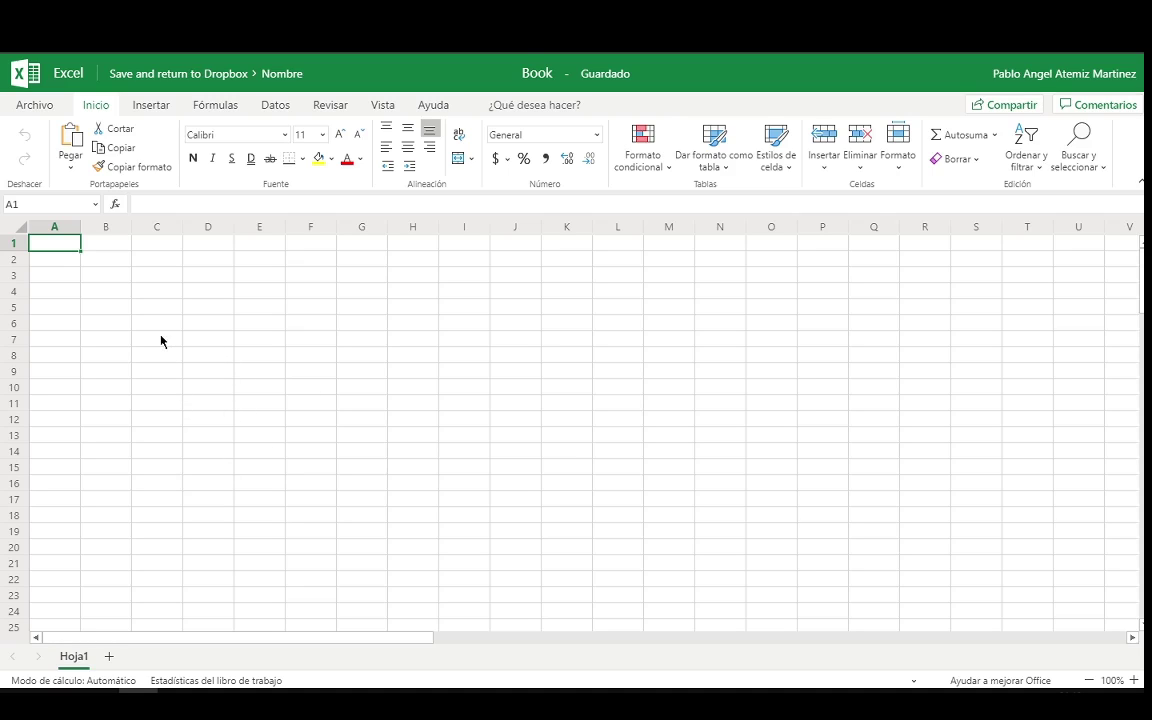
- Bring the 4.txt notes in Notepad to the front and scroll back to the top
{"action": "mouse_move", "coordinate": [177, 700]}
{"action": "left_click", "coordinate": [177, 700]}
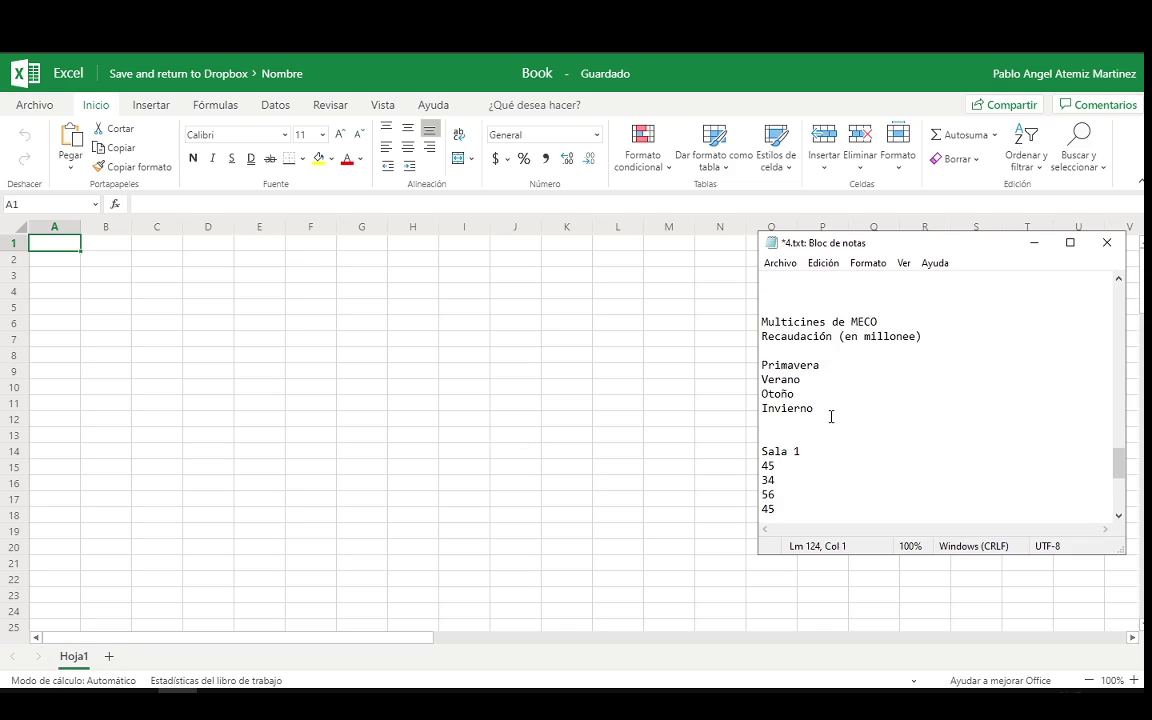
{"action": "scroll", "coordinate": [831, 416], "scroll_direction": "down", "scroll_amount": 1}
{"action": "scroll", "coordinate": [831, 416], "scroll_direction": "down", "scroll_amount": 1}
{"action": "scroll", "coordinate": [830, 416], "scroll_direction": "up", "scroll_amount": 3}
{"action": "scroll", "coordinate": [828, 412], "scroll_direction": "down", "scroll_amount": 4}
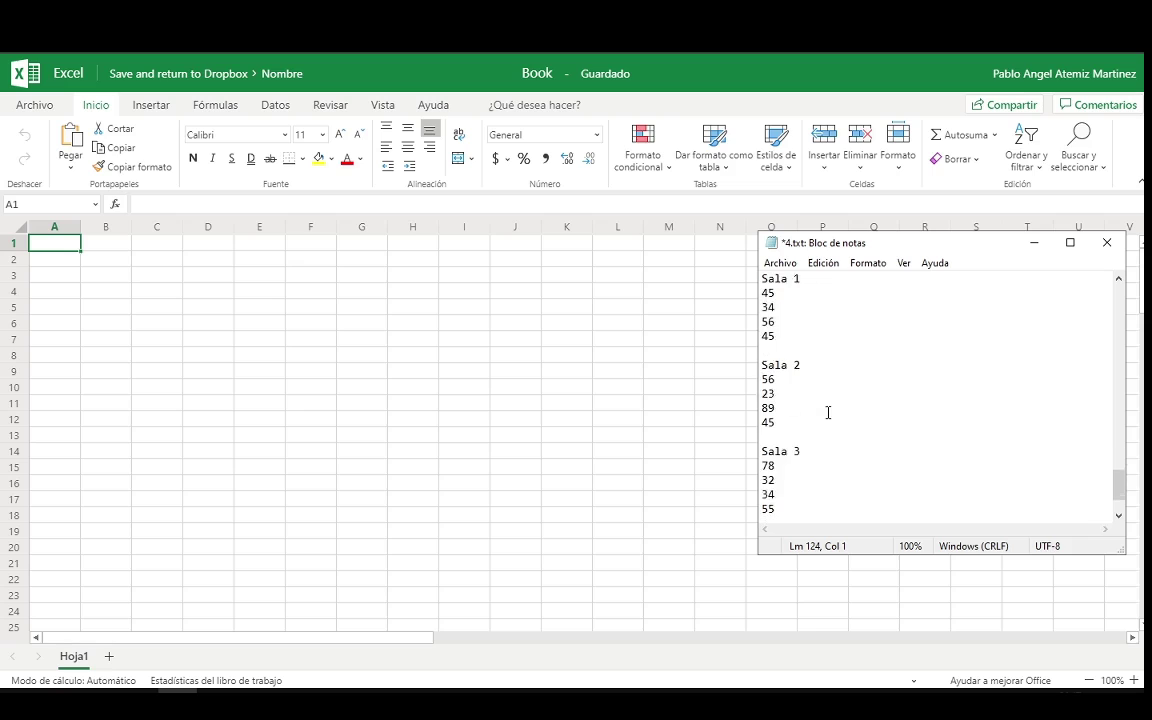
{"action": "scroll", "coordinate": [828, 412], "scroll_direction": "up", "scroll_amount": 3}
{"action": "scroll", "coordinate": [828, 412], "scroll_direction": "up", "scroll_amount": 1}
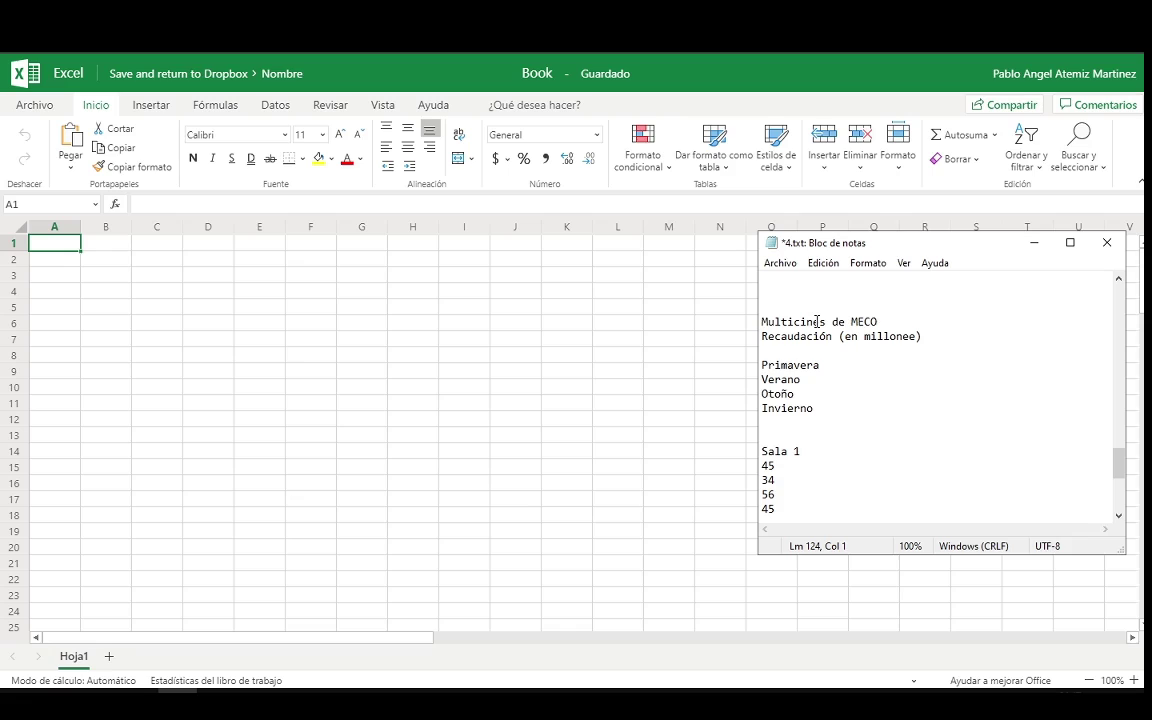
- Select the 'Multicines de MECO' title line in the notes
{"action": "double_click", "coordinate": [817, 321]}
{"action": "left_click", "coordinate": [817, 321]}
{"action": "double_click", "coordinate": [798, 336]}
{"action": "left_click_drag", "start_coordinate": [880, 321], "coordinate": [763, 321]}
{"action": "key", "text": "ctrl+c"}
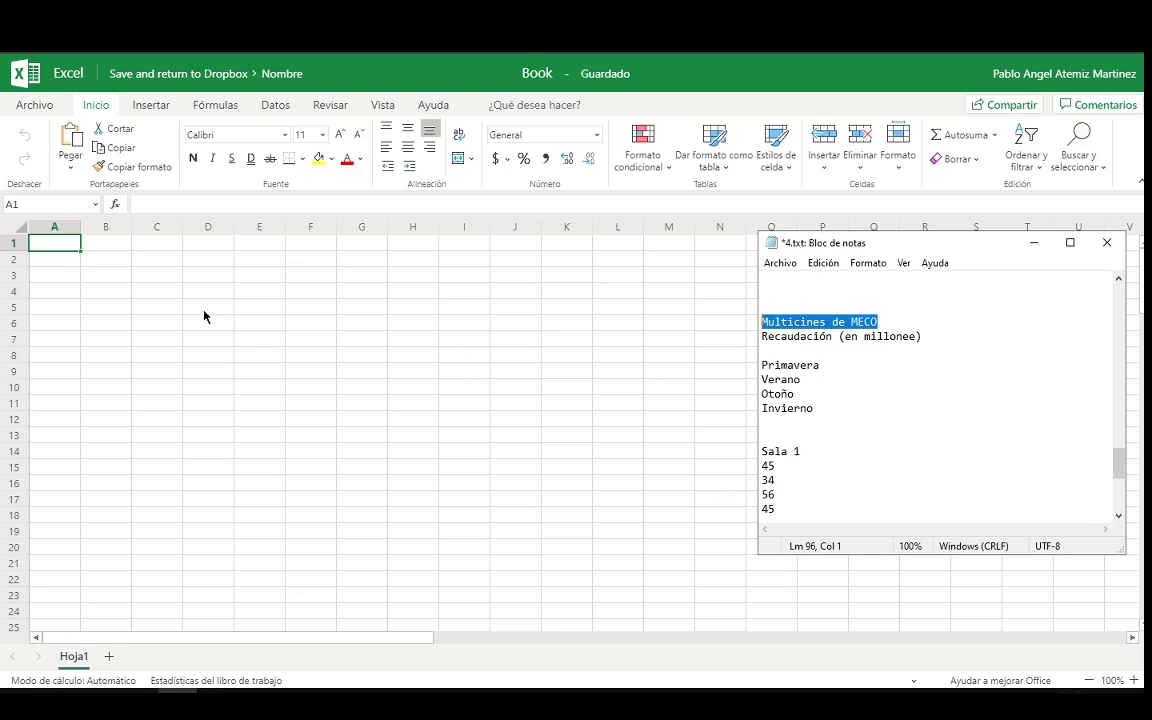
- Return to the spreadsheet and enter 'Multicines de MECO' in cell A1
{"action": "left_click", "coordinate": [162, 298]}
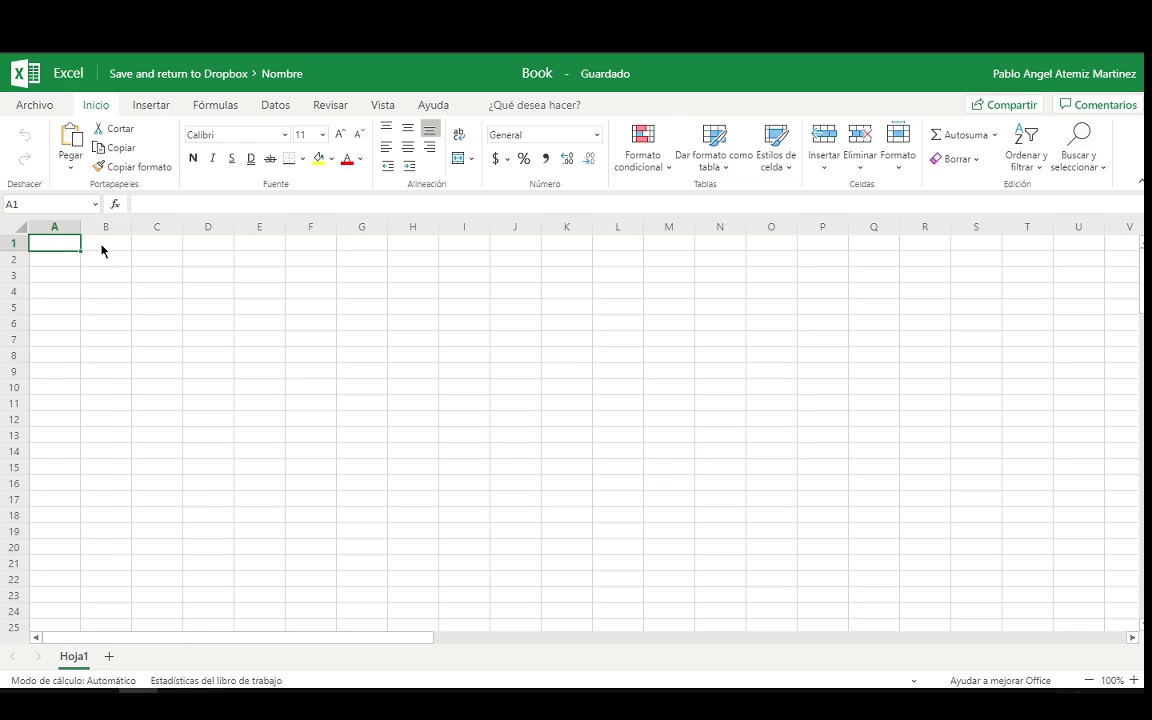
{"action": "type", "text": "Multicines de MECO"}
{"action": "left_click", "coordinate": [157, 262]}
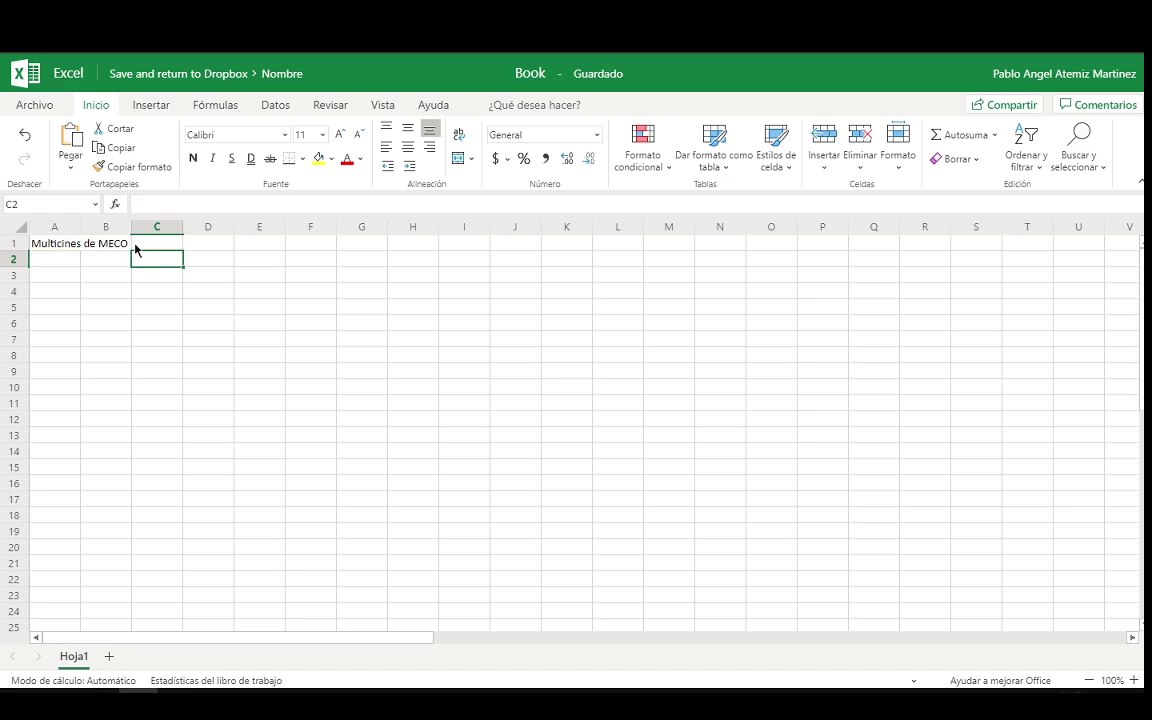
{"action": "left_click", "coordinate": [90, 245]}
- Paste extra copies of the title into cells D1 and E1
{"action": "left_click", "coordinate": [156, 245]}
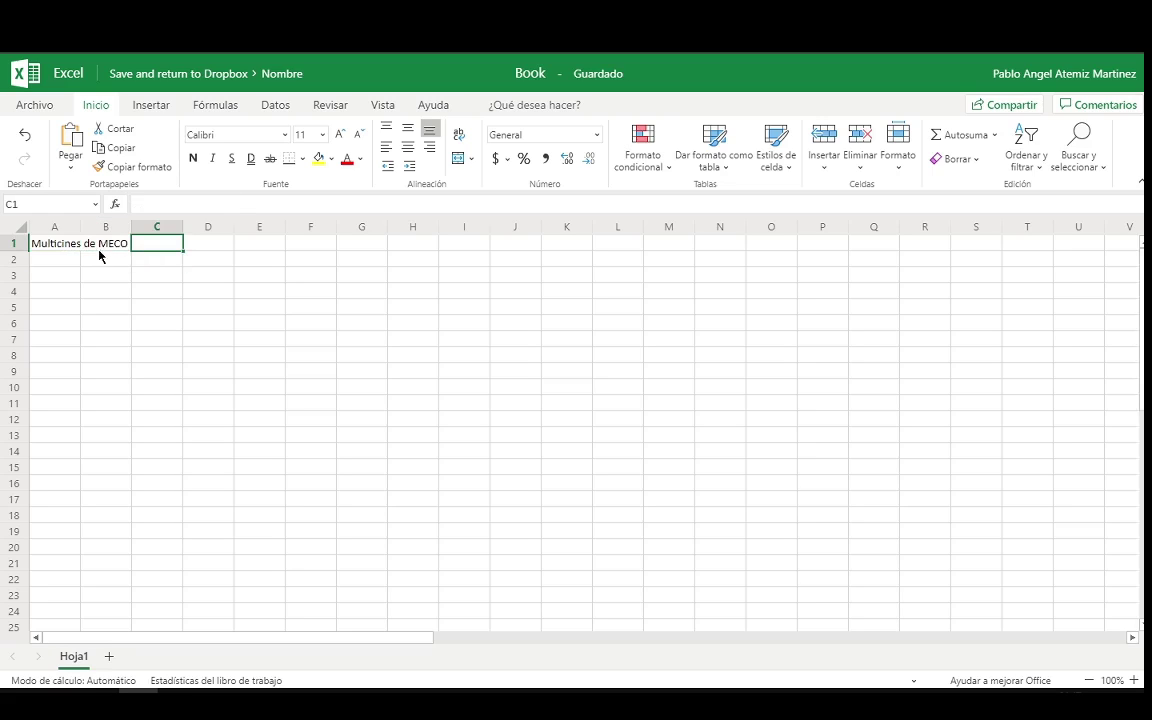
{"action": "double_click", "coordinate": [230, 244]}
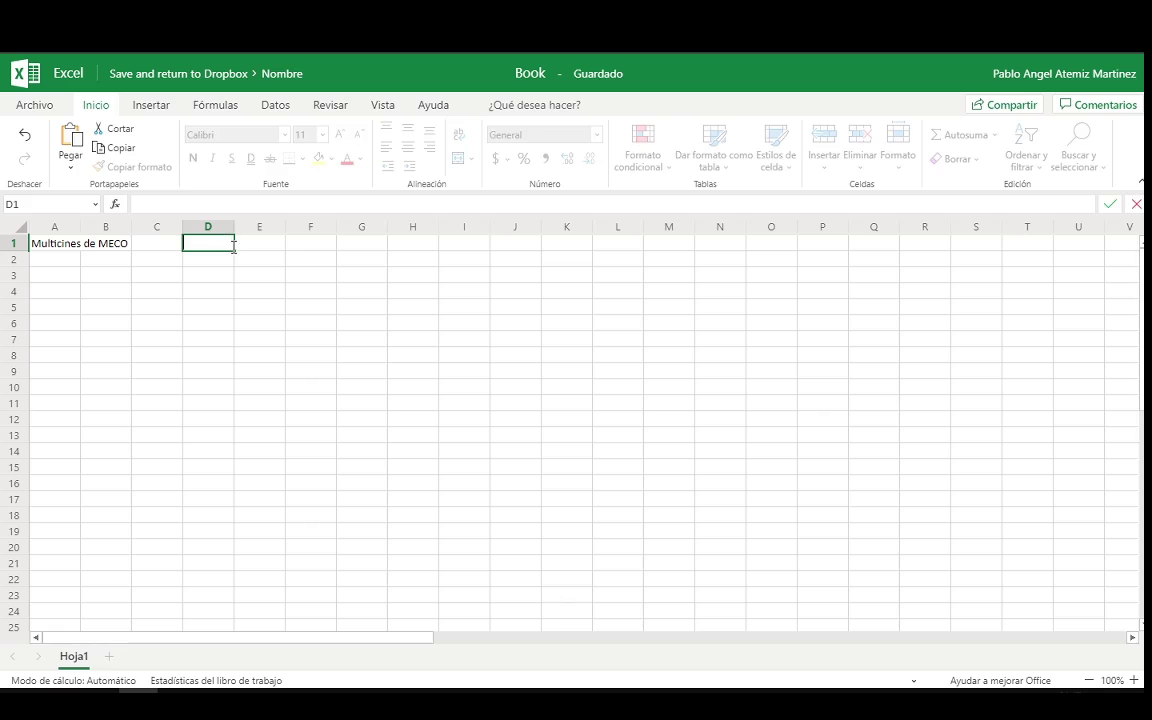
{"action": "key", "text": "ctrl+v"}
{"action": "left_click", "coordinate": [281, 258]}
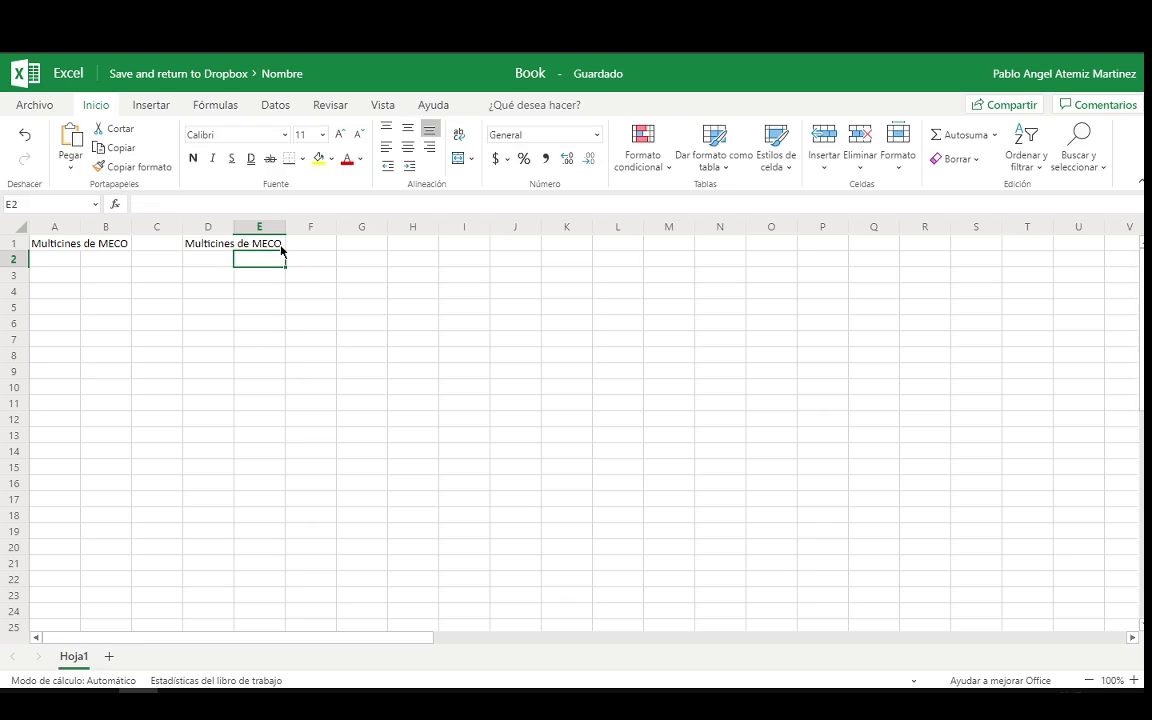
{"action": "double_click", "coordinate": [281, 244]}
{"action": "key", "text": "ctrl+v"}
{"action": "left_click", "coordinate": [301, 306]}
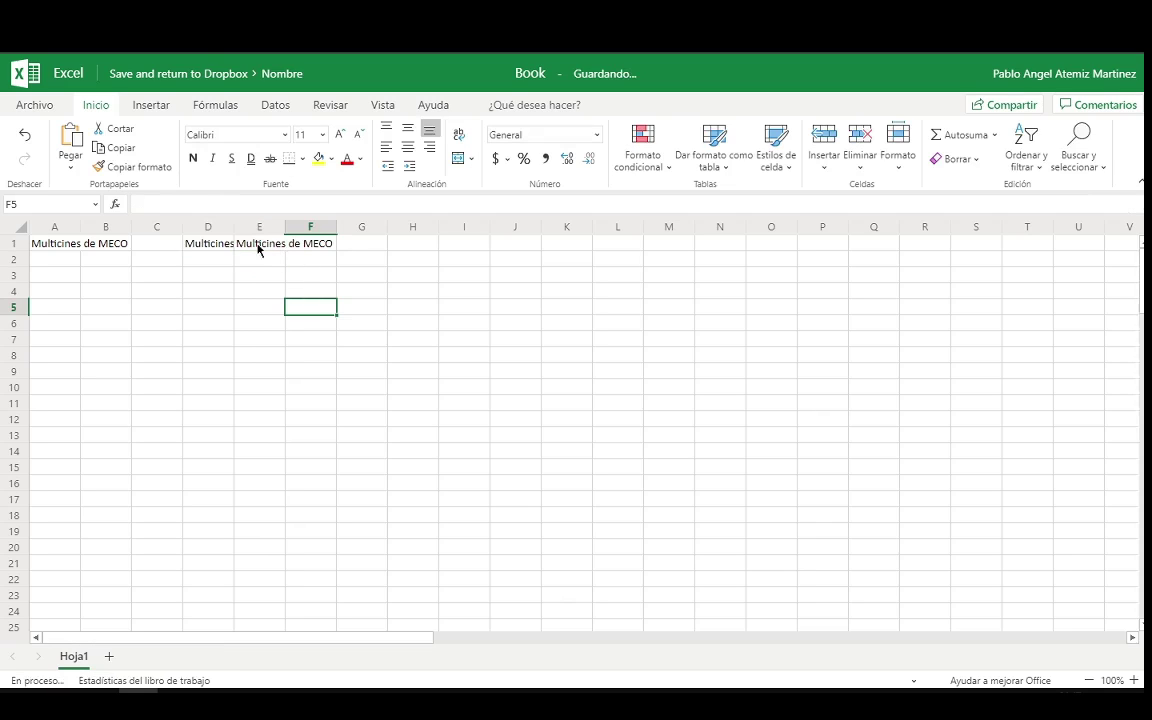
- Widen columns D and E to fit the title, then undo the widths and extra copies
{"action": "left_click_drag", "start_coordinate": [237, 229], "coordinate": [290, 231]}
{"action": "double_click", "coordinate": [344, 228]}
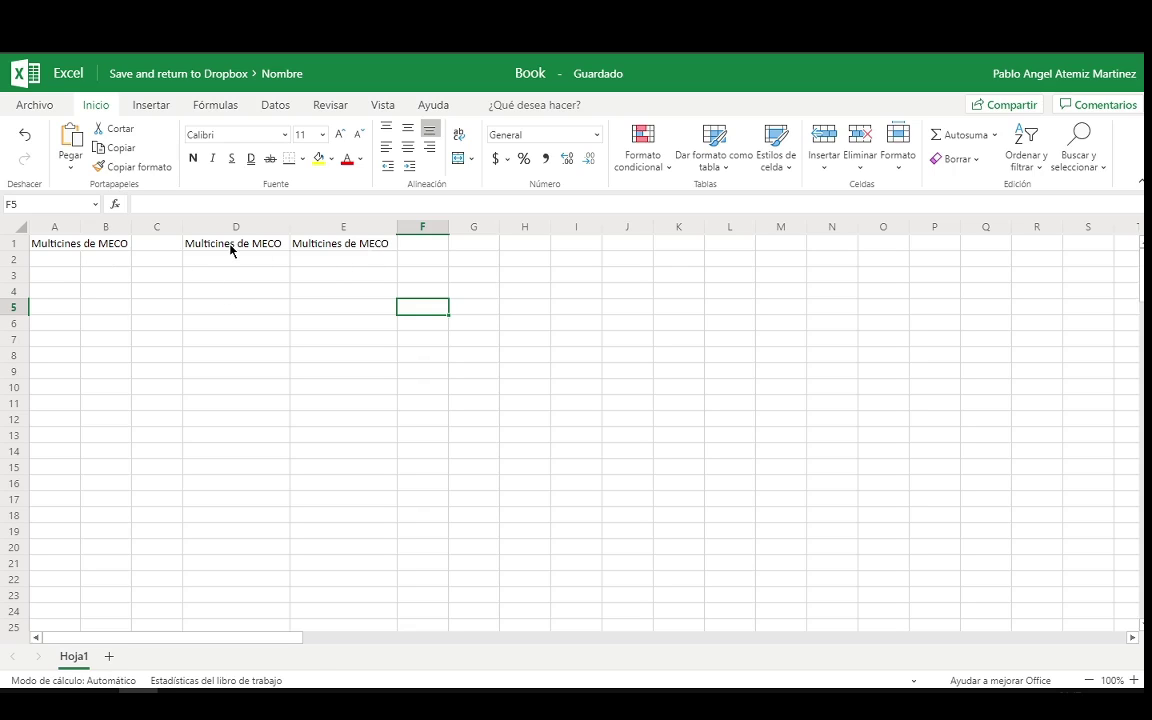
{"action": "key", "text": "ctrl+z"}
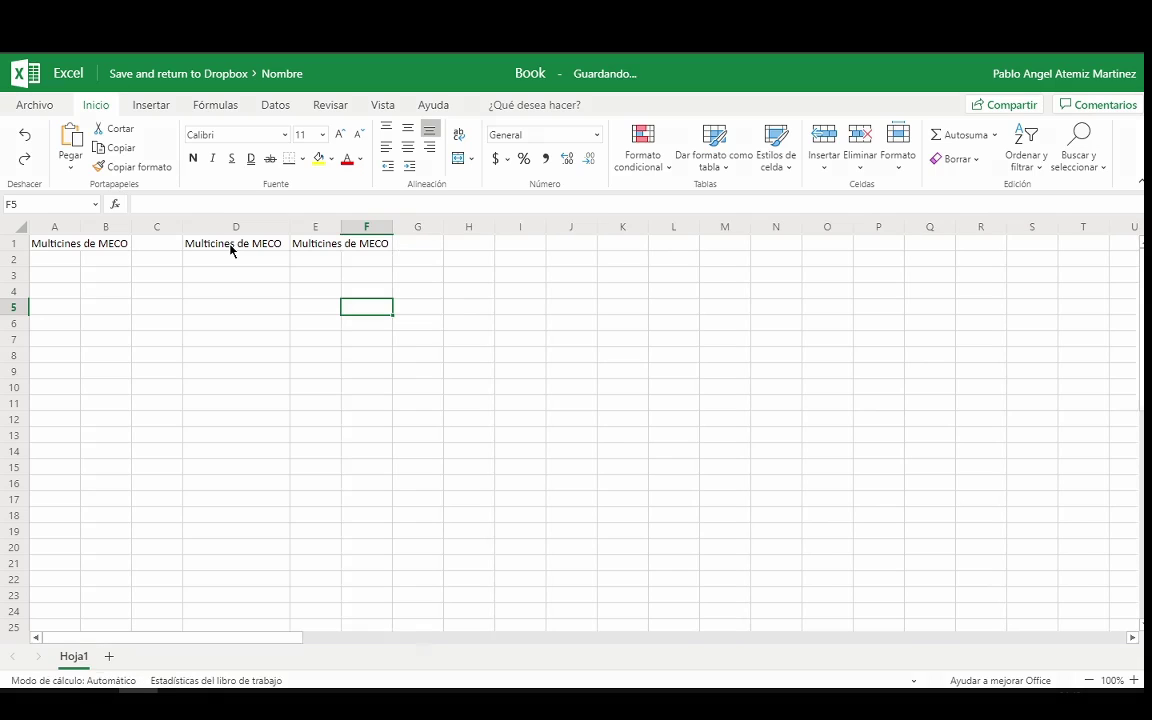
{"action": "key", "text": "ctrl+z"}
{"action": "key", "text": "ctrl+z"}
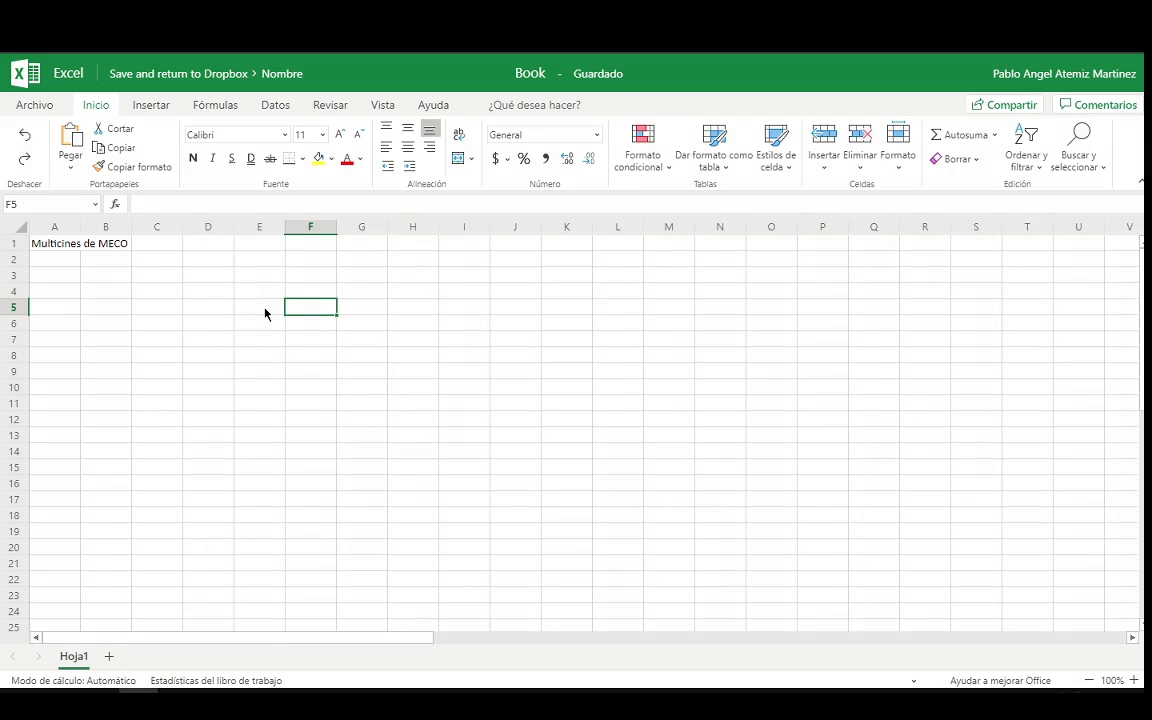
{"action": "left_click", "coordinate": [62, 251]}
{"action": "double_click", "coordinate": [138, 245]}
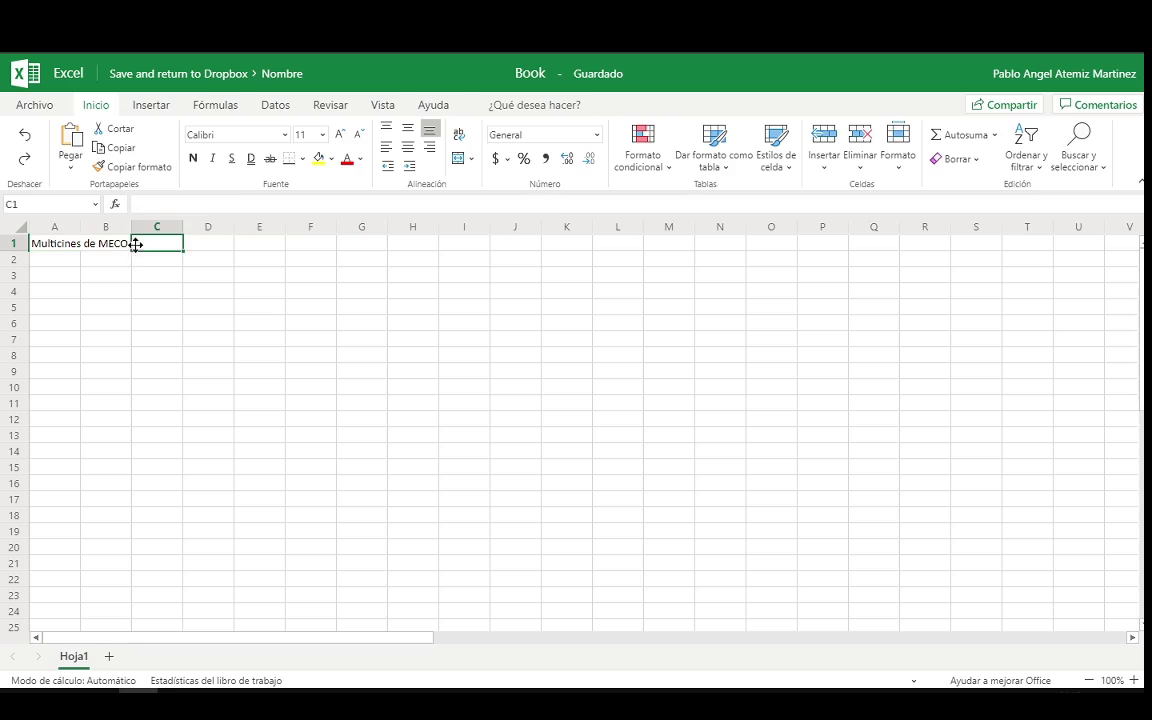
{"action": "type", "text": "ssssssssssssssssssssssssssssssss"}
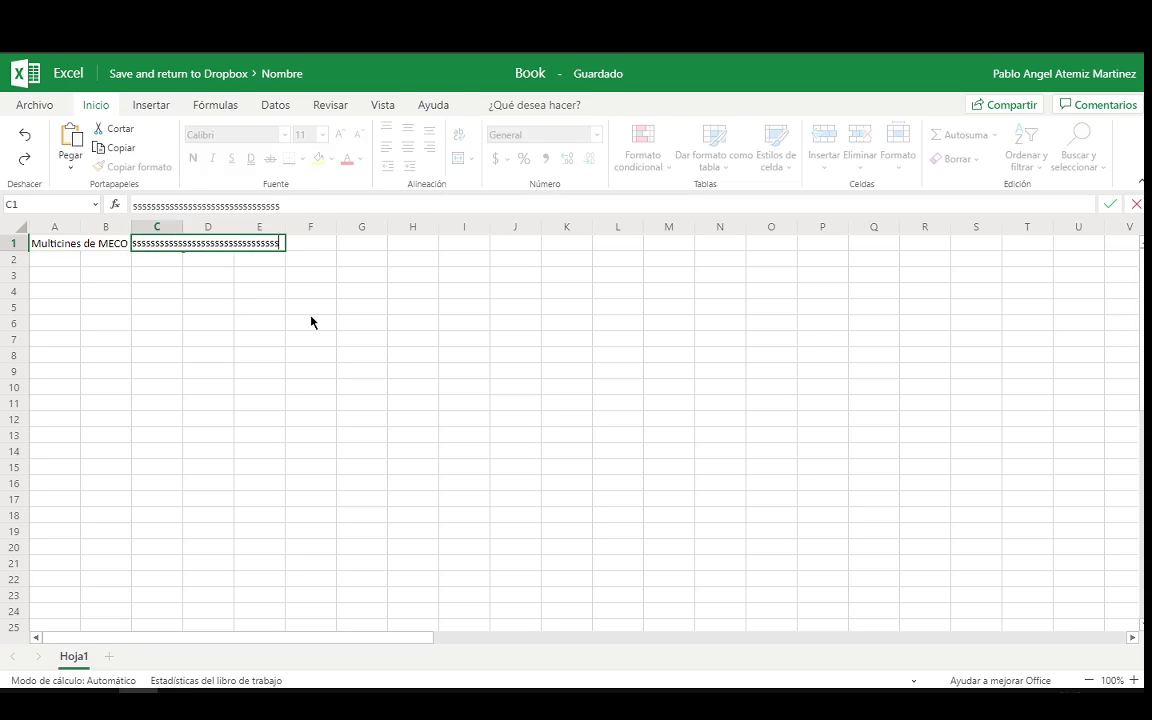
{"action": "left_click", "coordinate": [310, 310]}
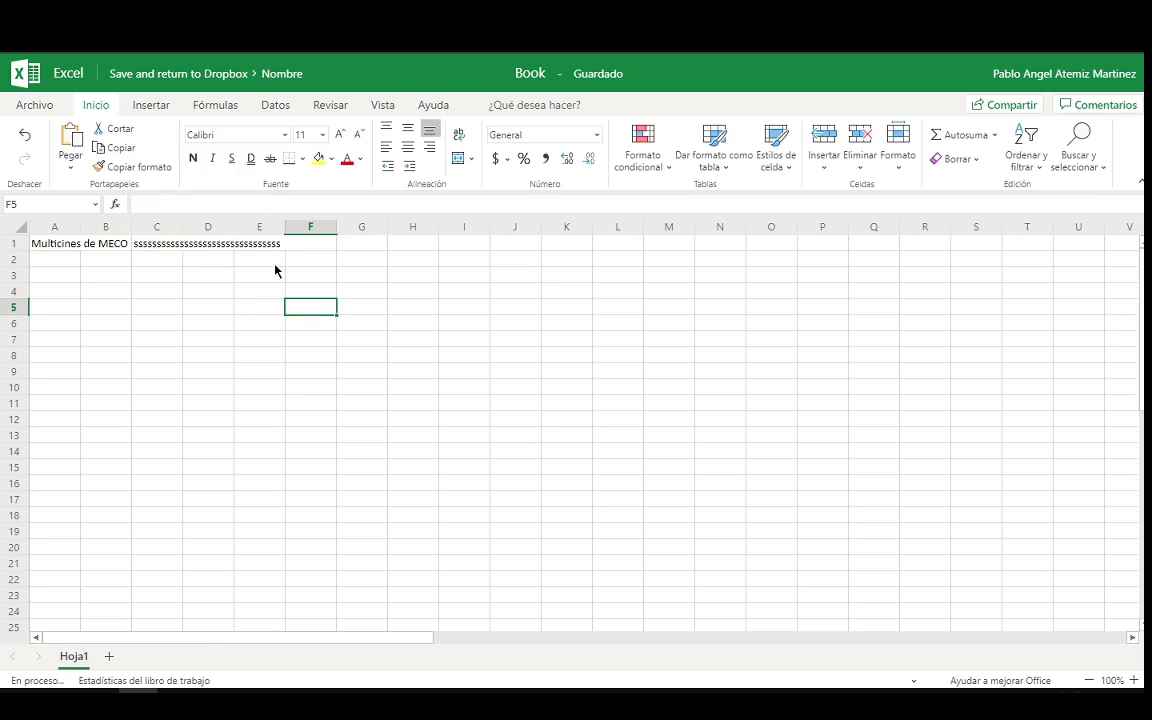
{"action": "left_click", "coordinate": [222, 253]}
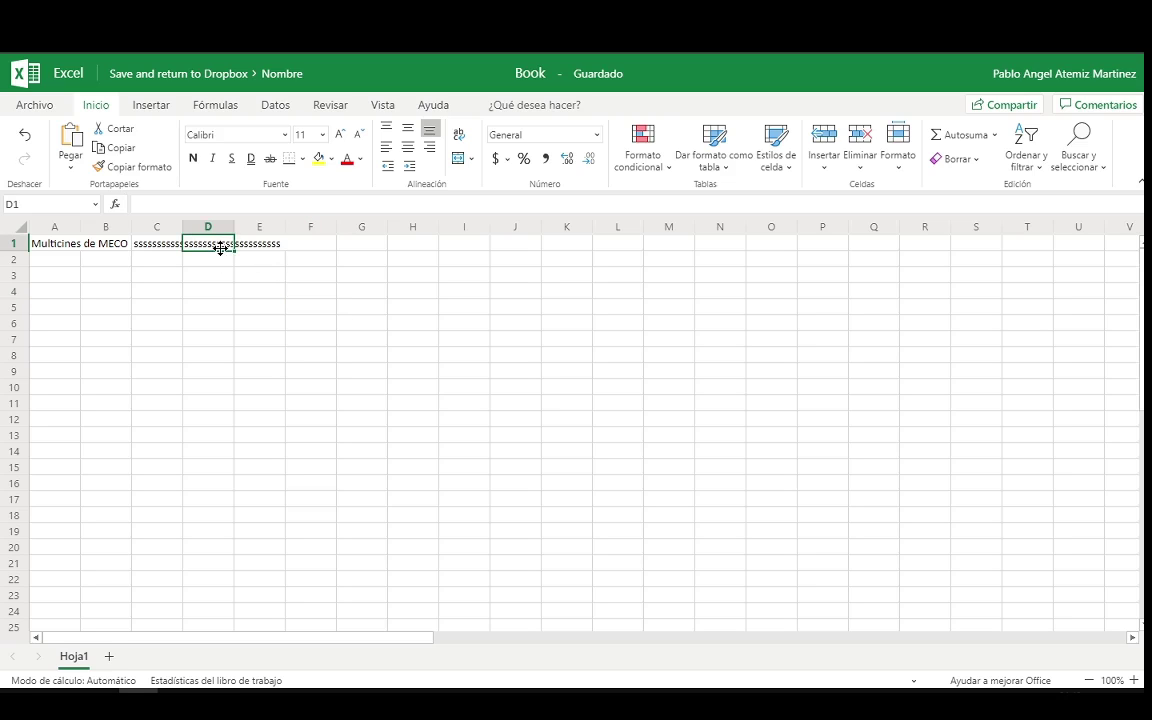
{"action": "left_click", "coordinate": [173, 250]}
{"action": "double_click", "coordinate": [173, 244]}
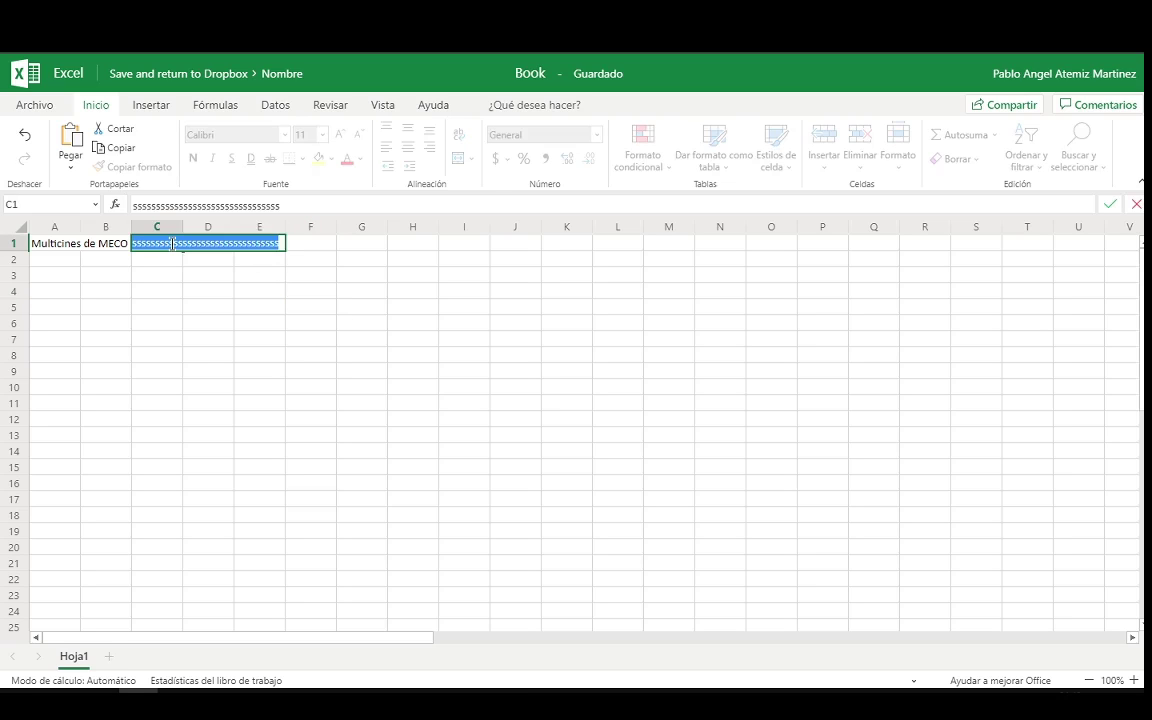
{"action": "key", "text": "BackSpace"}
{"action": "key", "text": "Return"}
{"action": "left_click", "coordinate": [172, 247]}
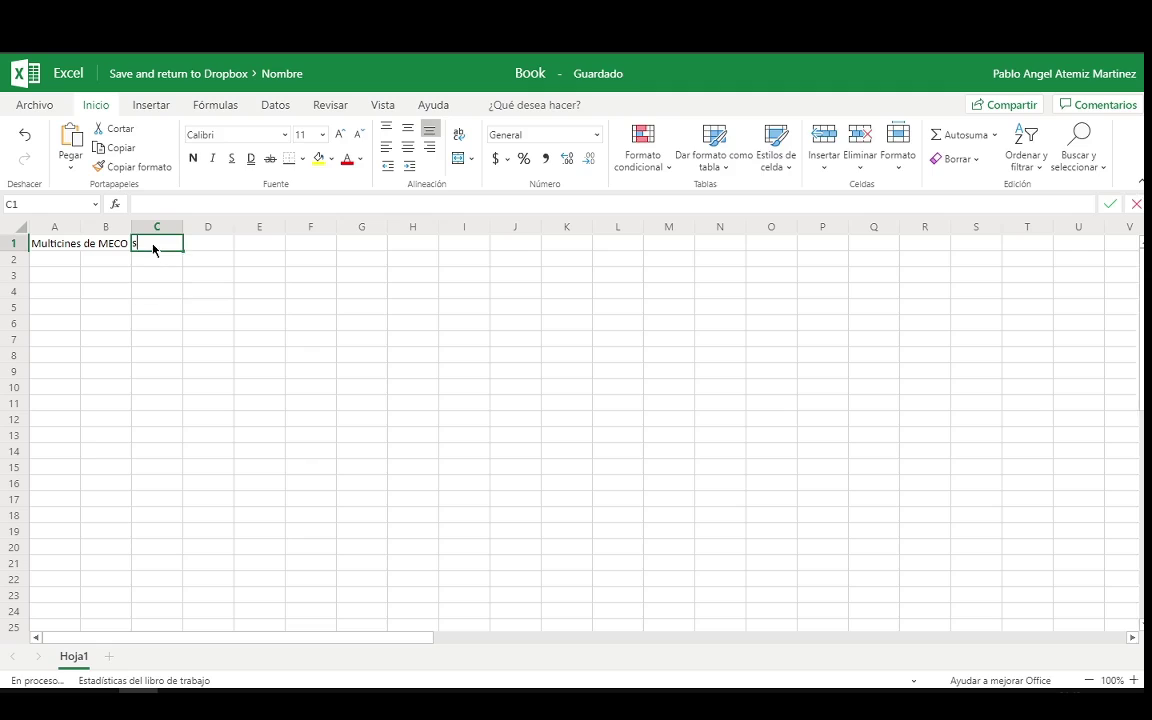
{"action": "type", "text": "sssssssss"}
{"action": "key", "text": "Tab"}
{"action": "type", "text": "sssssssss"}
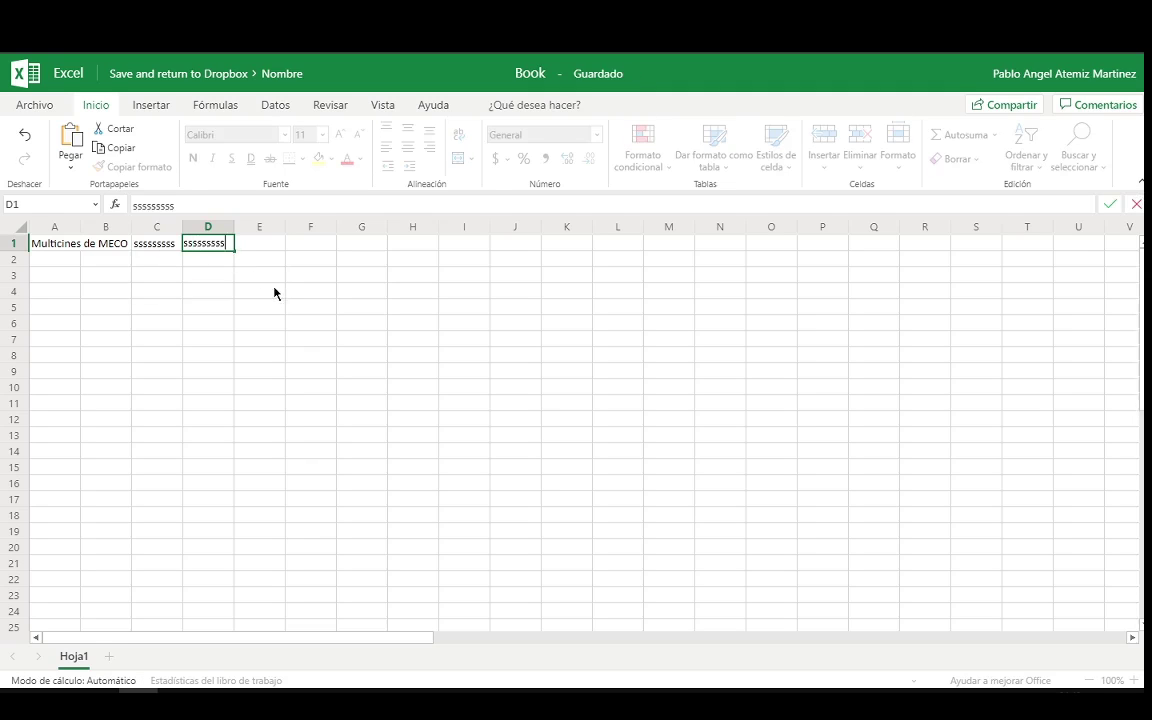
{"action": "left_click", "coordinate": [275, 291]}
{"action": "left_click", "coordinate": [268, 245]}
{"action": "type", "text": "sssssss"}
{"action": "left_click", "coordinate": [293, 321]}
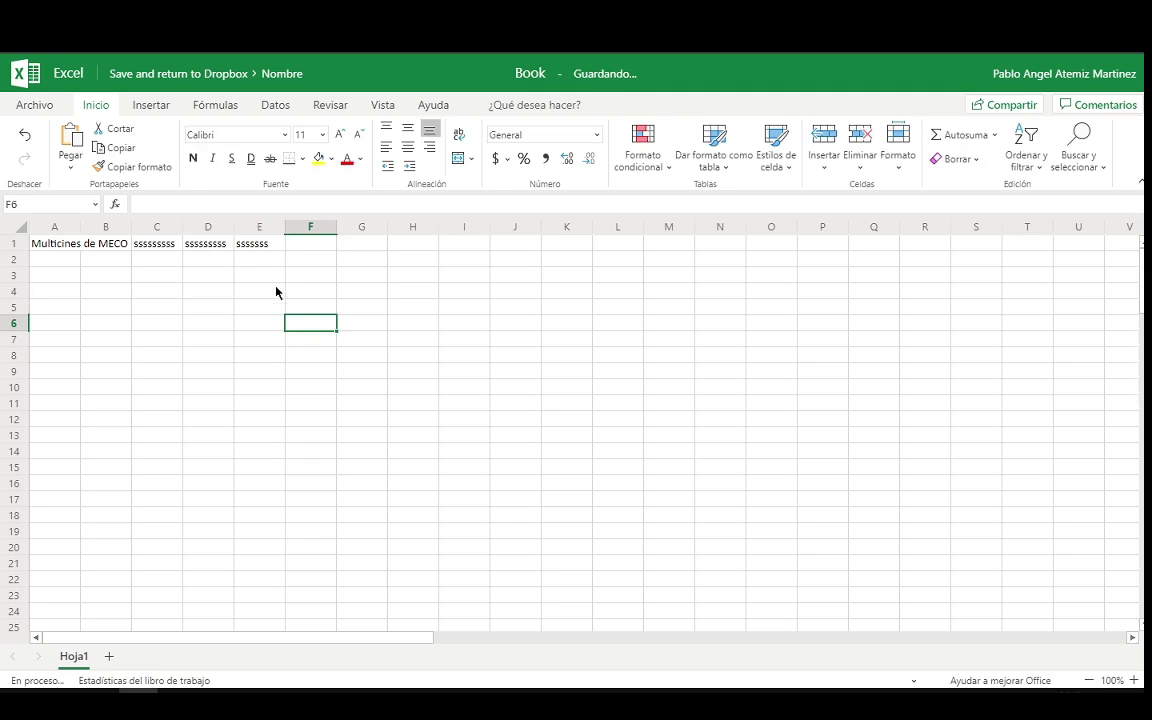
{"action": "left_click_drag", "start_coordinate": [190, 245], "coordinate": [262, 247]}
{"action": "left_click", "coordinate": [255, 249]}
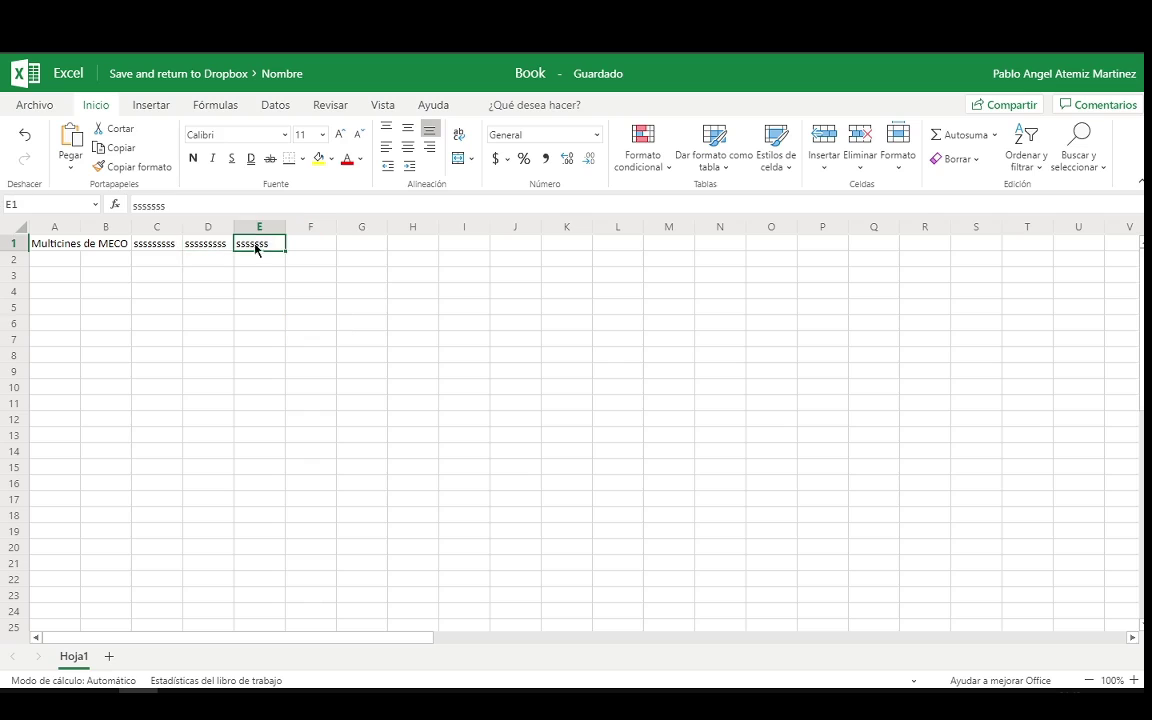
{"action": "left_click_drag", "start_coordinate": [165, 244], "coordinate": [265, 247]}
{"action": "key", "text": "Delete"}
{"action": "left_click", "coordinate": [198, 262]}
{"action": "left_click", "coordinate": [149, 249]}
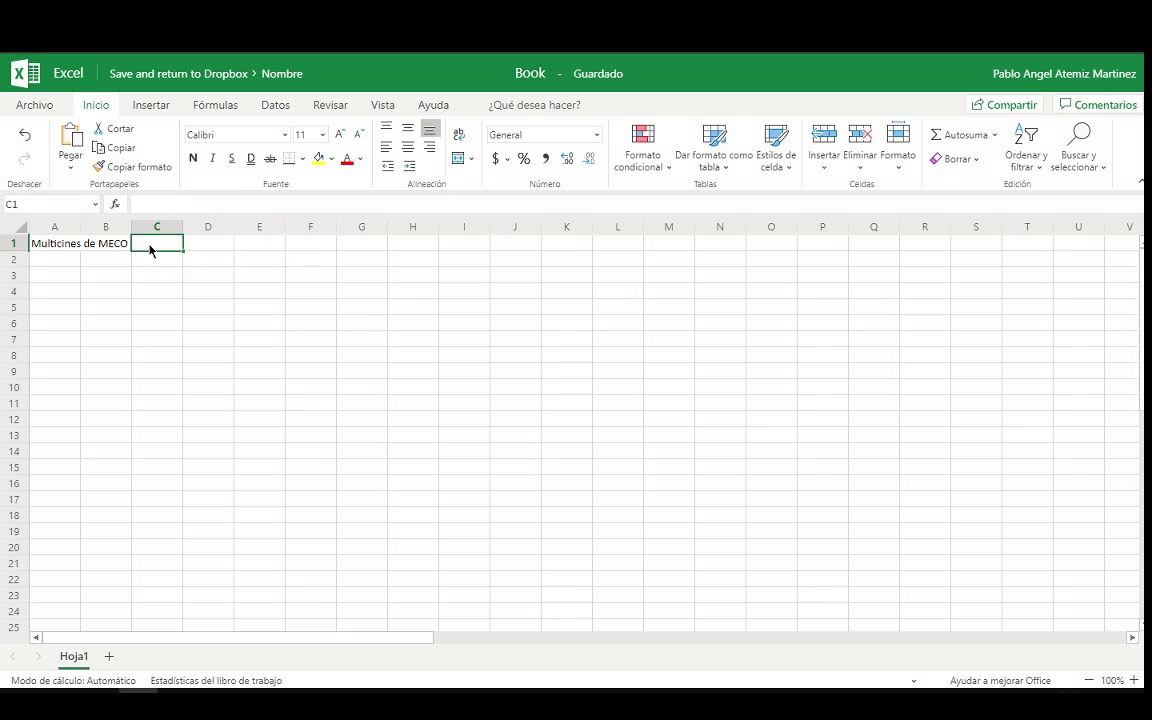
{"action": "type", "text": "ssssssssssssssss"}
{"action": "left_click", "coordinate": [350, 322]}
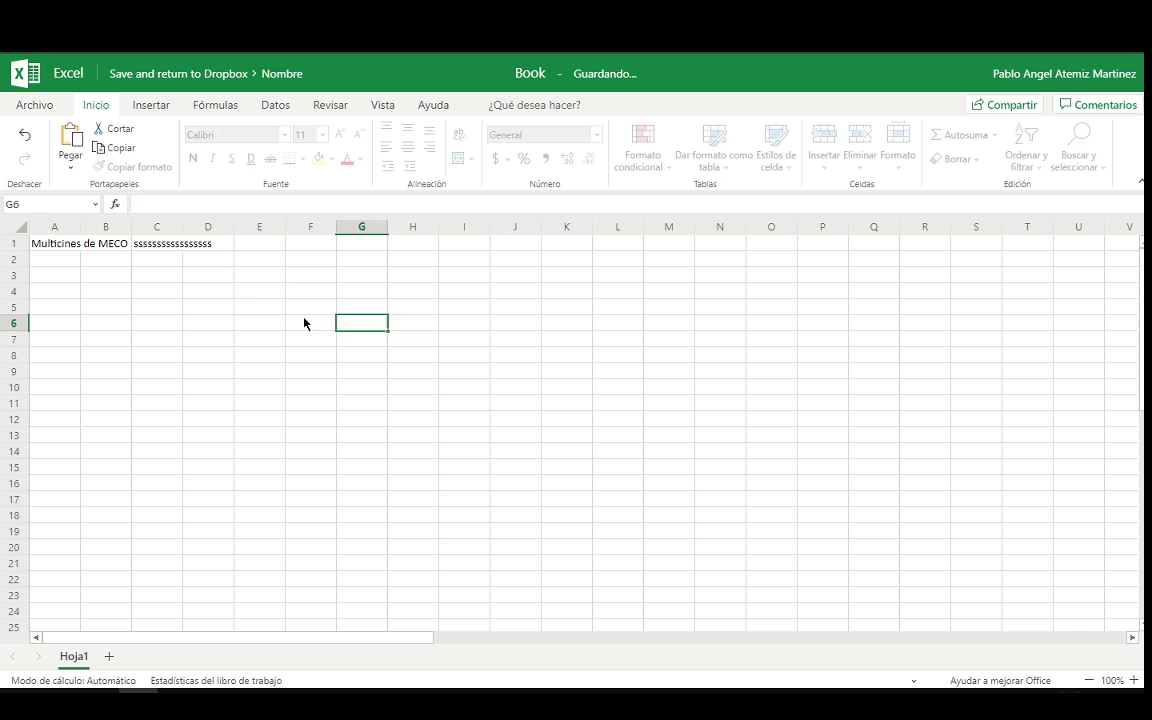
{"action": "left_click", "coordinate": [170, 250]}
{"action": "left_click", "coordinate": [203, 310]}
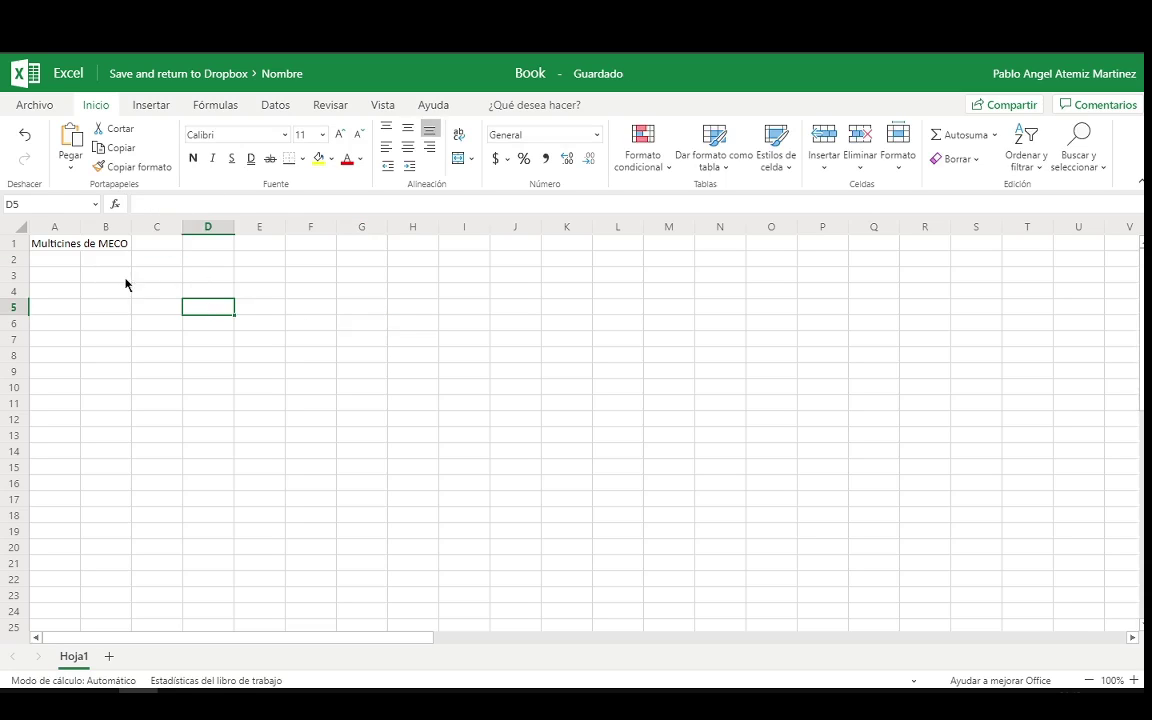
- Copy the 'Recaudación (en millonee)' line from the notes into cell A2
{"action": "key", "text": "alt+Tab"}
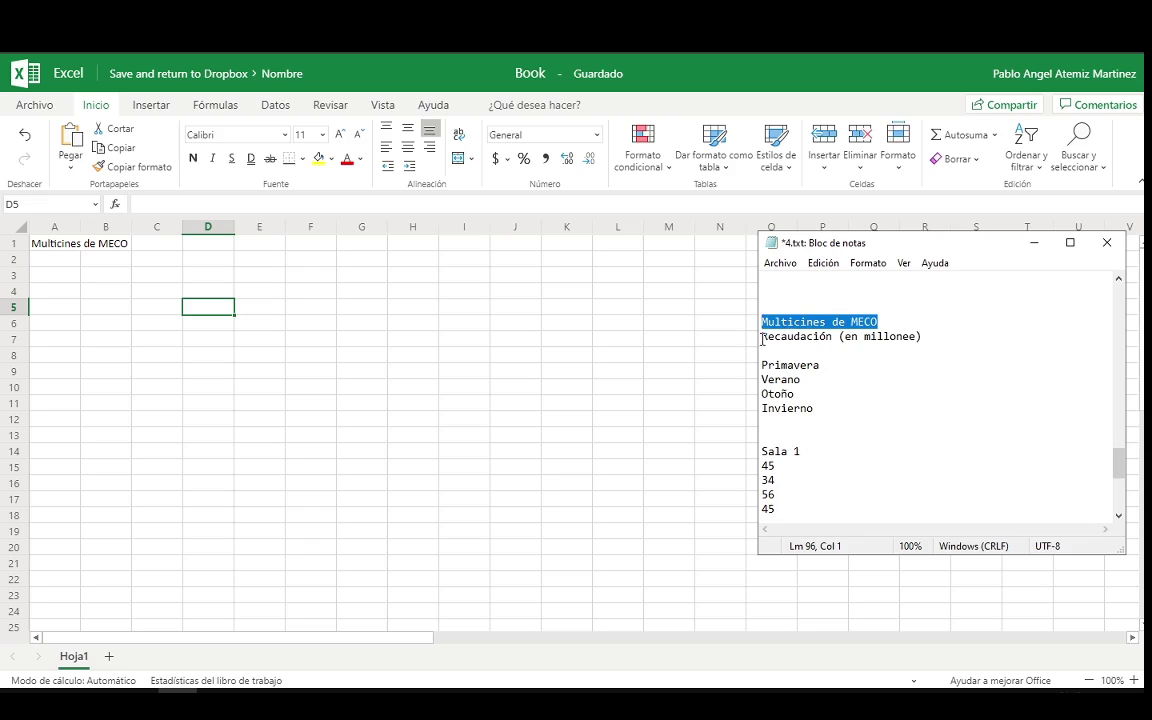
{"action": "left_click_drag", "start_coordinate": [762, 337], "coordinate": [925, 336]}
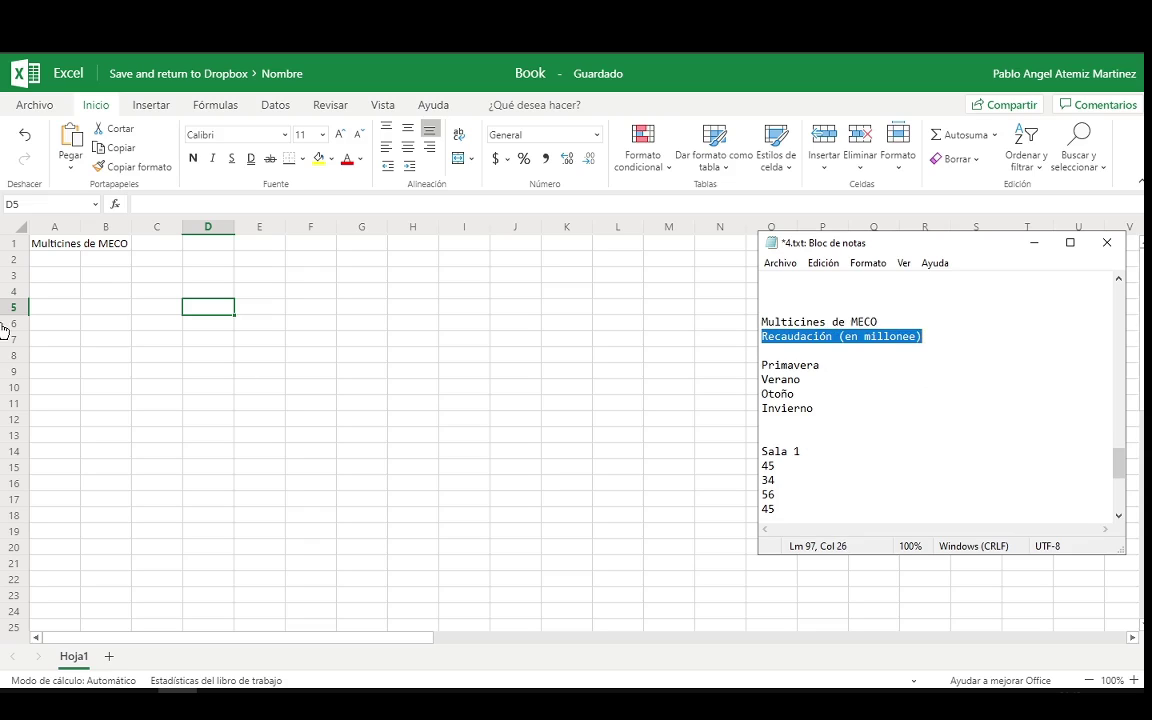
{"action": "left_click", "coordinate": [66, 258]}
{"action": "type", "text": "Recaudación (en millonee)"}
{"action": "left_click", "coordinate": [106, 307]}
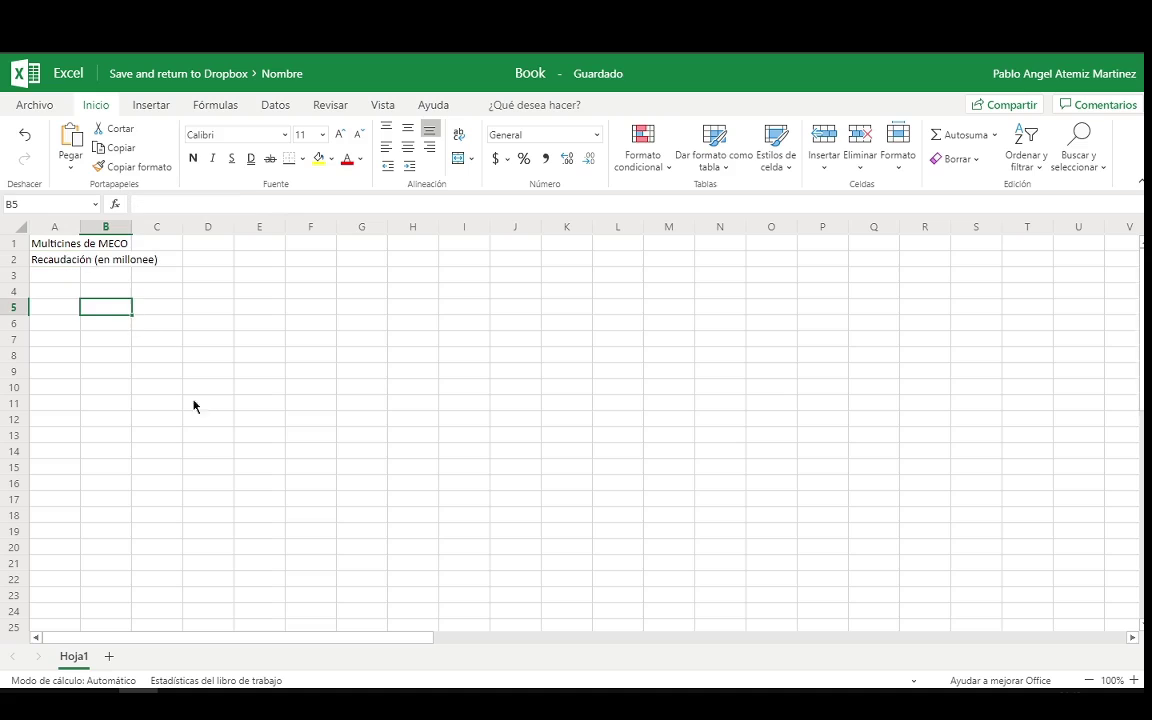
- Paste the seasons Primavera, Verano, Otoño and Invierno into A4:A7
{"action": "key", "text": "alt+Tab"}
{"action": "left_click", "coordinate": [214, 311]}
{"action": "left_click", "coordinate": [77, 290]}
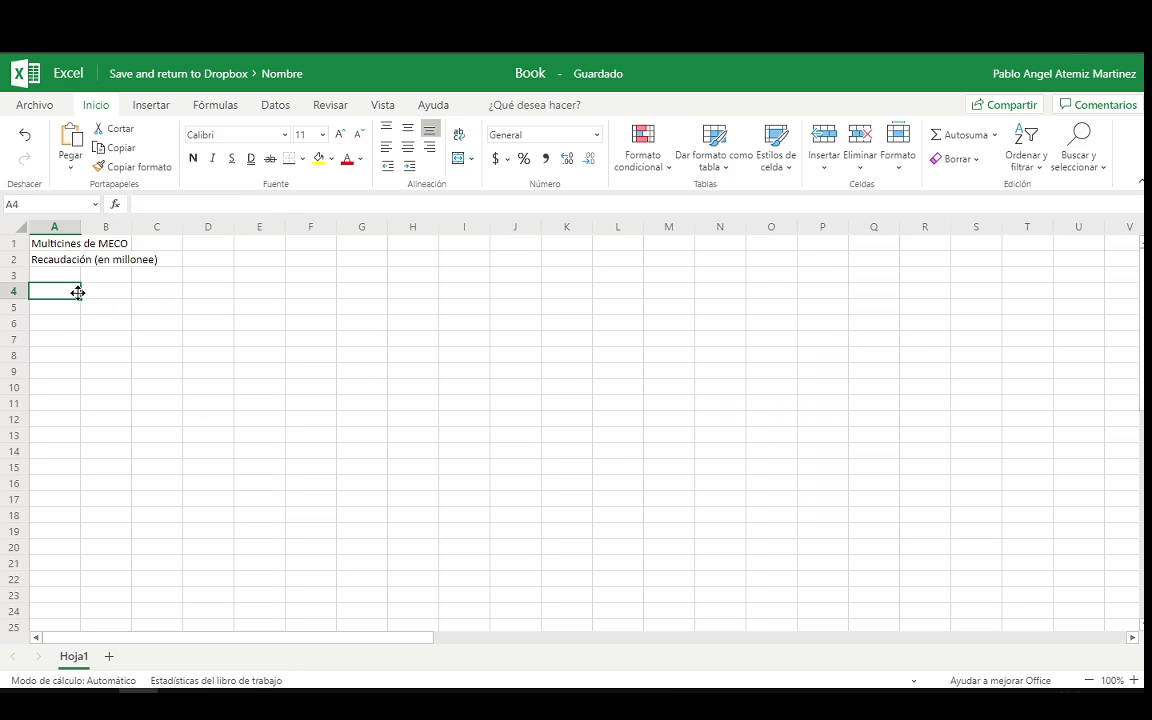
{"action": "key", "text": "alt+Tab"}
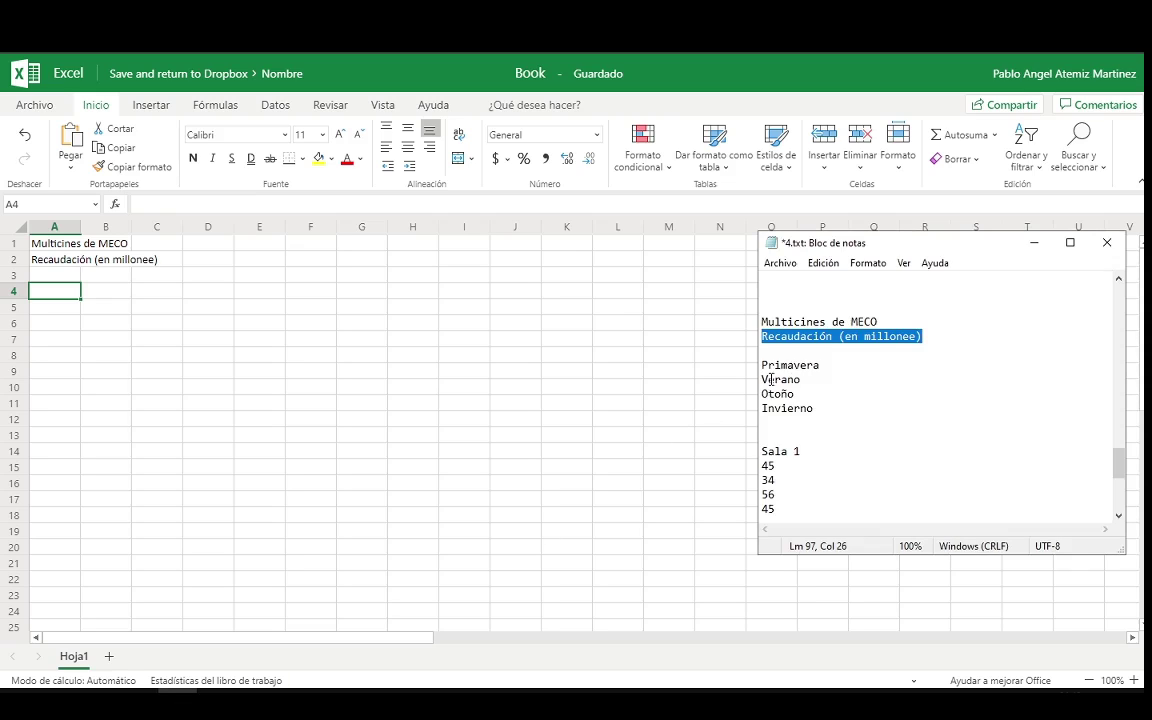
{"action": "left_click_drag", "start_coordinate": [764, 366], "coordinate": [814, 409]}
{"action": "key", "text": "ctrl+c"}
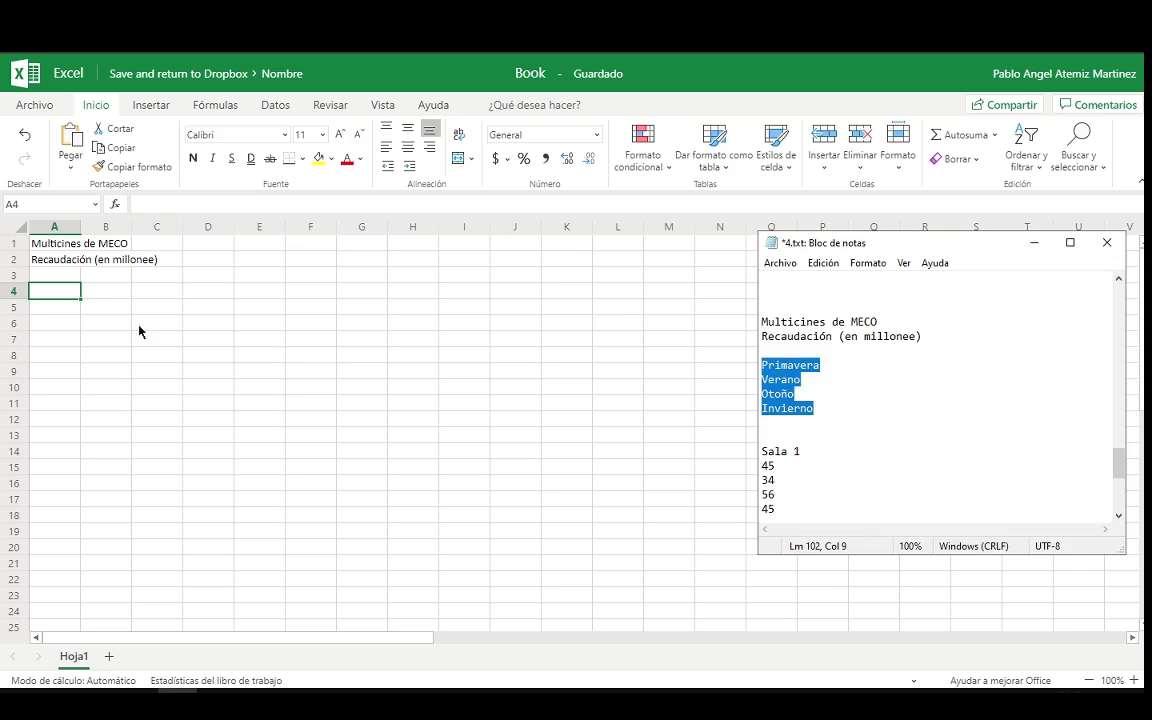
{"action": "left_click", "coordinate": [52, 293]}
{"action": "key", "text": "ctrl+v"}
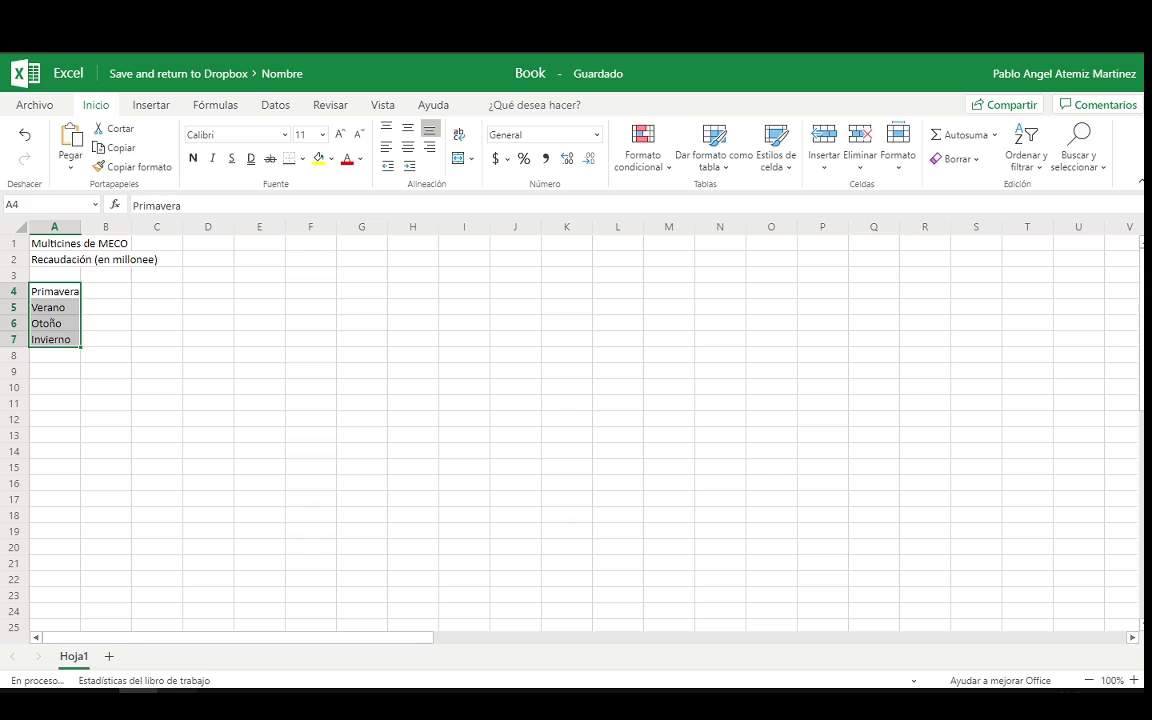
- Select the Sala 1 lines in the notes, undoing an accidental paste over them
{"action": "key", "text": "alt+Tab"}
{"action": "scroll", "coordinate": [769, 430], "scroll_direction": "down", "scroll_amount": 1}
{"action": "left_click_drag", "start_coordinate": [766, 410], "coordinate": [784, 455]}
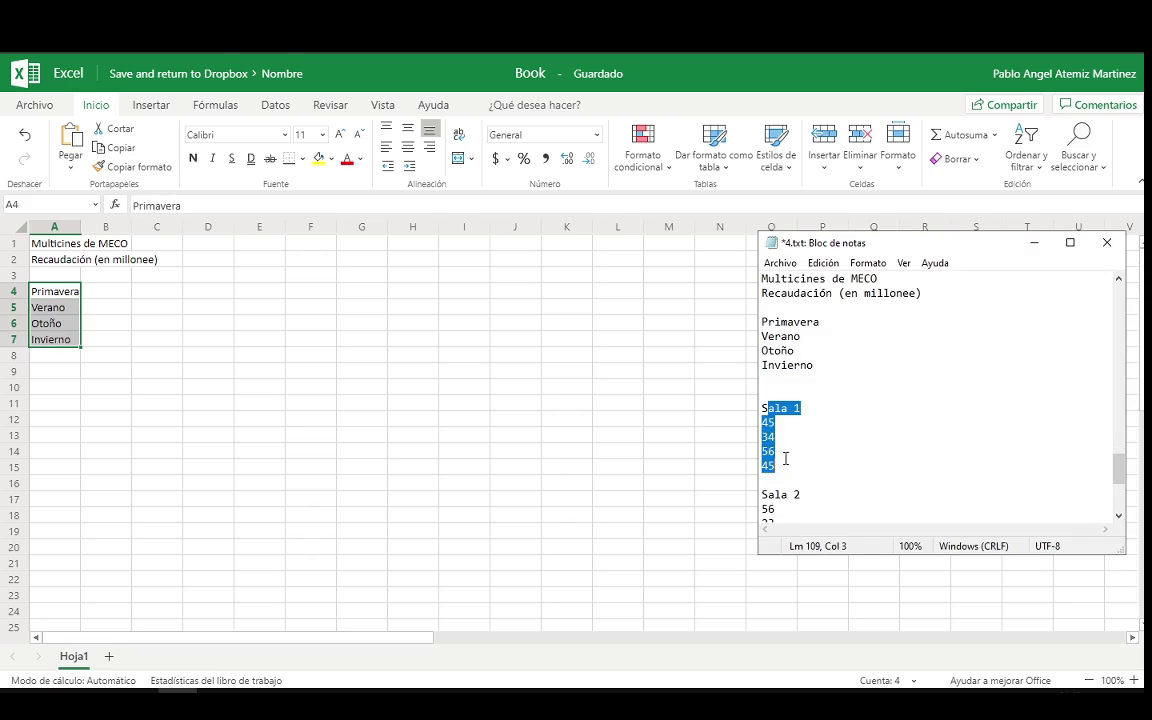
{"action": "left_click", "coordinate": [785, 449]}
{"action": "left_click_drag", "start_coordinate": [763, 409], "coordinate": [776, 466]}
{"action": "key", "text": "ctrl+v"}
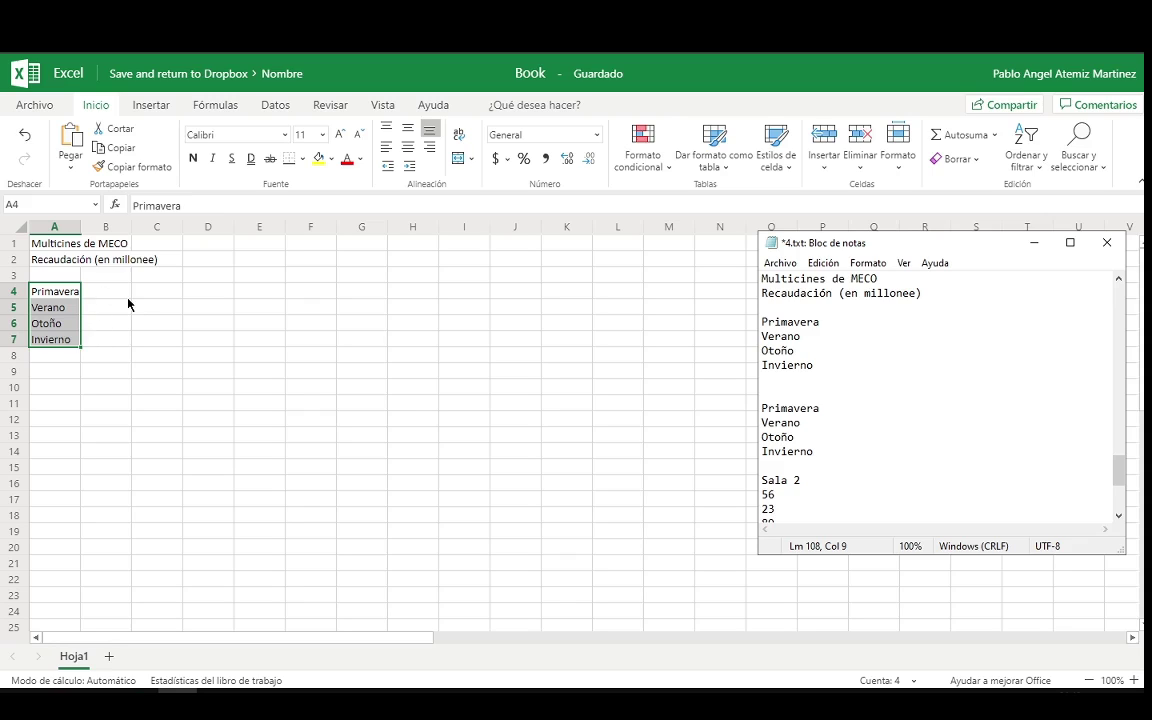
{"action": "scroll", "coordinate": [823, 456], "scroll_direction": "down", "scroll_amount": 1}
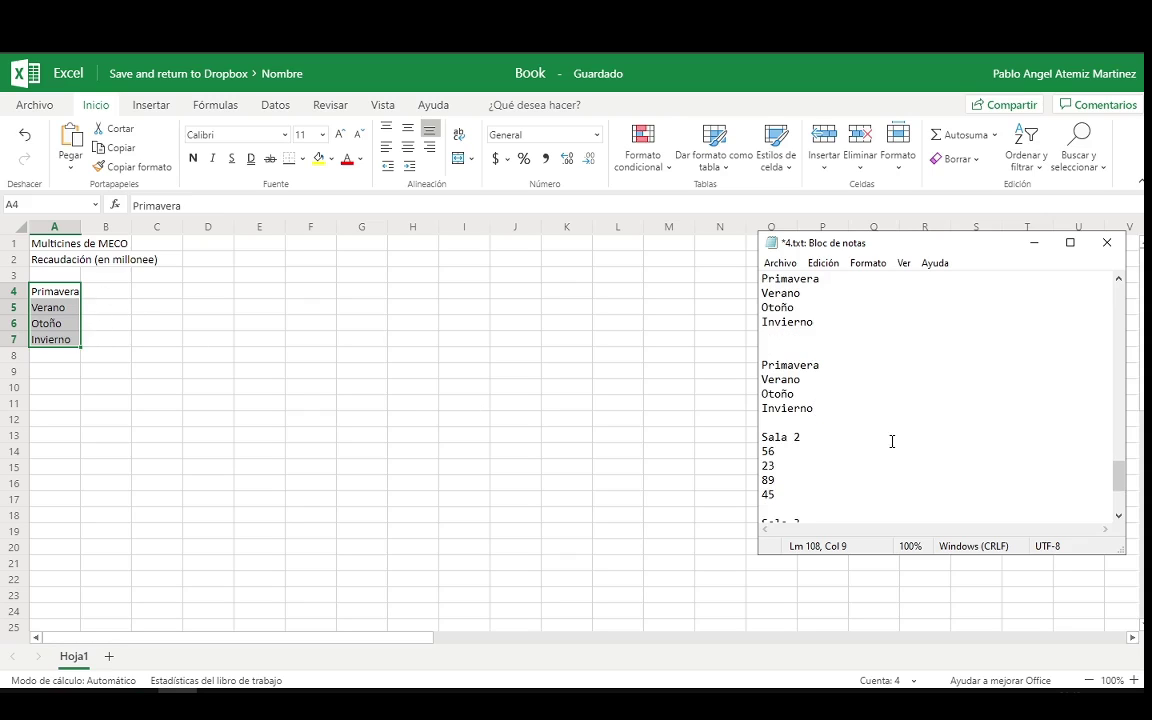
{"action": "key", "text": "ctrl+z"}
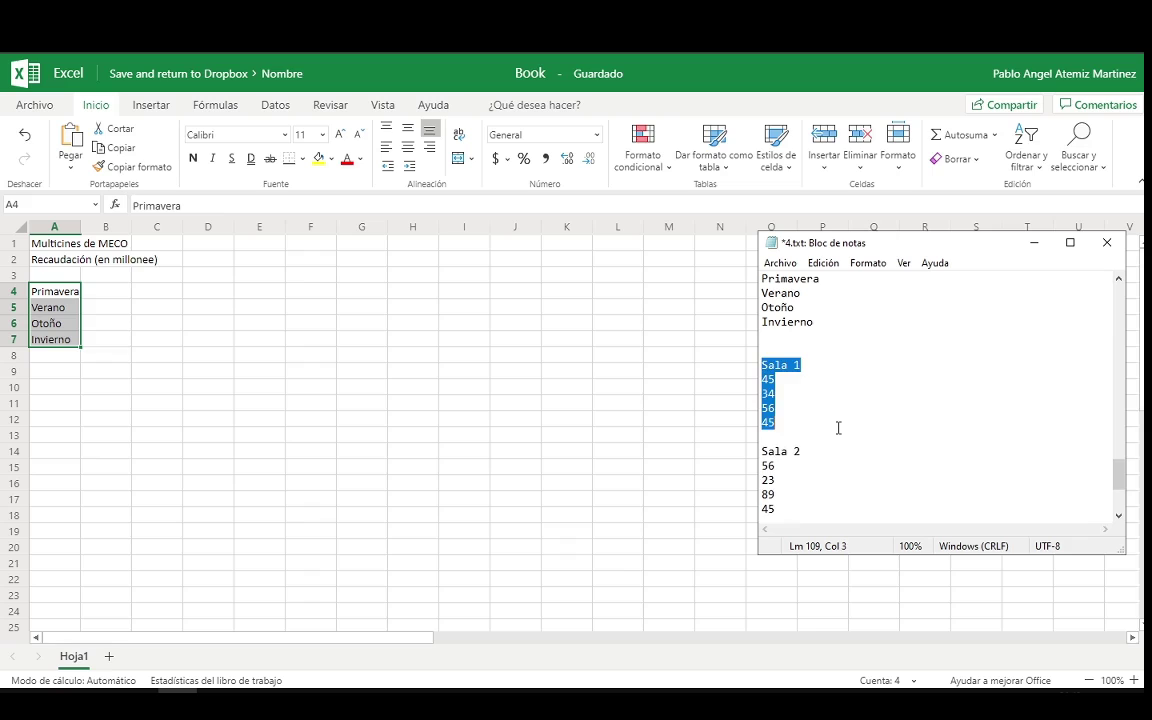
- Paste the Sala 1 and Sala 2 blocks into columns B and C starting at B3
{"action": "left_click", "coordinate": [97, 275]}
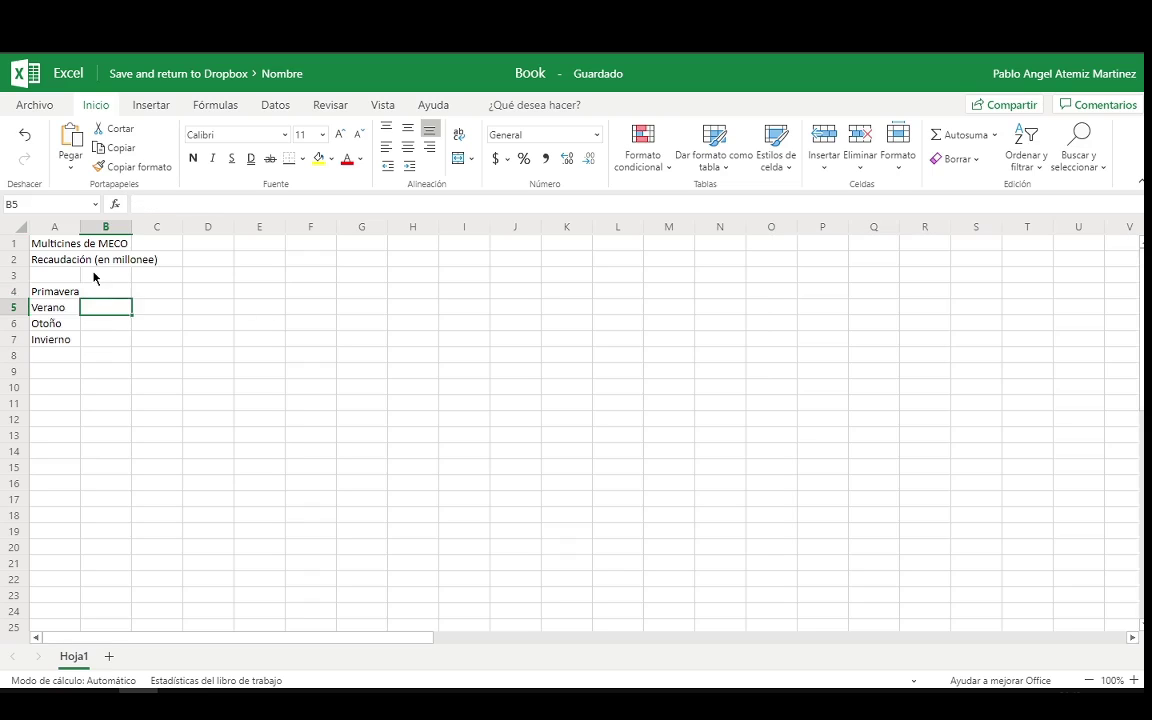
{"action": "type", "text": "Sala 1 45 34 56 45"}
{"action": "key", "text": "alt+Tab"}
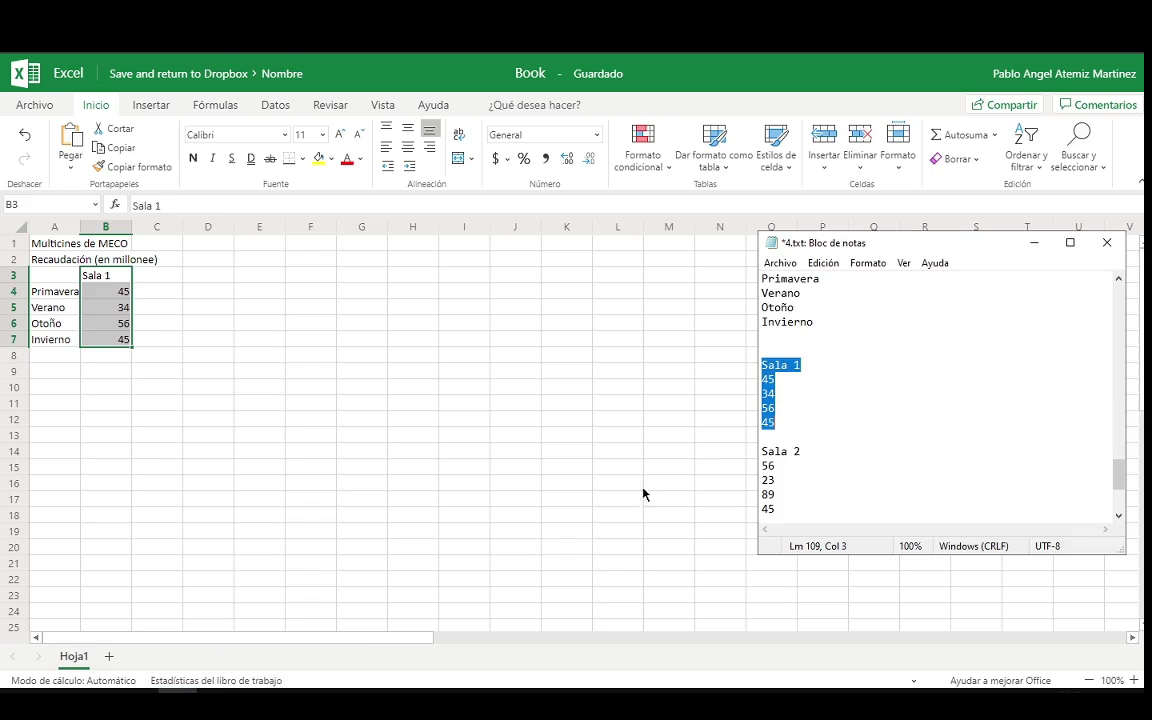
{"action": "left_click_drag", "start_coordinate": [762, 452], "coordinate": [797, 472]}
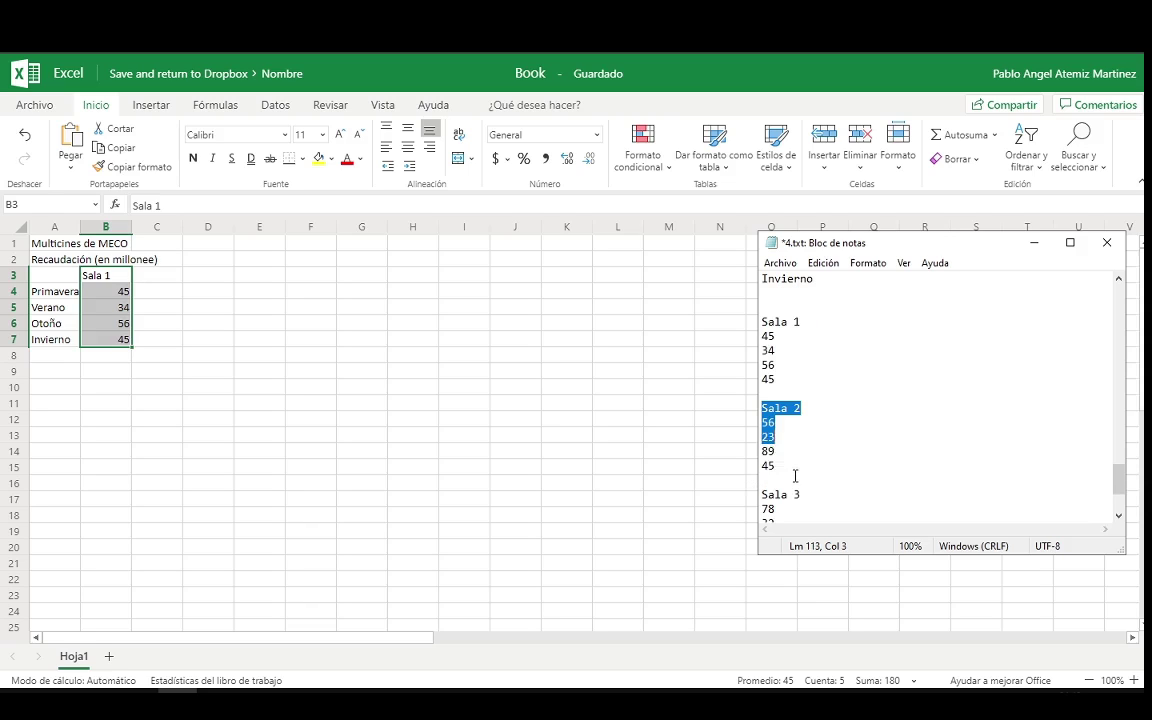
{"action": "left_click", "coordinate": [155, 277]}
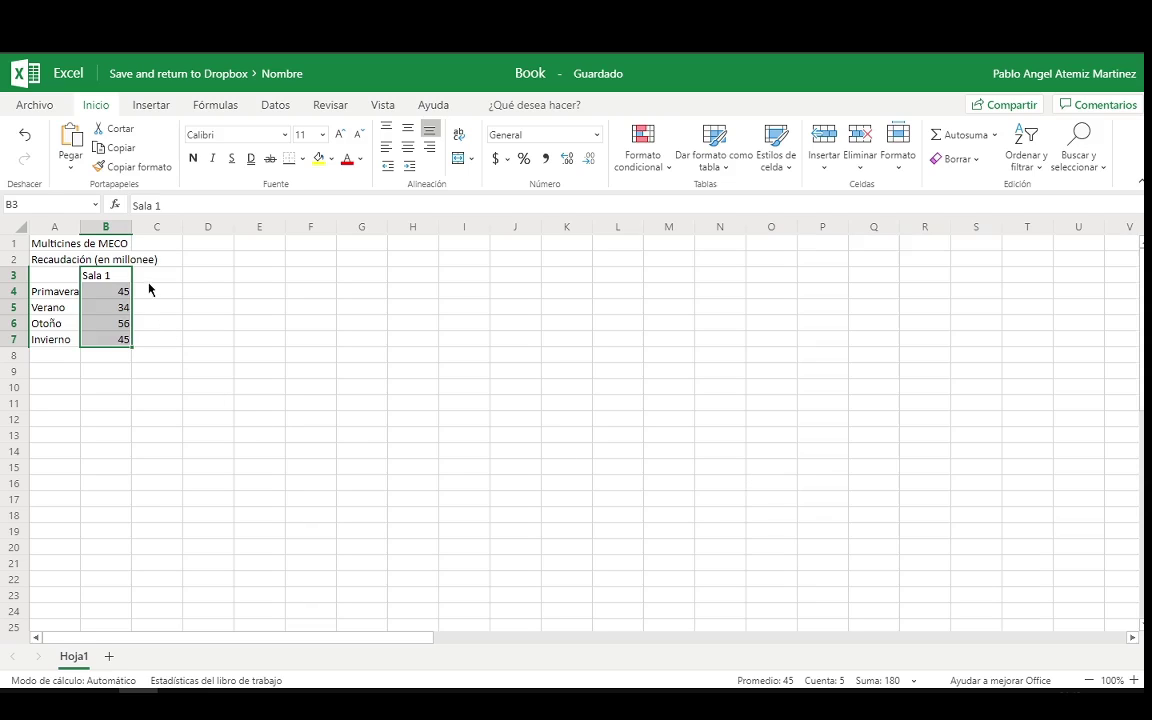
{"action": "type", "text": "Sala 2 56 23 89 45"}
- Copy the Sala 3 block, fixing an accidental paste in the notes, and paste it into D3
{"action": "key", "text": "alt+Tab"}
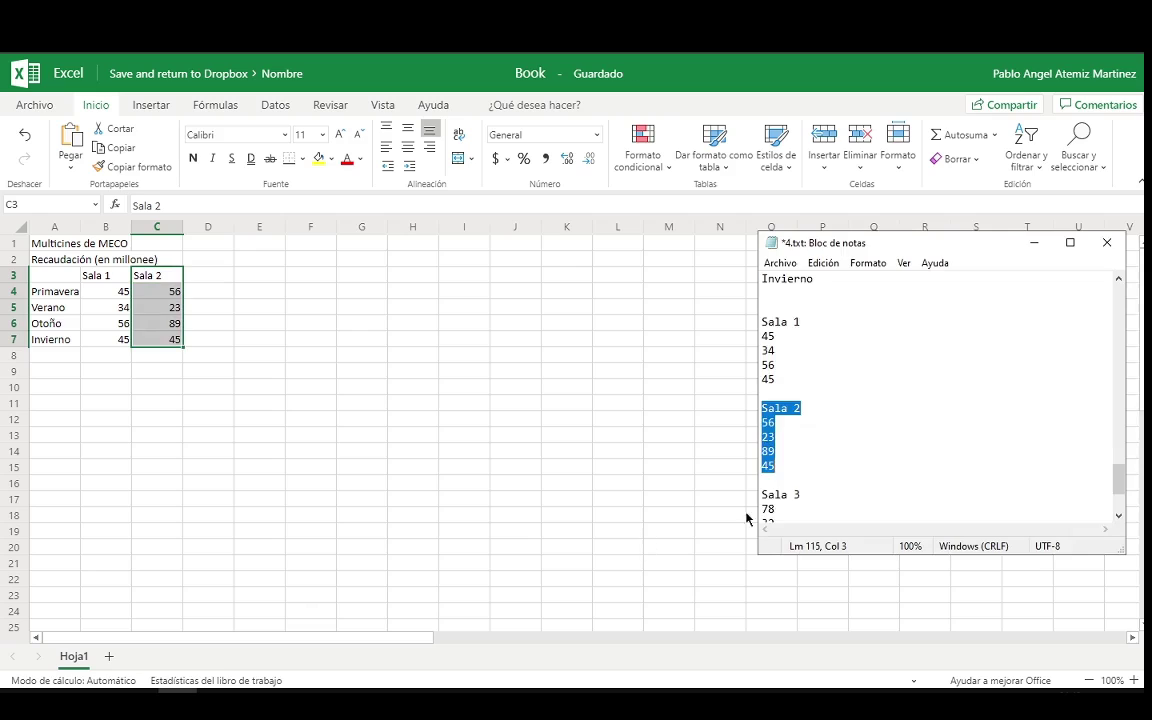
{"action": "left_click_drag", "start_coordinate": [761, 452], "coordinate": [781, 502]}
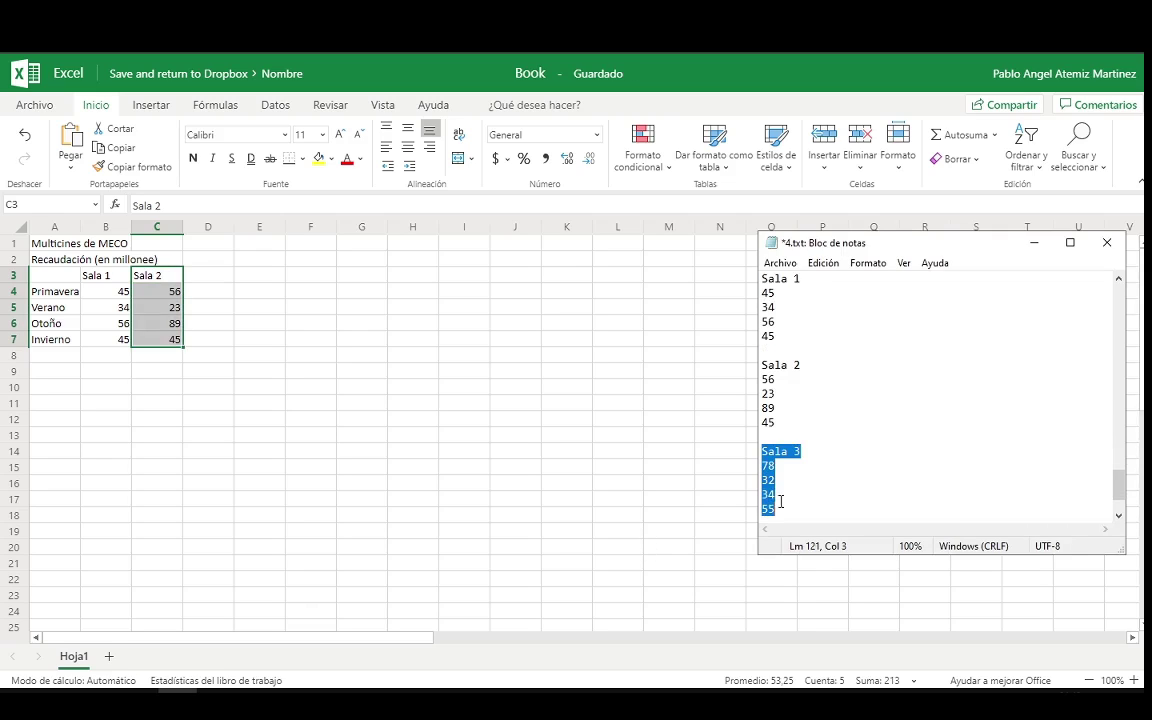
{"action": "type", "text": "Sala 2 56 23 89 45"}
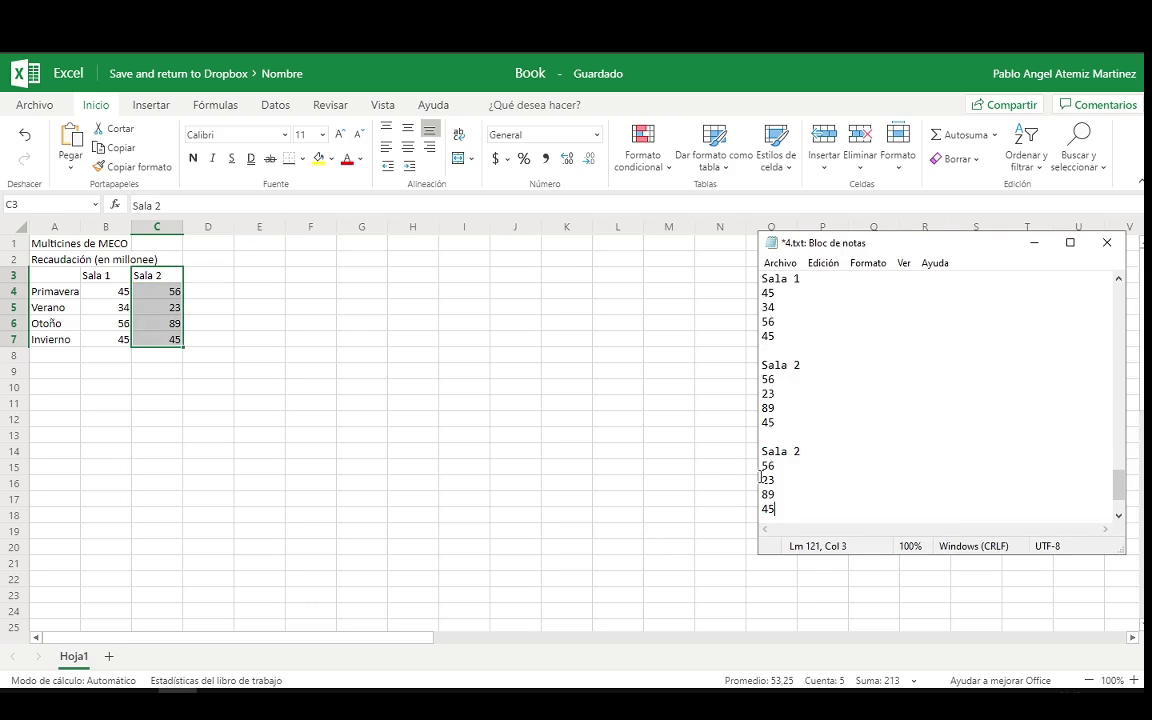
{"action": "key", "text": "ctrl+z"}
{"action": "key", "text": "ctrl+c"}
{"action": "left_click", "coordinate": [208, 275]}
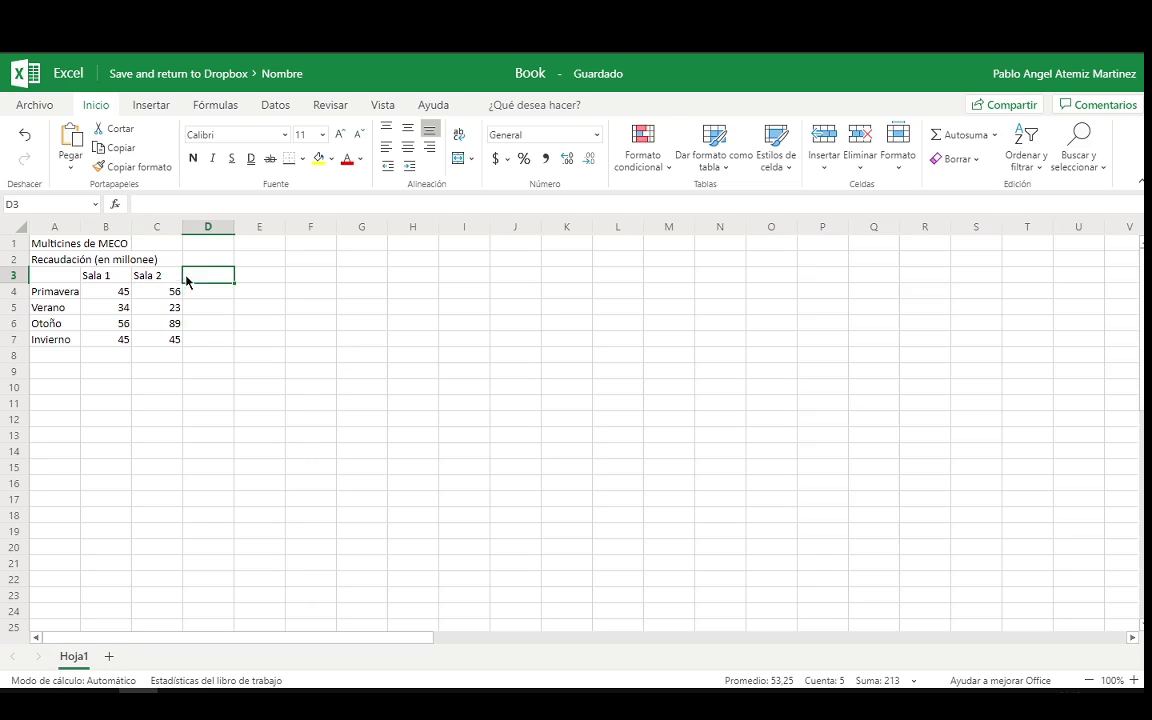
{"action": "key", "text": "ctrl+v"}
{"action": "left_click", "coordinate": [265, 344]}
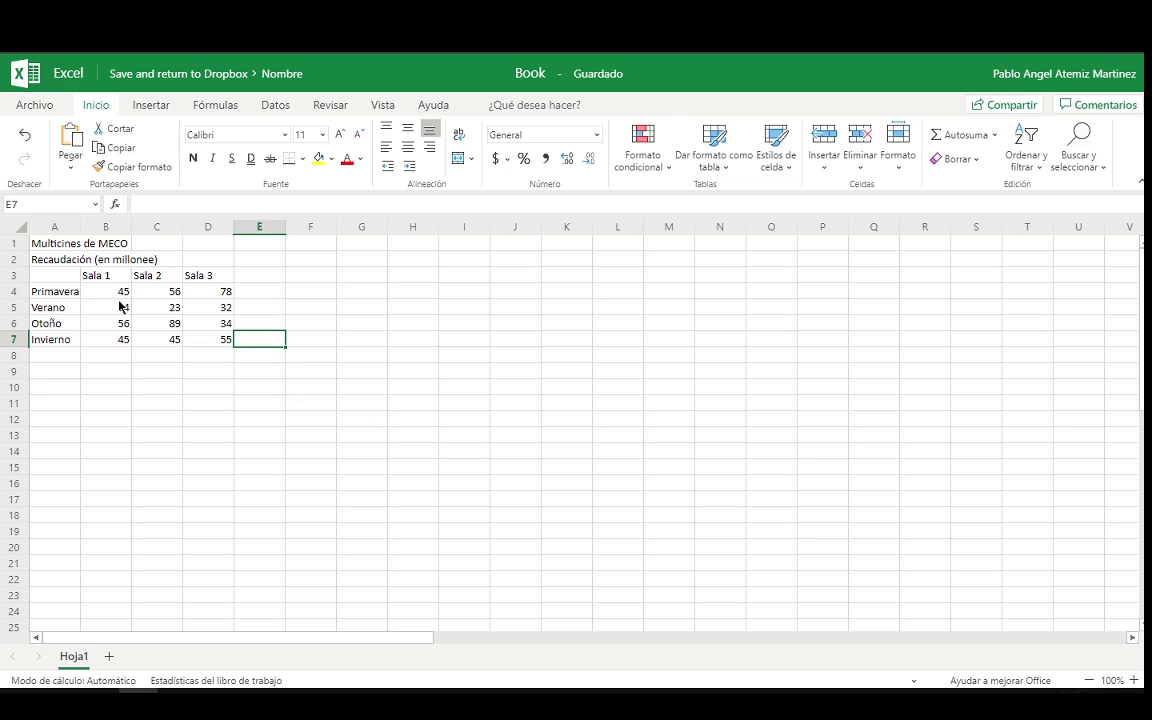
- Select the finished season-by-sala table A3:D7
{"action": "left_click_drag", "start_coordinate": [62, 277], "coordinate": [222, 340]}
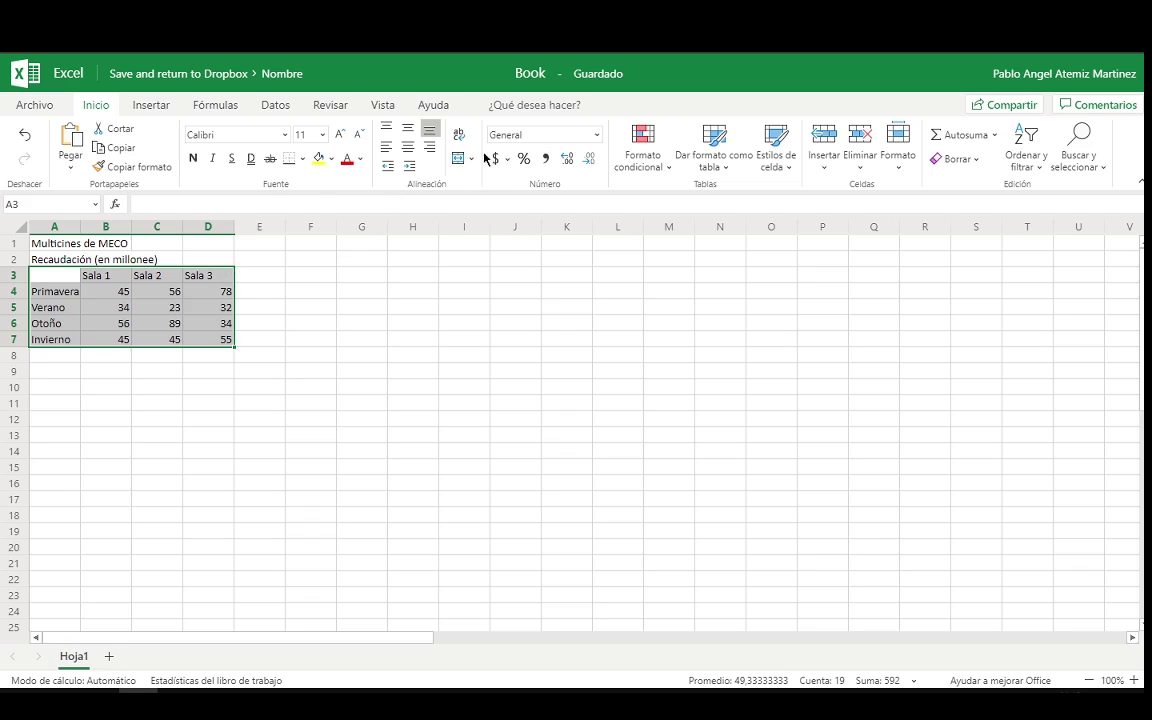
{"action": "left_click", "coordinate": [306, 273]}
{"action": "left_click_drag", "start_coordinate": [222, 339], "coordinate": [50, 276]}
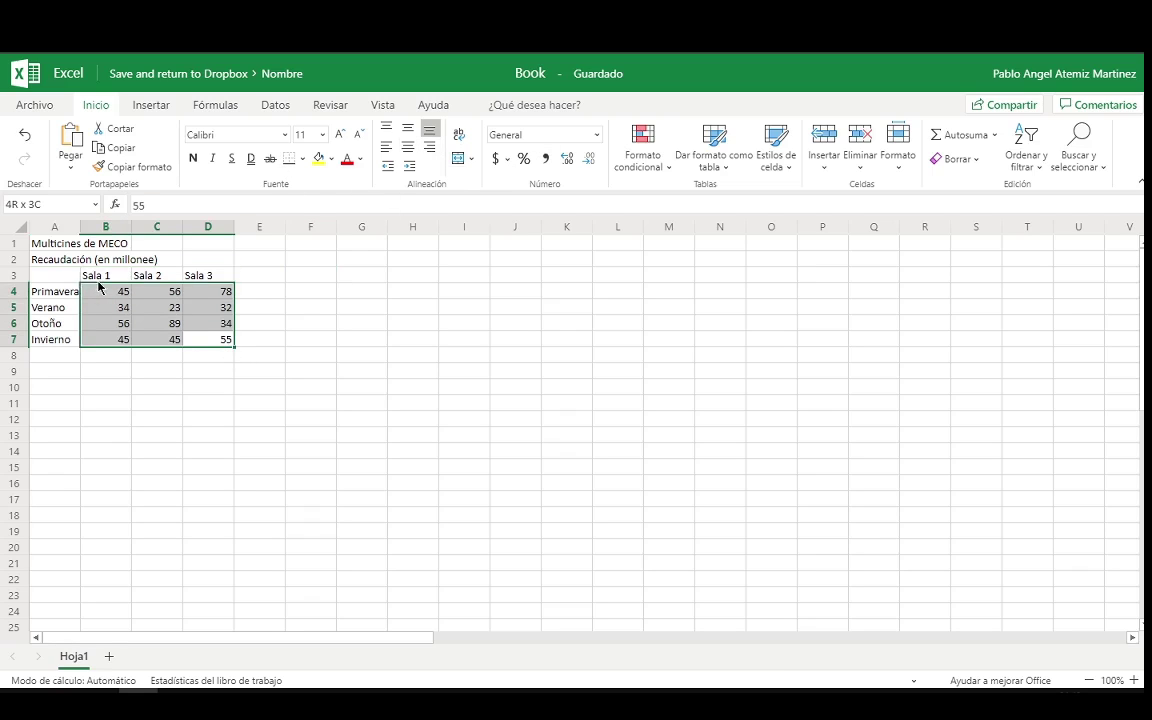
- Center the table contents and enlarge the text of the two title rows
{"action": "left_click", "coordinate": [408, 146]}
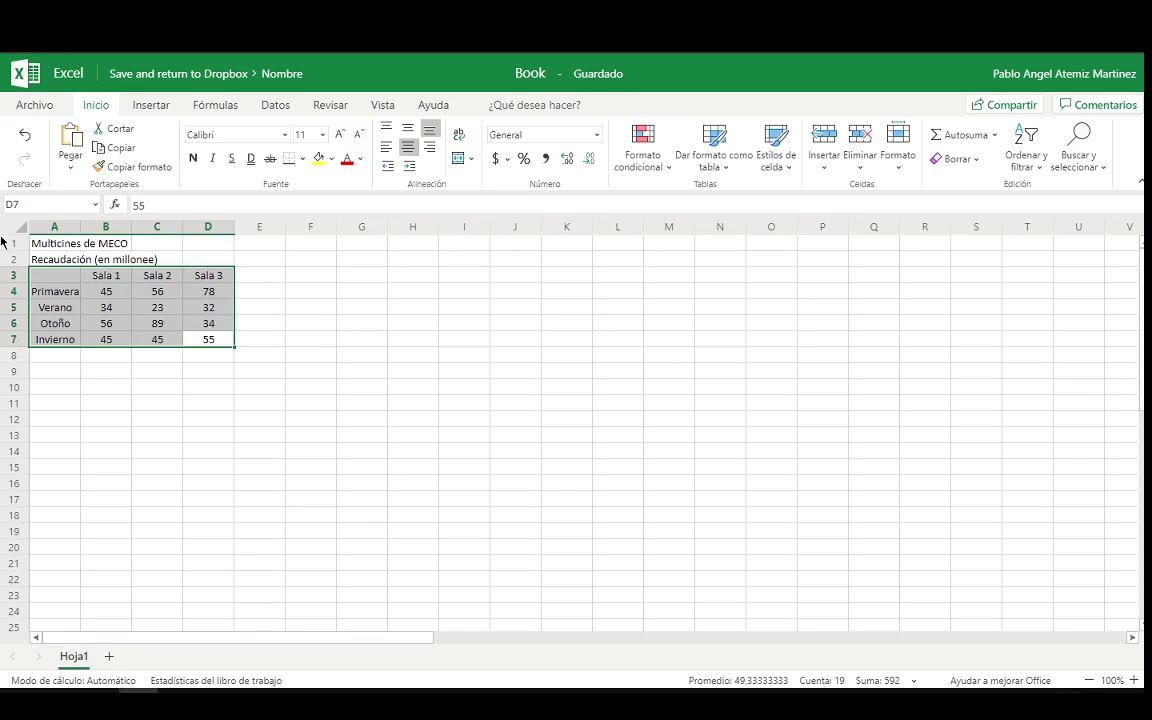
{"action": "left_click", "coordinate": [60, 263]}
{"action": "left_click_drag", "start_coordinate": [45, 243], "coordinate": [150, 258]}
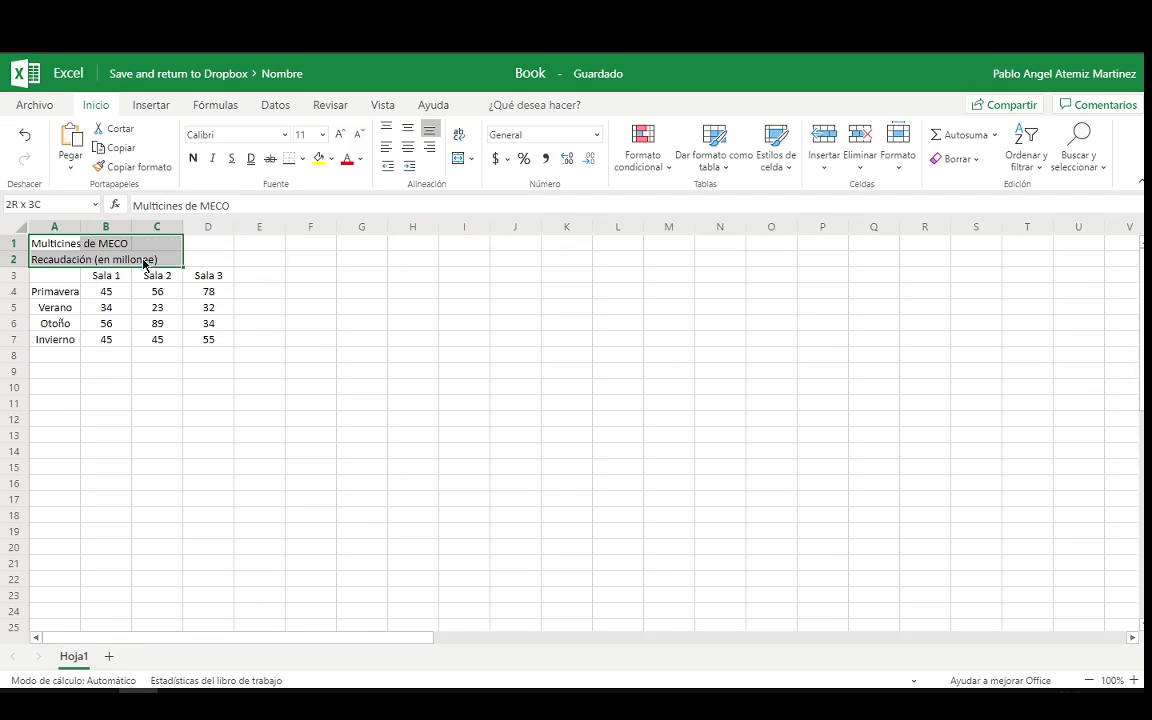
{"action": "left_click", "coordinate": [340, 136]}
{"action": "left_click", "coordinate": [340, 136]}
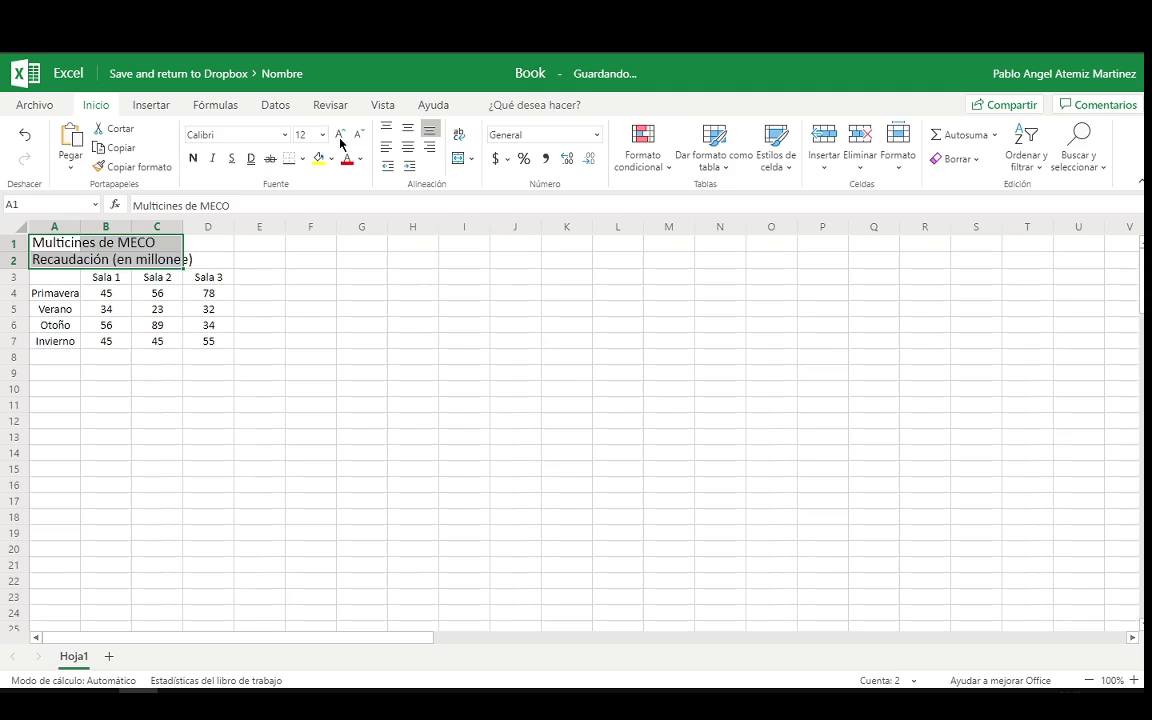
{"action": "left_click", "coordinate": [340, 136]}
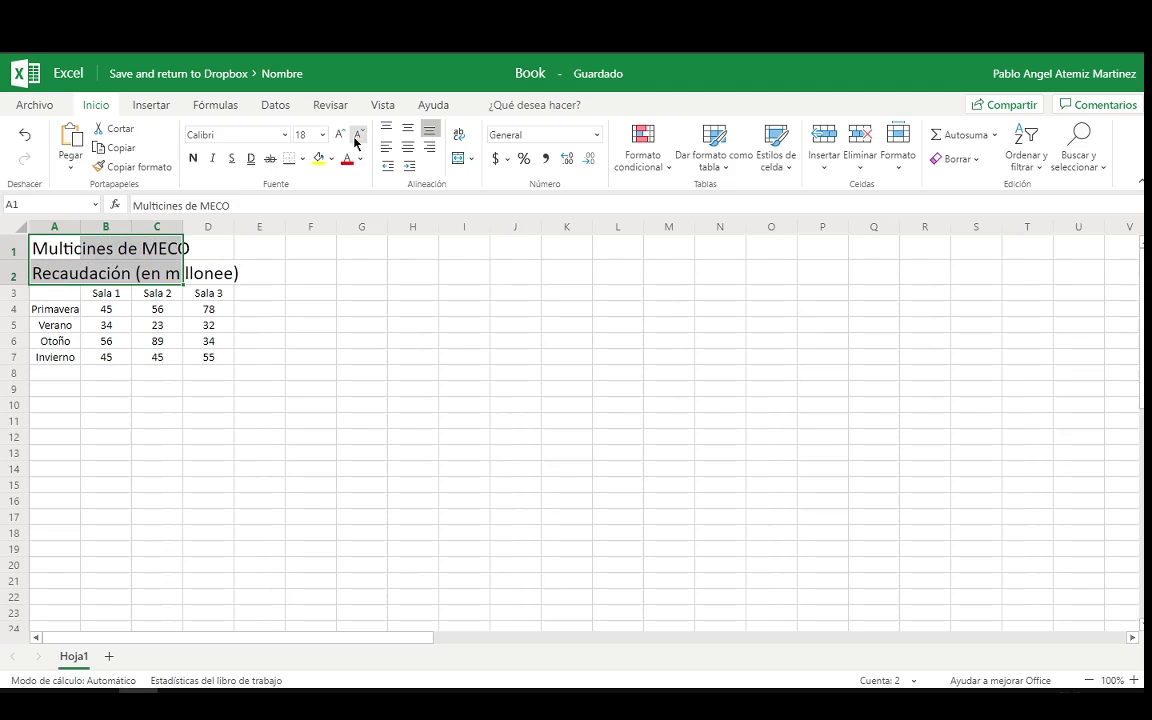
- Make the Multicines de MECO title in A1 larger still
{"action": "left_click", "coordinate": [74, 254]}
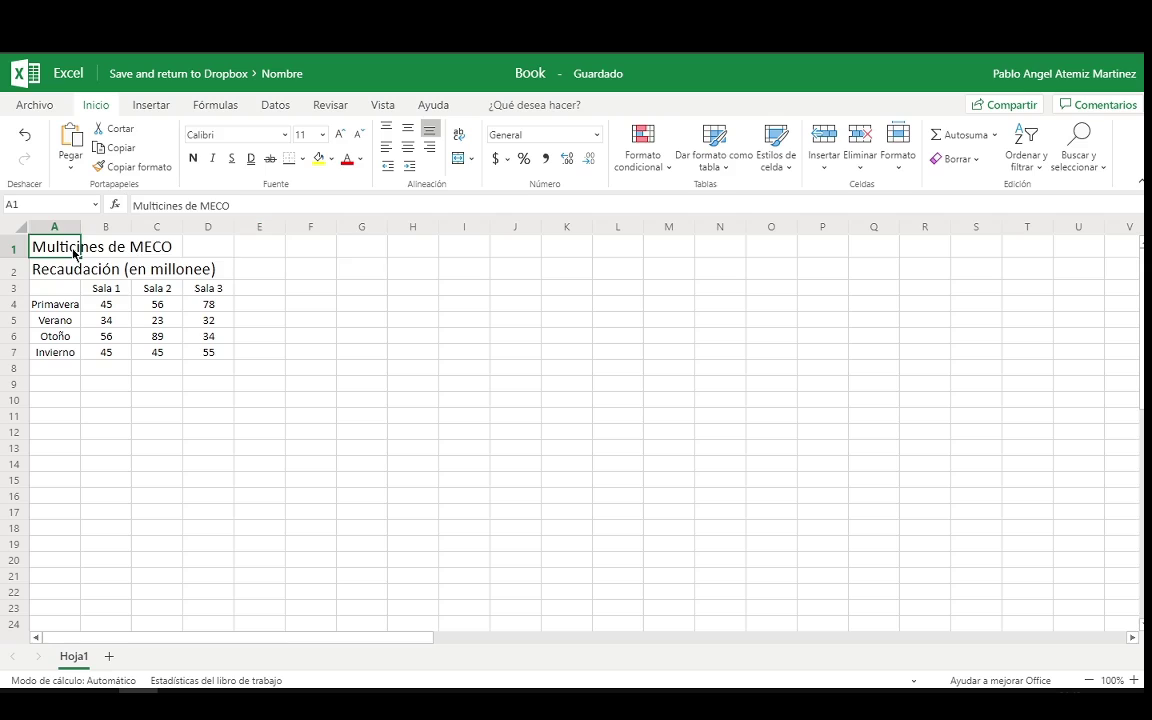
{"action": "left_click", "coordinate": [340, 135]}
{"action": "left_click", "coordinate": [340, 135]}
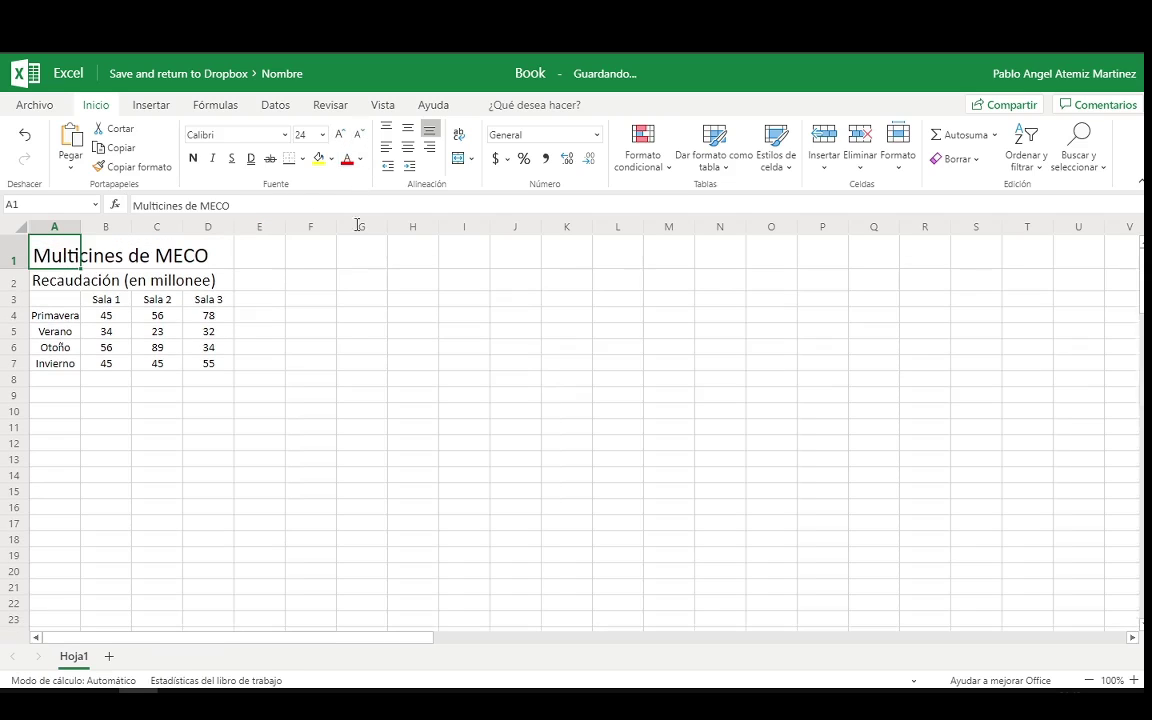
{"action": "left_click", "coordinate": [355, 310]}
{"action": "left_click", "coordinate": [208, 294]}
- Fill the title row A1:D1 yellow
{"action": "left_click", "coordinate": [57, 249]}
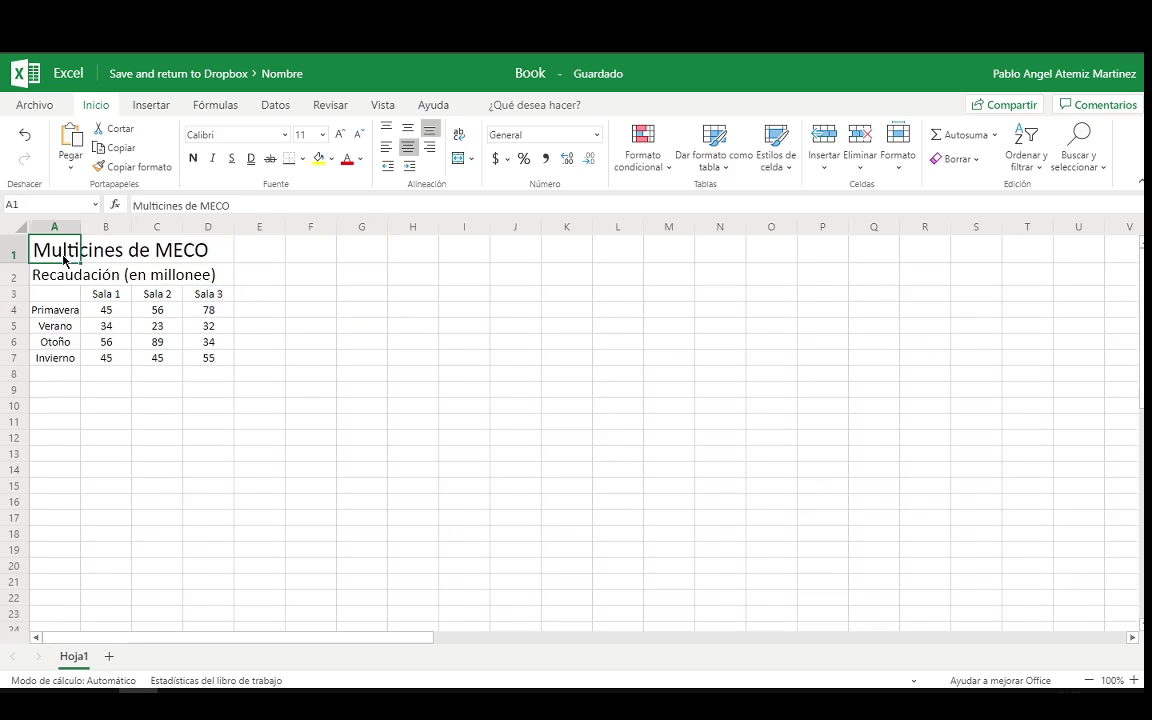
{"action": "left_click", "coordinate": [318, 158]}
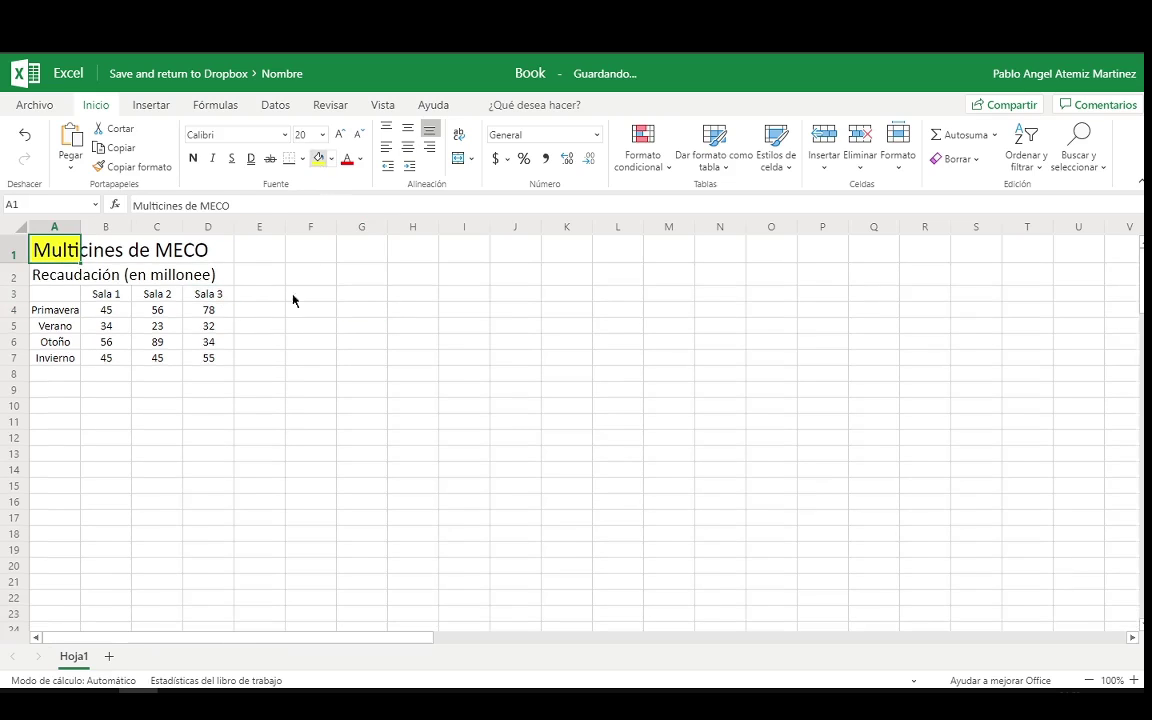
{"action": "left_click", "coordinate": [125, 252]}
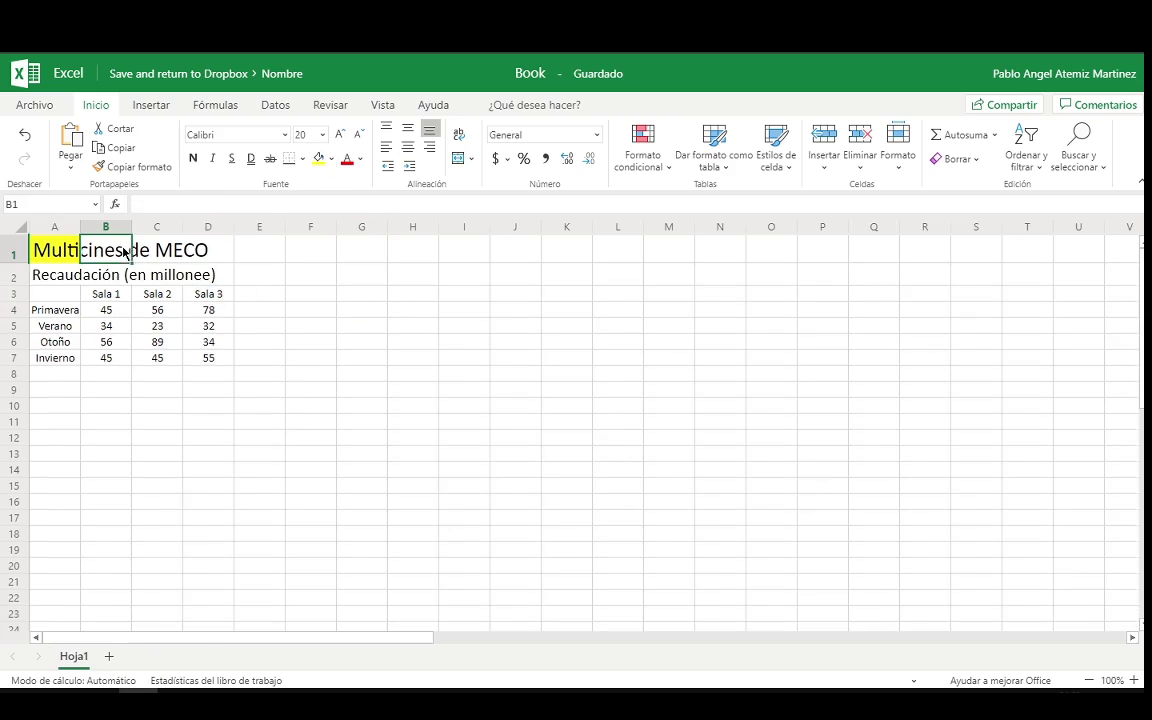
{"action": "left_click", "coordinate": [318, 158]}
{"action": "left_click_drag", "start_coordinate": [215, 250], "coordinate": [77, 256]}
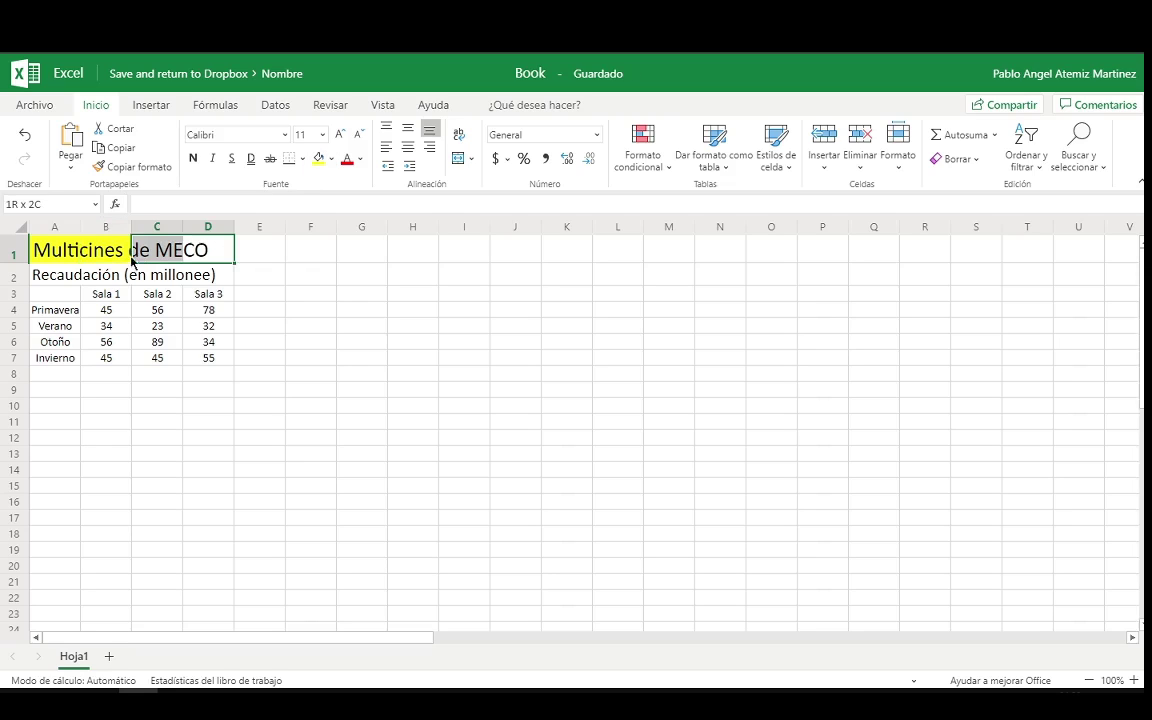
{"action": "left_click", "coordinate": [318, 158]}
{"action": "left_click", "coordinate": [309, 309]}
- Fill the subtitle row A2:D2 grey
{"action": "left_click_drag", "start_coordinate": [215, 275], "coordinate": [58, 276]}
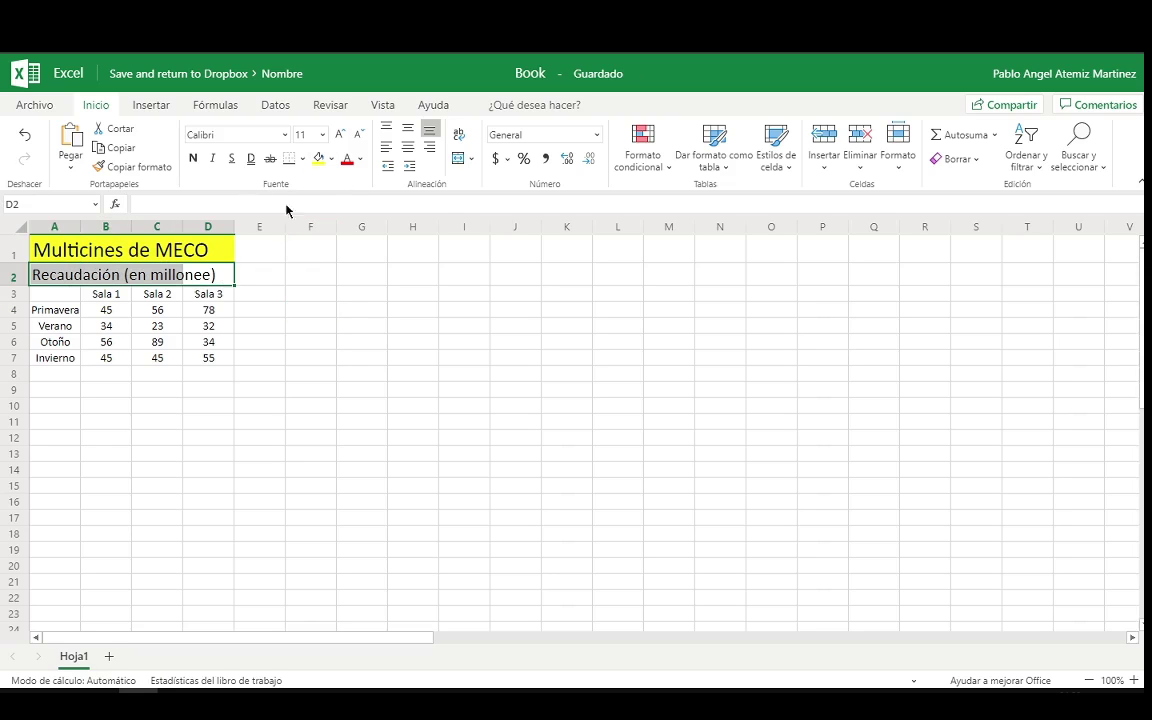
{"action": "left_click", "coordinate": [331, 158]}
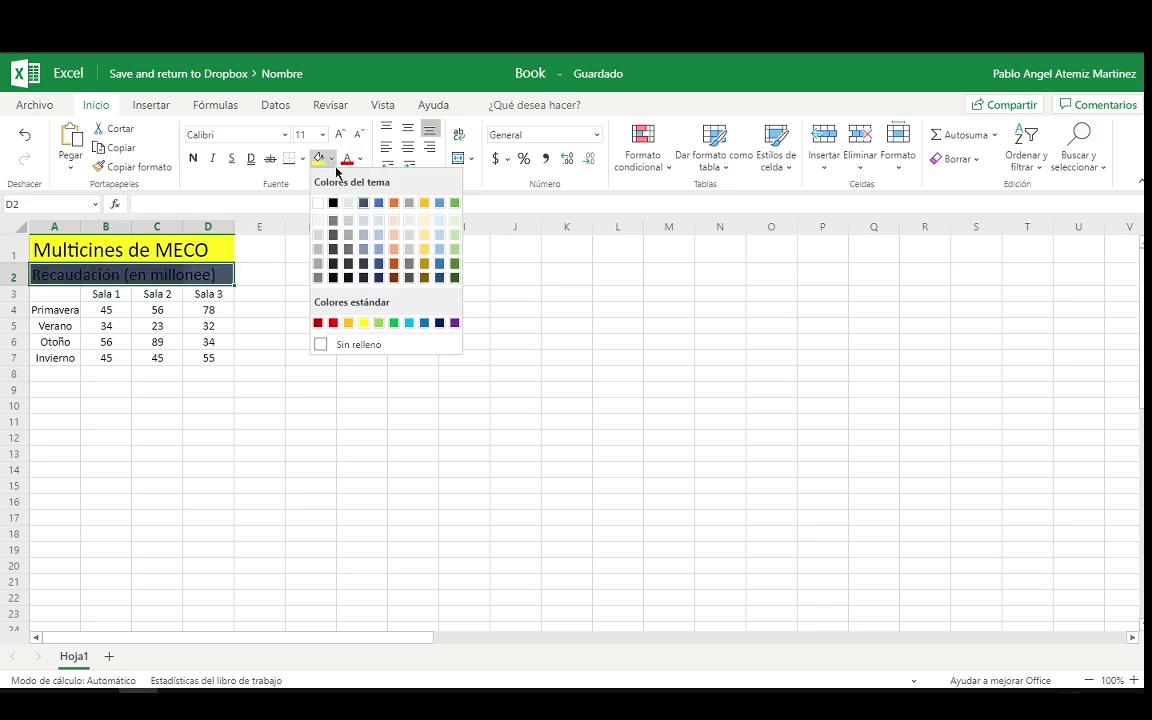
{"action": "left_click", "coordinate": [309, 226]}
{"action": "left_click", "coordinate": [368, 346]}
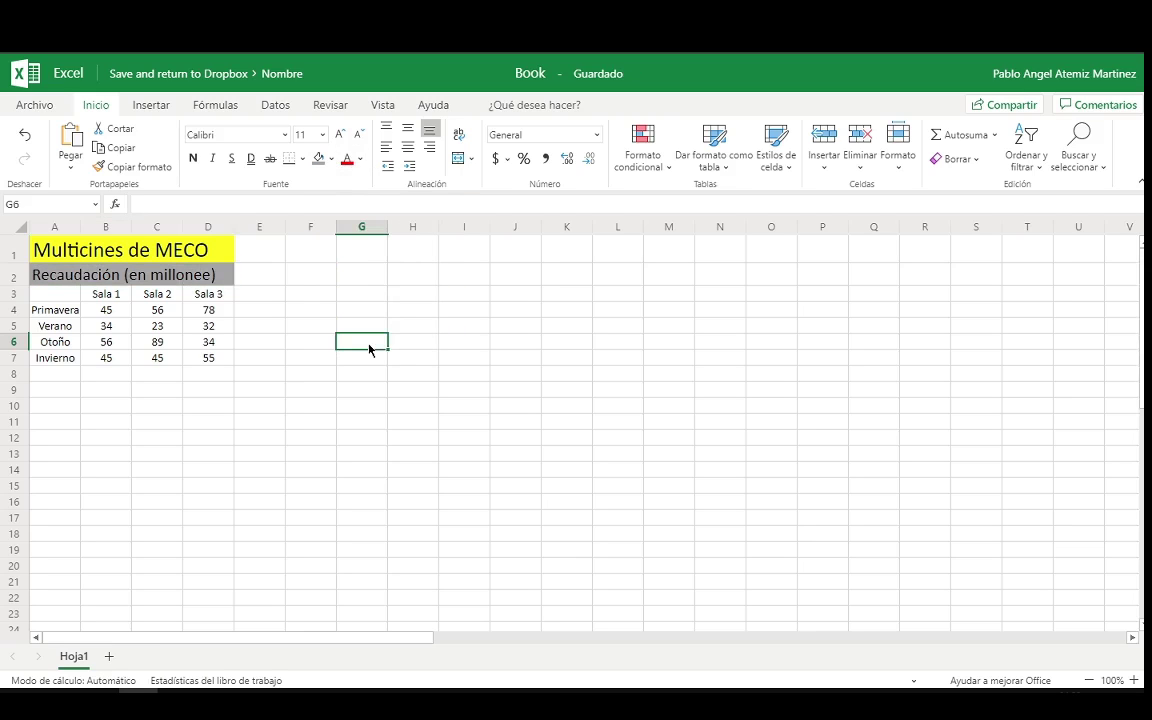
{"action": "left_click_drag", "start_coordinate": [71, 298], "coordinate": [206, 357]}
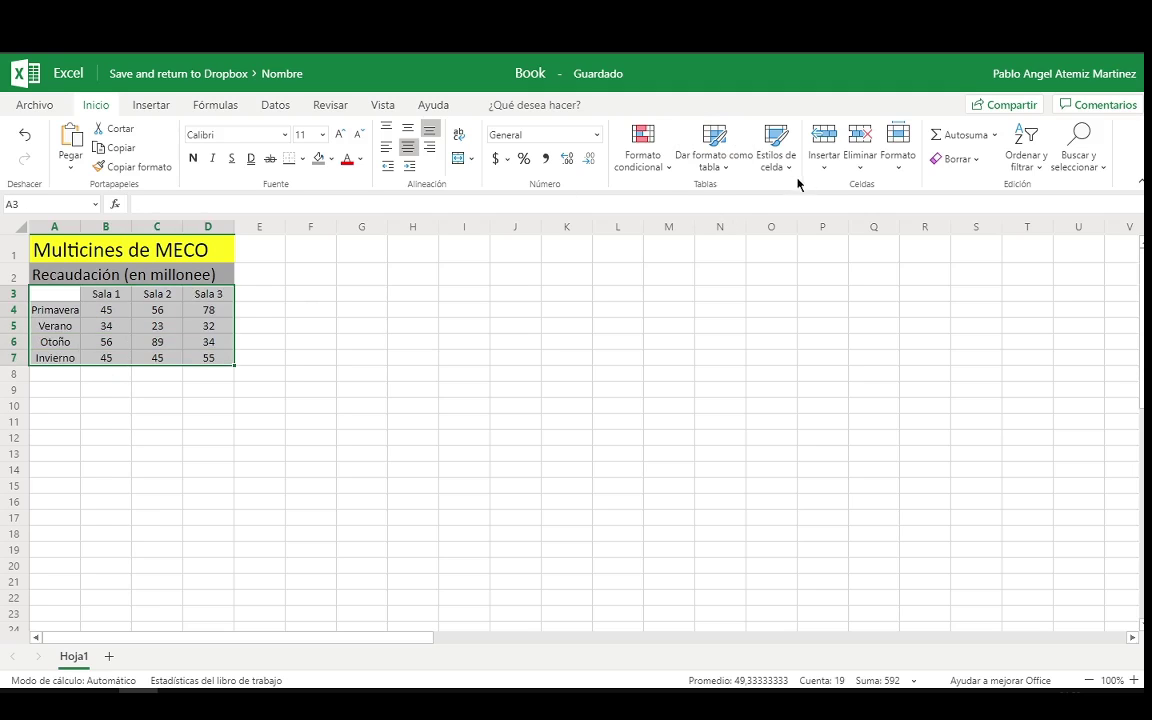
{"action": "left_click", "coordinate": [777, 148]}
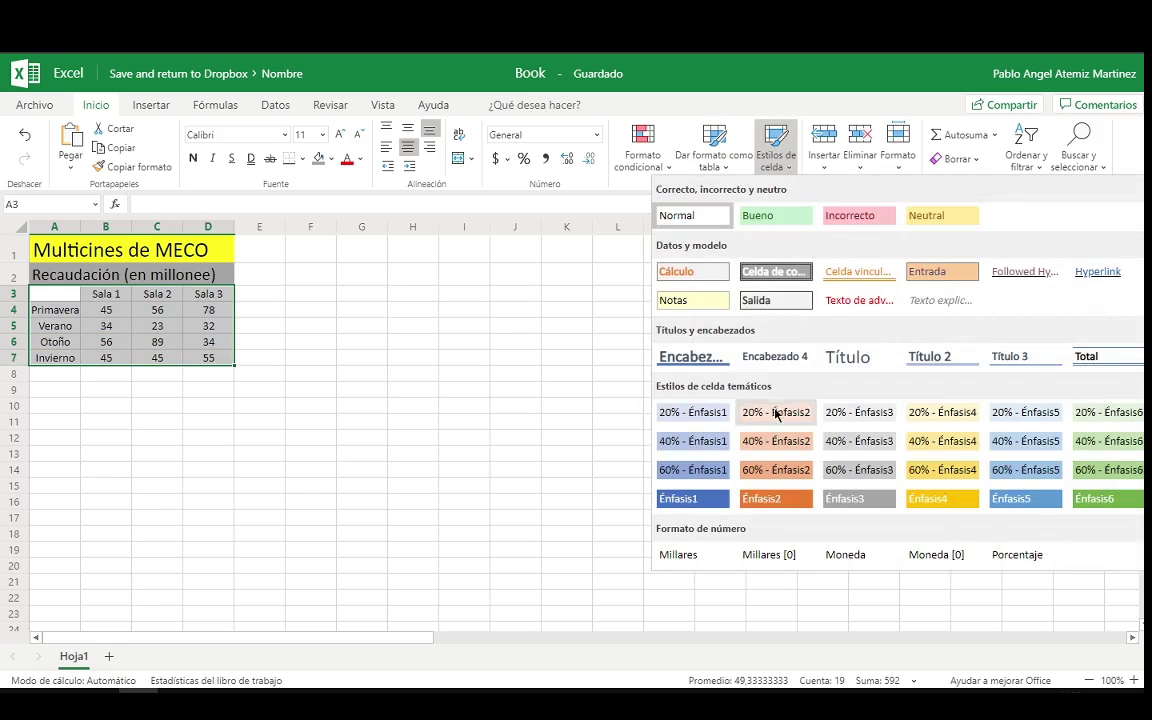
{"action": "left_click", "coordinate": [745, 170]}
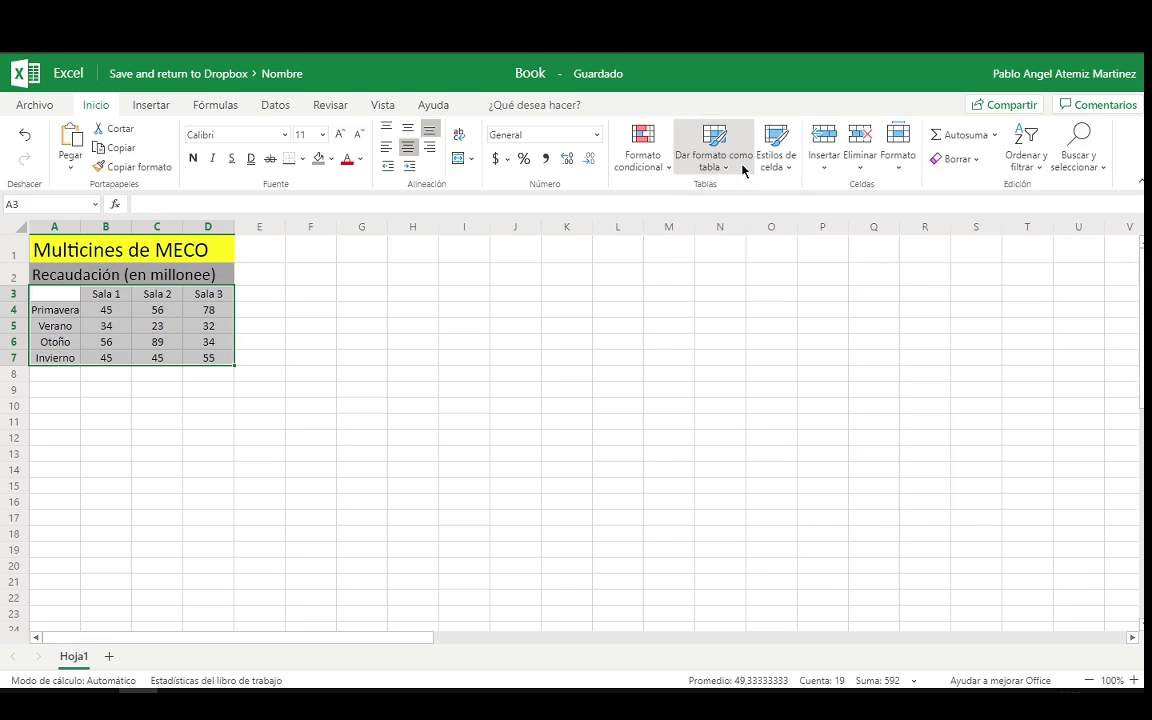
{"action": "left_click", "coordinate": [743, 170]}
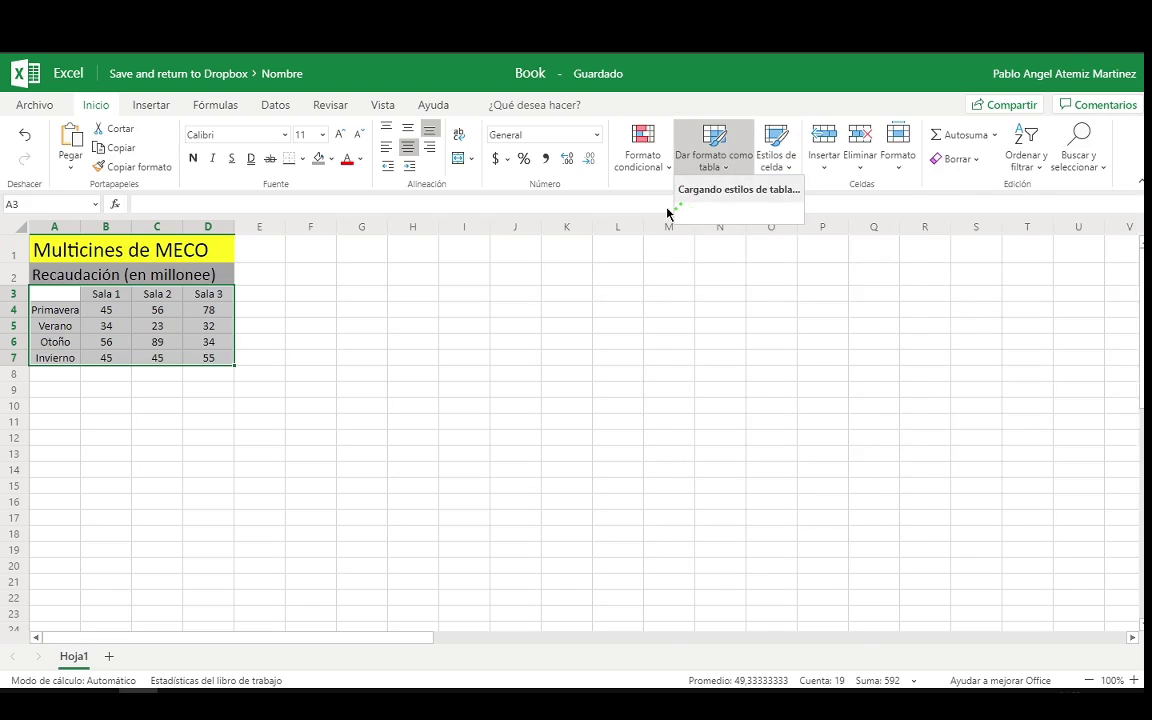
{"action": "left_click", "coordinate": [694, 327]}
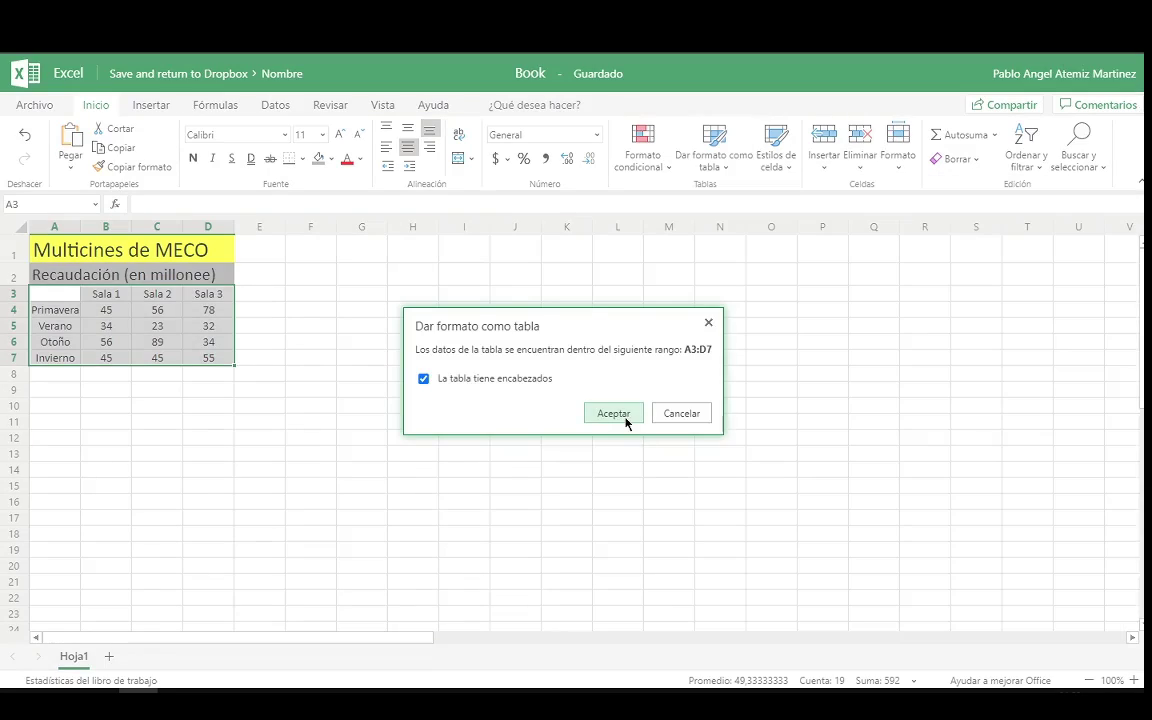
{"action": "left_click", "coordinate": [625, 419]}
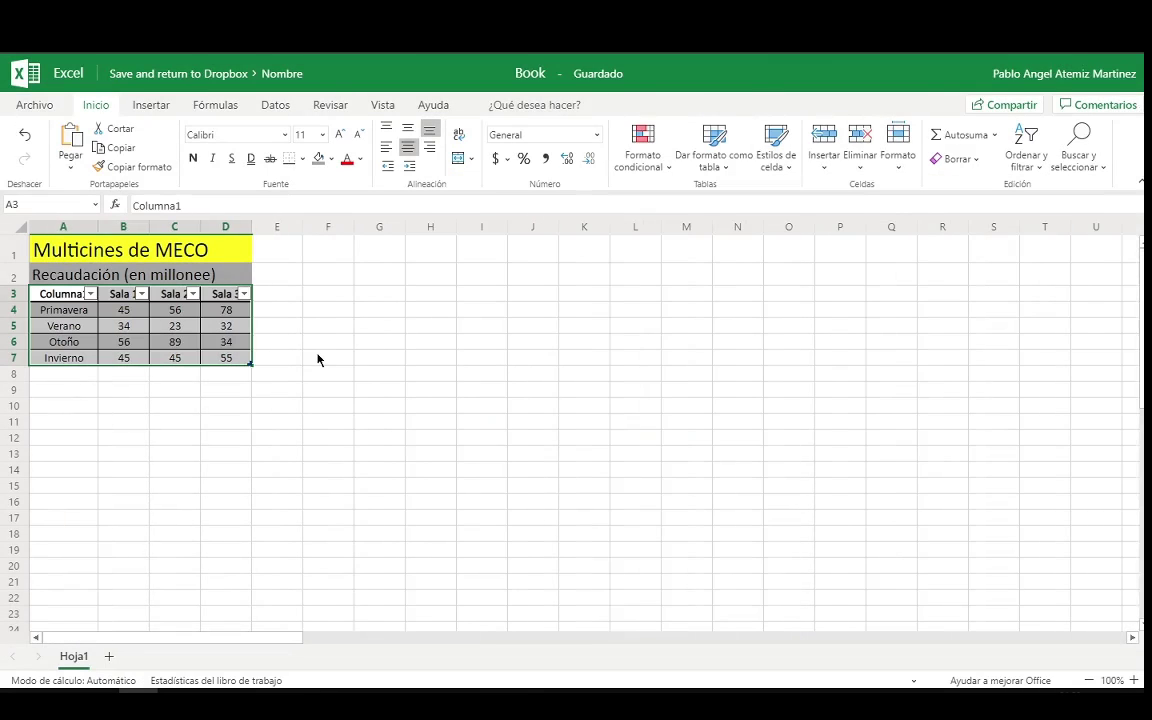
{"action": "left_click", "coordinate": [318, 359]}
{"action": "left_click", "coordinate": [271, 322]}
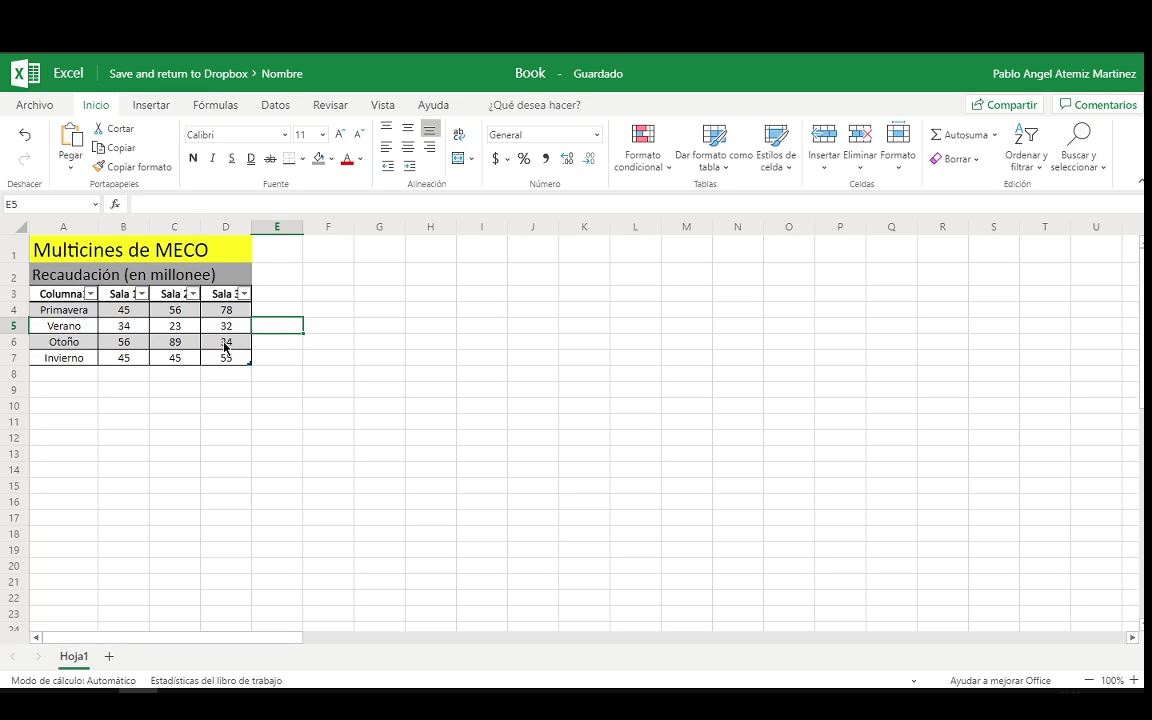
- Undo the last table formatting change
{"action": "key", "text": "ctrl+z"}
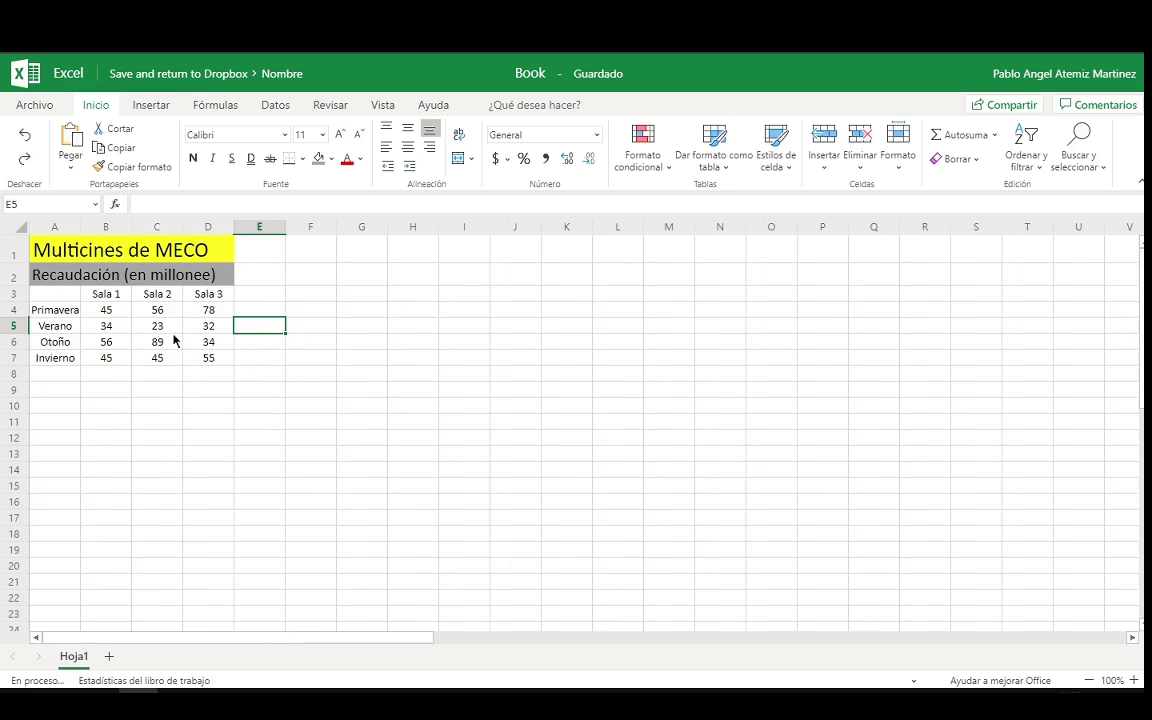
{"action": "left_click", "coordinate": [73, 316]}
{"action": "left_click", "coordinate": [226, 309], "text": "shift"}
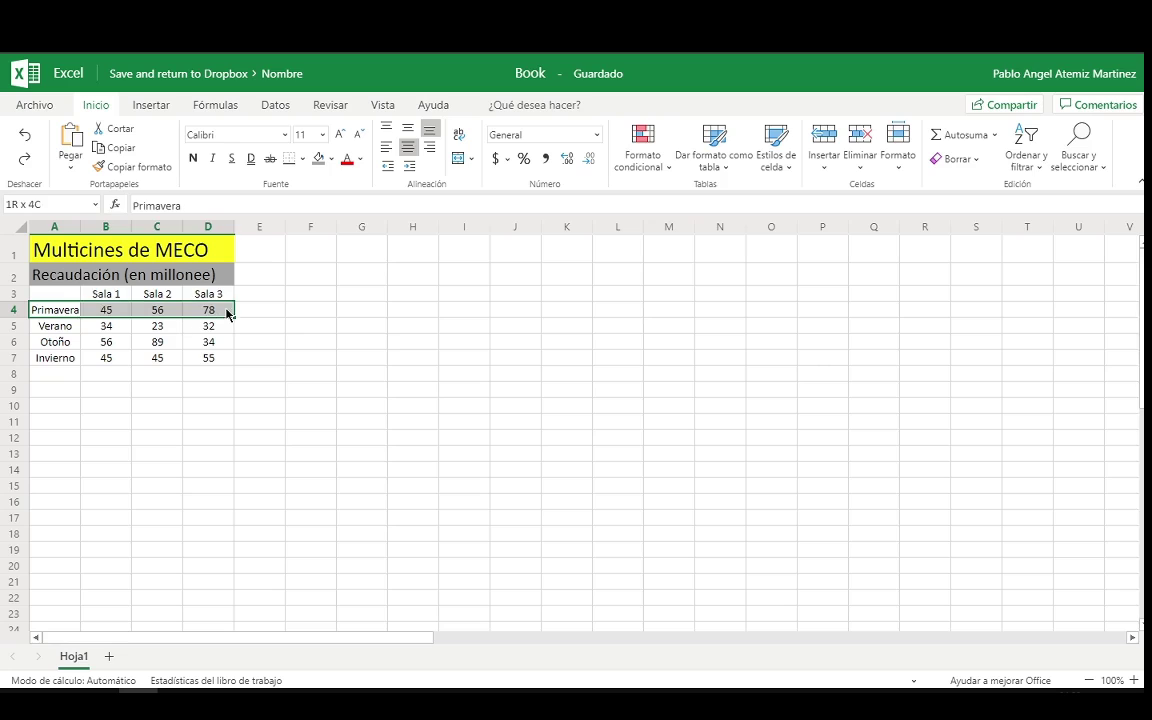
{"action": "left_click", "coordinate": [259, 341]}
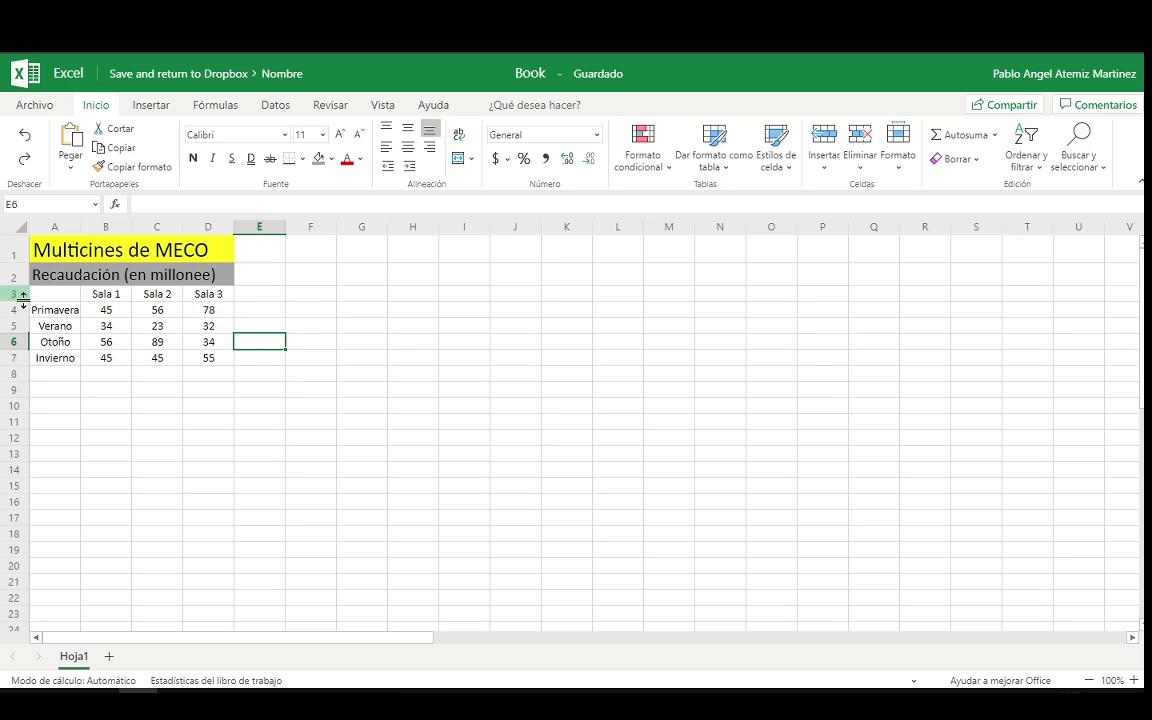
- Insert an empty row 3 above the Sala headers and set its fill to Sin relleno
{"action": "right_click", "coordinate": [62, 298]}
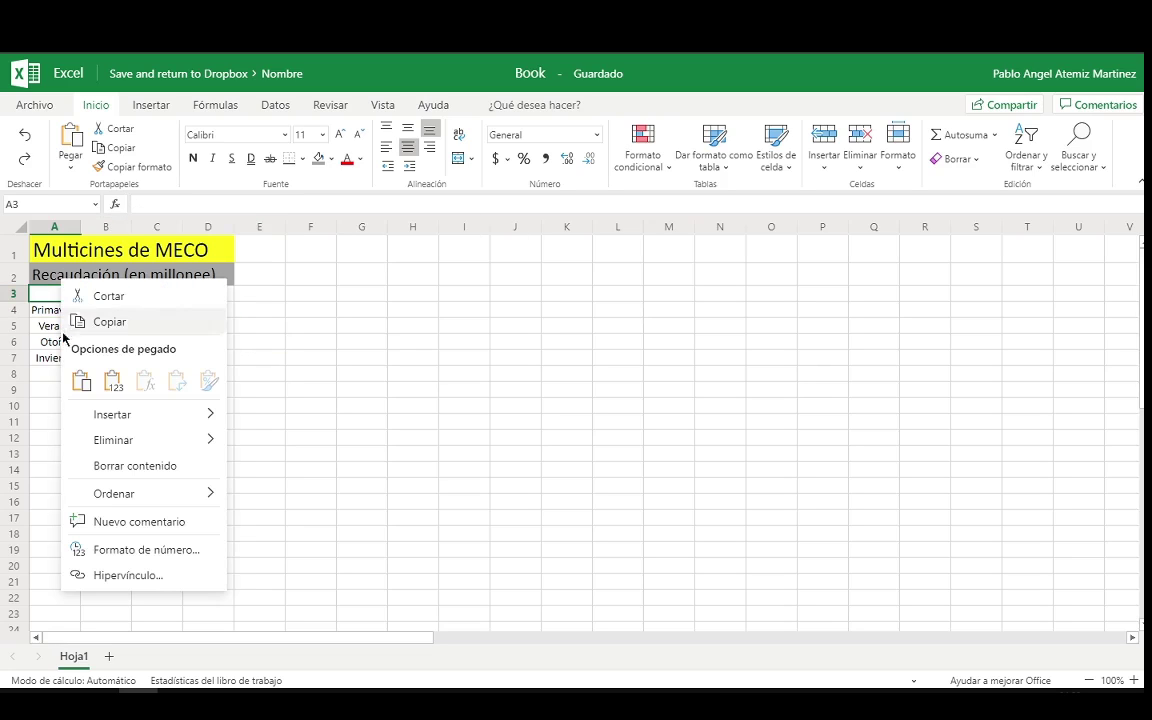
{"action": "left_click", "coordinate": [35, 309]}
{"action": "right_click", "coordinate": [18, 296]}
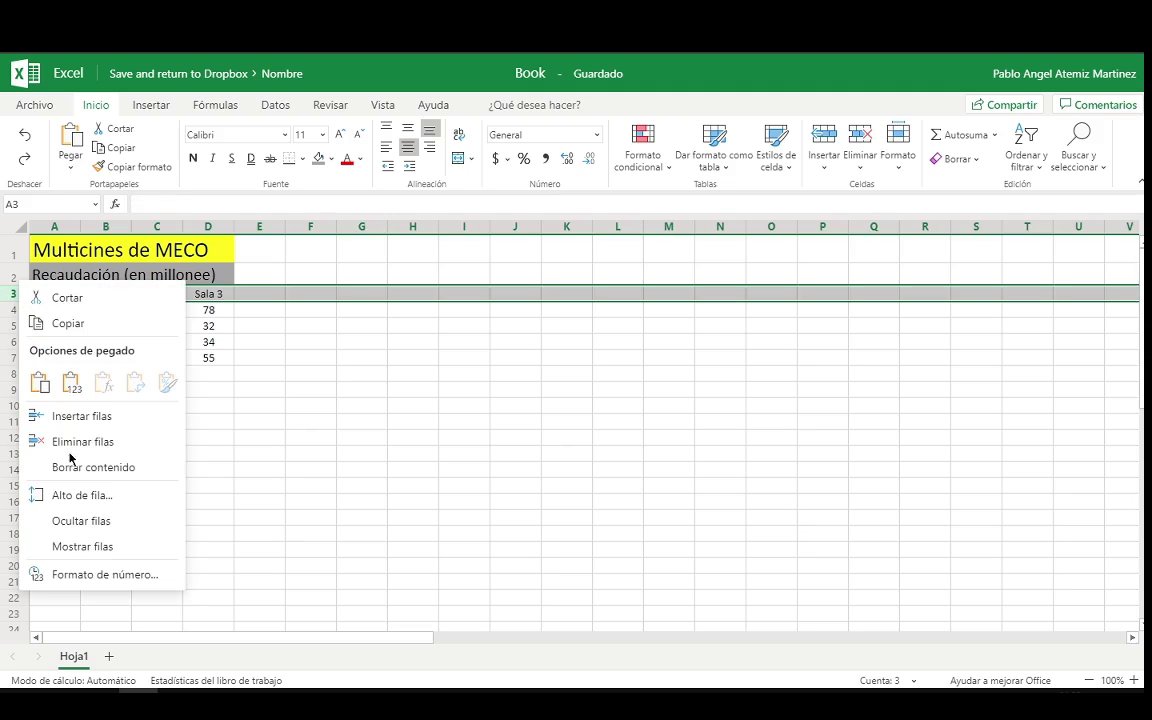
{"action": "left_click", "coordinate": [24, 418]}
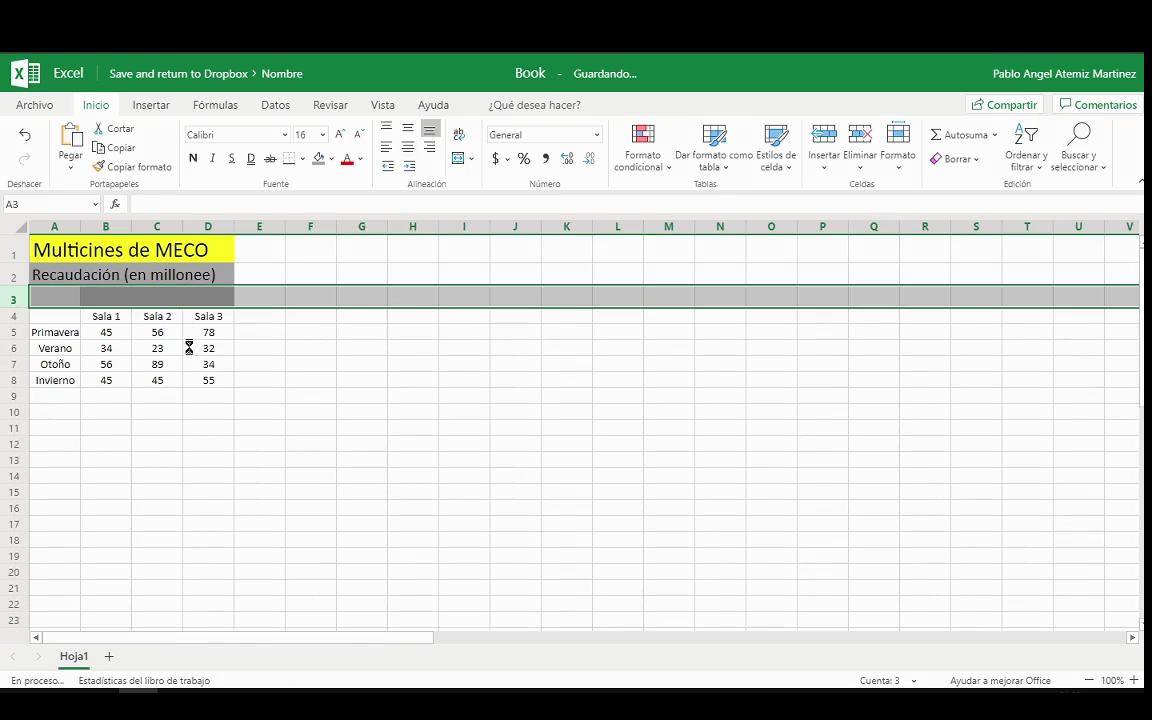
{"action": "left_click_drag", "start_coordinate": [75, 297], "coordinate": [218, 297]}
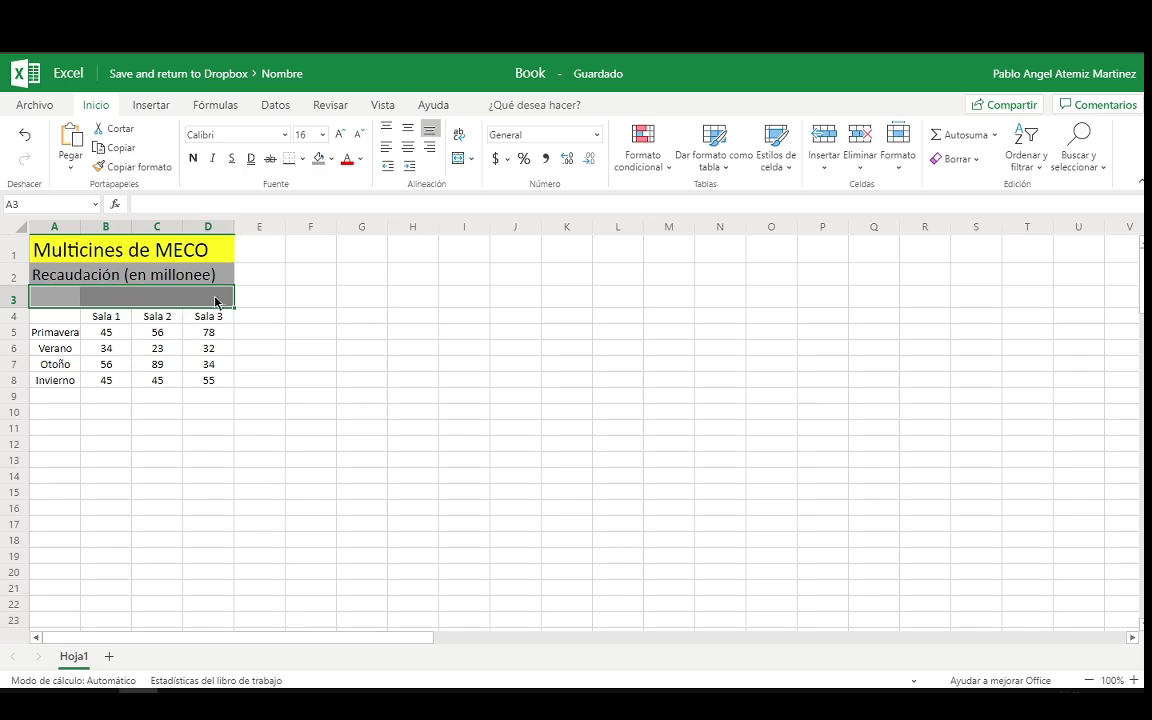
{"action": "left_click", "coordinate": [331, 158]}
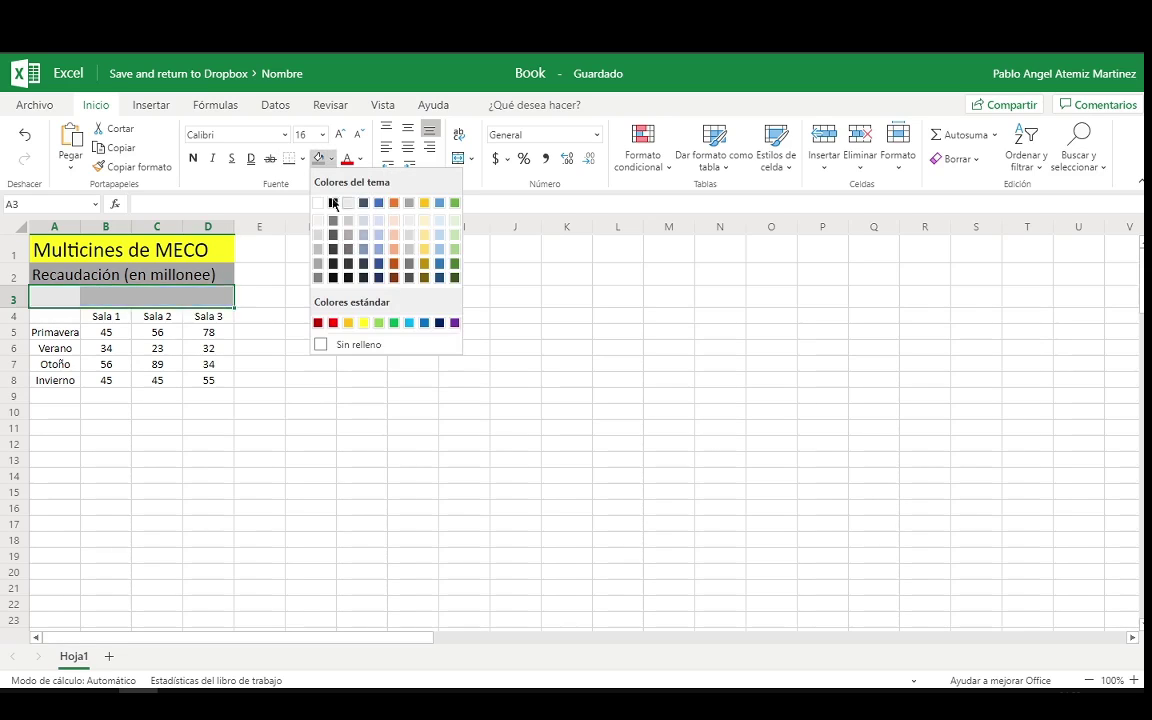
{"action": "left_click", "coordinate": [340, 344]}
- Put an outline border around the table A4:D8
{"action": "left_click", "coordinate": [249, 340]}
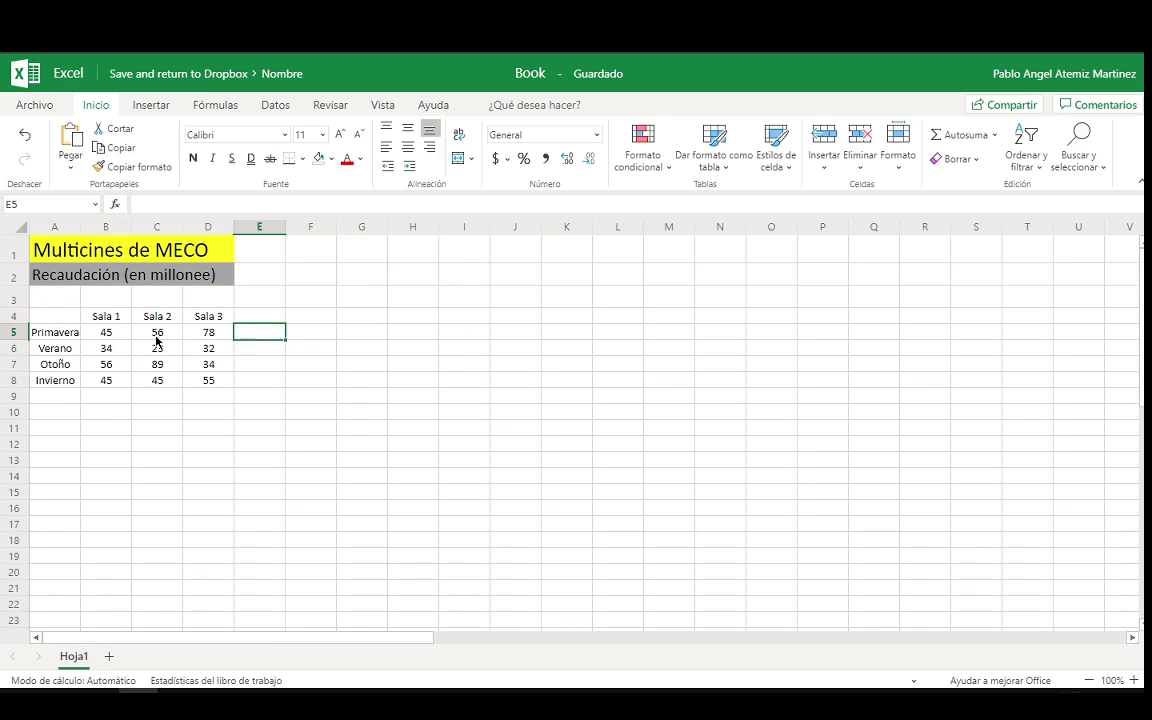
{"action": "left_click", "coordinate": [158, 334]}
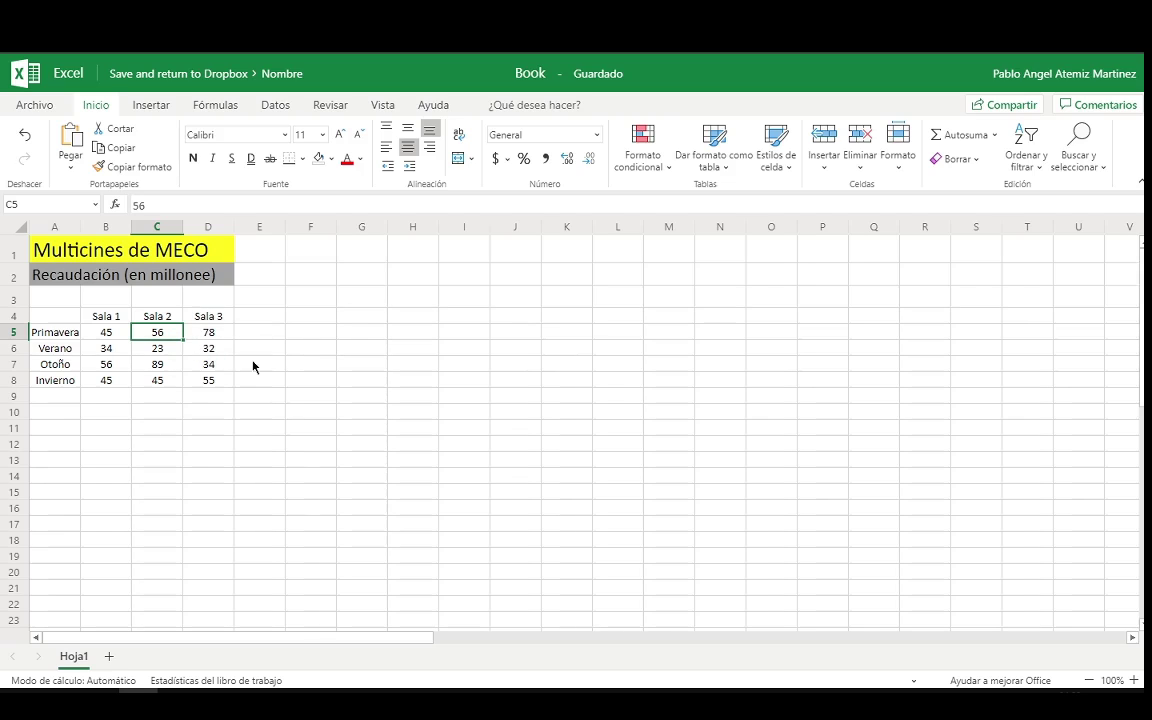
{"action": "left_click_drag", "start_coordinate": [217, 384], "coordinate": [62, 320]}
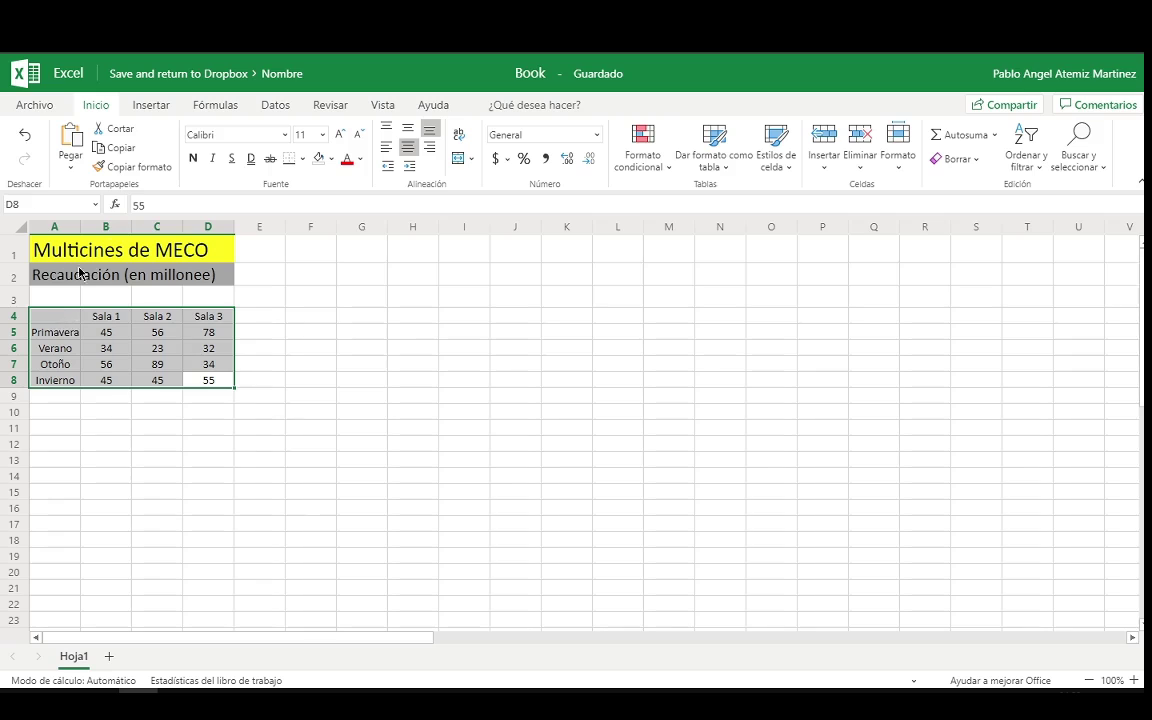
{"action": "left_click", "coordinate": [303, 161]}
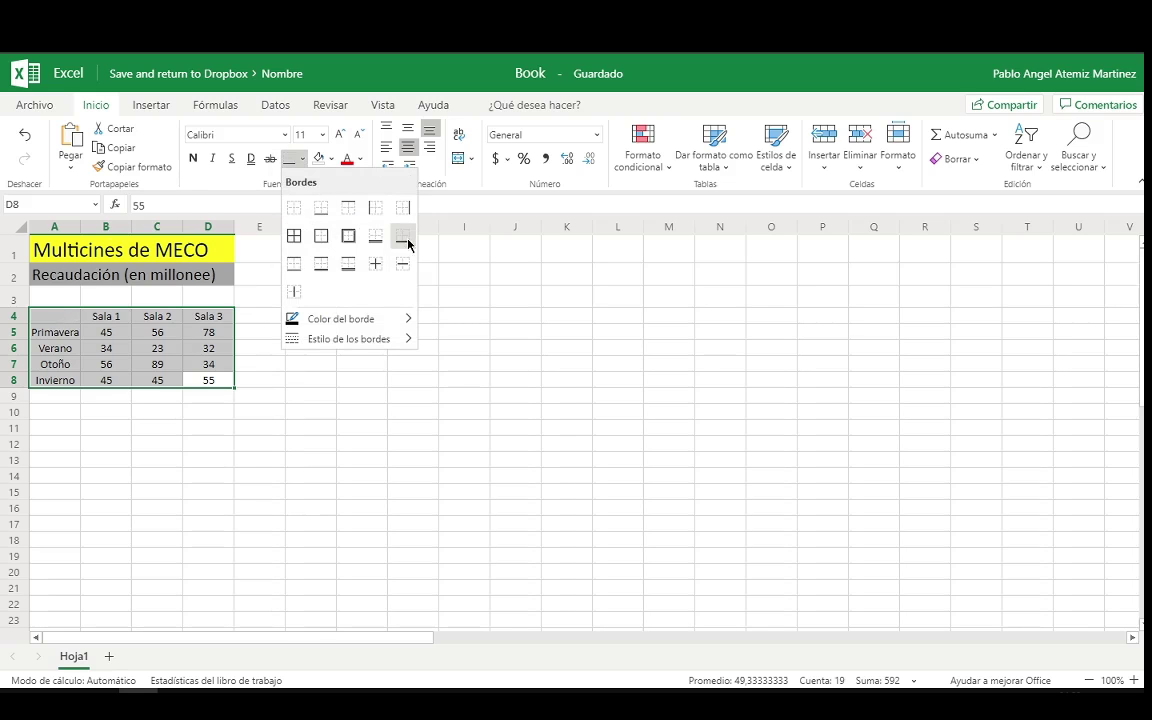
{"action": "left_click", "coordinate": [321, 236]}
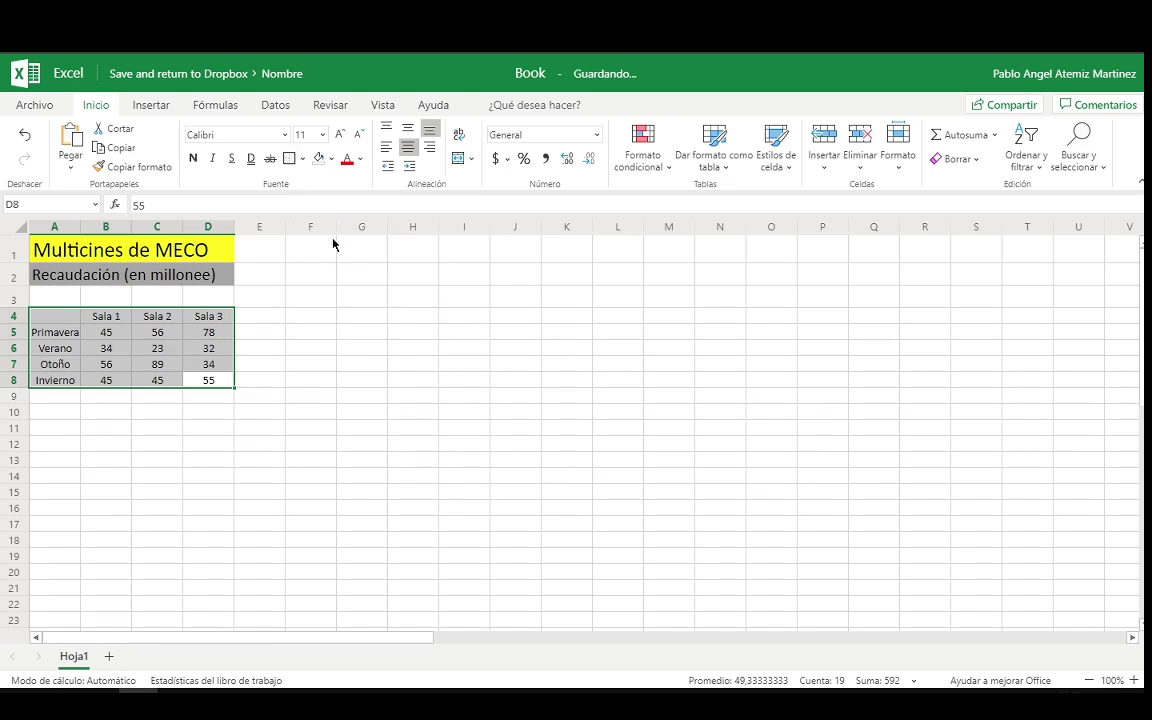
{"action": "left_click", "coordinate": [268, 374]}
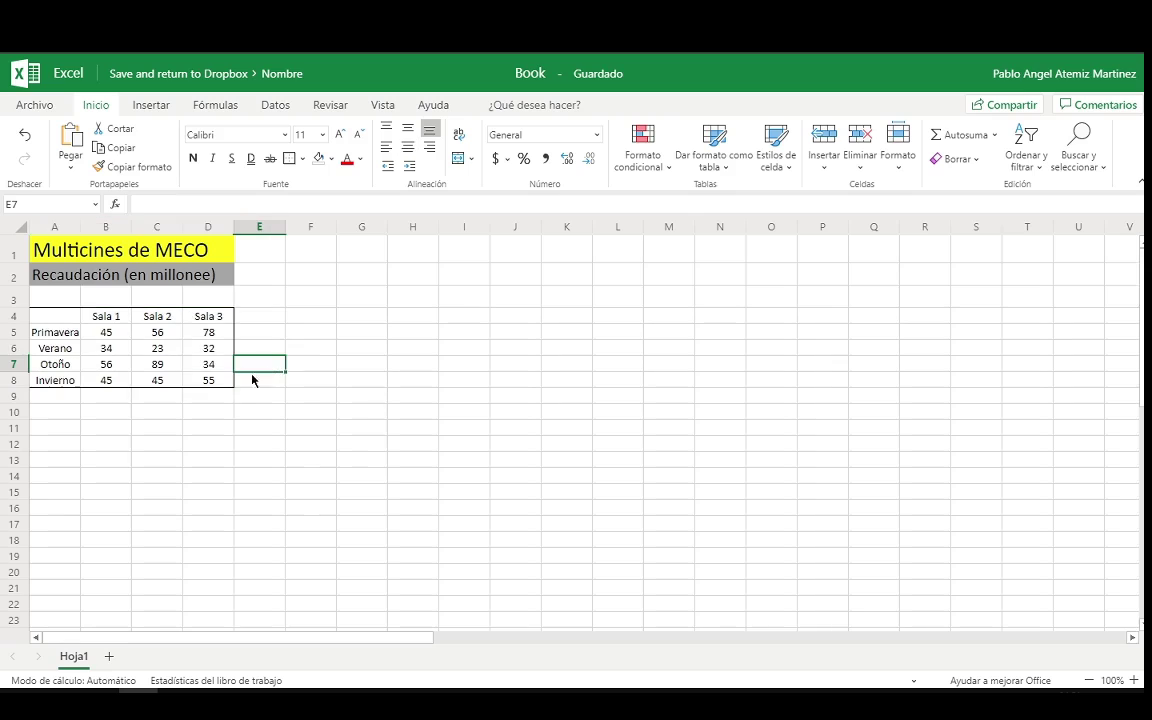
- Apply All Borders to every cell of A4:D8
{"action": "left_click_drag", "start_coordinate": [215, 378], "coordinate": [52, 318]}
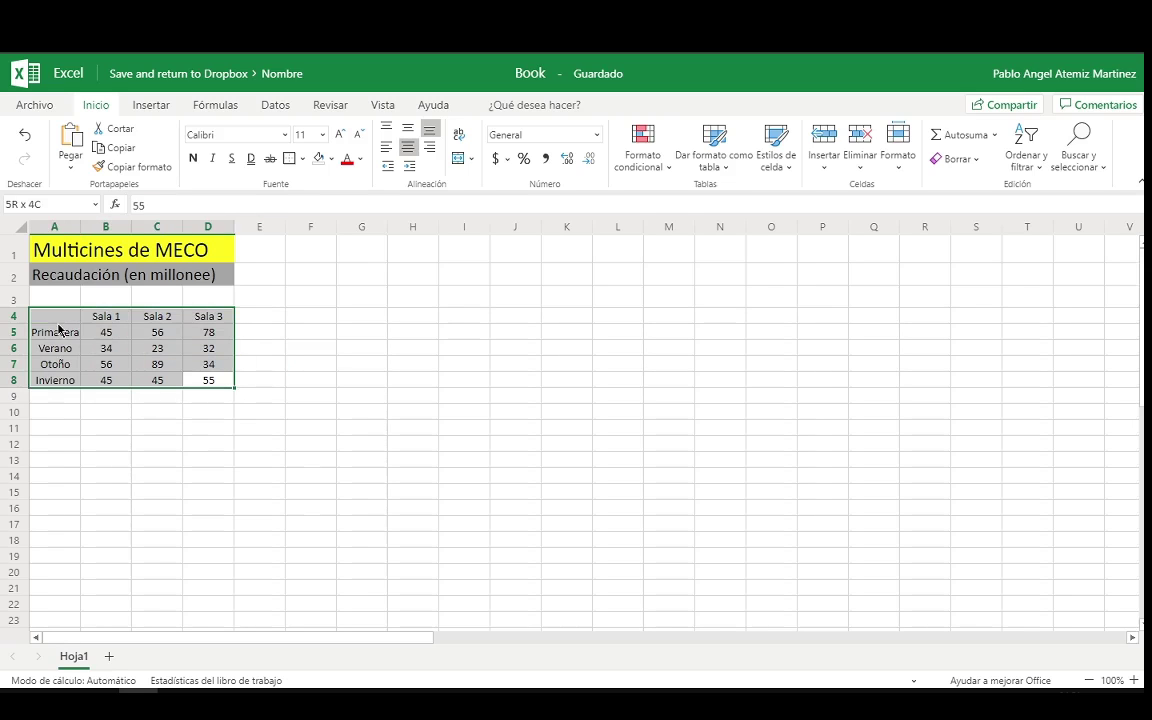
{"action": "left_click", "coordinate": [302, 158]}
{"action": "left_click", "coordinate": [302, 293]}
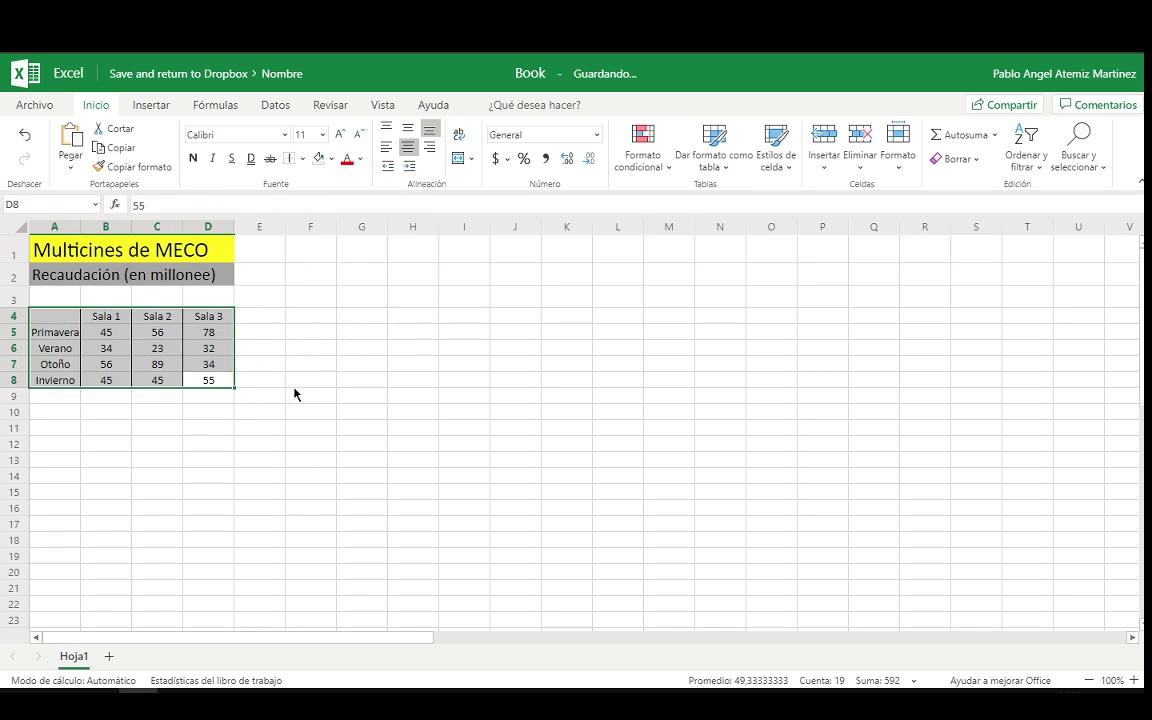
{"action": "left_click", "coordinate": [298, 394]}
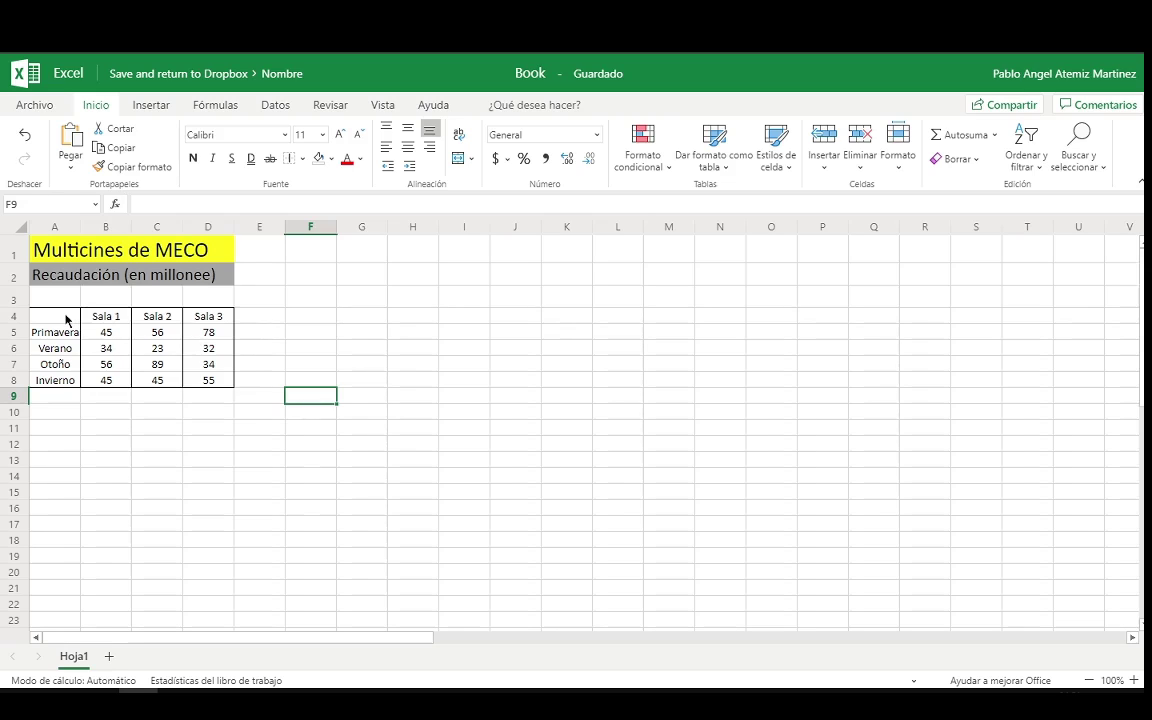
{"action": "left_click_drag", "start_coordinate": [67, 319], "coordinate": [223, 318]}
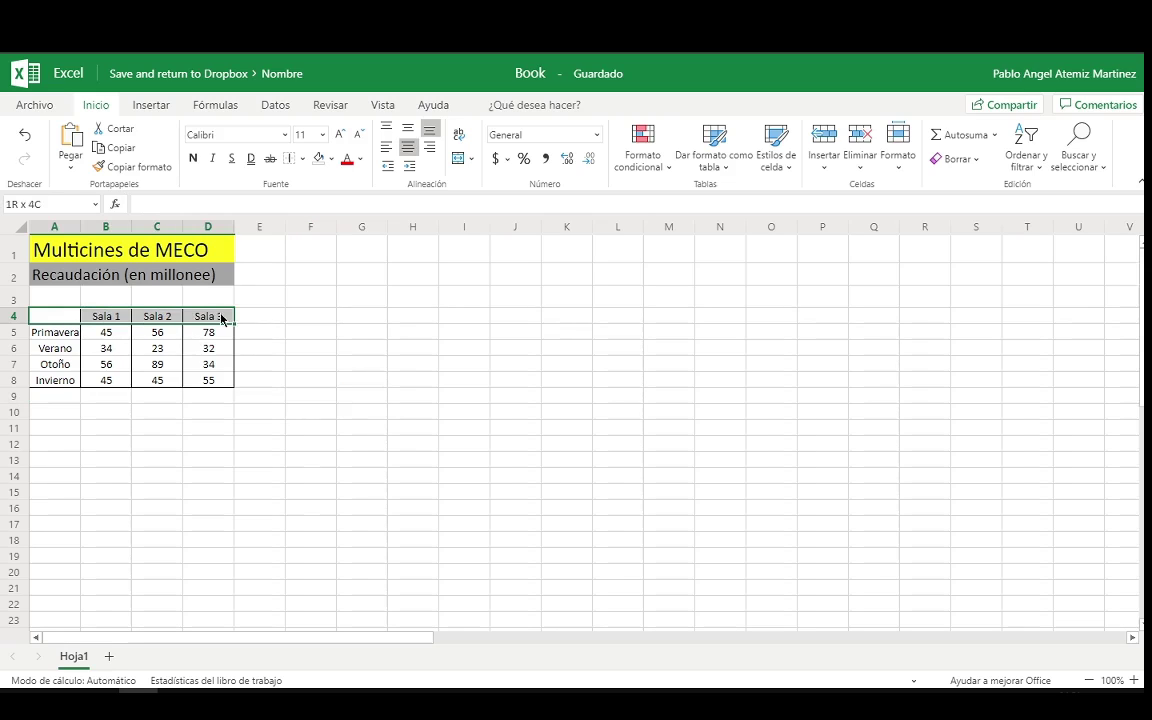
- Shade the Sala header, Verano and Invierno rows with a light blue fill
{"action": "left_click", "coordinate": [88, 338]}
{"action": "left_click", "coordinate": [66, 318]}
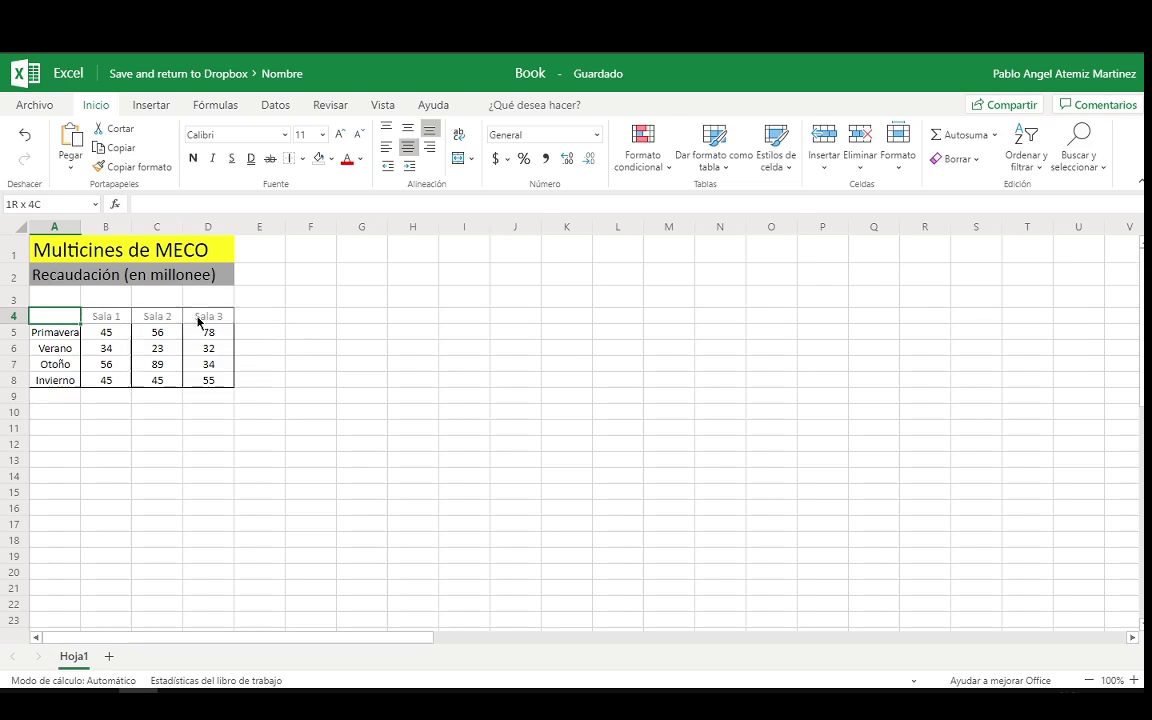
{"action": "left_click_drag", "start_coordinate": [228, 320], "coordinate": [60, 318]}
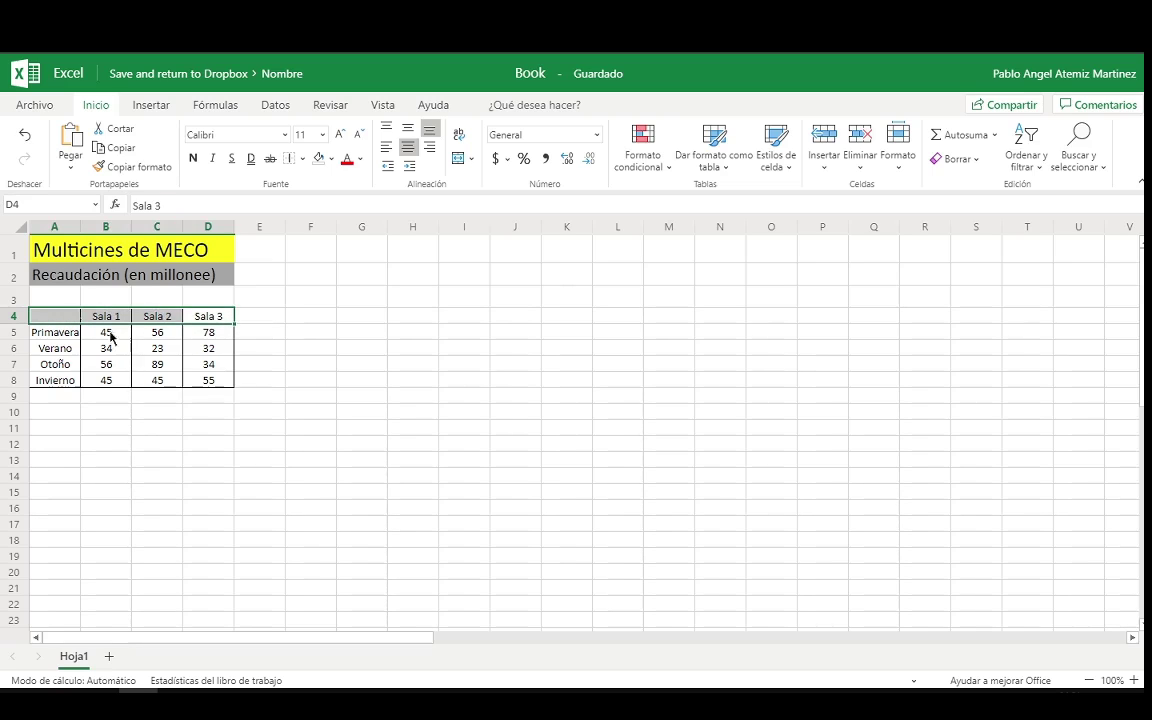
{"action": "left_click_drag", "start_coordinate": [206, 350], "coordinate": [62, 347], "text": "ctrl"}
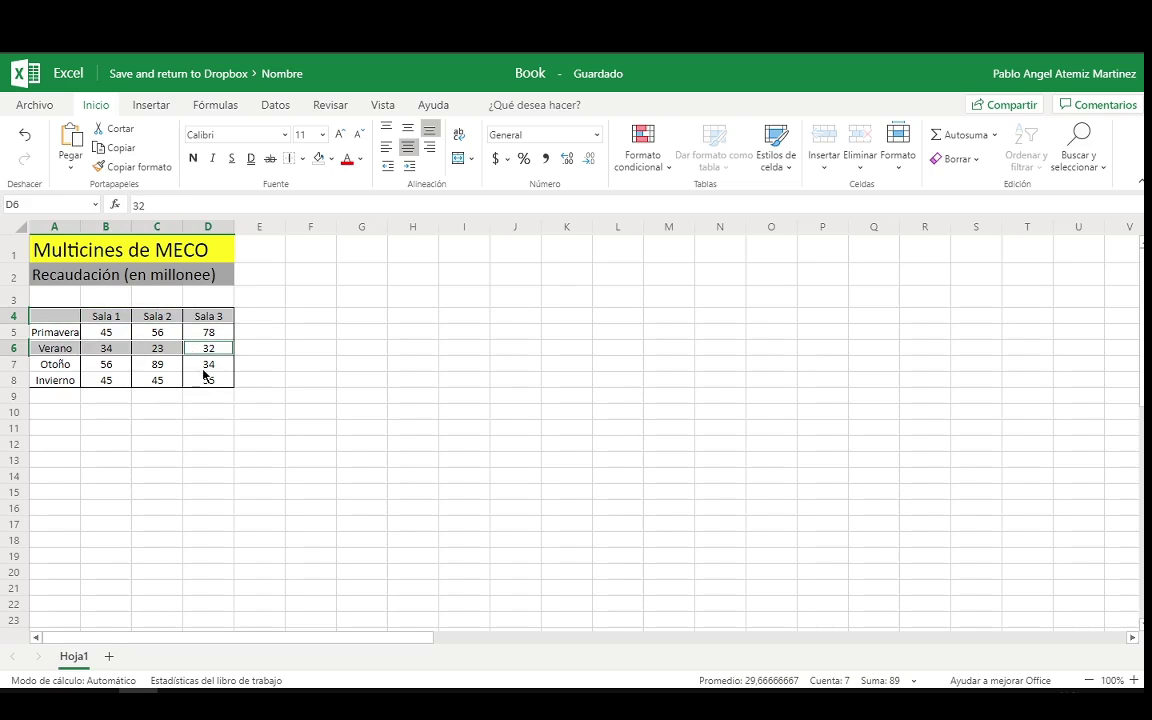
{"action": "left_click_drag", "start_coordinate": [209, 380], "coordinate": [72, 385], "text": "ctrl"}
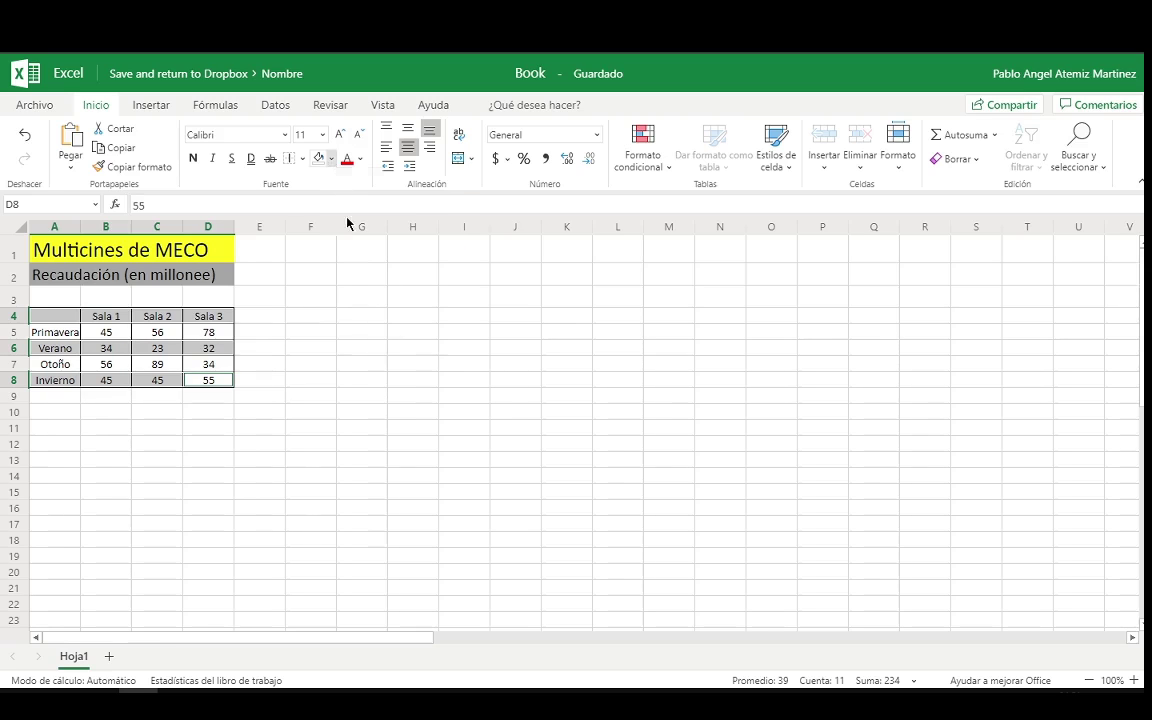
{"action": "left_click", "coordinate": [331, 158]}
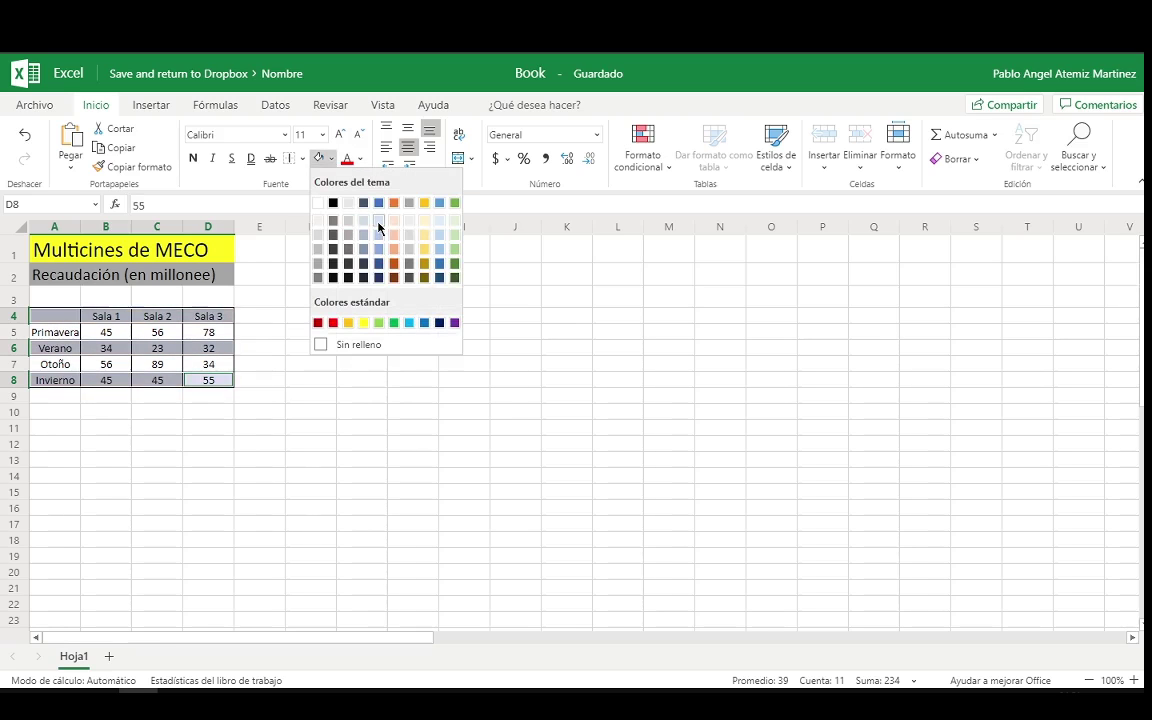
{"action": "left_click", "coordinate": [380, 228]}
{"action": "left_click", "coordinate": [355, 380]}
{"action": "left_click", "coordinate": [308, 380]}
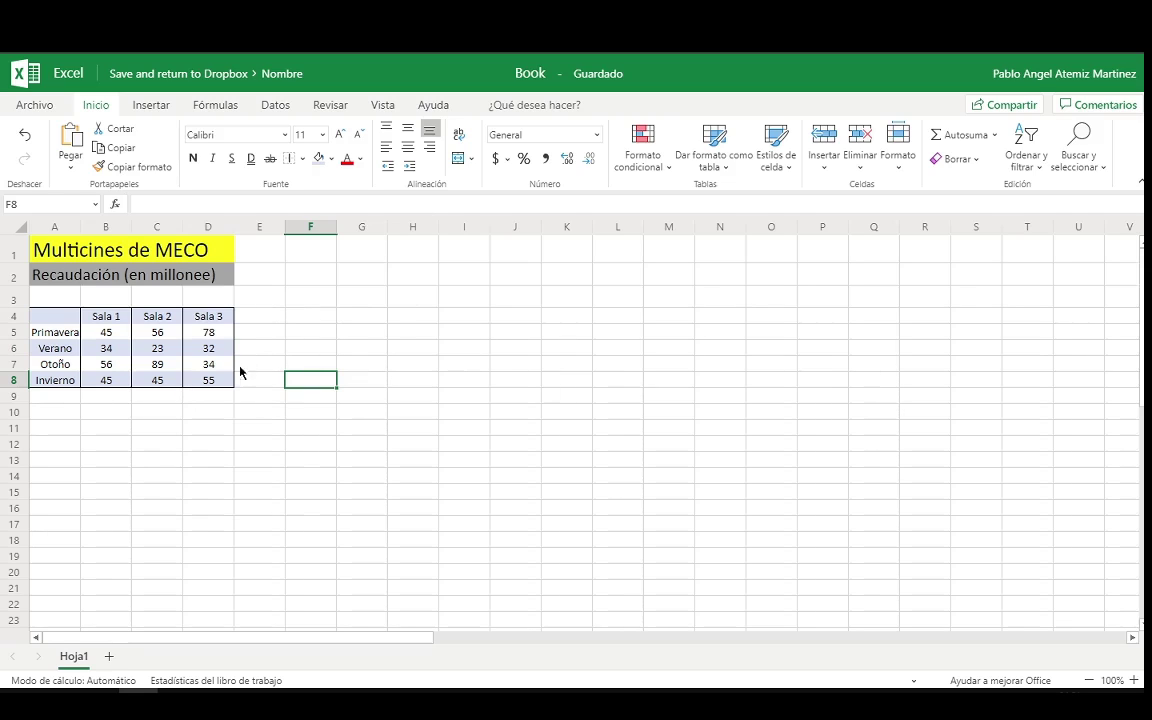
- Inspect cells in the Sala 3 column, such as 78 in D5 and 55 in D8
{"action": "left_click", "coordinate": [205, 320]}
{"action": "left_click", "coordinate": [154, 300]}
{"action": "left_click", "coordinate": [100, 298]}
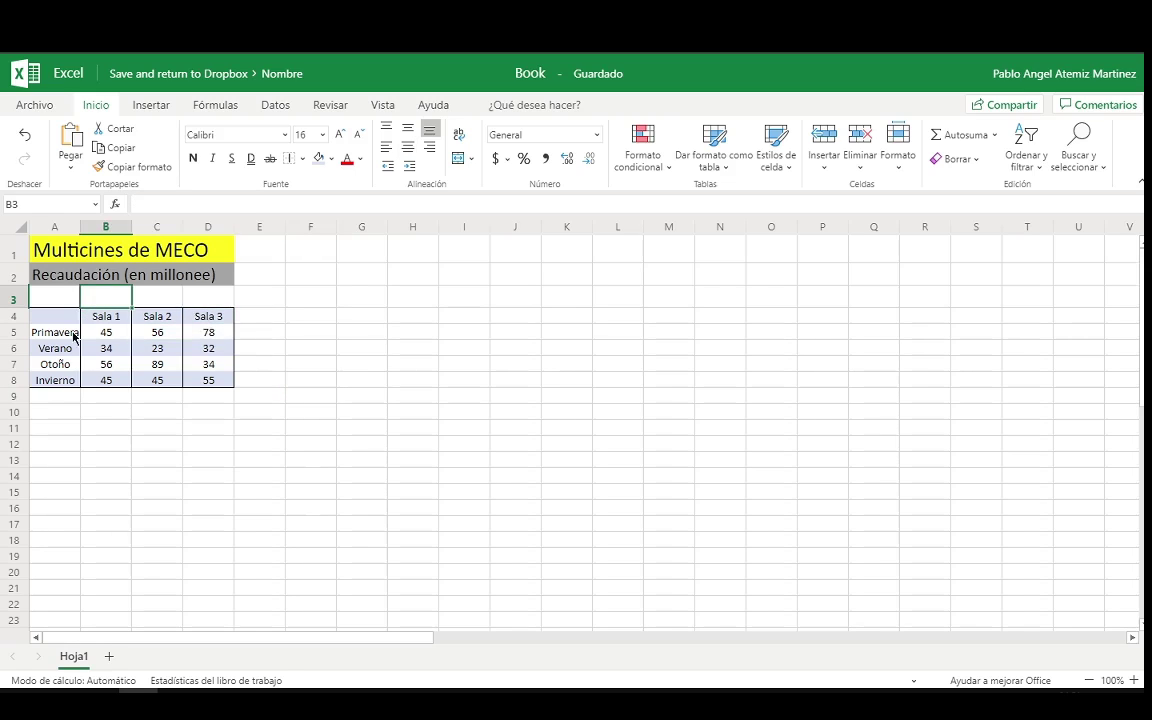
{"action": "left_click", "coordinate": [196, 331]}
{"action": "left_click", "coordinate": [185, 379]}
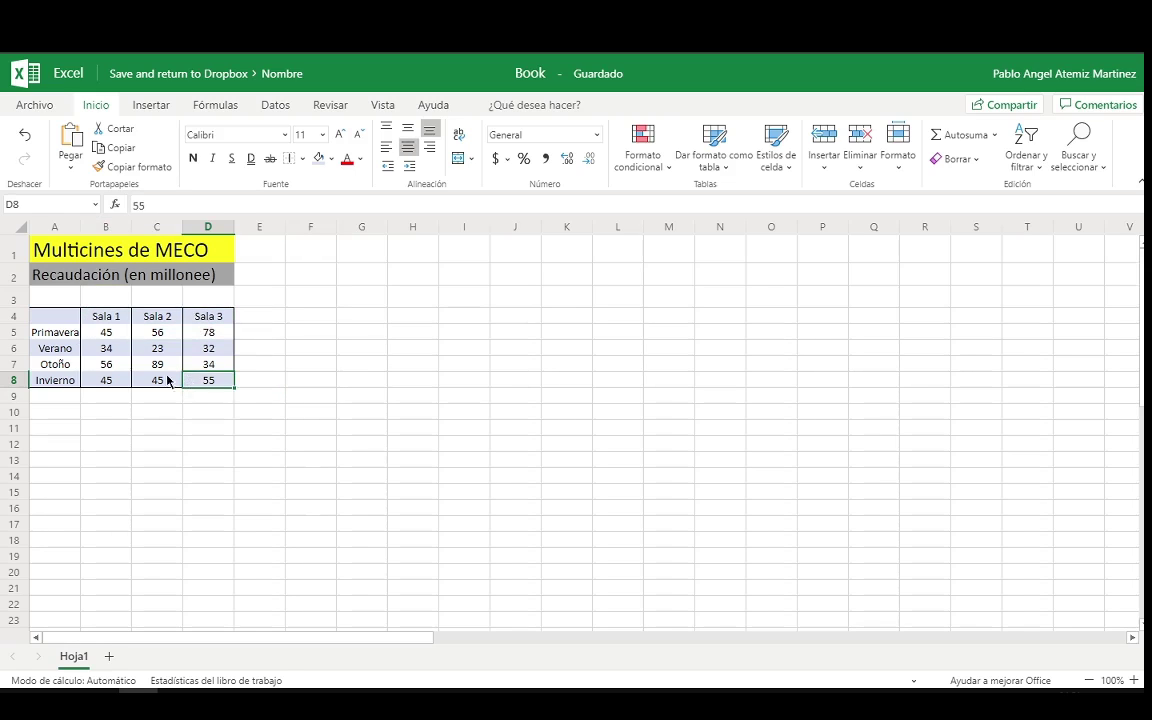
{"action": "left_click", "coordinate": [67, 296]}
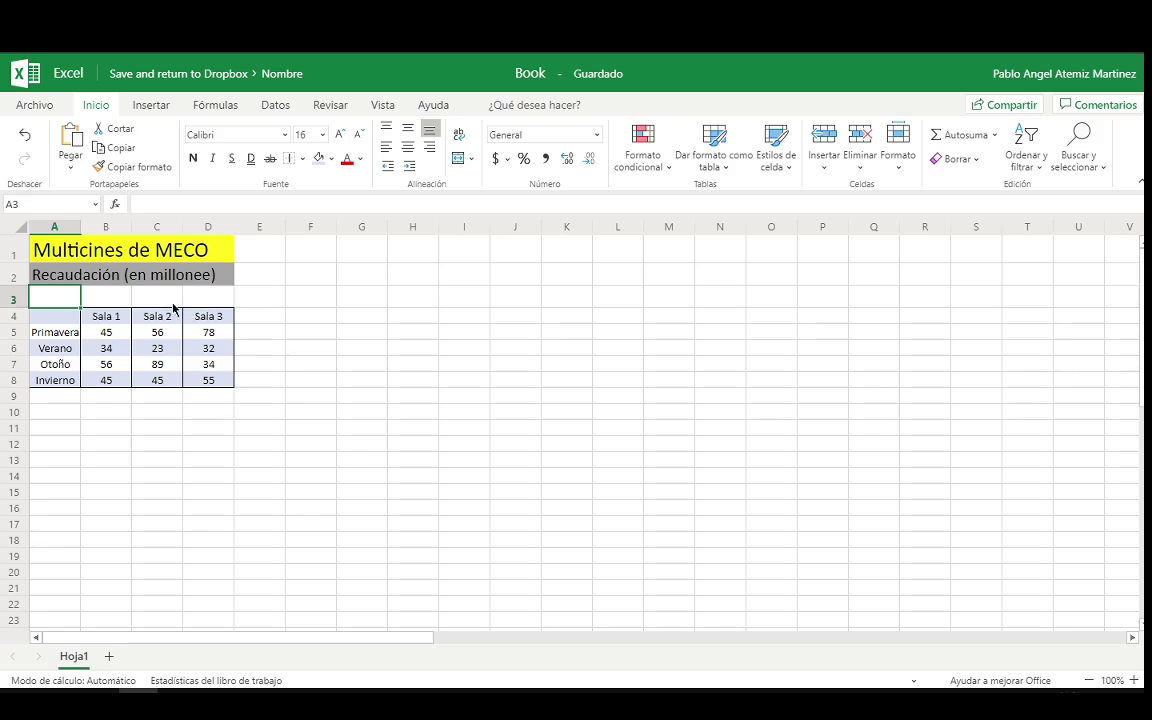
- Fill the title row A1:D1 light green
{"action": "left_click_drag", "start_coordinate": [200, 250], "coordinate": [45, 250]}
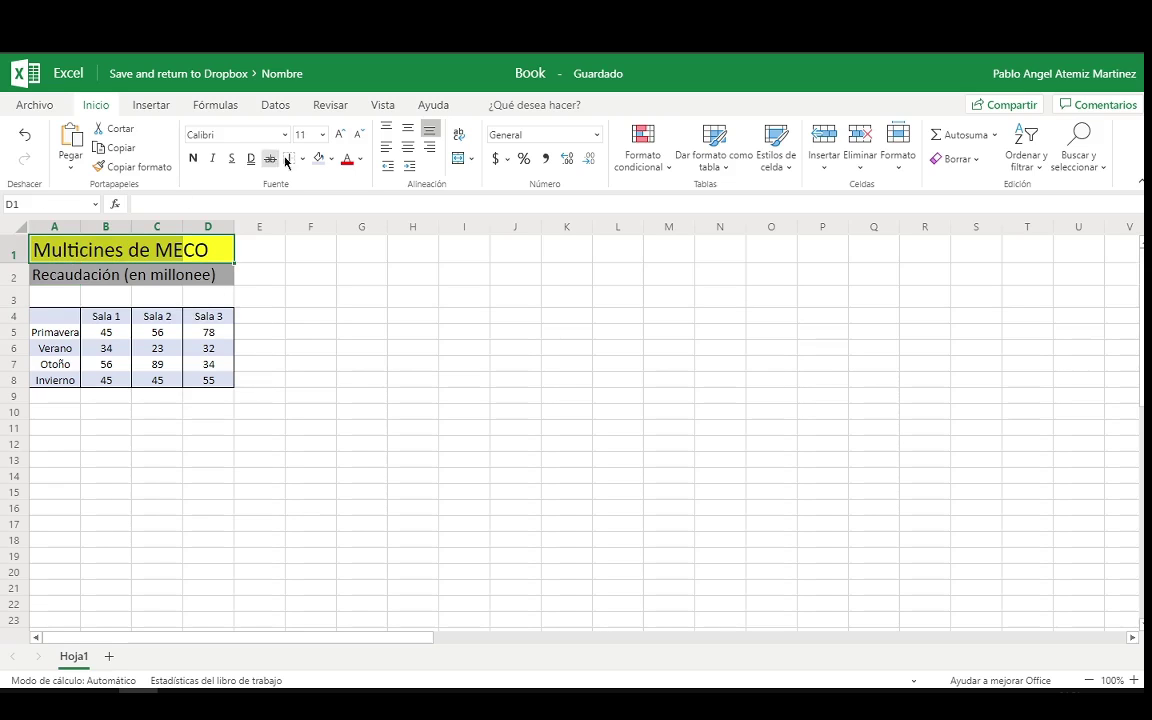
{"action": "left_click", "coordinate": [326, 160]}
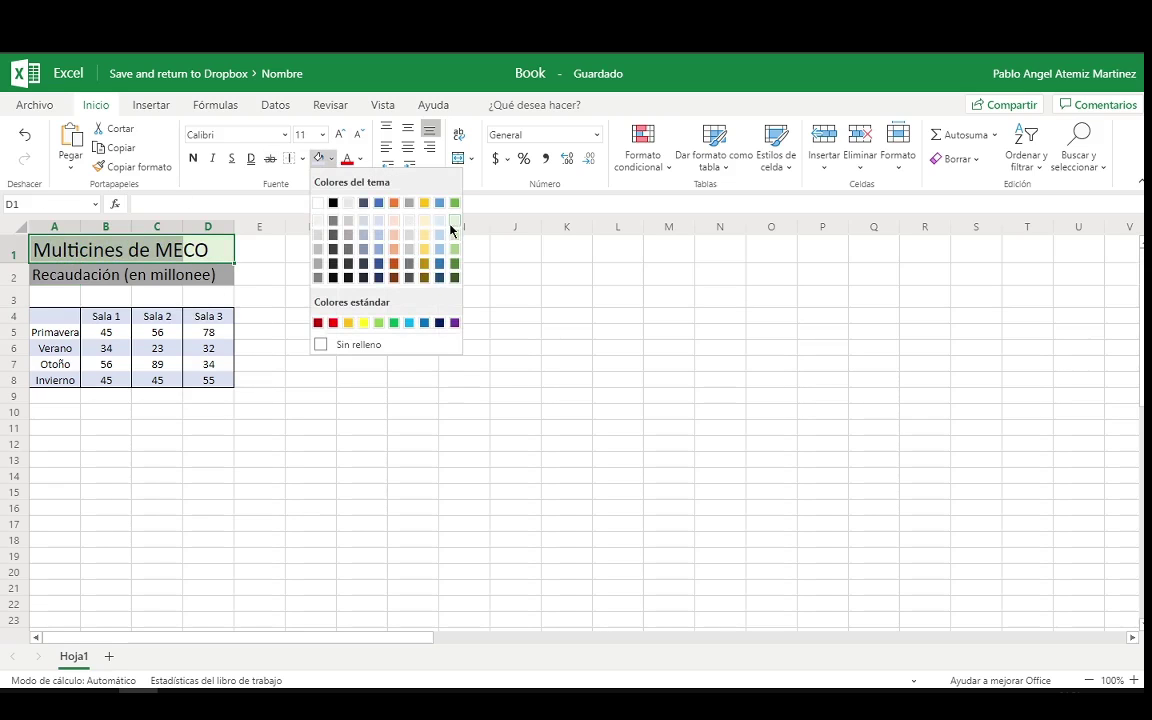
{"action": "left_click", "coordinate": [453, 231]}
{"action": "left_click", "coordinate": [429, 303]}
- Give the subtitle row A2:D2 dark red text and a dark blue fill
{"action": "left_click_drag", "start_coordinate": [210, 274], "coordinate": [50, 274]}
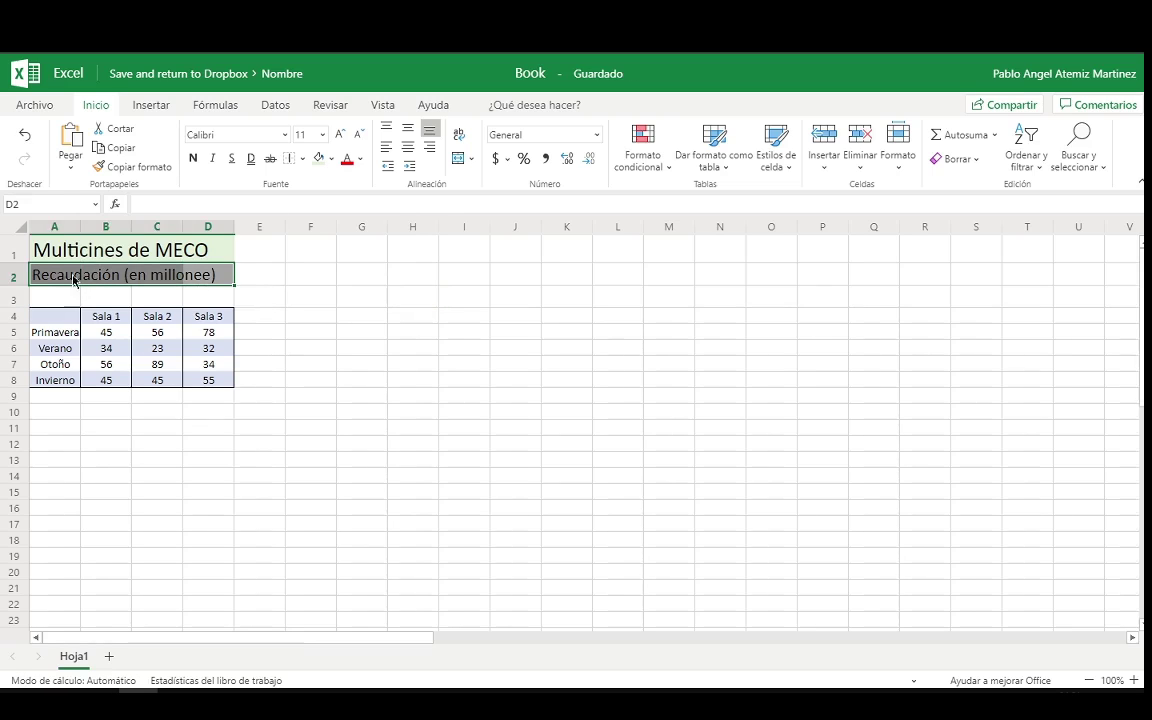
{"action": "left_click", "coordinate": [360, 159]}
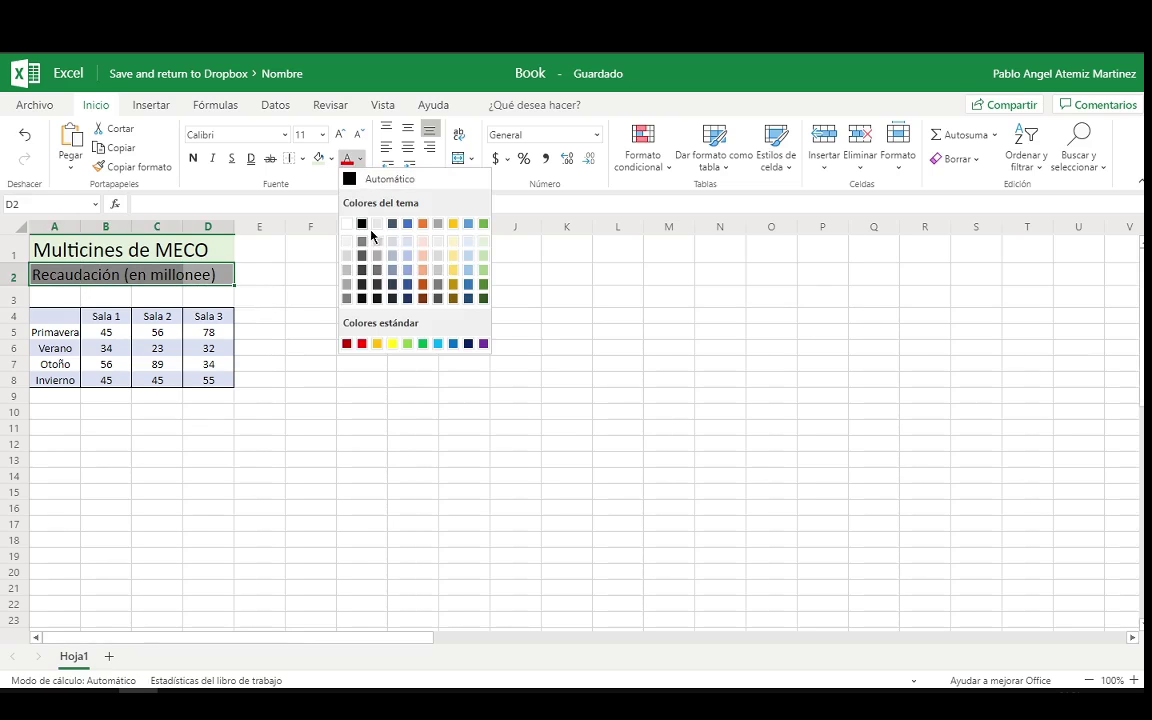
{"action": "left_click", "coordinate": [347, 344]}
{"action": "left_click", "coordinate": [311, 274]}
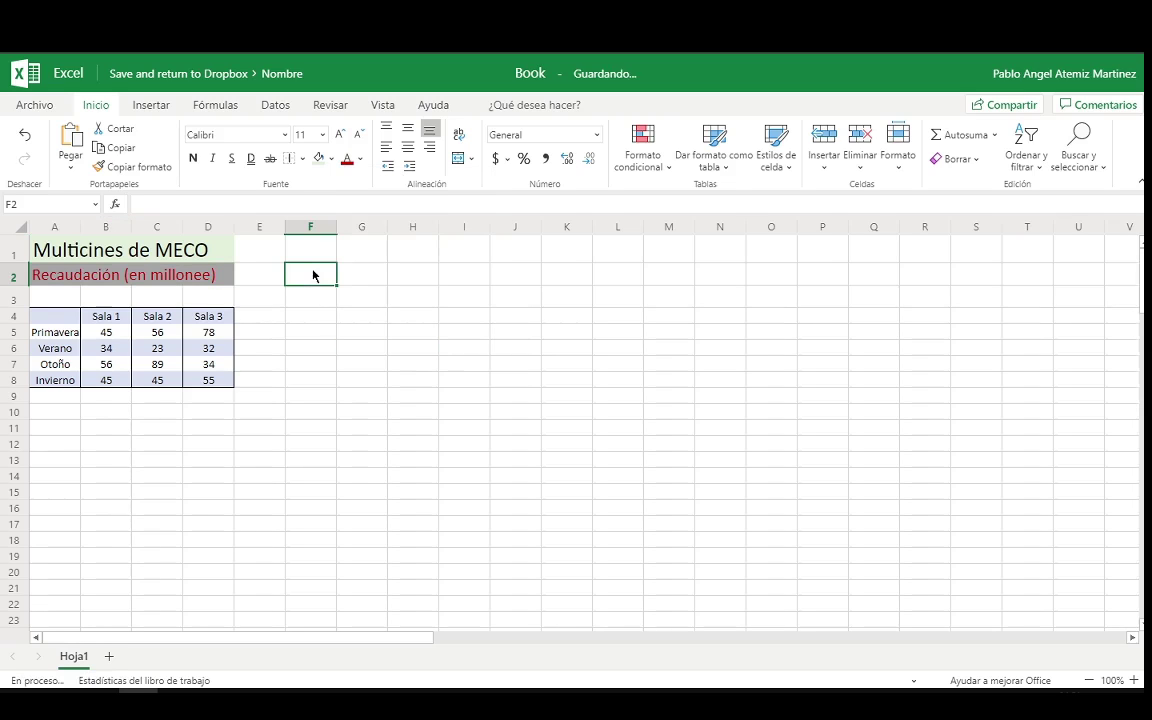
{"action": "left_click", "coordinate": [354, 335]}
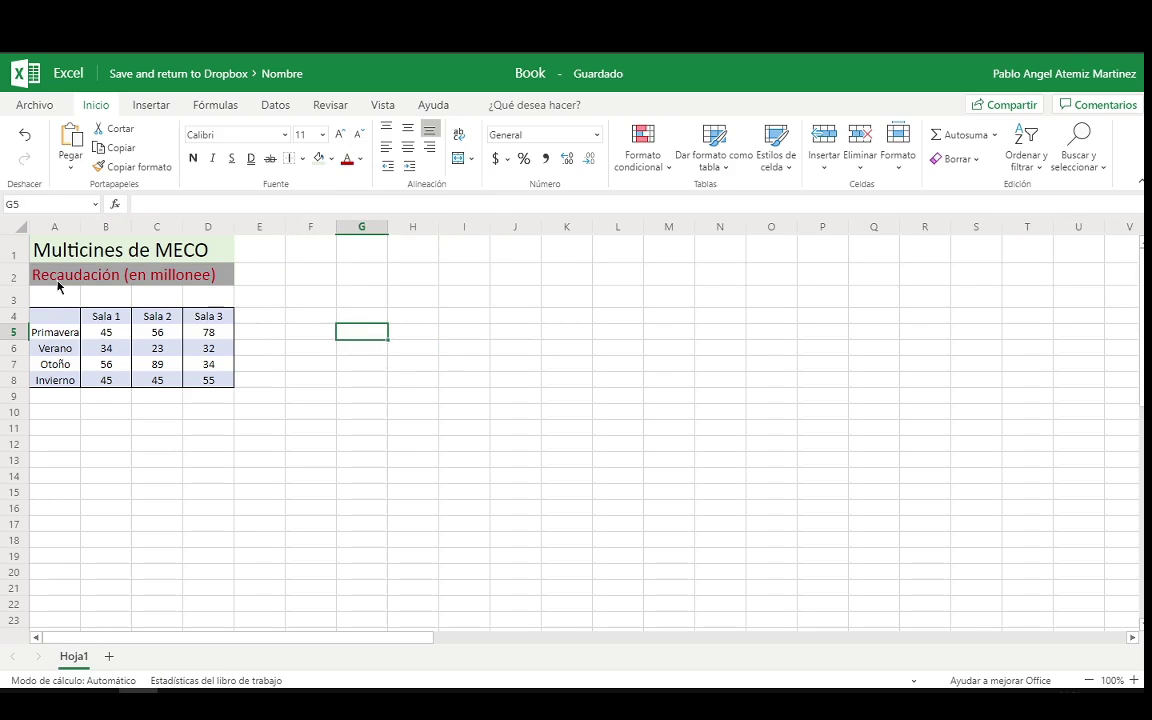
{"action": "left_click_drag", "start_coordinate": [58, 287], "coordinate": [220, 280]}
{"action": "left_click", "coordinate": [331, 158]}
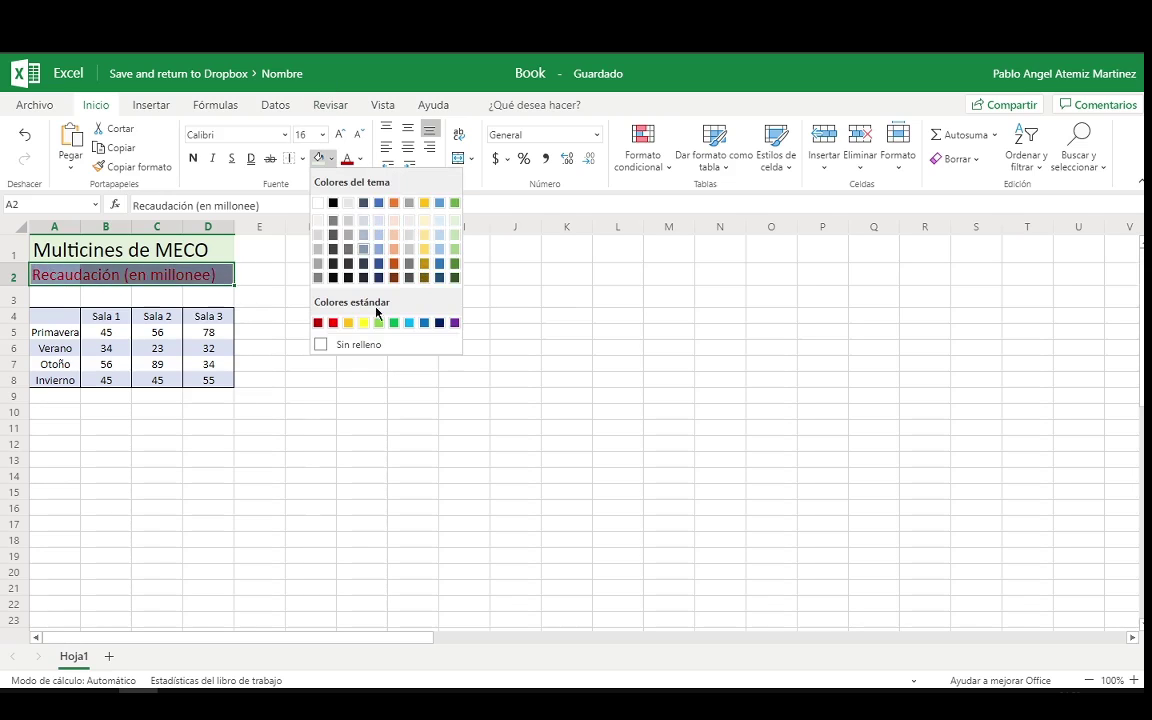
{"action": "left_click", "coordinate": [441, 322]}
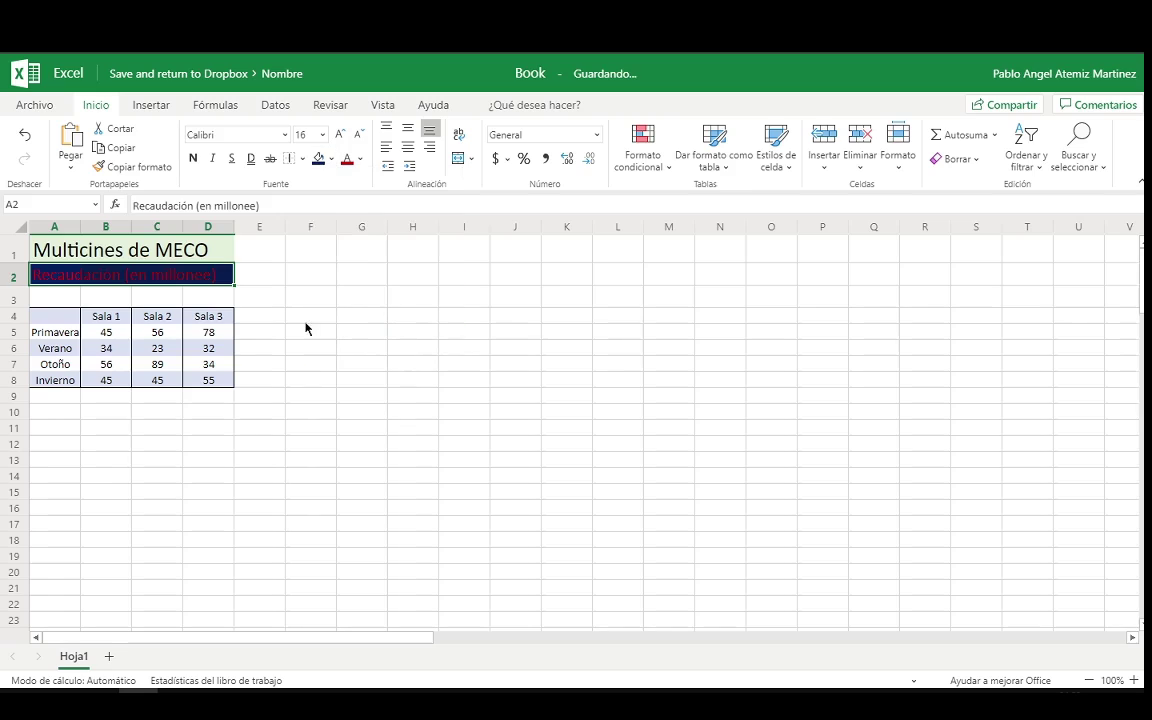
{"action": "left_click", "coordinate": [315, 318]}
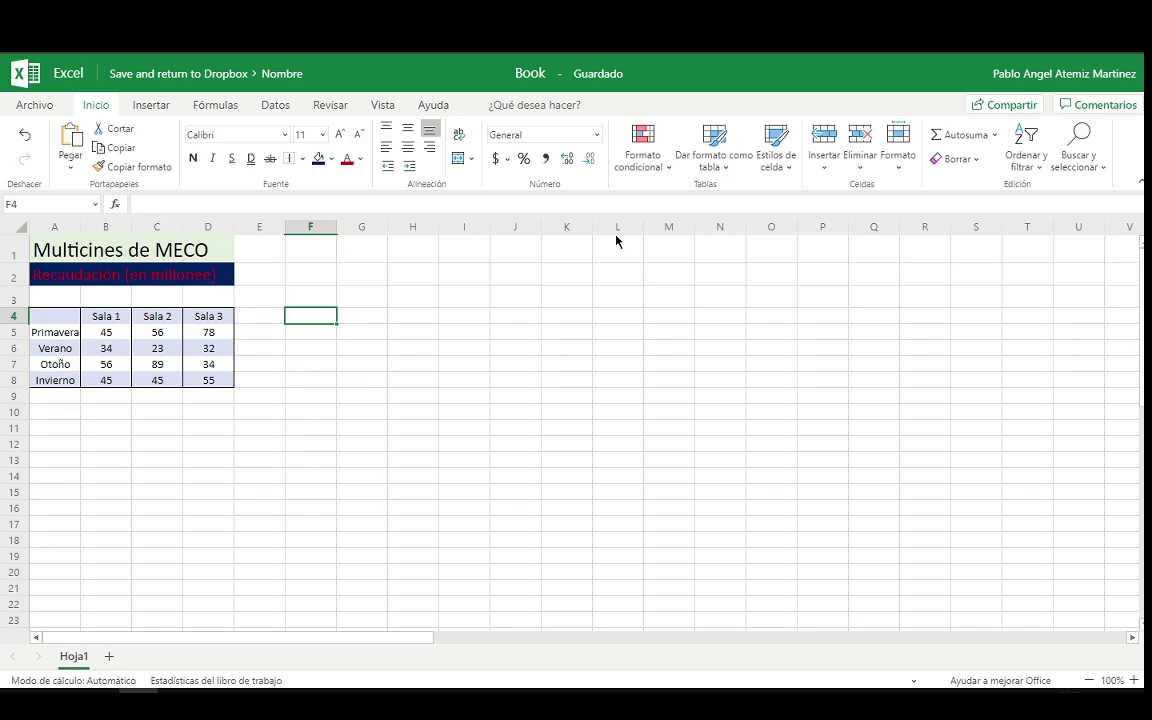
- Select the Sala table A4:D8 and insert a 2D clustered column chart from it
{"action": "left_click_drag", "start_coordinate": [55, 316], "coordinate": [201, 380]}
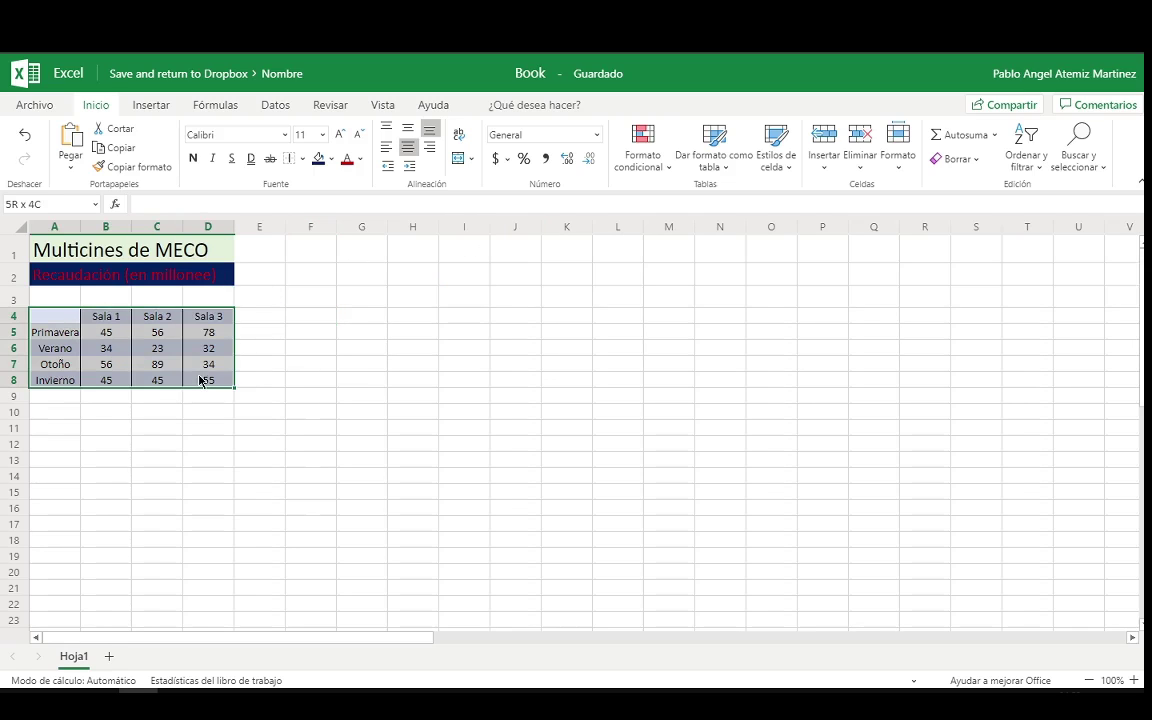
{"action": "left_click", "coordinate": [290, 364]}
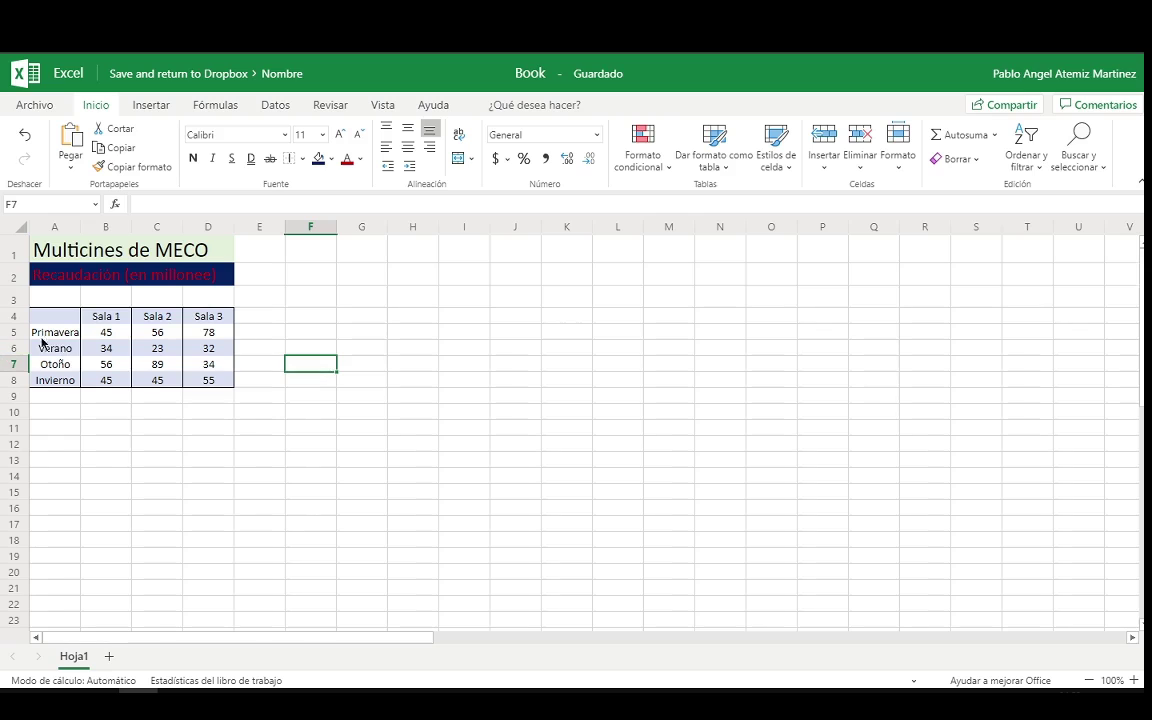
{"action": "left_click_drag", "start_coordinate": [52, 322], "coordinate": [200, 378]}
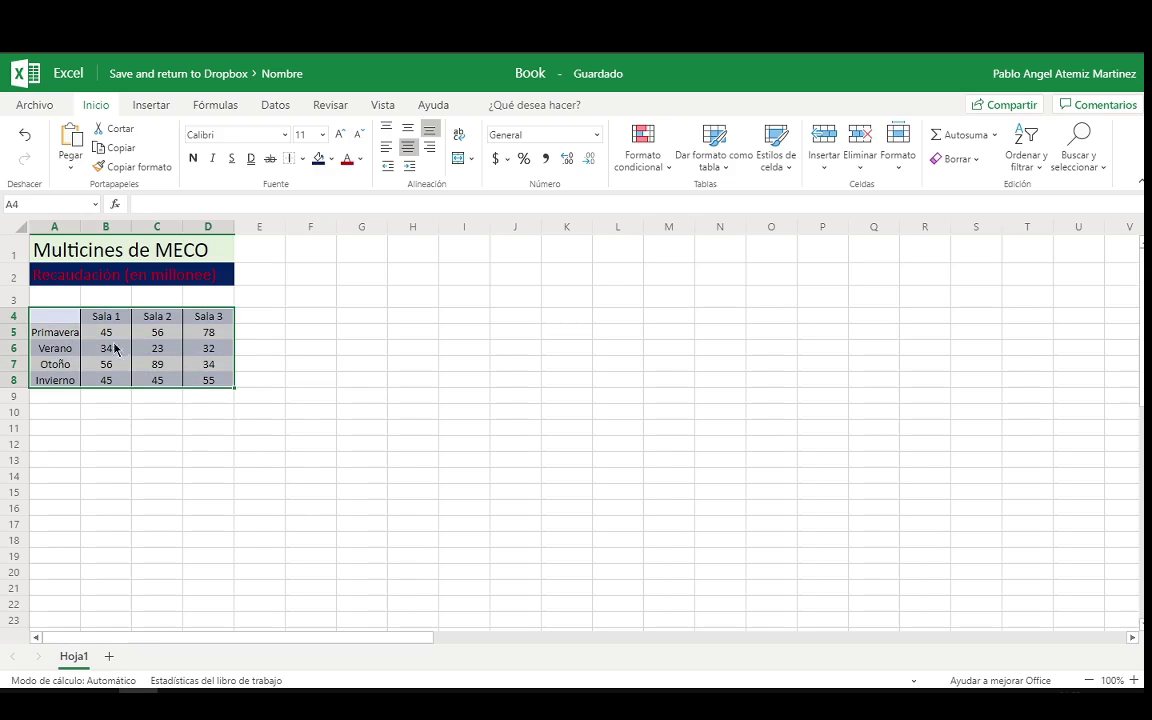
{"action": "left_click", "coordinate": [68, 320]}
{"action": "left_click_drag", "start_coordinate": [68, 324], "coordinate": [227, 385]}
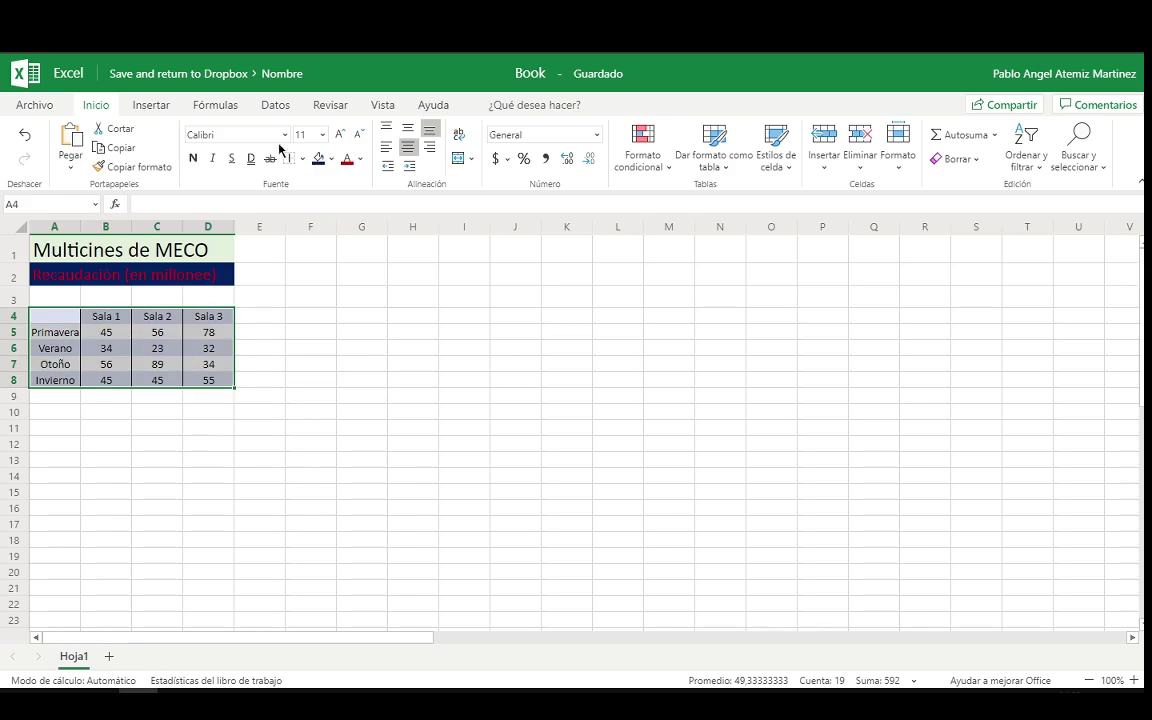
{"action": "left_click", "coordinate": [150, 105]}
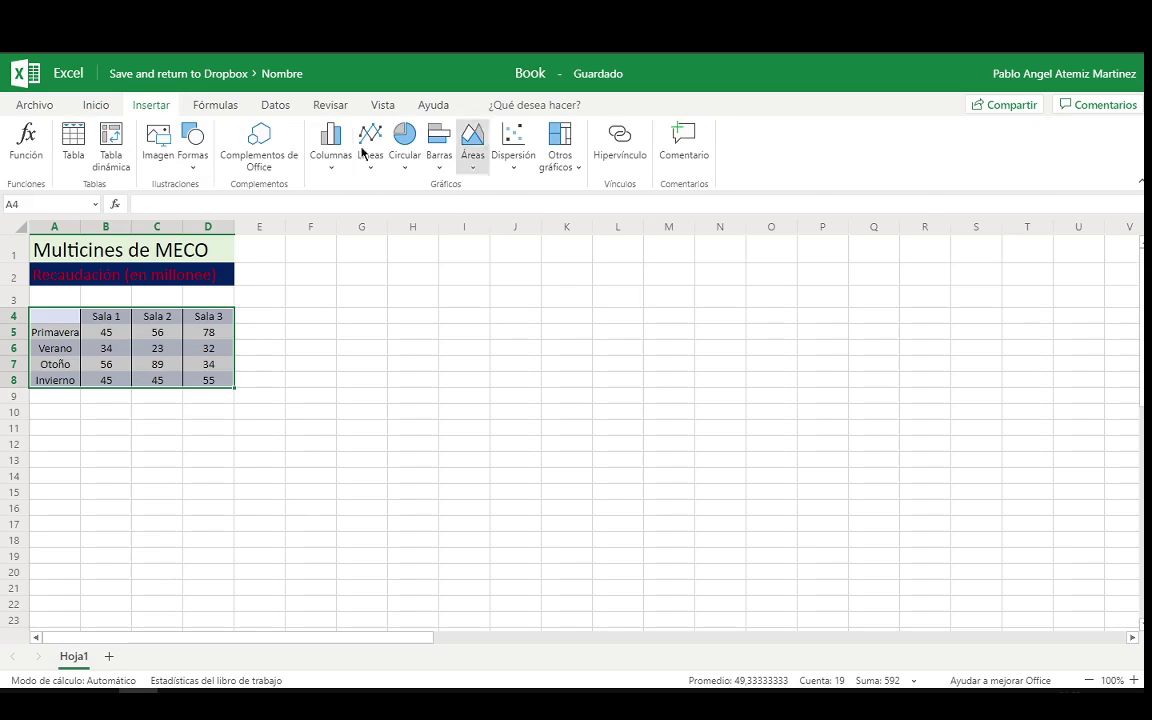
{"action": "left_click", "coordinate": [414, 172]}
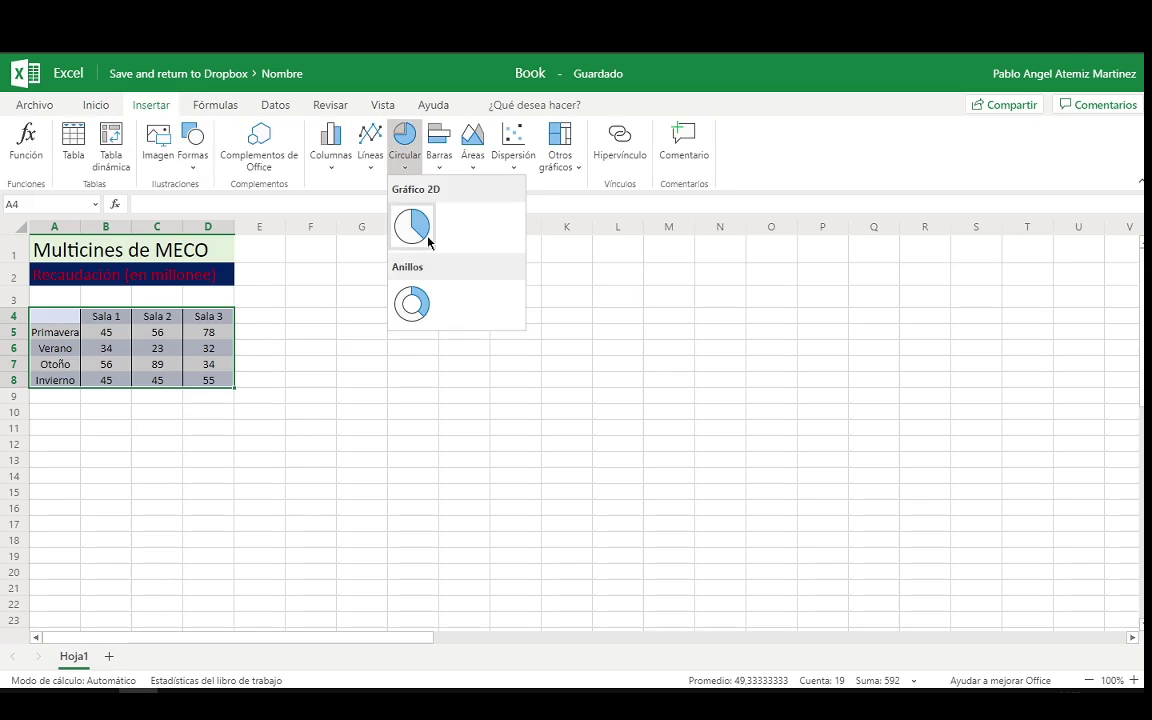
{"action": "left_click", "coordinate": [405, 171]}
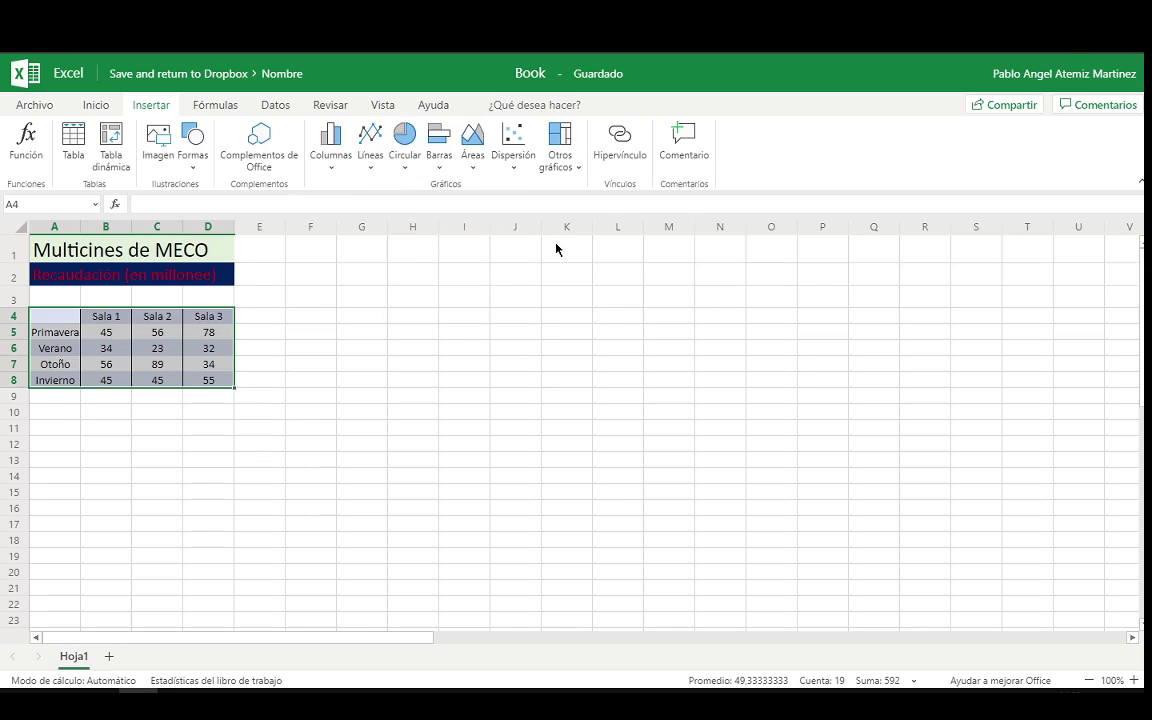
{"action": "left_click", "coordinate": [334, 170]}
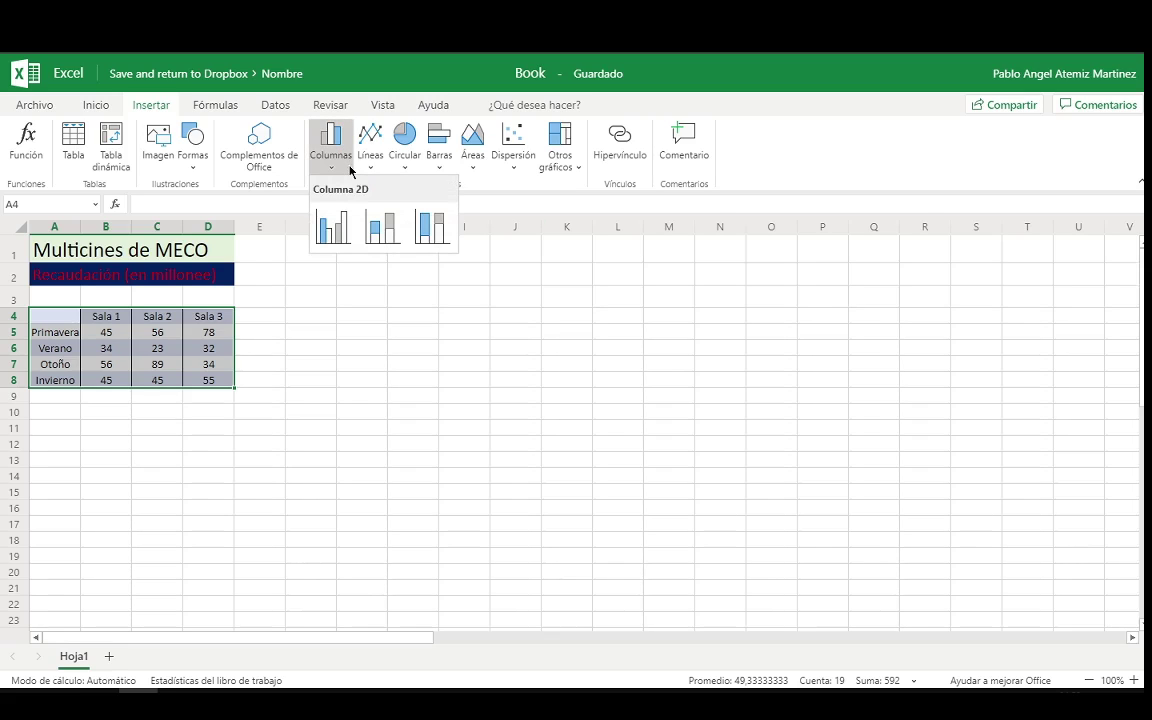
{"action": "left_click", "coordinate": [334, 170]}
{"action": "left_click", "coordinate": [334, 170]}
{"action": "left_click", "coordinate": [333, 228]}
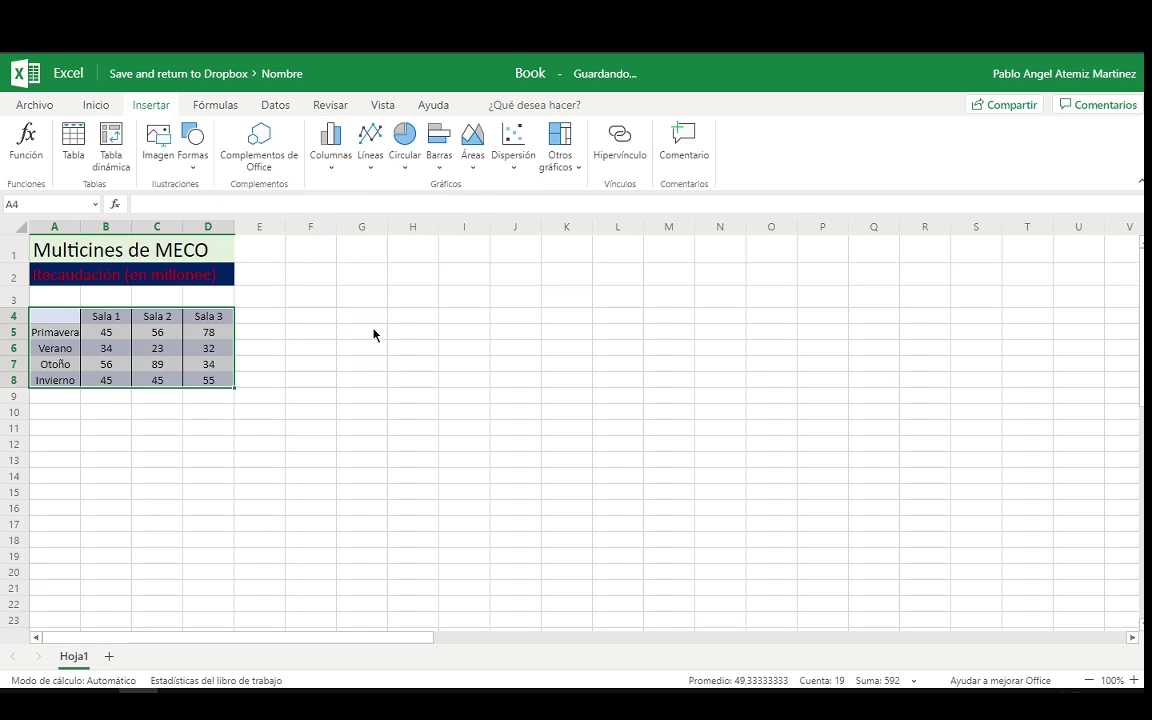
- Reselect A4:D8 and insert a 2D pie chart of the table
{"action": "left_click", "coordinate": [823, 395]}
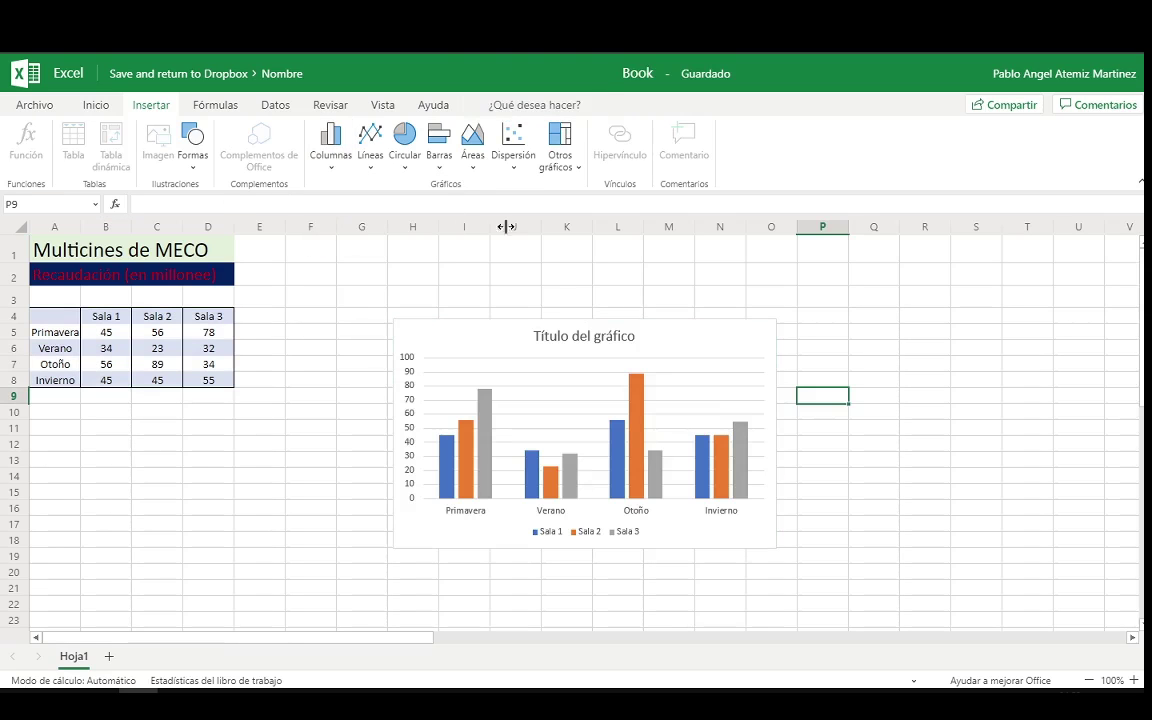
{"action": "left_click_drag", "start_coordinate": [69, 320], "coordinate": [216, 378]}
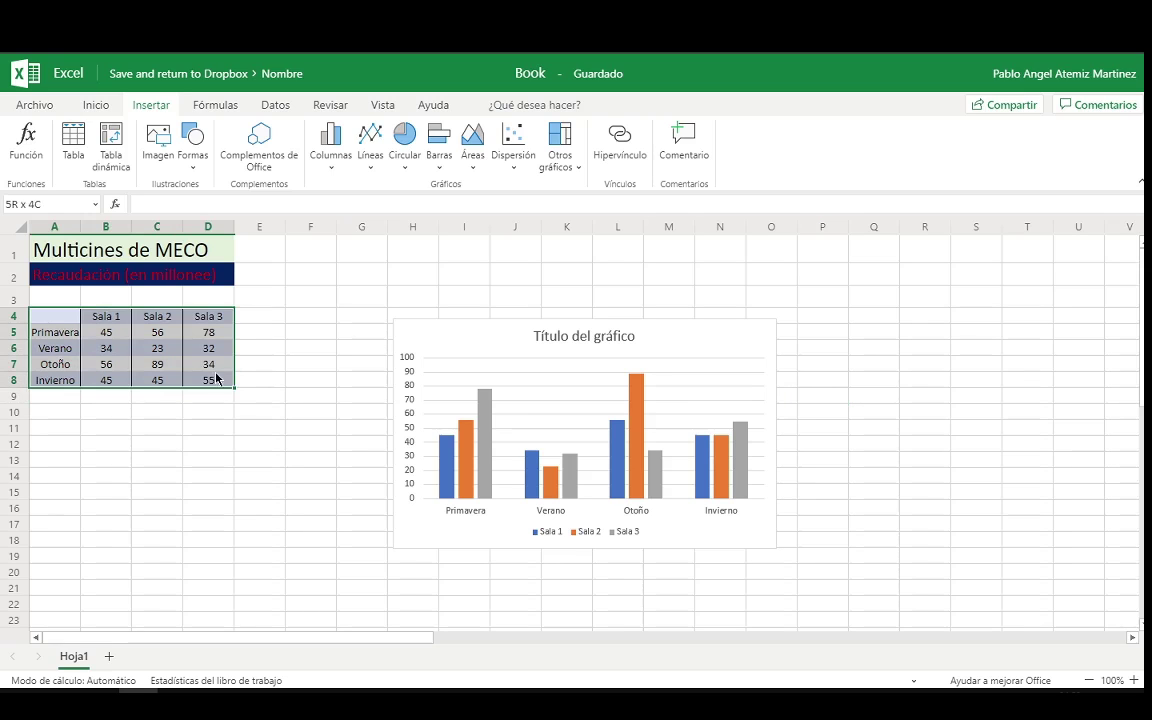
{"action": "left_click", "coordinate": [404, 140]}
{"action": "left_click", "coordinate": [417, 229]}
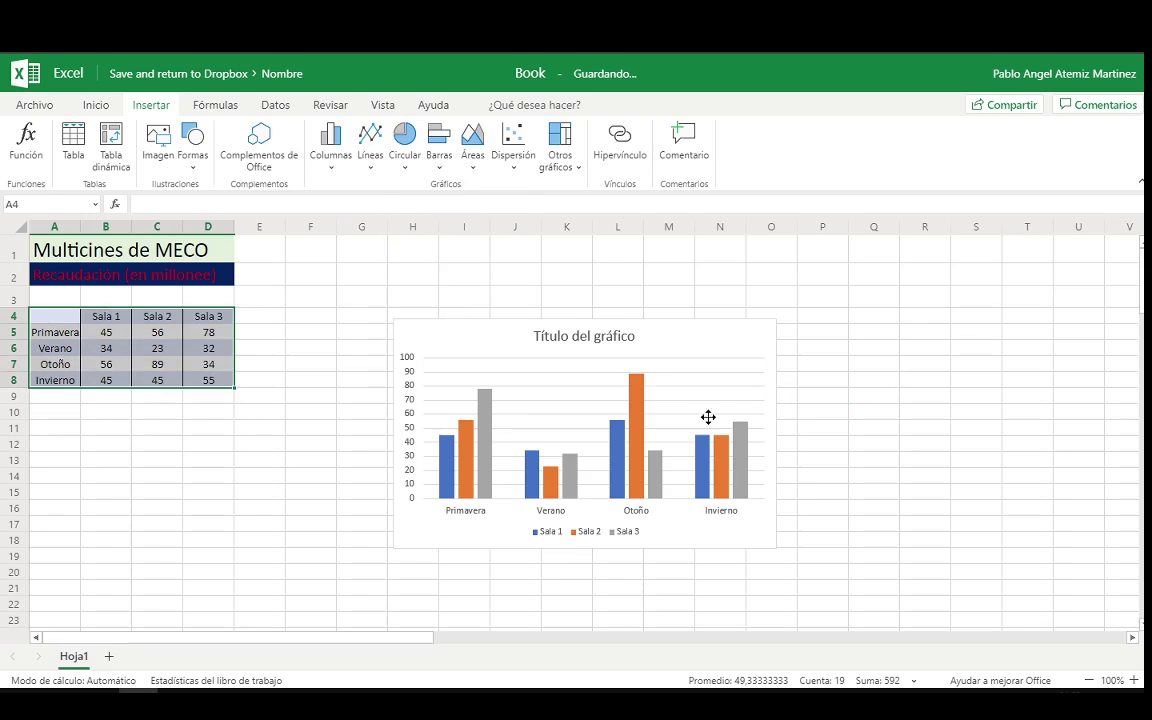
- Move the column chart up beside the table and the pie chart to its right, then reselect A4:D8
{"action": "left_click_drag", "start_coordinate": [483, 454], "coordinate": [240, 532]}
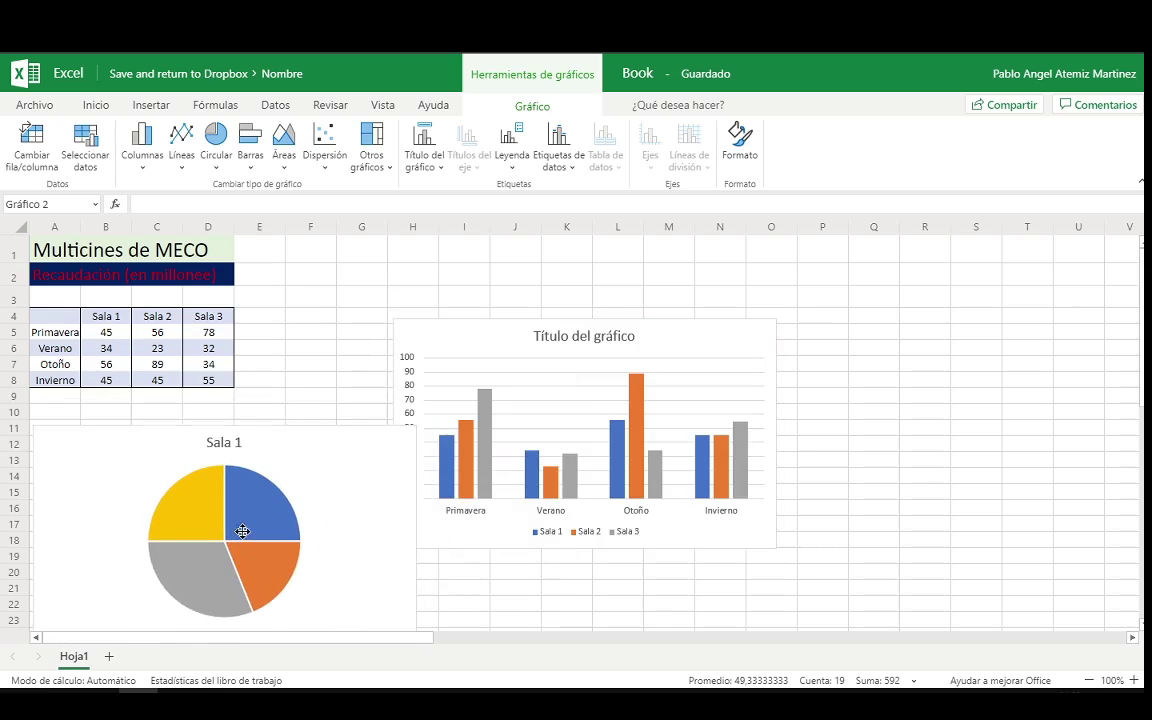
{"action": "scroll", "coordinate": [432, 507], "scroll_direction": "down", "scroll_amount": 3}
{"action": "mouse_move", "coordinate": [393, 481]}
{"action": "left_mouse_down"}
{"action": "mouse_move", "coordinate": [369, 482]}
{"action": "mouse_move", "coordinate": [696, 503]}
{"action": "left_mouse_up"}
{"action": "scroll", "coordinate": [696, 503], "scroll_direction": "up", "scroll_amount": 4}
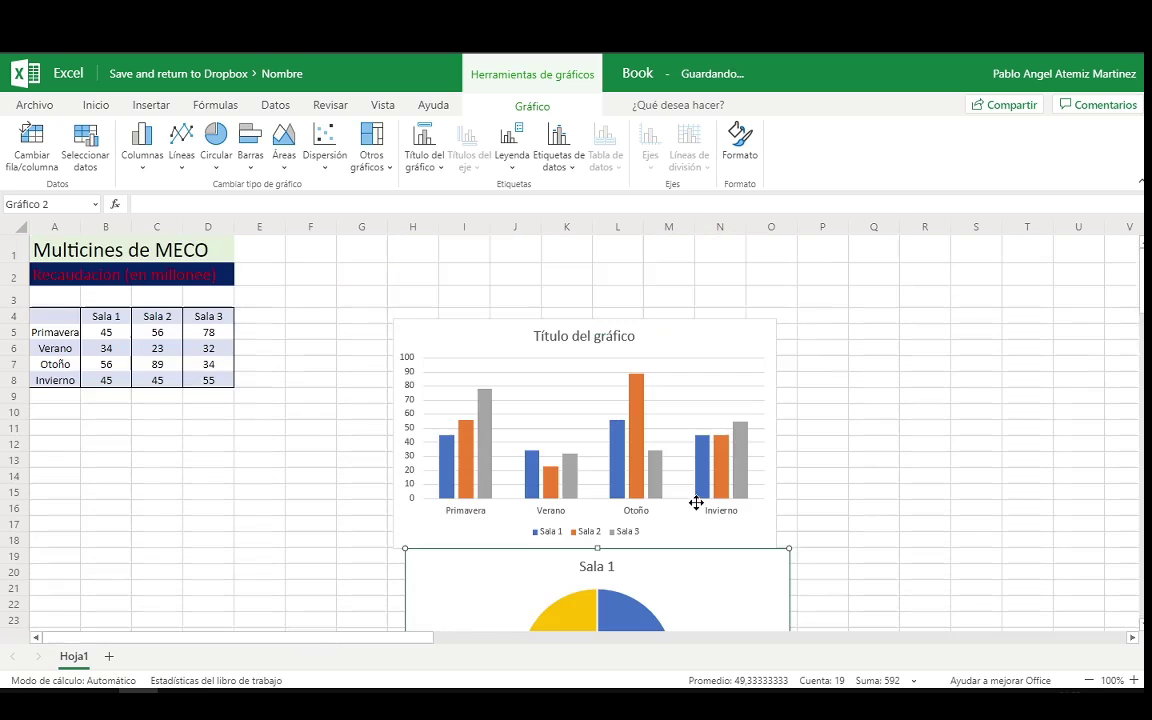
{"action": "mouse_move", "coordinate": [550, 437]}
{"action": "left_mouse_down"}
{"action": "mouse_move", "coordinate": [387, 356]}
{"action": "mouse_move", "coordinate": [401, 358]}
{"action": "left_mouse_up"}
{"action": "left_click", "coordinate": [675, 583]}
{"action": "left_click_drag", "start_coordinate": [675, 583], "coordinate": [900, 269]}
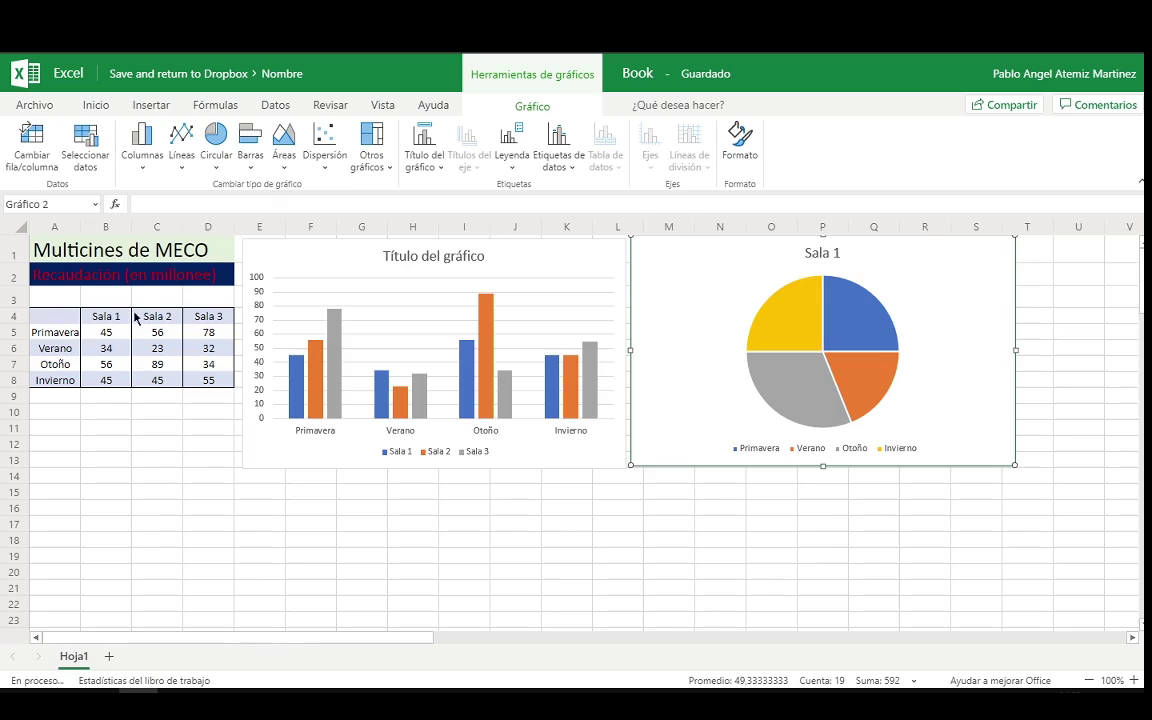
{"action": "left_click_drag", "start_coordinate": [62, 318], "coordinate": [203, 379]}
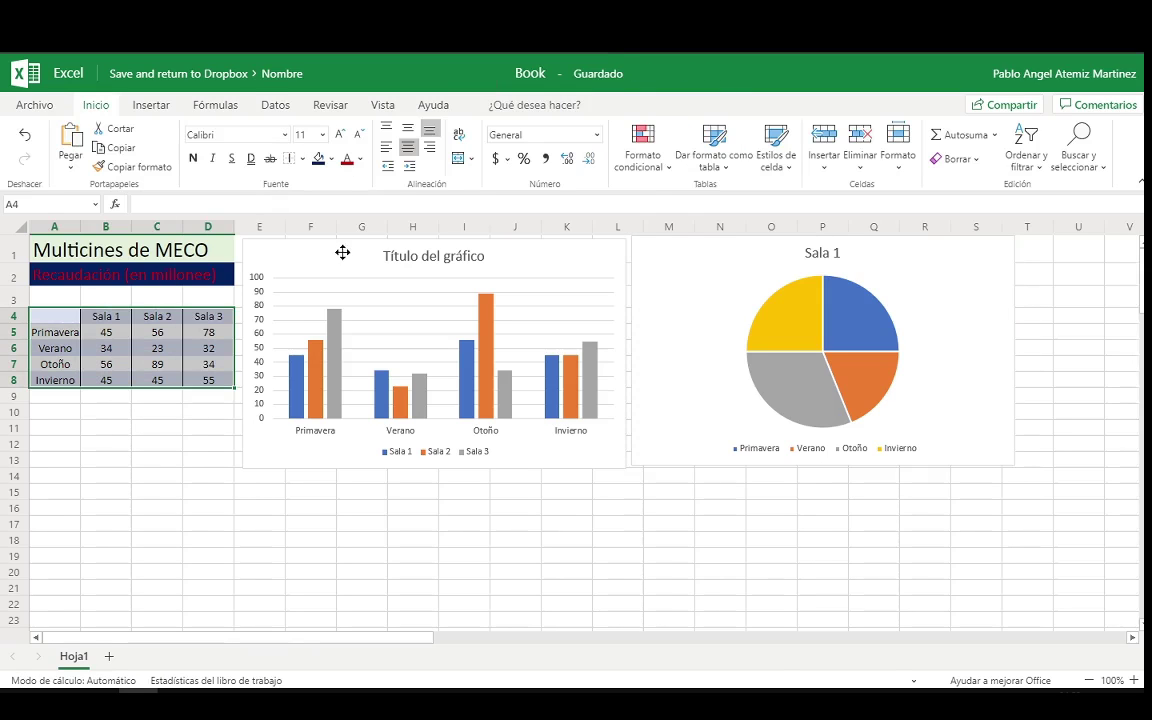
{"action": "left_click", "coordinate": [151, 105]}
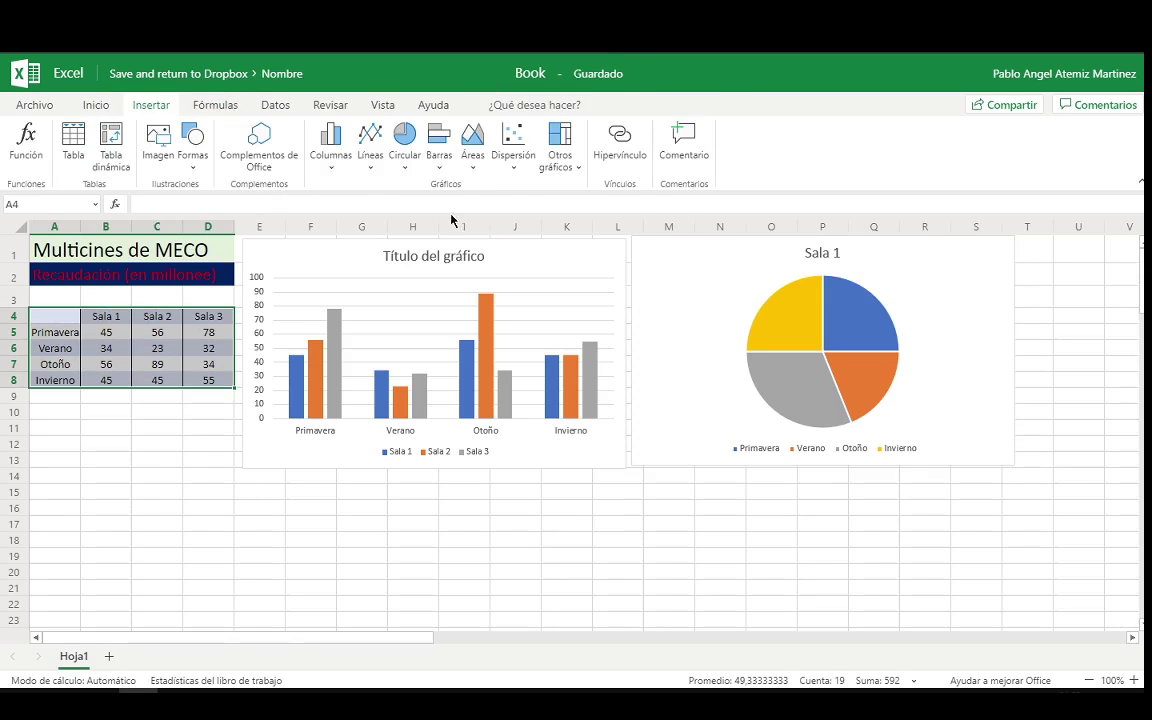
- Insert a stacked area chart of the table and move it below the column chart
{"action": "left_click", "coordinate": [472, 140]}
{"action": "left_click", "coordinate": [528, 226]}
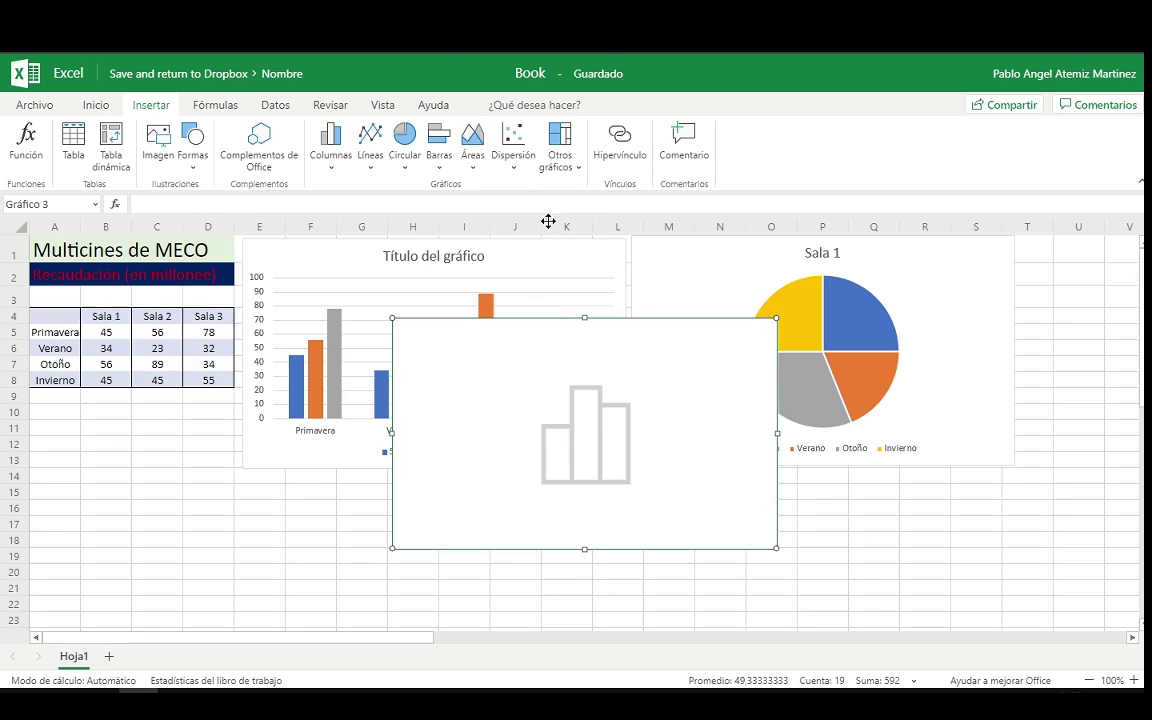
{"action": "mouse_move", "coordinate": [576, 434]}
{"action": "left_mouse_down"}
{"action": "mouse_move", "coordinate": [393, 557]}
{"action": "mouse_move", "coordinate": [409, 416]}
{"action": "left_mouse_up"}
{"action": "scroll", "coordinate": [410, 500], "scroll_direction": "down", "scroll_amount": 3}
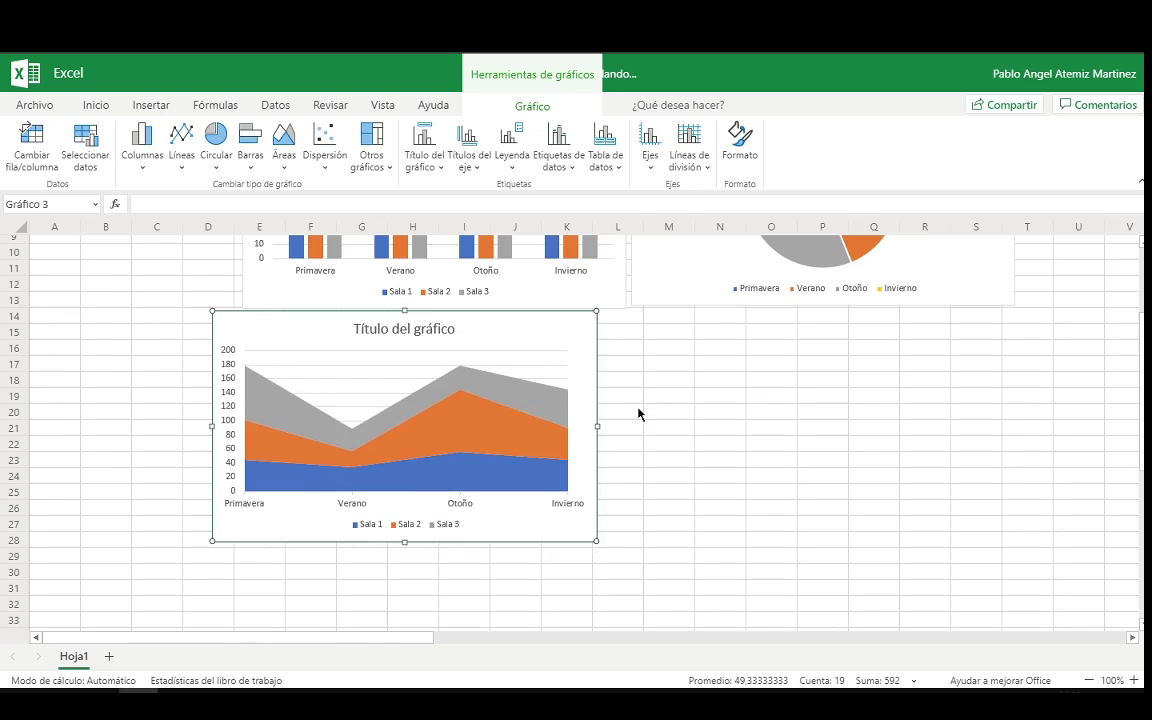
{"action": "scroll", "coordinate": [638, 413], "scroll_direction": "up", "scroll_amount": 3}
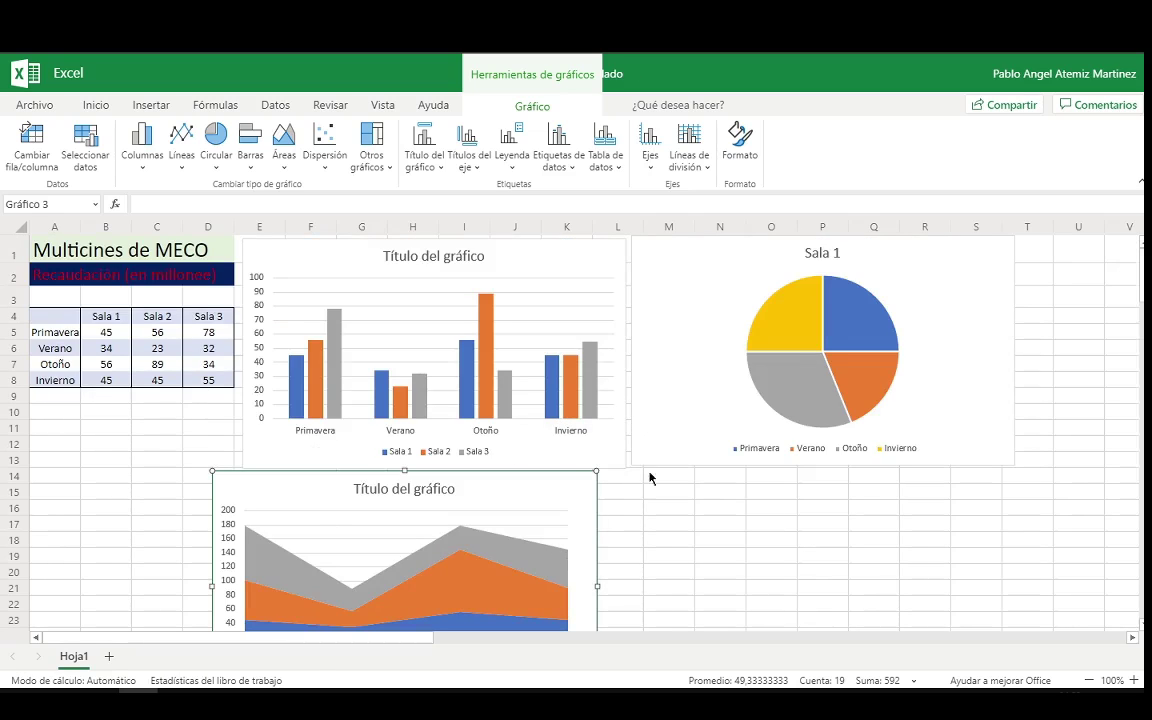
- Select each of the pie, column and area charts in turn, then reselect the Sala table
{"action": "left_click", "coordinate": [640, 455]}
{"action": "left_click", "coordinate": [594, 399]}
{"action": "left_click", "coordinate": [571, 519]}
{"action": "left_click", "coordinate": [565, 431]}
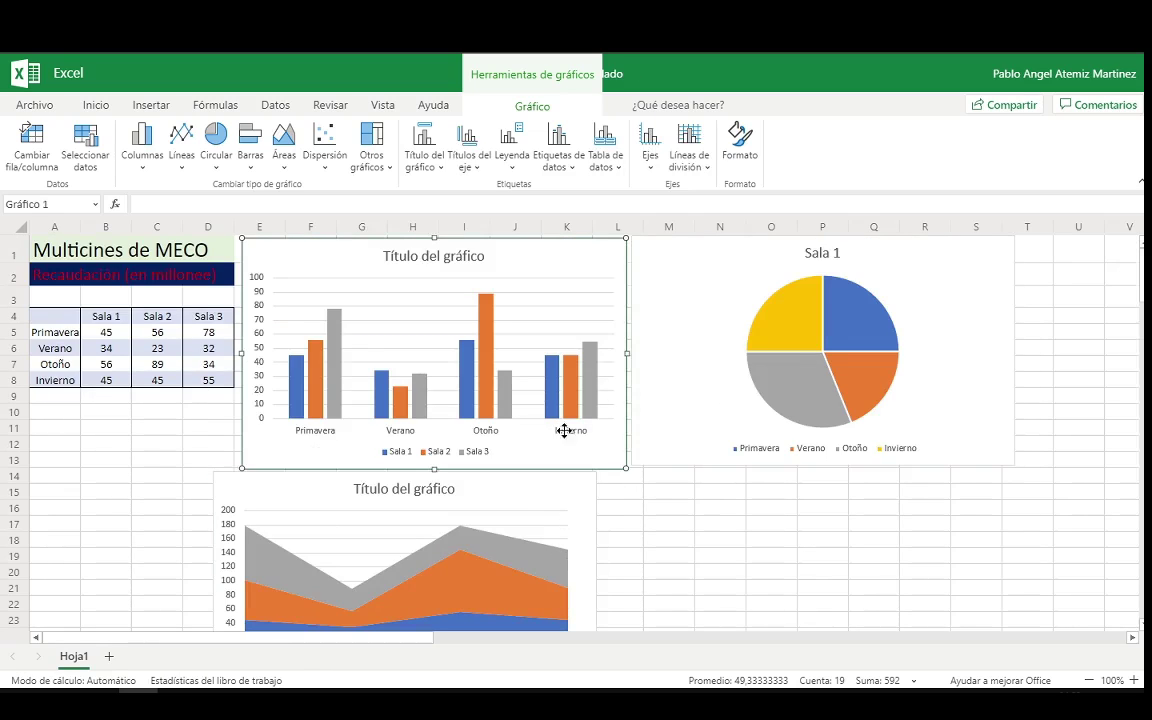
{"action": "left_click", "coordinate": [490, 500]}
{"action": "left_click", "coordinate": [712, 442]}
{"action": "left_click_drag", "start_coordinate": [44, 318], "coordinate": [204, 378]}
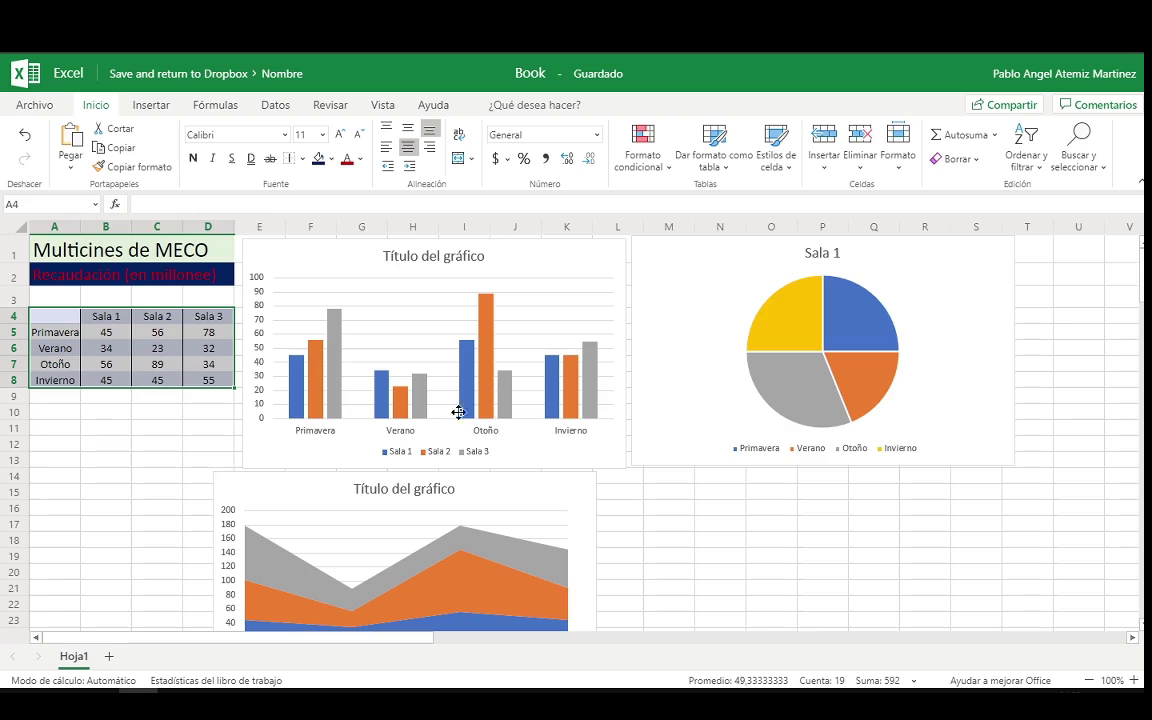
- Select the Sala values B4:D8 and insert a clustered column chart from them
{"action": "left_click", "coordinate": [144, 393]}
{"action": "left_click", "coordinate": [106, 395]}
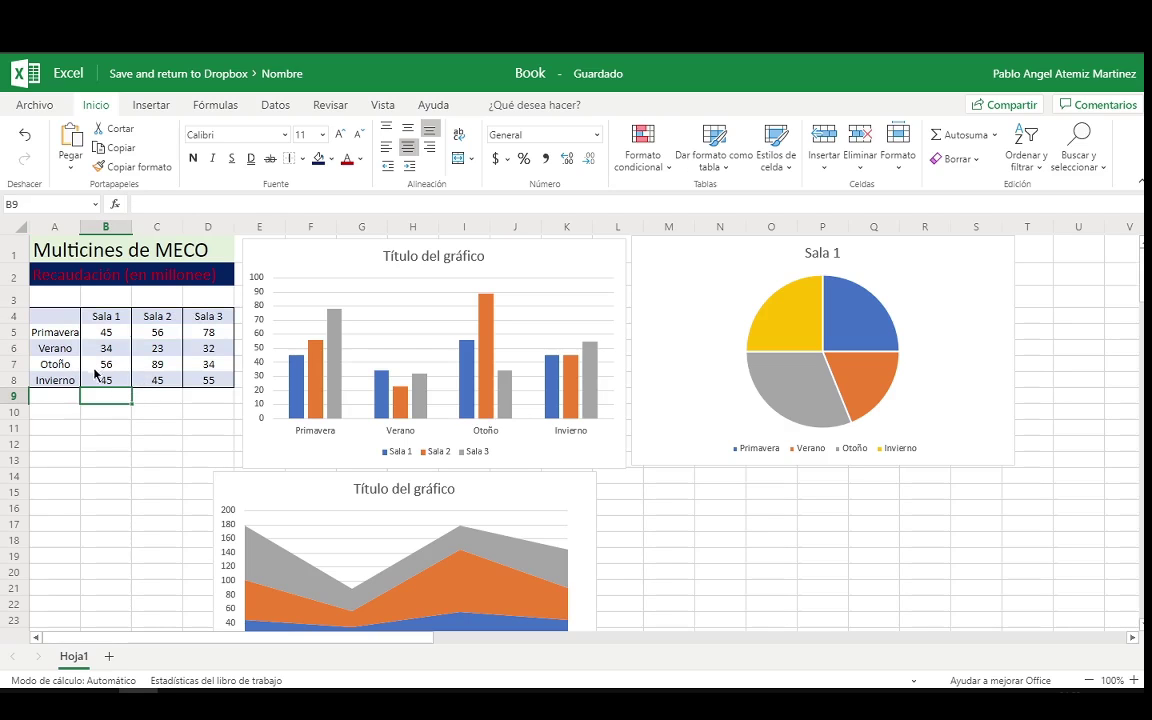
{"action": "left_click_drag", "start_coordinate": [95, 318], "coordinate": [210, 380]}
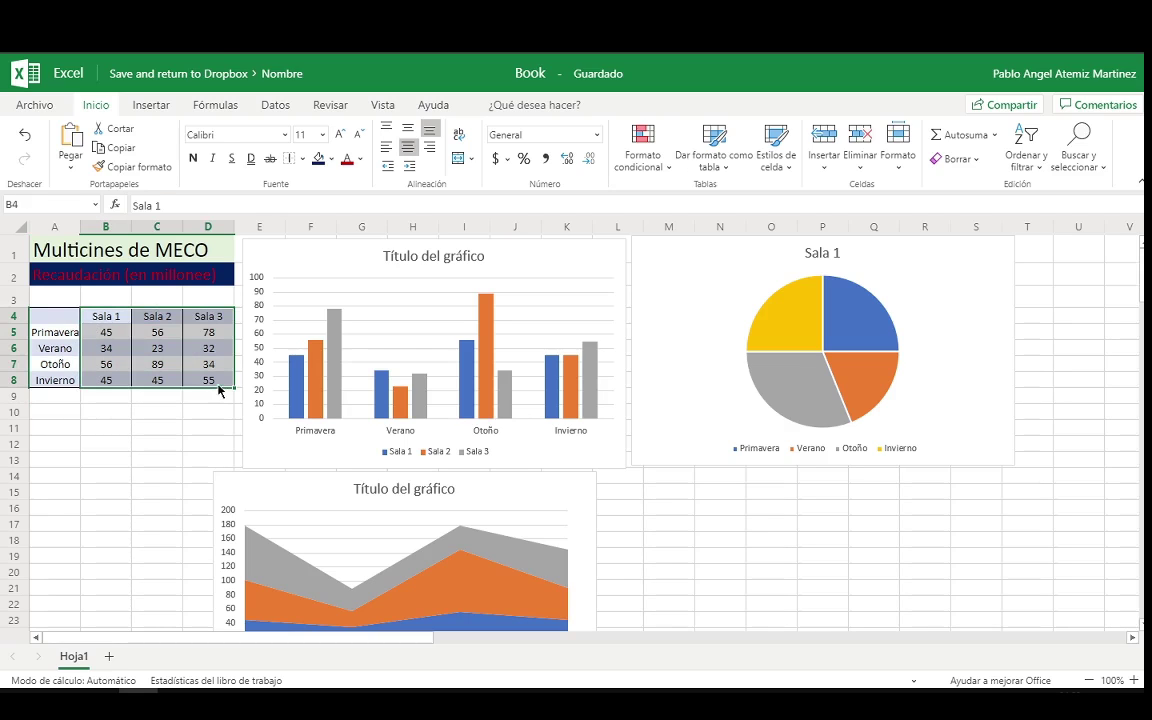
{"action": "left_click", "coordinate": [157, 105]}
{"action": "left_click", "coordinate": [224, 104]}
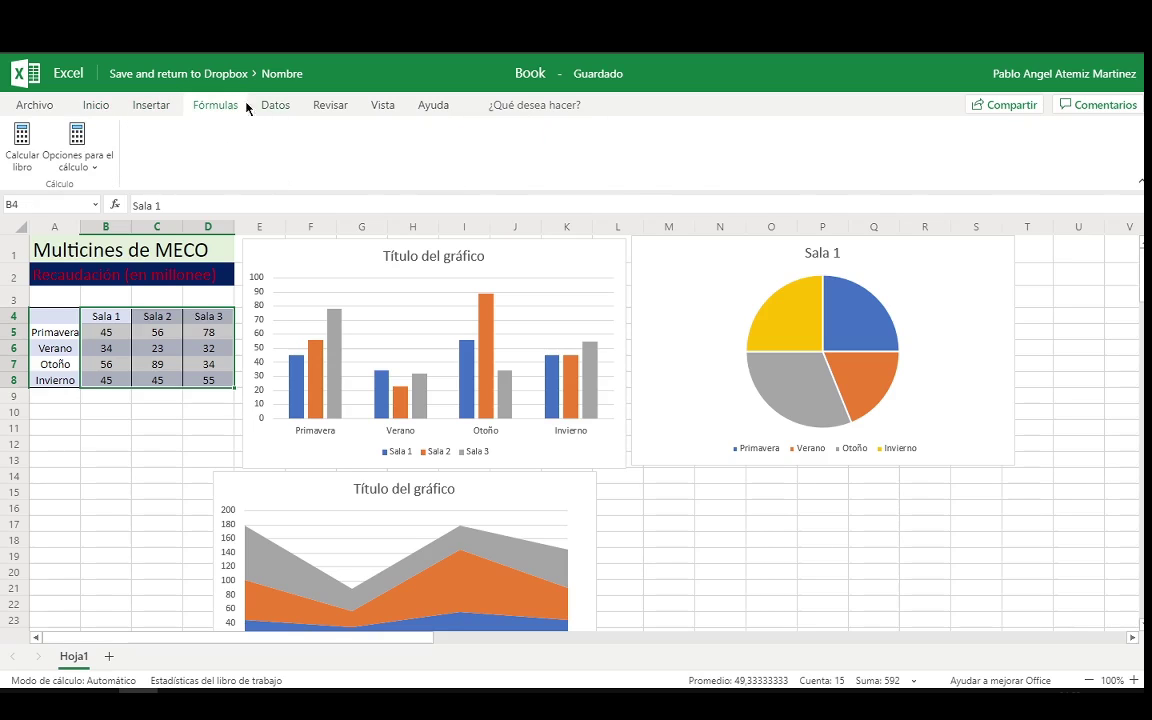
{"action": "left_click", "coordinate": [155, 105]}
{"action": "left_click", "coordinate": [332, 140]}
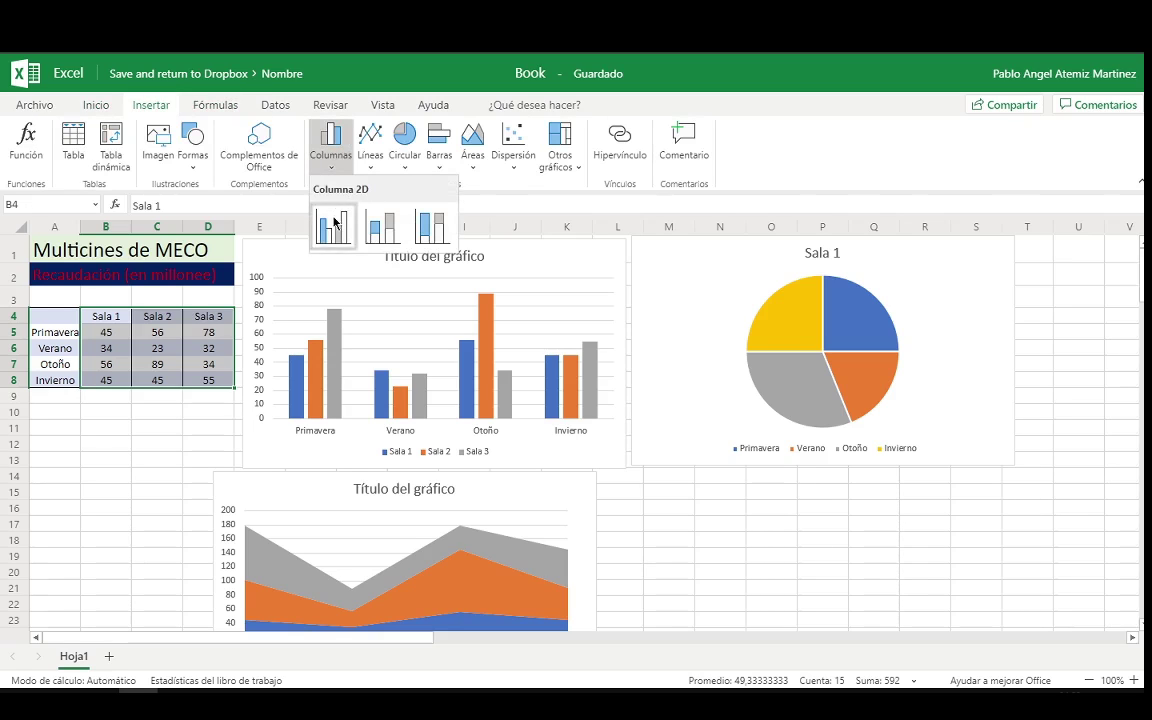
{"action": "left_click", "coordinate": [333, 224]}
- Drag the new column chart to sit beside the area chart
{"action": "scroll", "coordinate": [490, 444], "scroll_direction": "down", "scroll_amount": 2}
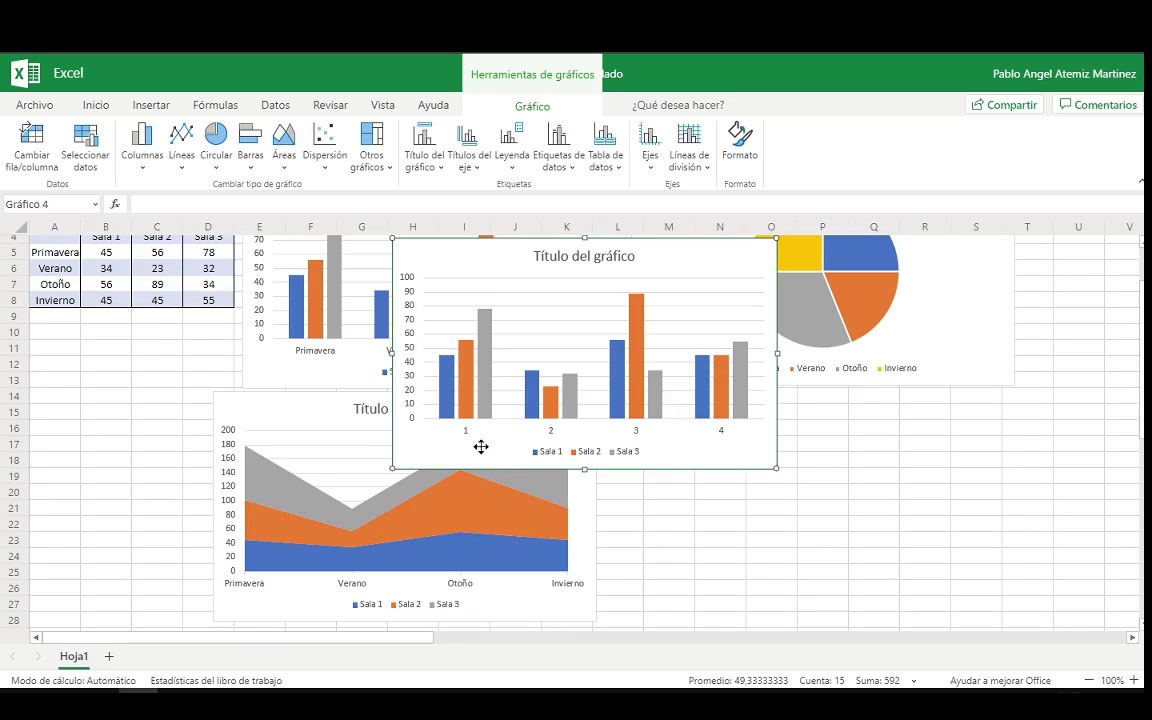
{"action": "left_click_drag", "start_coordinate": [648, 455], "coordinate": [879, 503]}
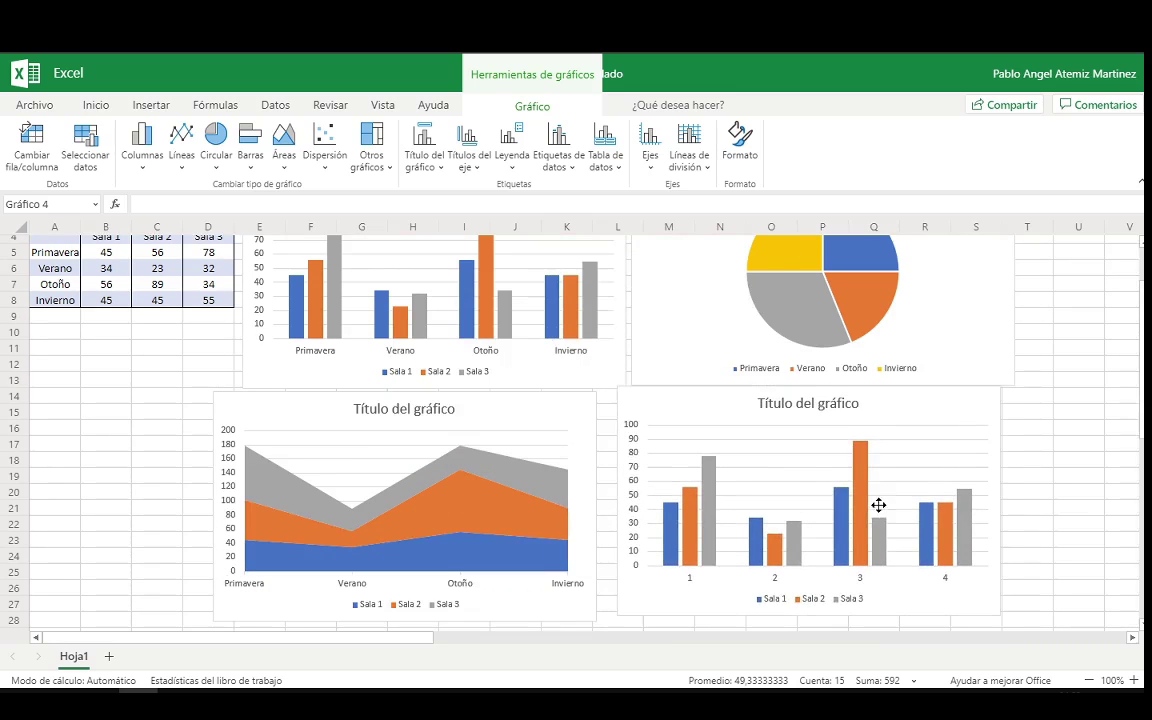
{"action": "scroll", "coordinate": [879, 503], "scroll_direction": "up", "scroll_amount": 2}
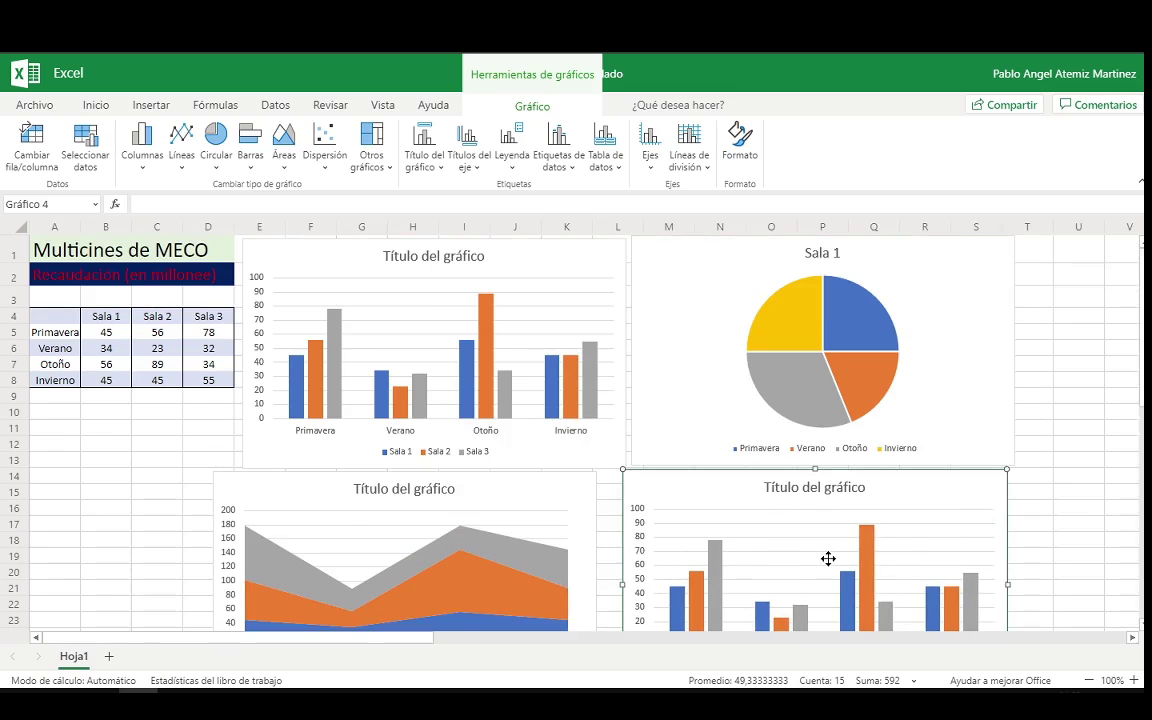
{"action": "scroll", "coordinate": [828, 558], "scroll_direction": "down", "scroll_amount": 3}
{"action": "scroll", "coordinate": [829, 537], "scroll_direction": "up", "scroll_amount": 2}
{"action": "scroll", "coordinate": [679, 460], "scroll_direction": "up", "scroll_amount": 1}
{"action": "scroll", "coordinate": [715, 399], "scroll_direction": "down", "scroll_amount": 1}
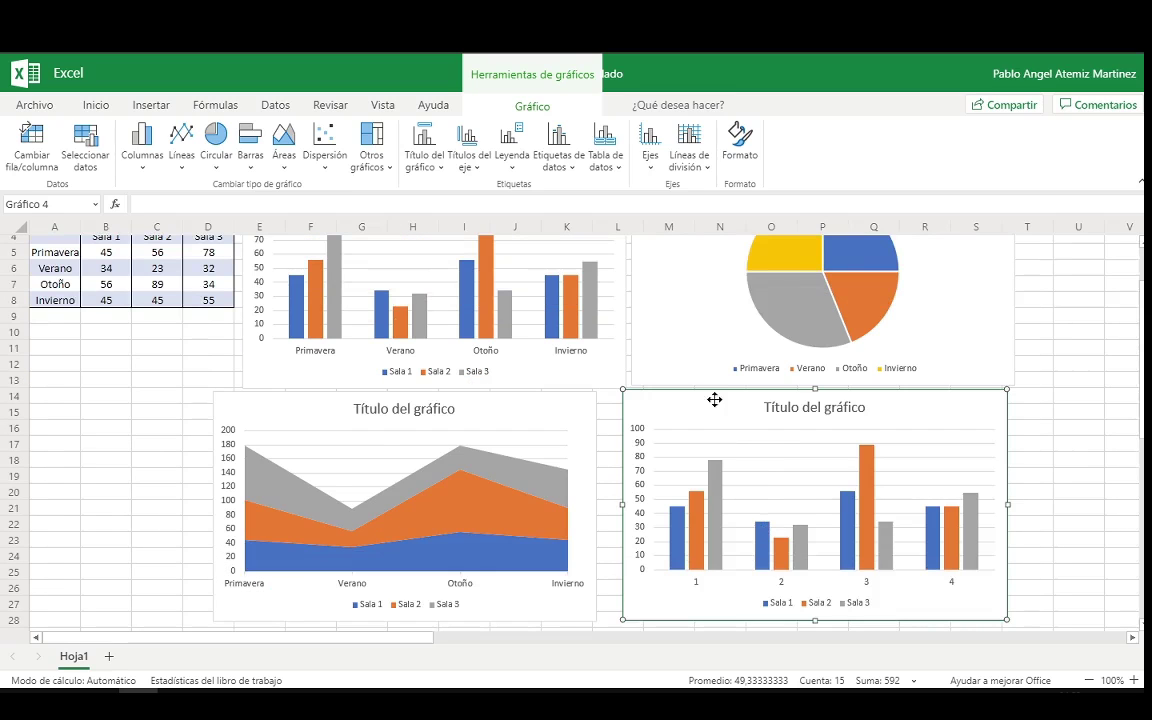
{"action": "scroll", "coordinate": [764, 455], "scroll_direction": "up", "scroll_amount": 1}
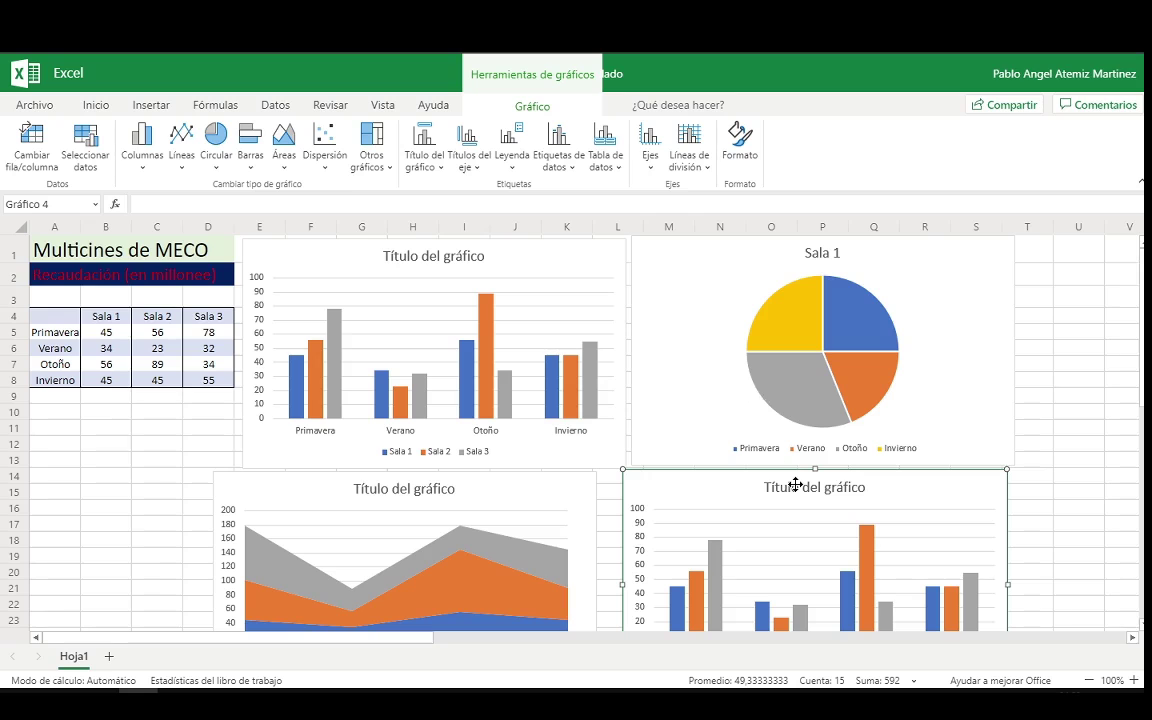
- Delete the numbered column chart, the area chart and the pie chart
{"action": "key", "text": "Delete"}
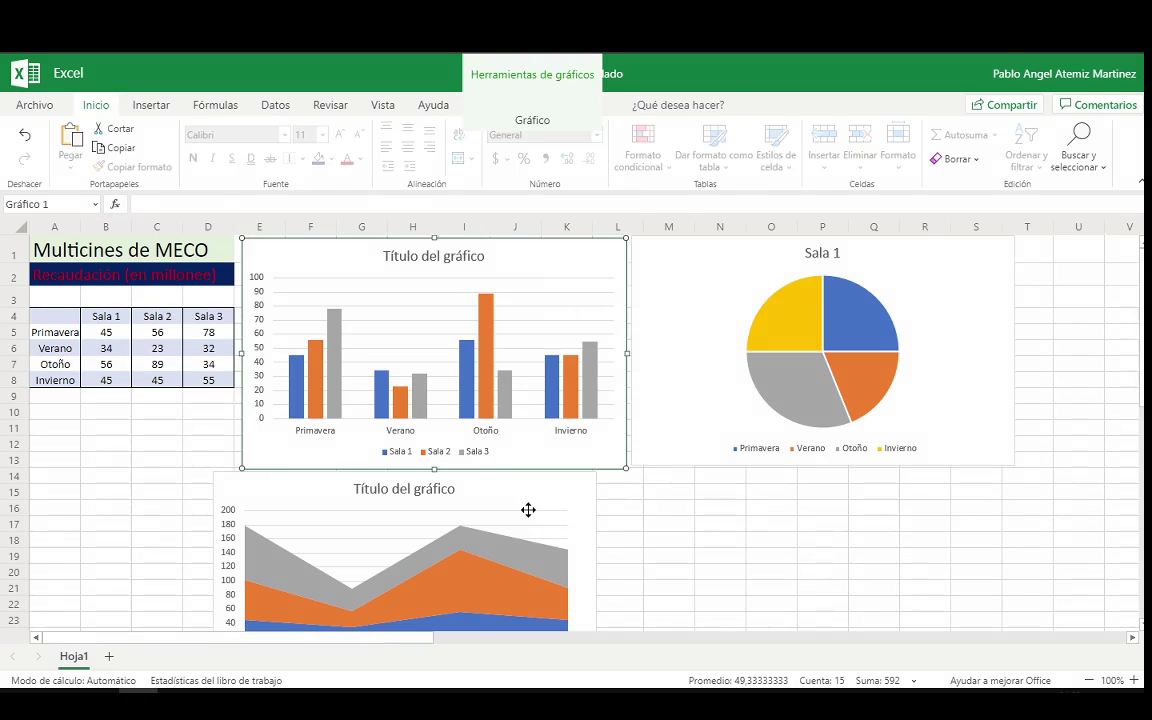
{"action": "left_click", "coordinate": [545, 500]}
{"action": "key", "text": "Delete"}
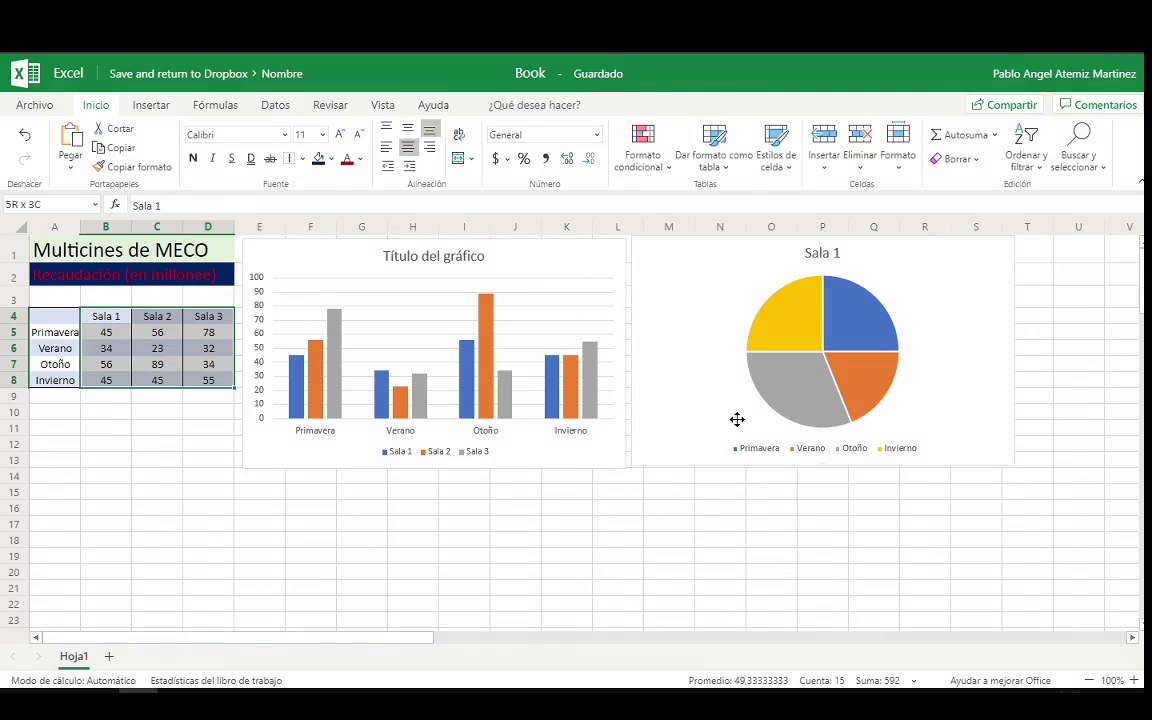
{"action": "left_click", "coordinate": [738, 419]}
{"action": "key", "text": "Delete"}
- Select the remaining column chart and bring up its Gráfico design options
{"action": "left_click", "coordinate": [537, 384]}
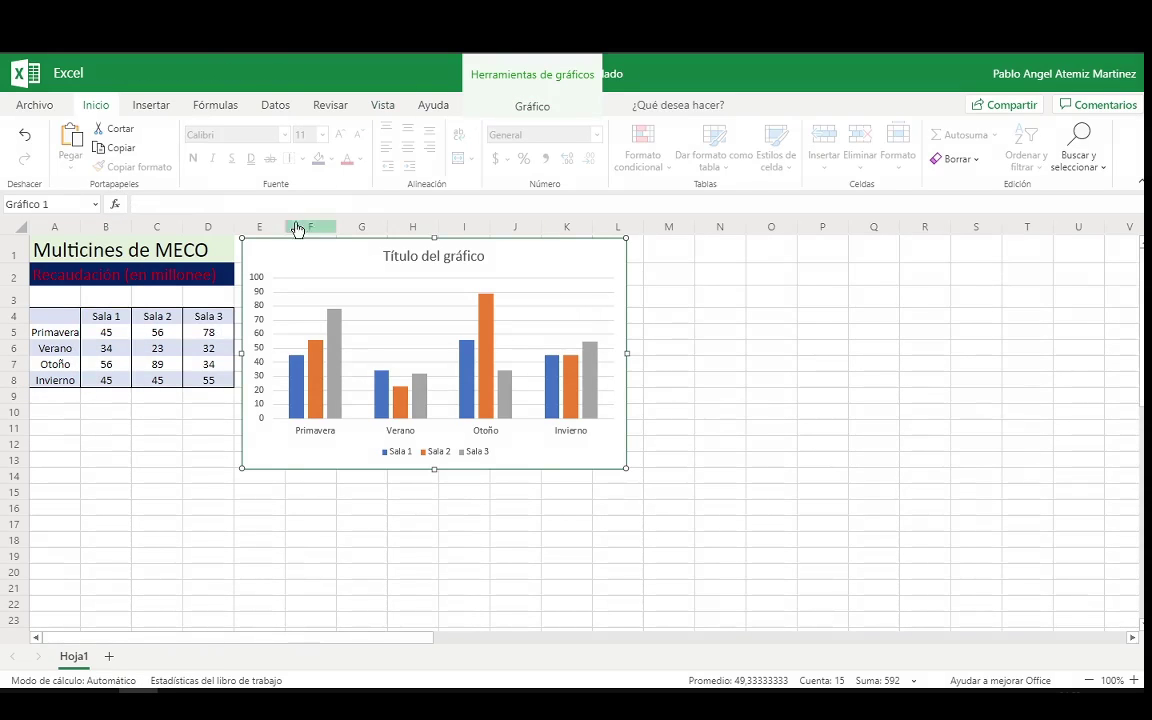
{"action": "left_click", "coordinate": [219, 108]}
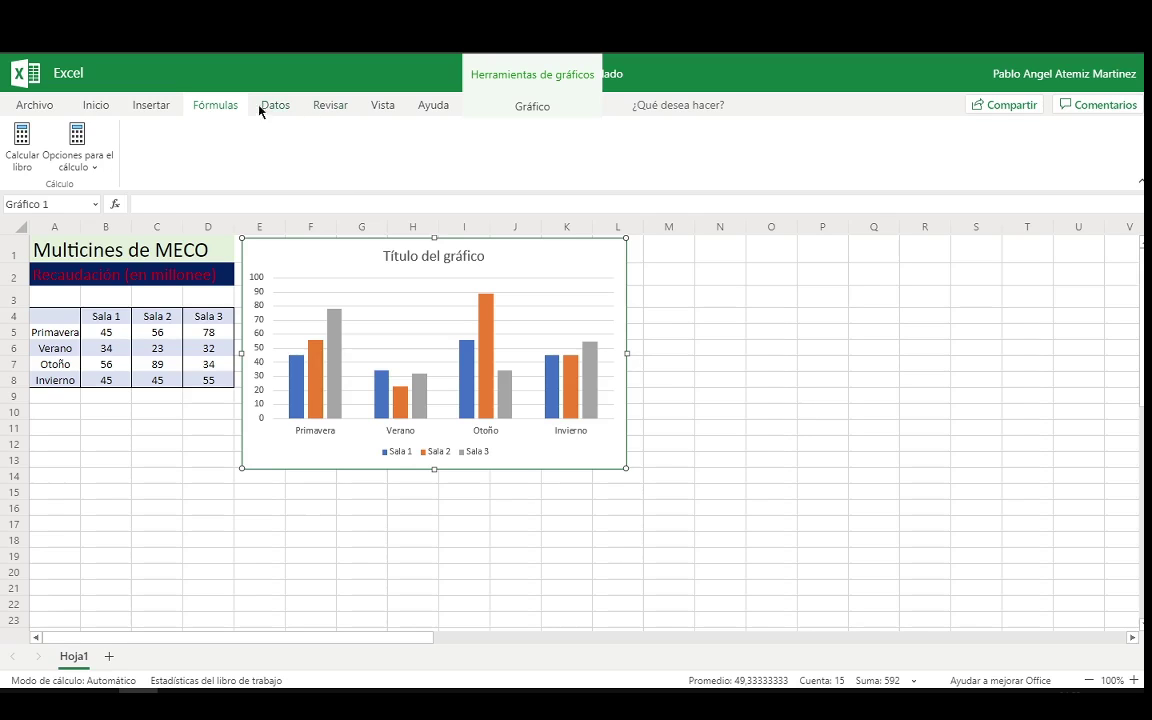
{"action": "left_click", "coordinate": [148, 107]}
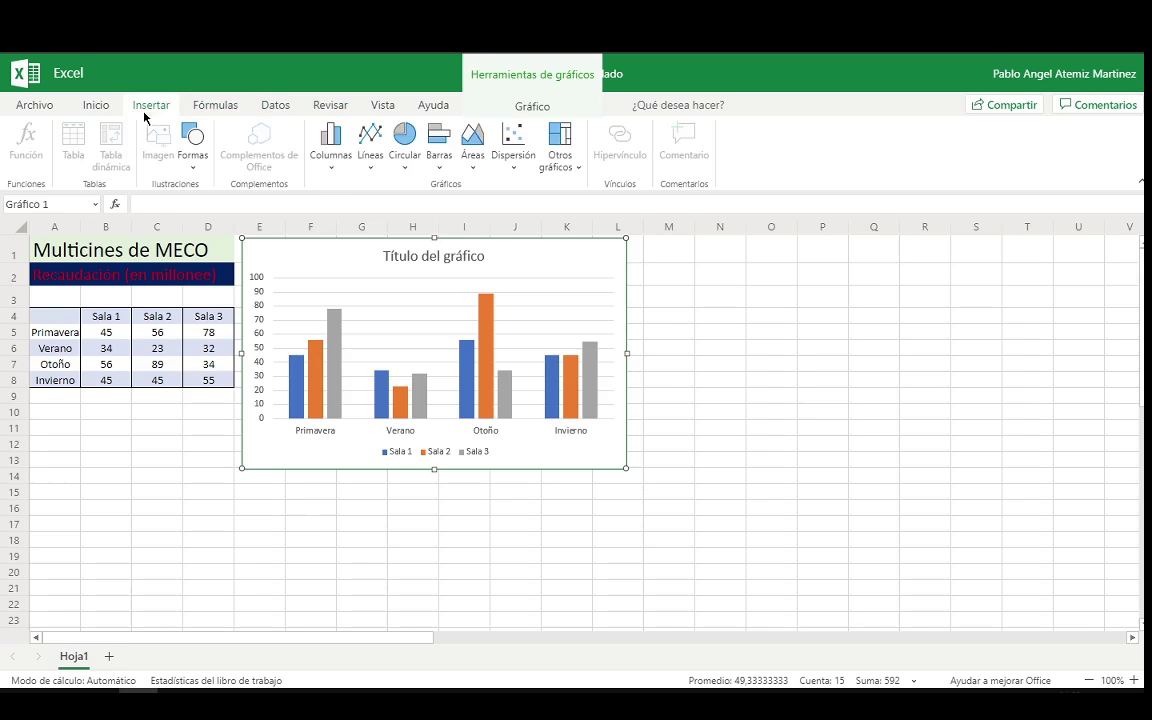
{"action": "left_click", "coordinate": [512, 106]}
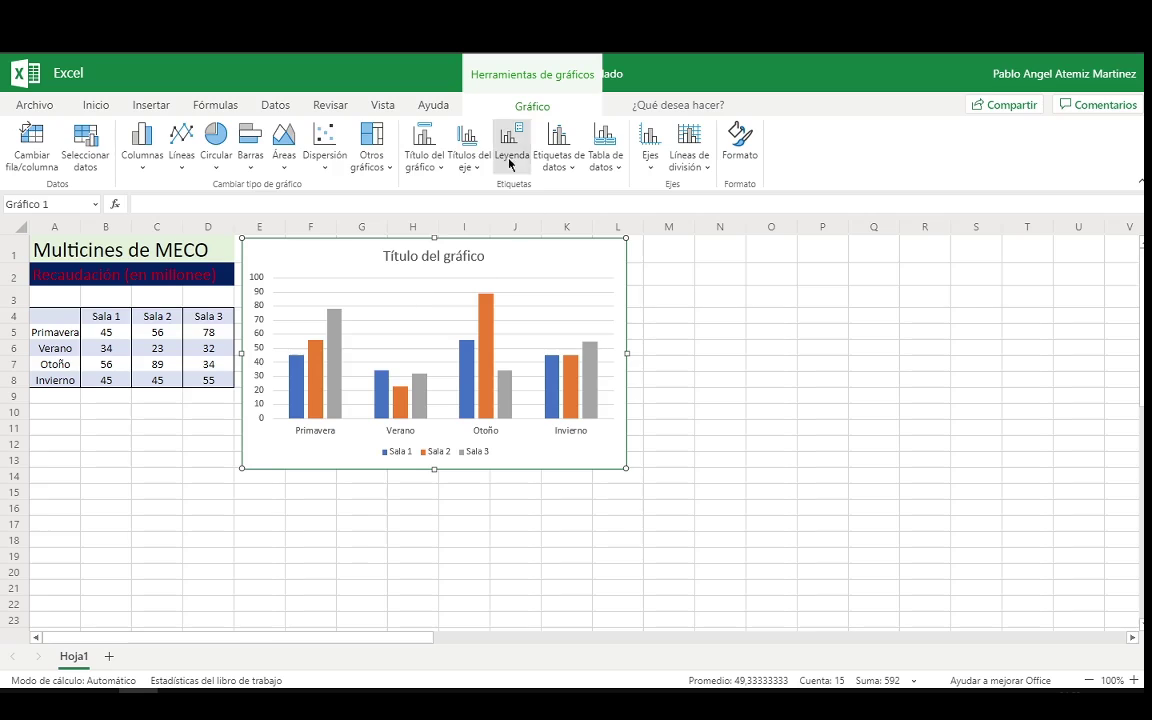
- Try showing value labels above the bars, then remove the data labels again
{"action": "left_click", "coordinate": [559, 177]}
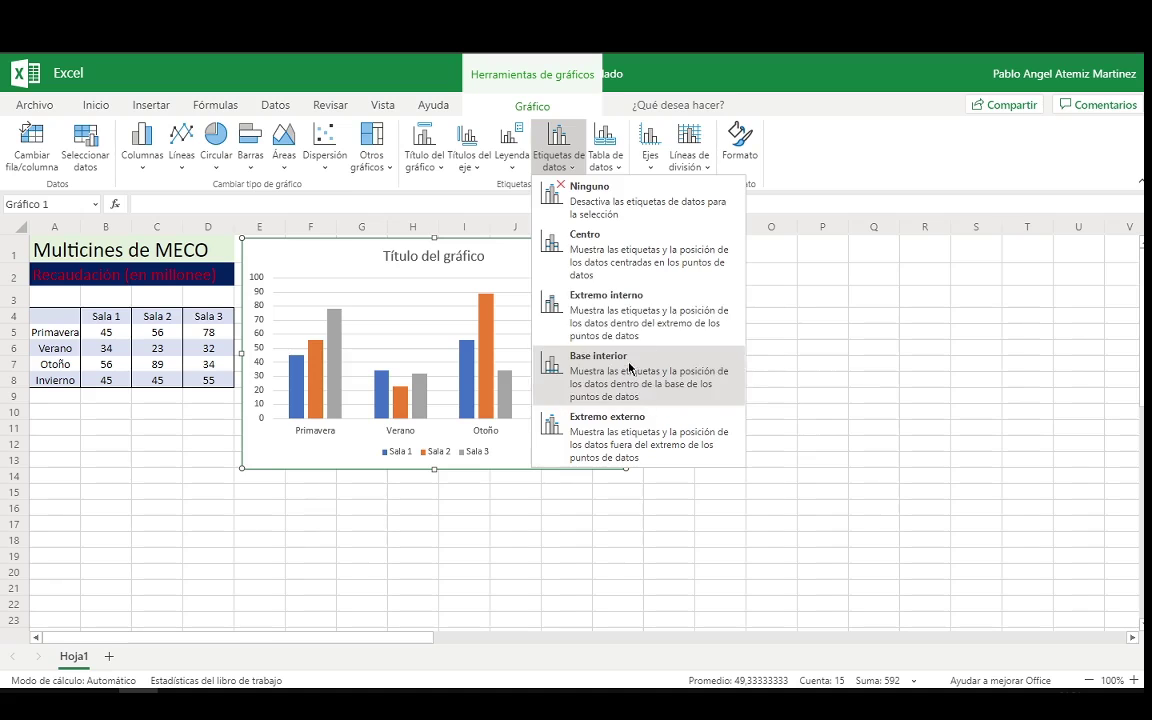
{"action": "left_click", "coordinate": [578, 152]}
{"action": "left_click", "coordinate": [567, 152]}
{"action": "left_click", "coordinate": [570, 427]}
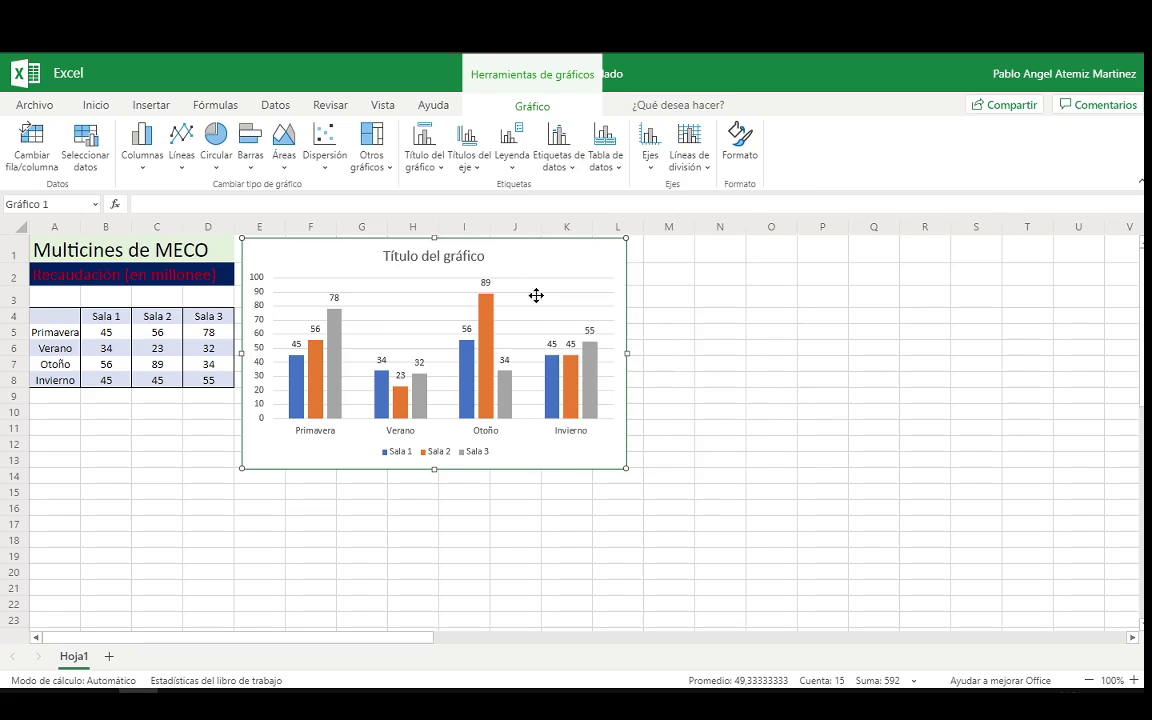
{"action": "left_click", "coordinate": [512, 140]}
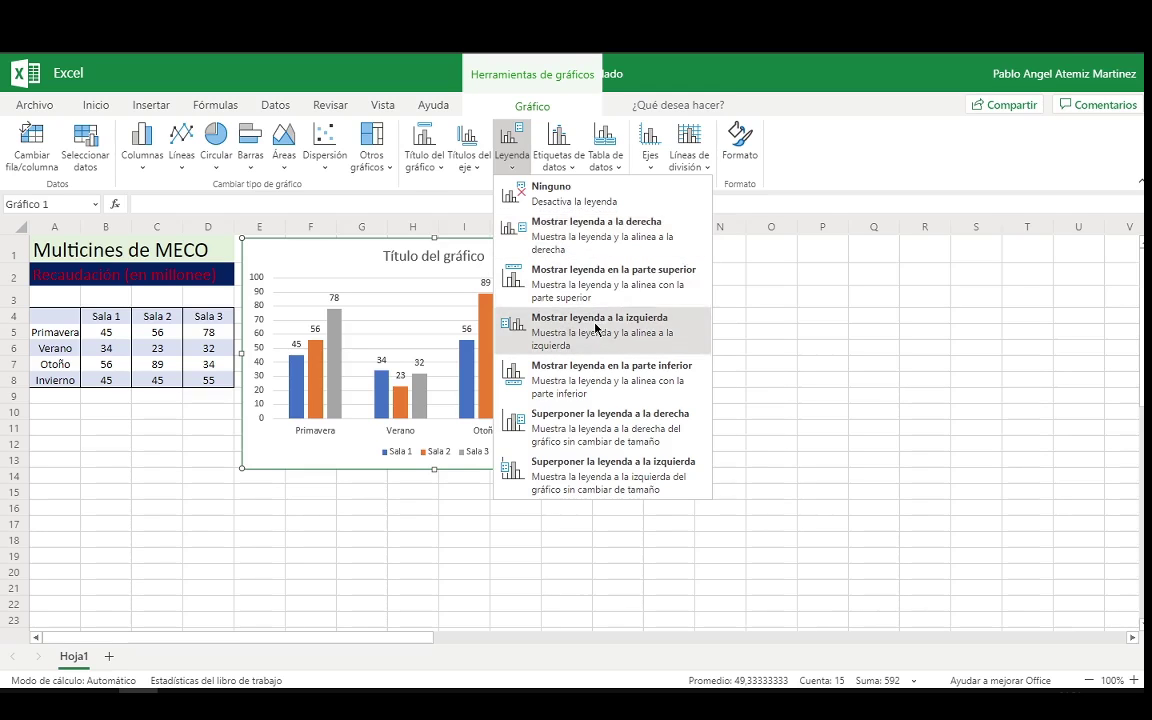
{"action": "left_click", "coordinate": [556, 150]}
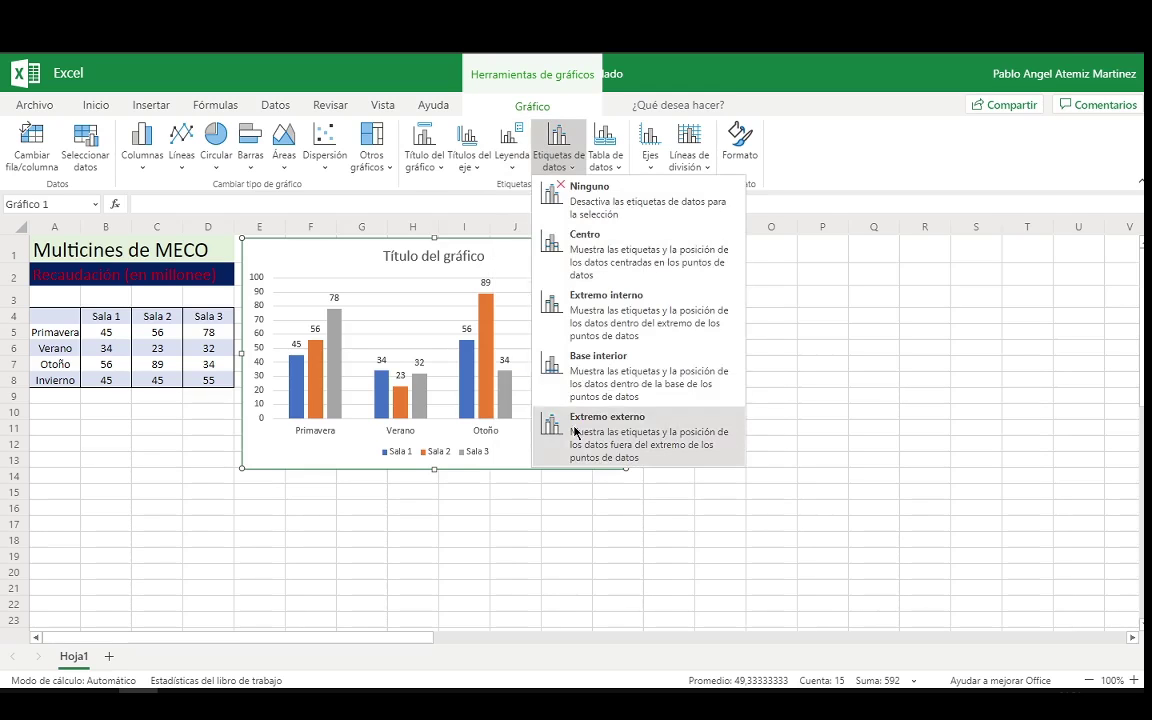
{"action": "left_click", "coordinate": [615, 197]}
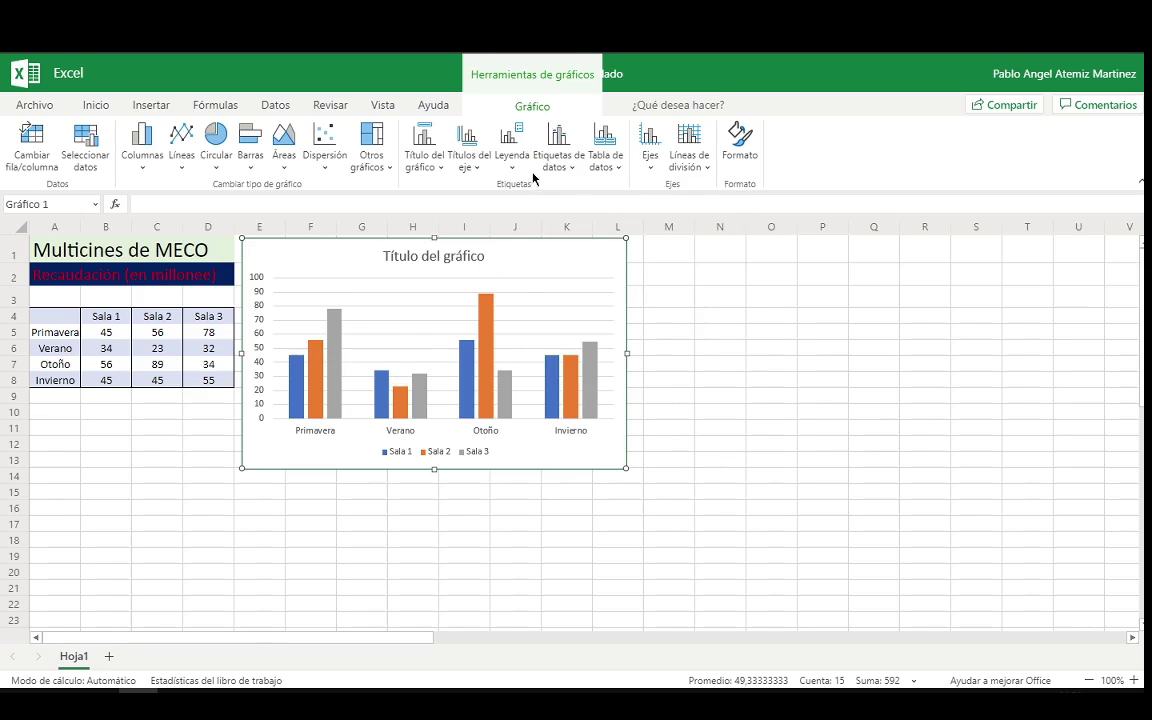
- Try the legend on the chart's right side, then move it back below the chart
{"action": "left_click", "coordinate": [506, 170]}
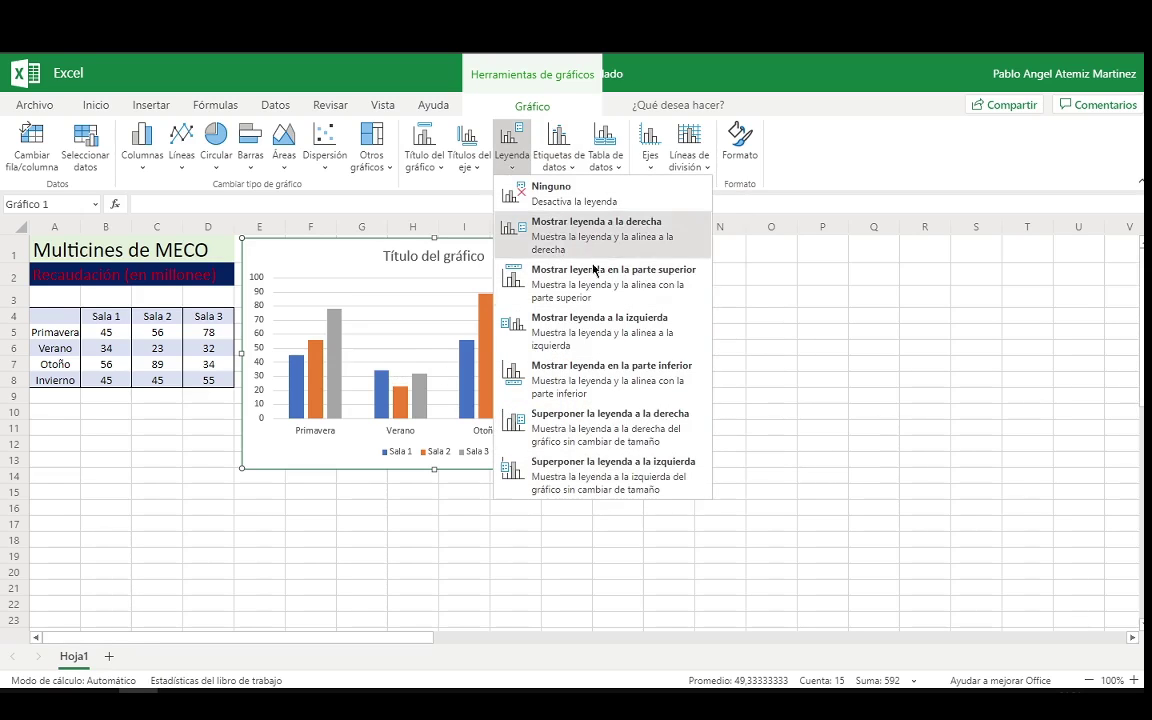
{"action": "left_click", "coordinate": [611, 226]}
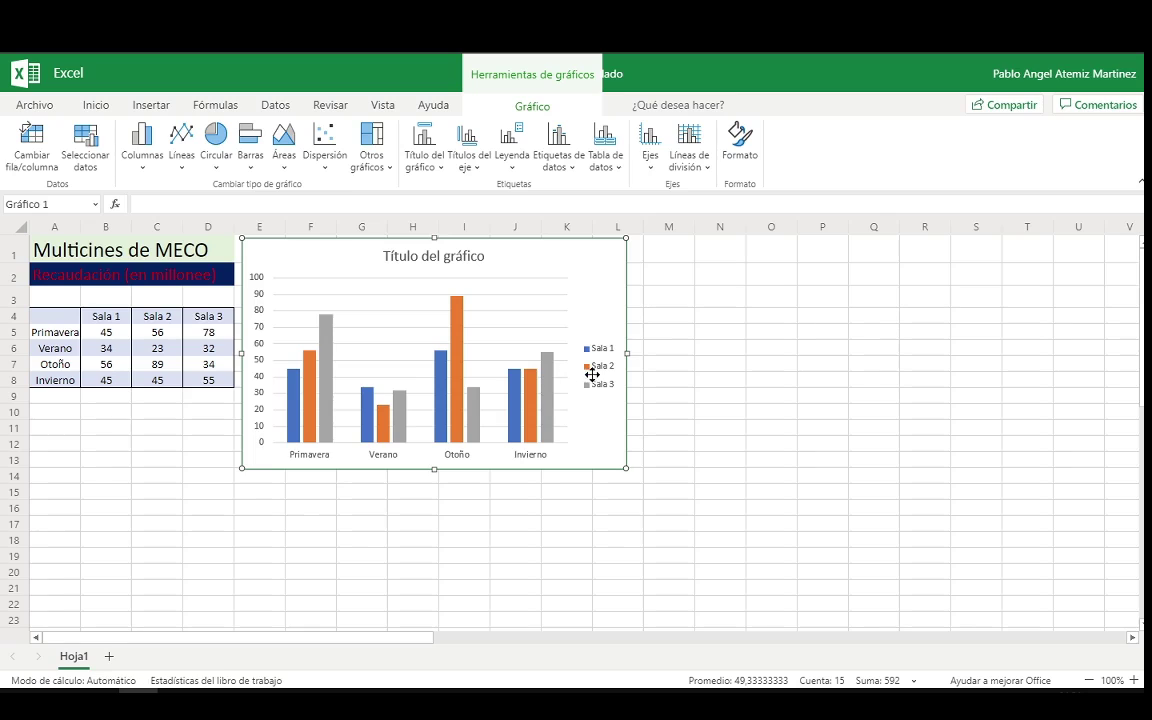
{"action": "left_click", "coordinate": [511, 158]}
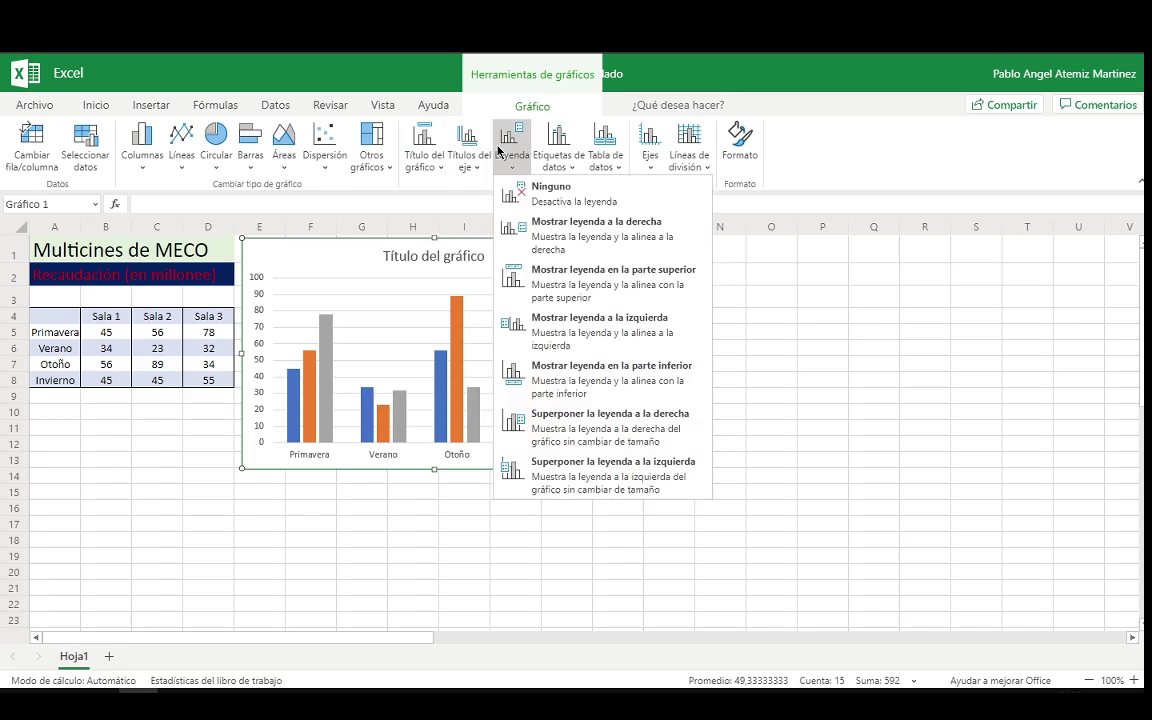
{"action": "left_click", "coordinate": [568, 368]}
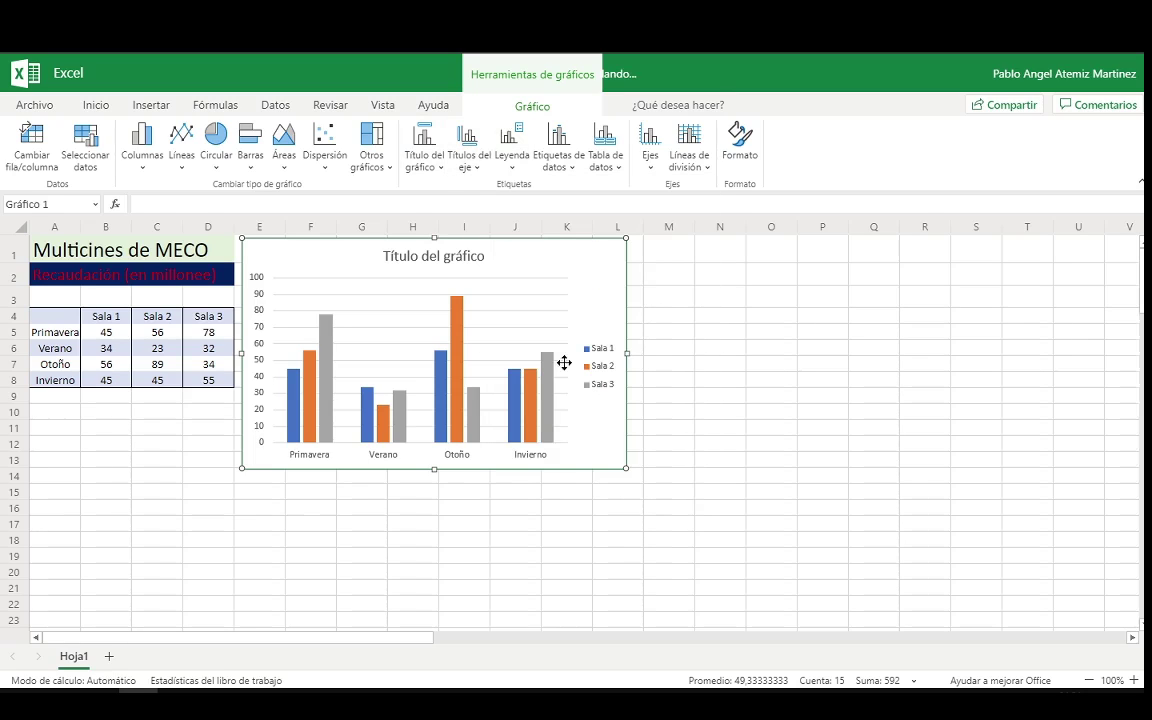
{"action": "left_click", "coordinate": [567, 166]}
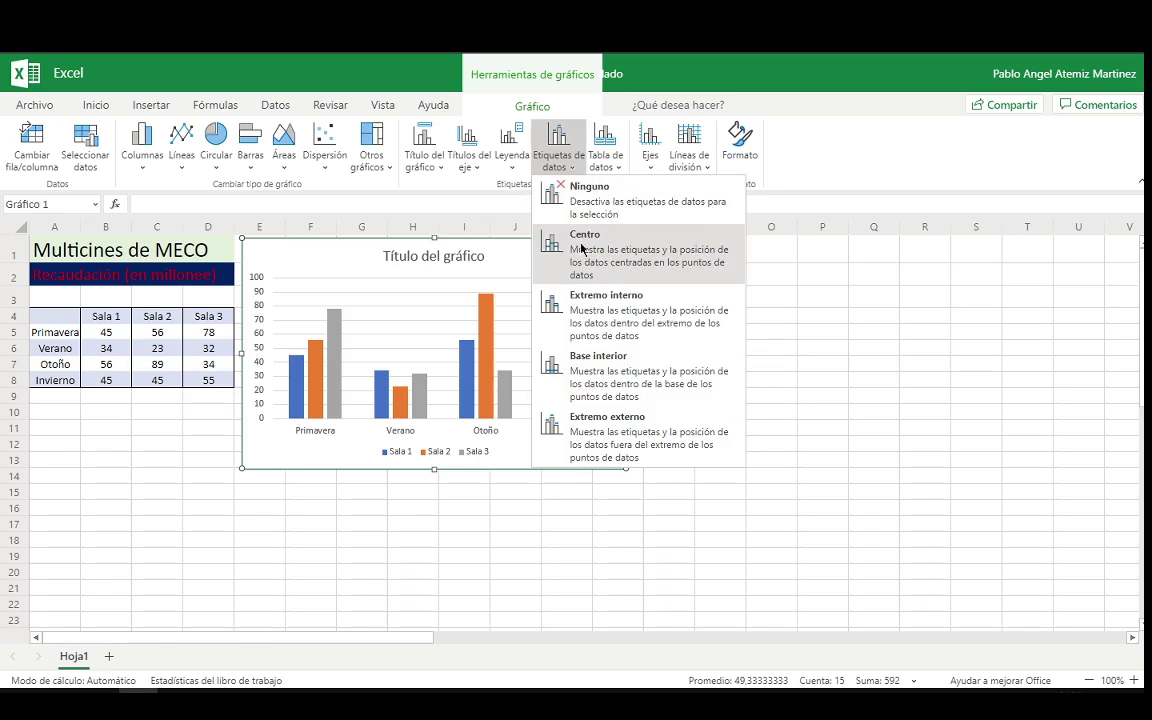
{"action": "left_click", "coordinate": [509, 156]}
{"action": "left_click", "coordinate": [529, 277]}
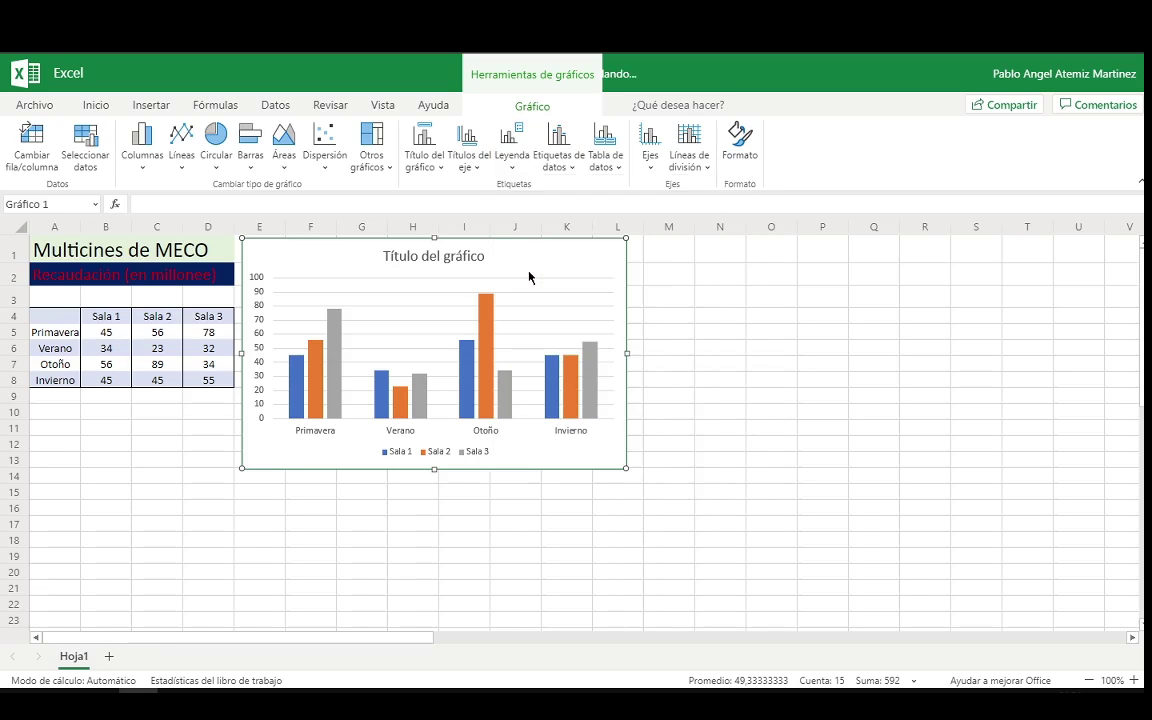
- Try the legend at the top and overlaid, finally placing it to the right of the chart
{"action": "left_click", "coordinate": [512, 148]}
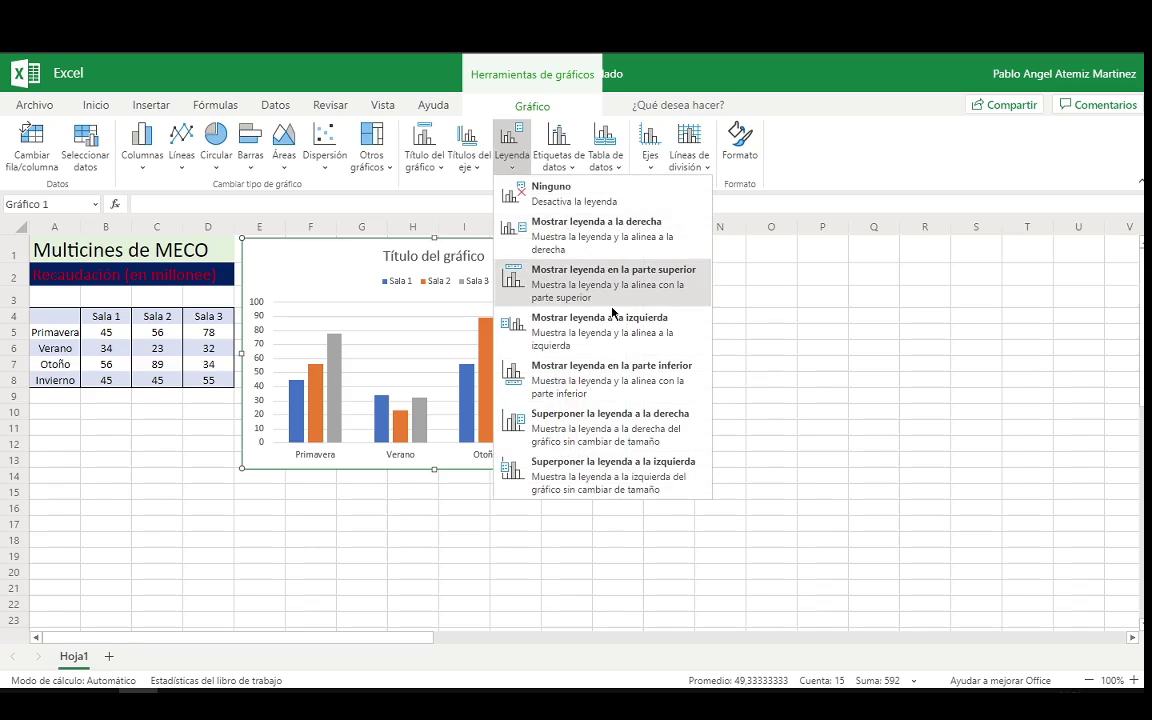
{"action": "left_click", "coordinate": [590, 240]}
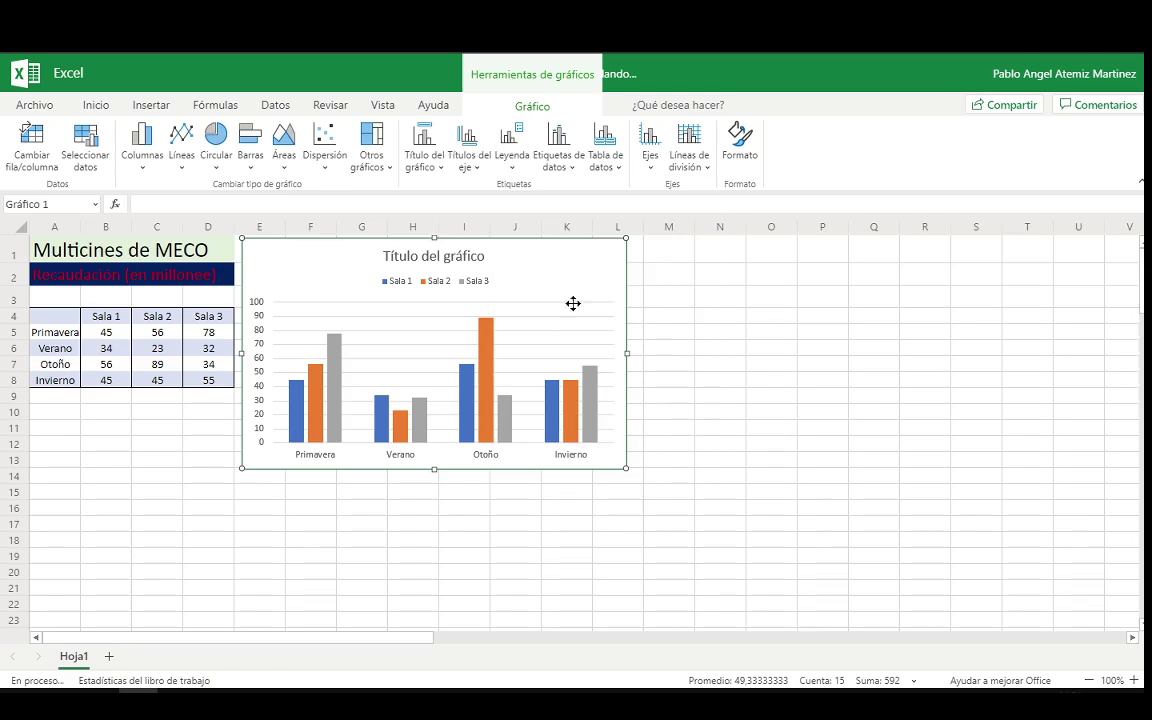
{"action": "left_click", "coordinate": [533, 160]}
{"action": "left_click", "coordinate": [512, 158]}
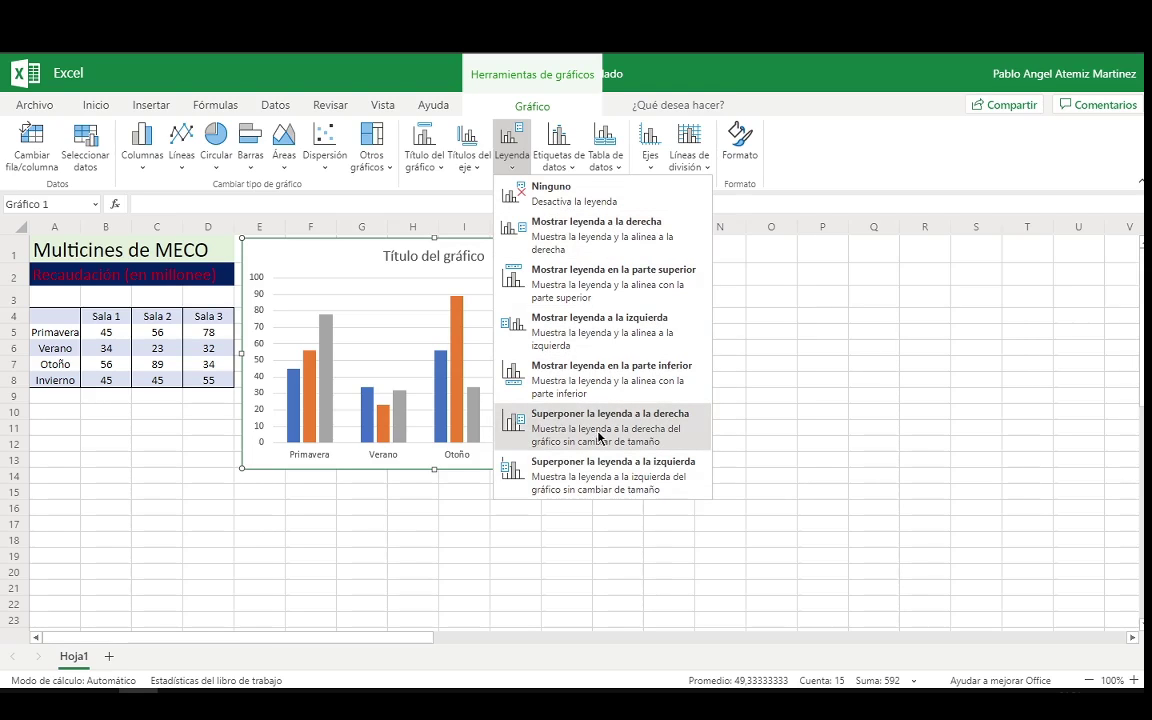
{"action": "left_click", "coordinate": [643, 432]}
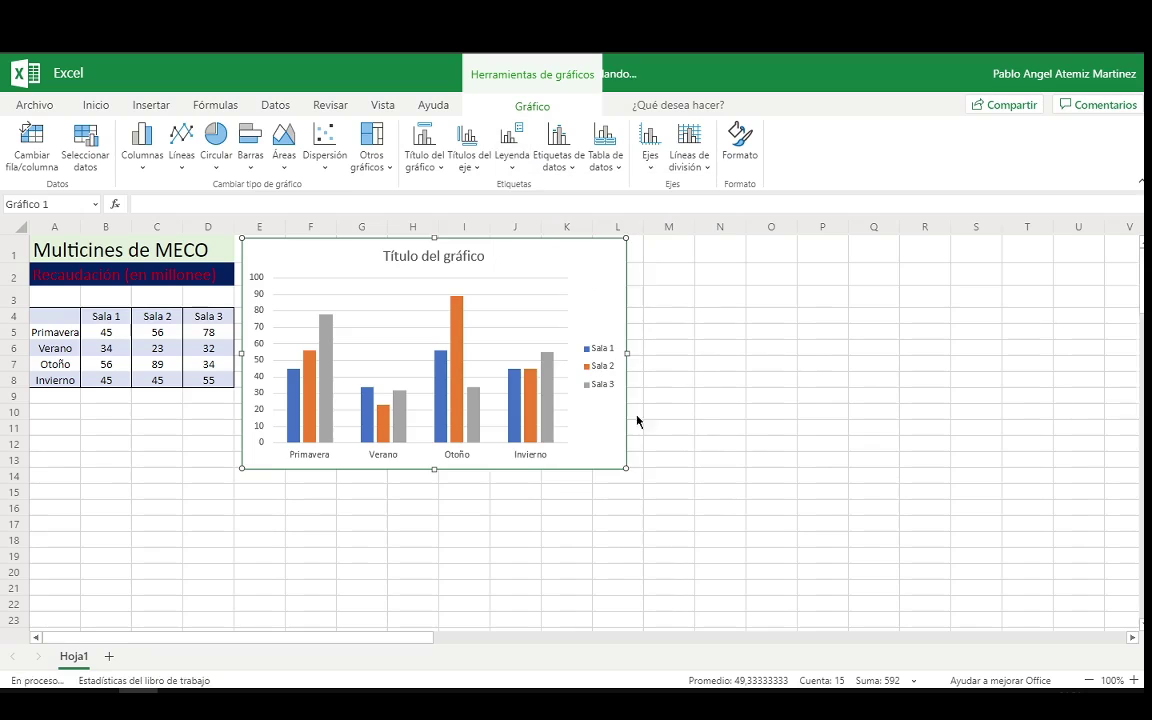
{"action": "left_click", "coordinate": [512, 145]}
{"action": "left_click", "coordinate": [582, 258]}
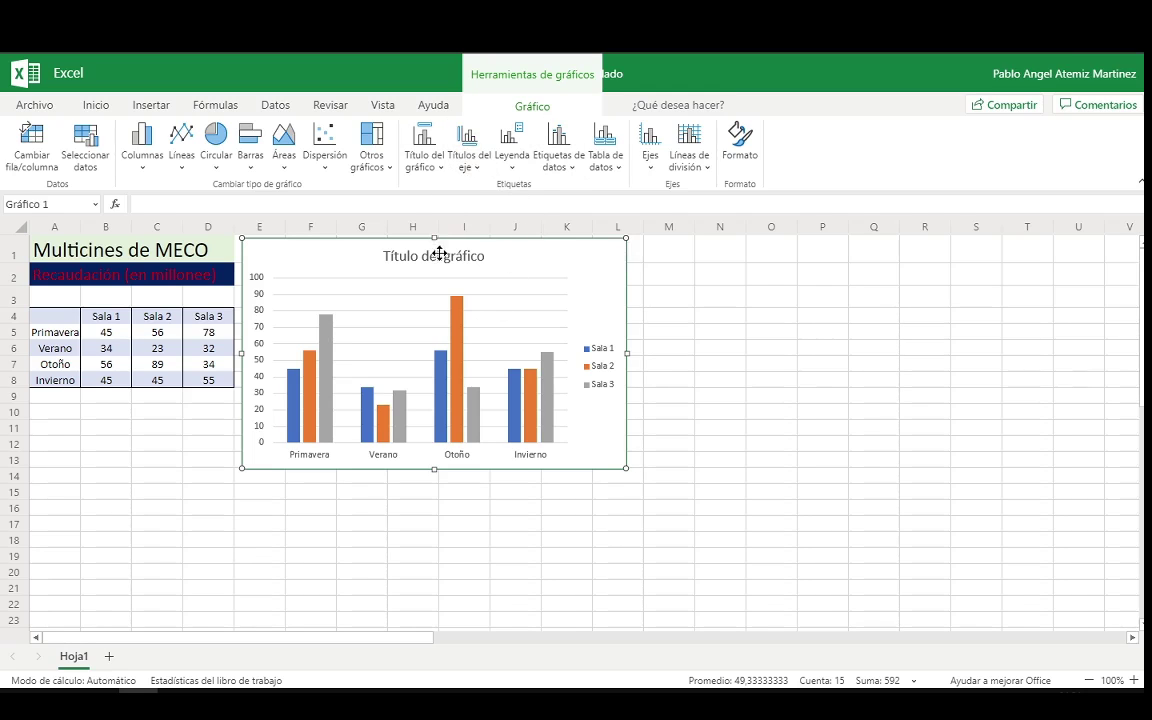
{"action": "left_click", "coordinate": [472, 157]}
- Title the horizontal axis 'Las cuatro estaciones.', correcting the spellings to estación and cuatro
{"action": "mouse_move", "coordinate": [540, 186]}
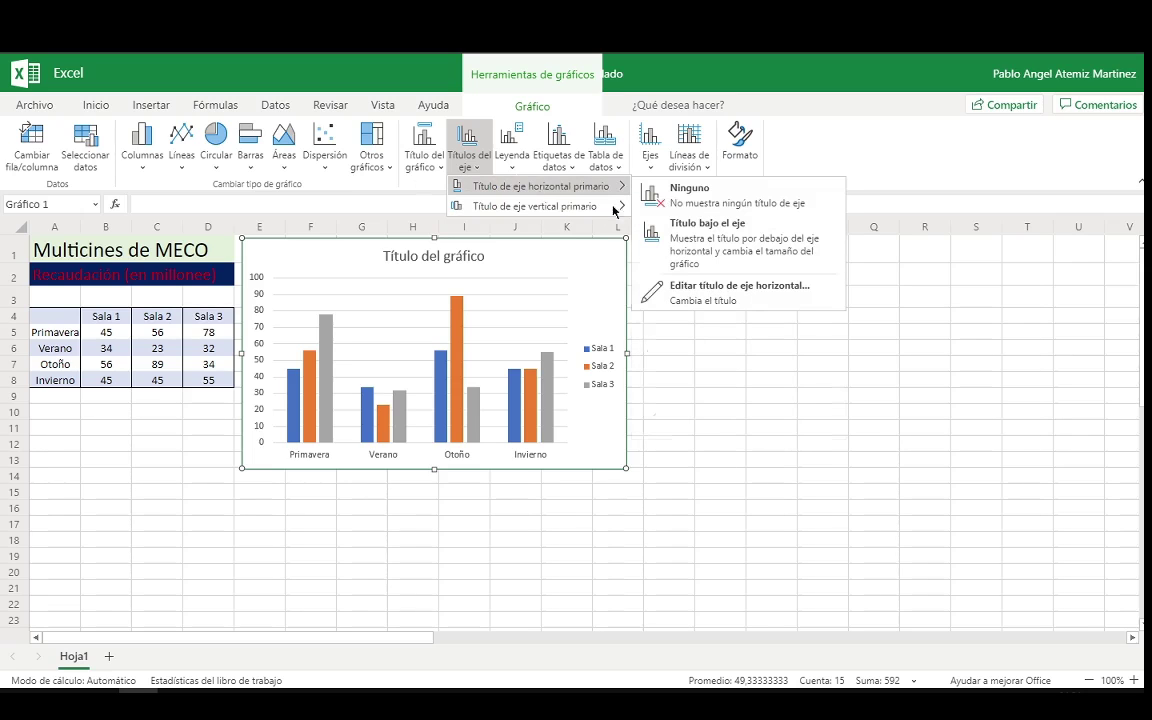
{"action": "mouse_move", "coordinate": [615, 207]}
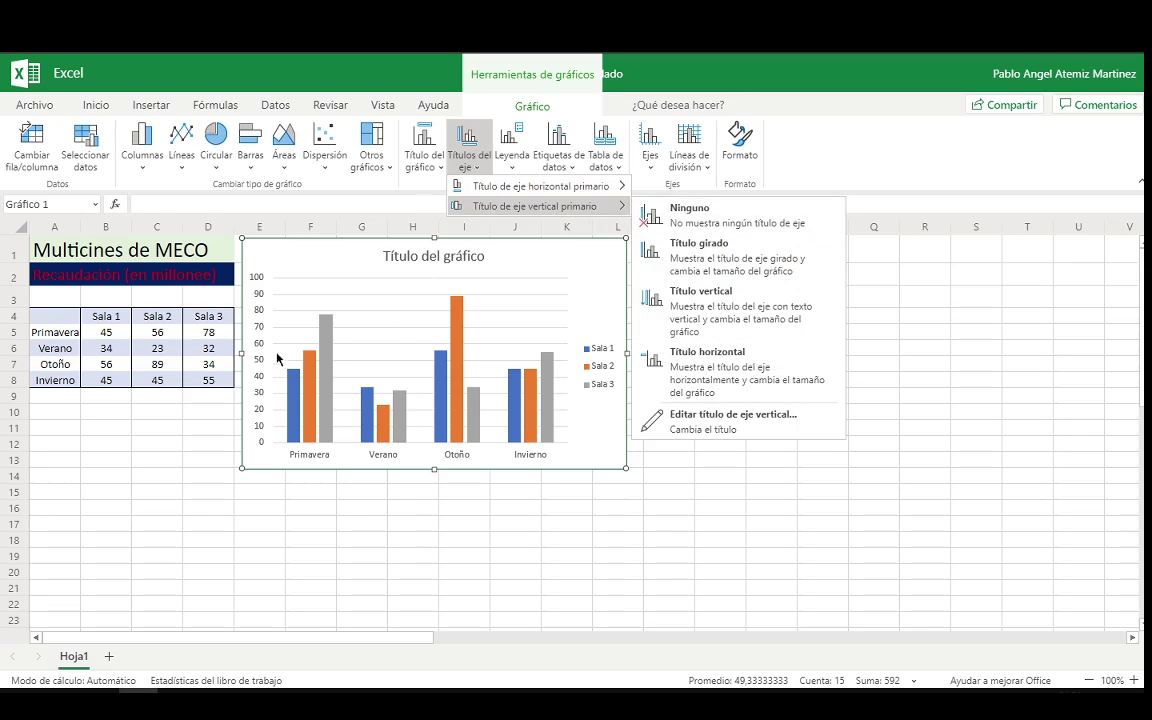
{"action": "mouse_move", "coordinate": [590, 186]}
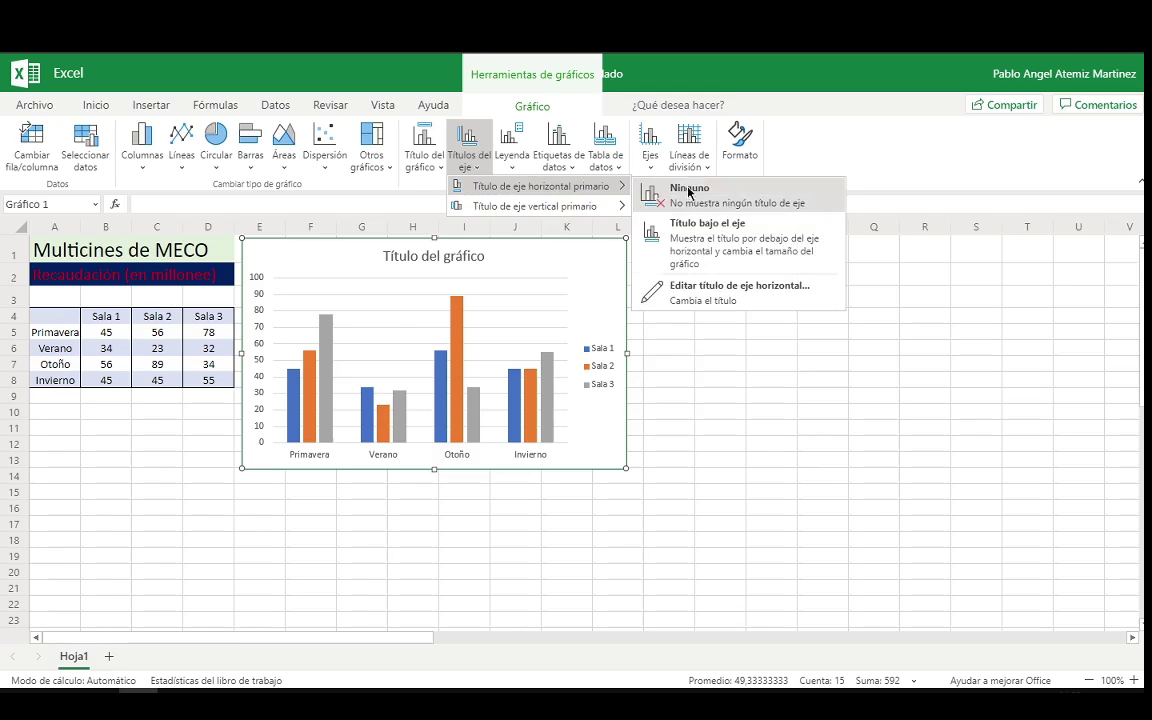
{"action": "left_click", "coordinate": [704, 285]}
{"action": "type", "text": "En cada estacion"}
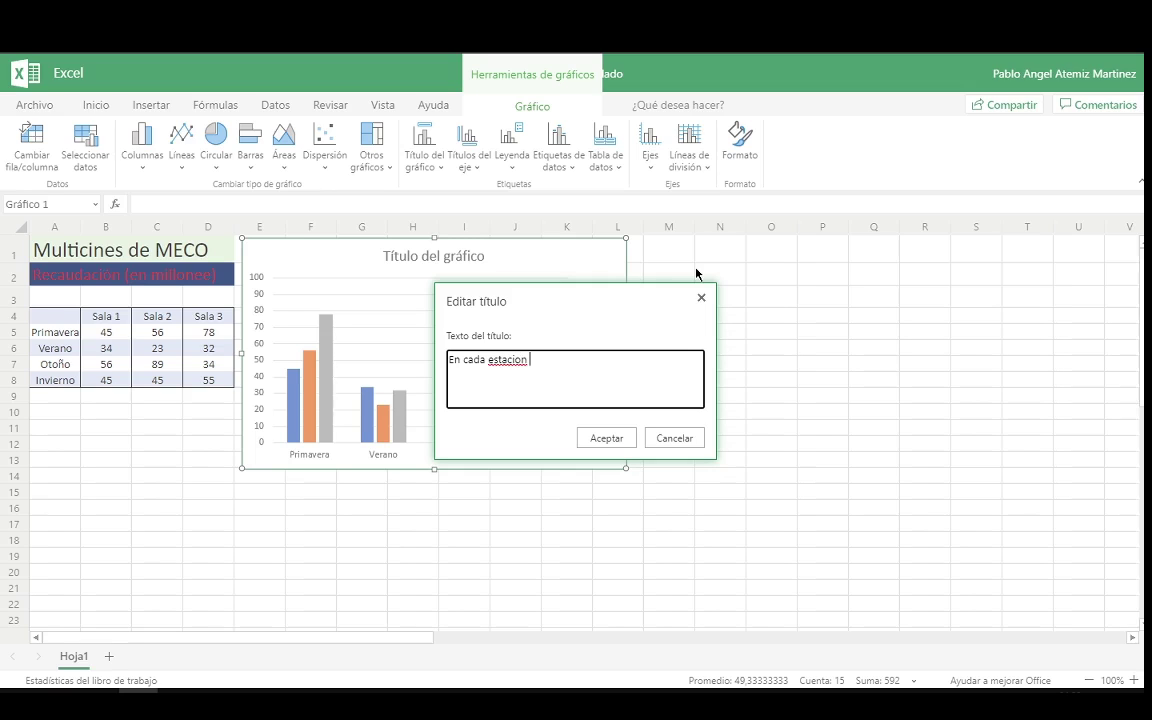
{"action": "right_click", "coordinate": [519, 358]}
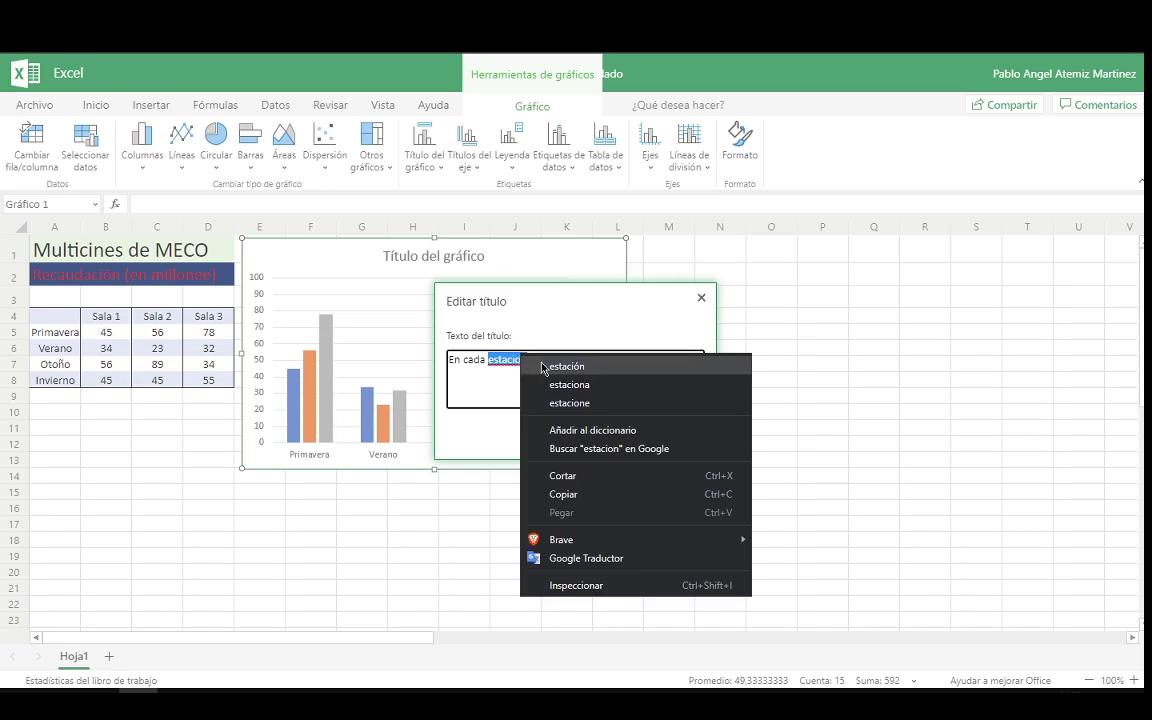
{"action": "left_click", "coordinate": [566, 366]}
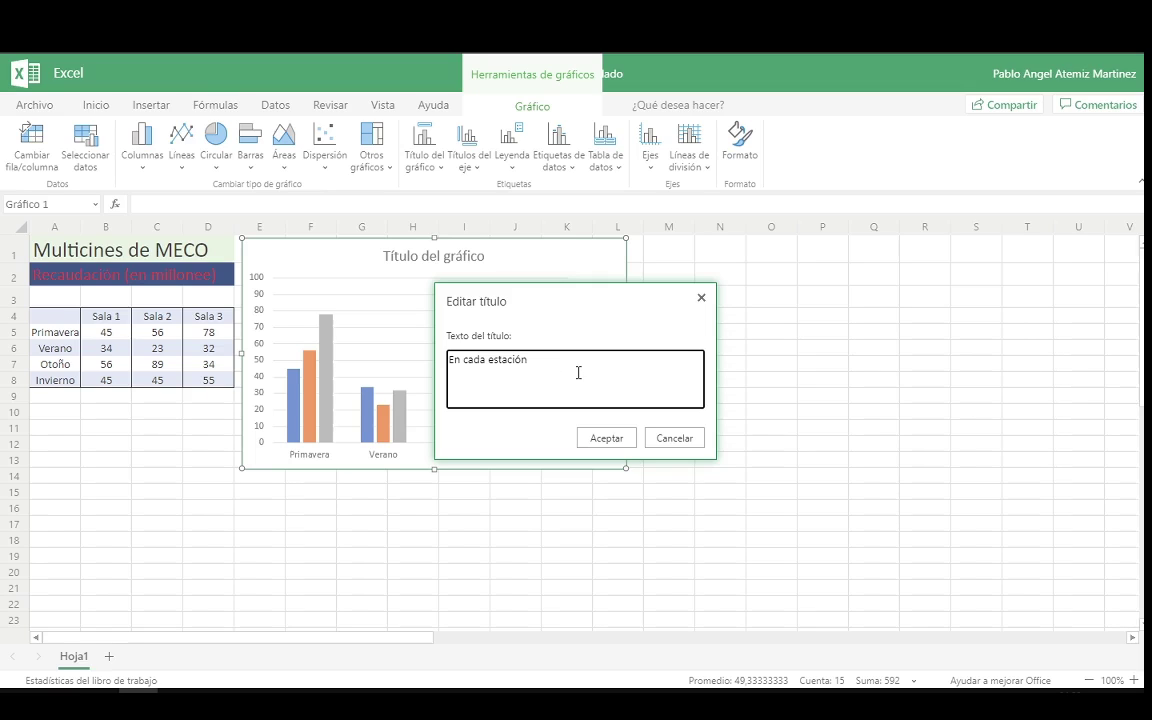
{"action": "key", "text": "BackSpace"}
{"action": "key", "text": "BackSpace"}
{"action": "key", "text": "BackSpace"}
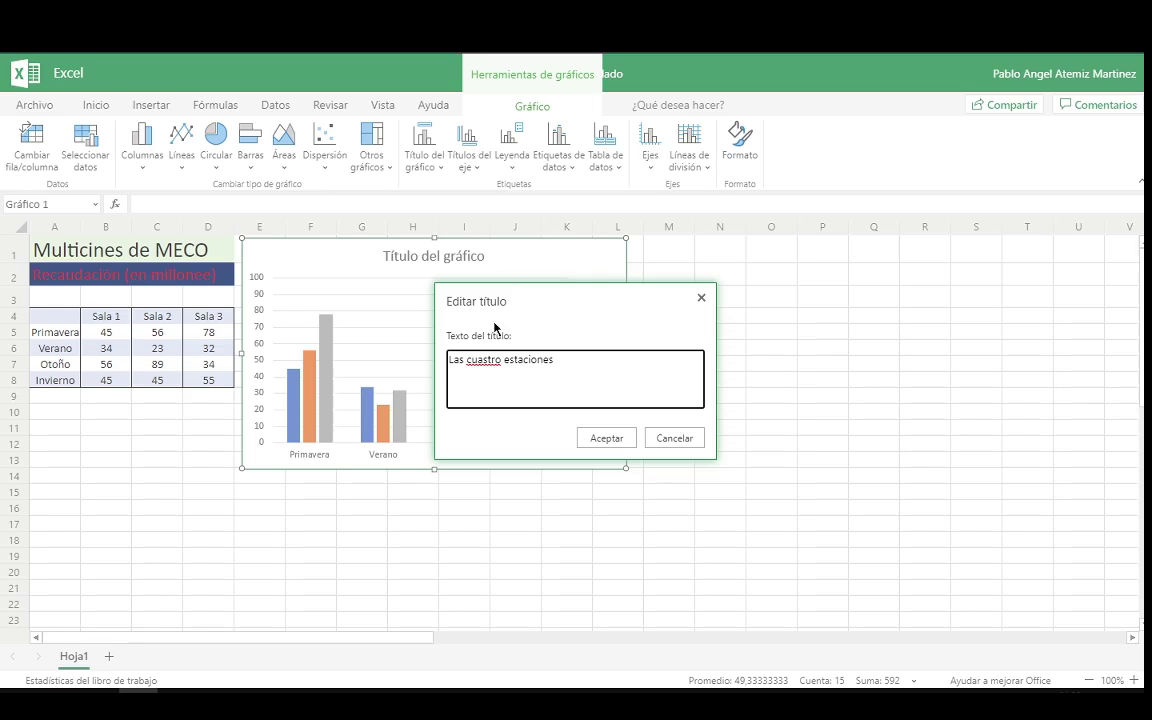
{"action": "right_click", "coordinate": [483, 358]}
{"action": "left_click", "coordinate": [535, 372]}
{"action": "type", "text": "."}
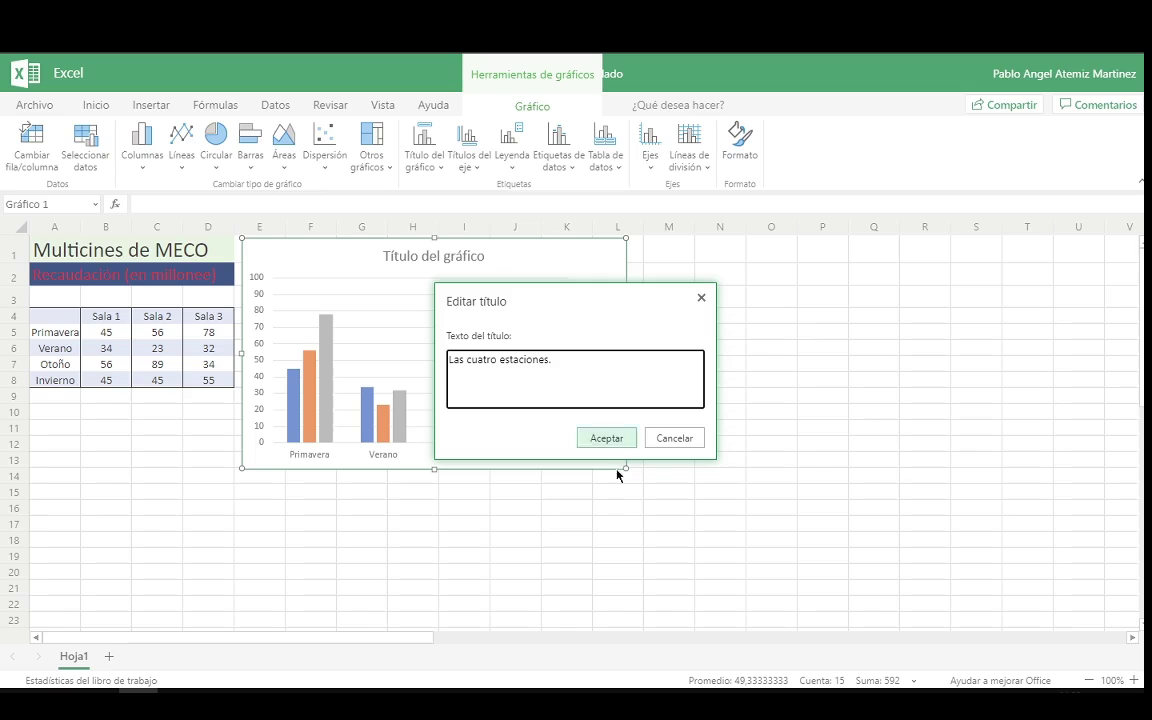
{"action": "left_click", "coordinate": [606, 438]}
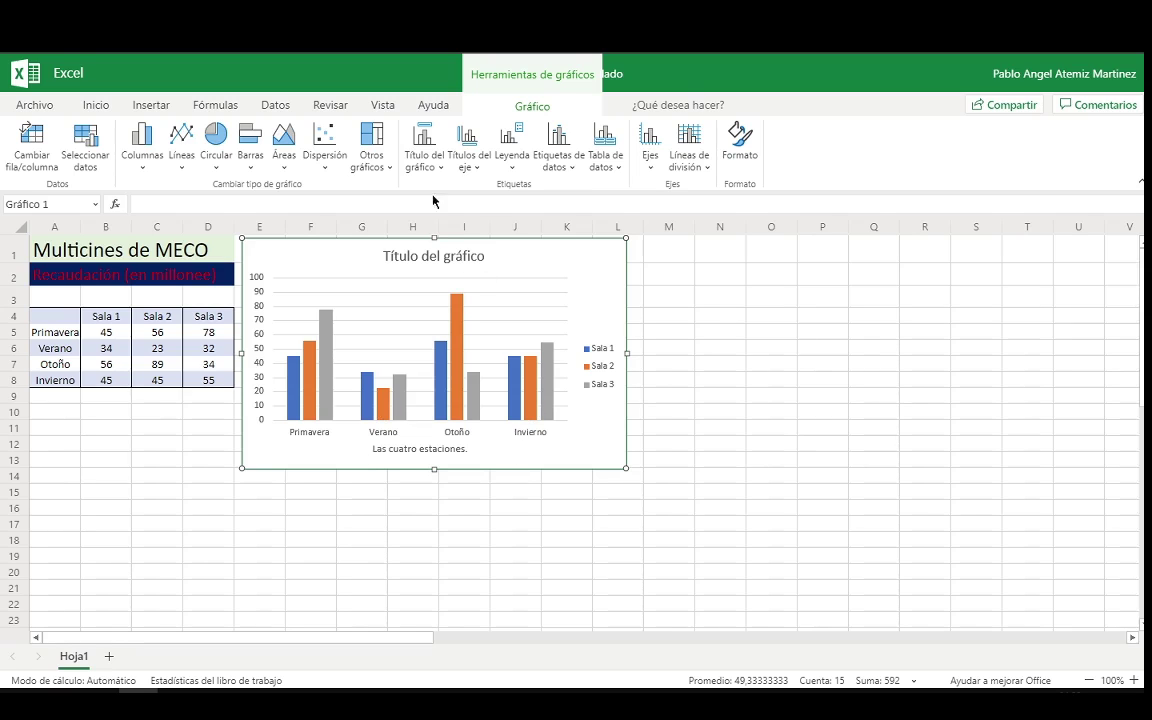
- Add the vertical axis title 'Personas.' beside the chart's value scale
{"action": "left_click", "coordinate": [470, 150]}
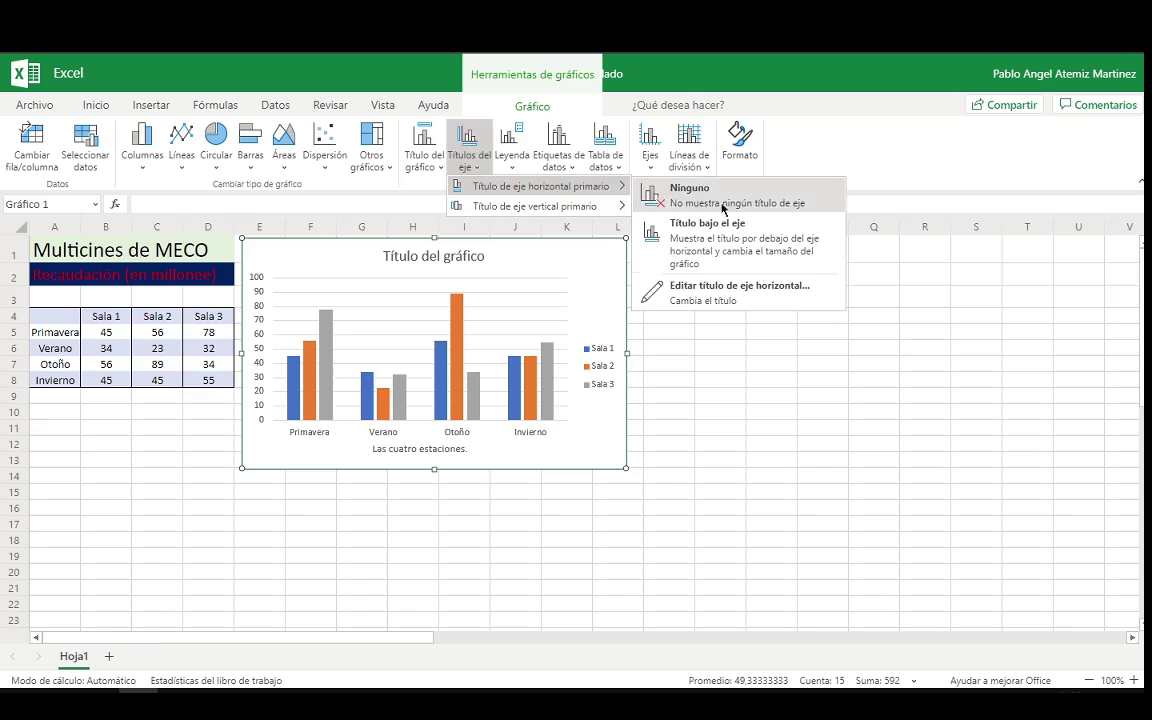
{"action": "left_click", "coordinate": [654, 282]}
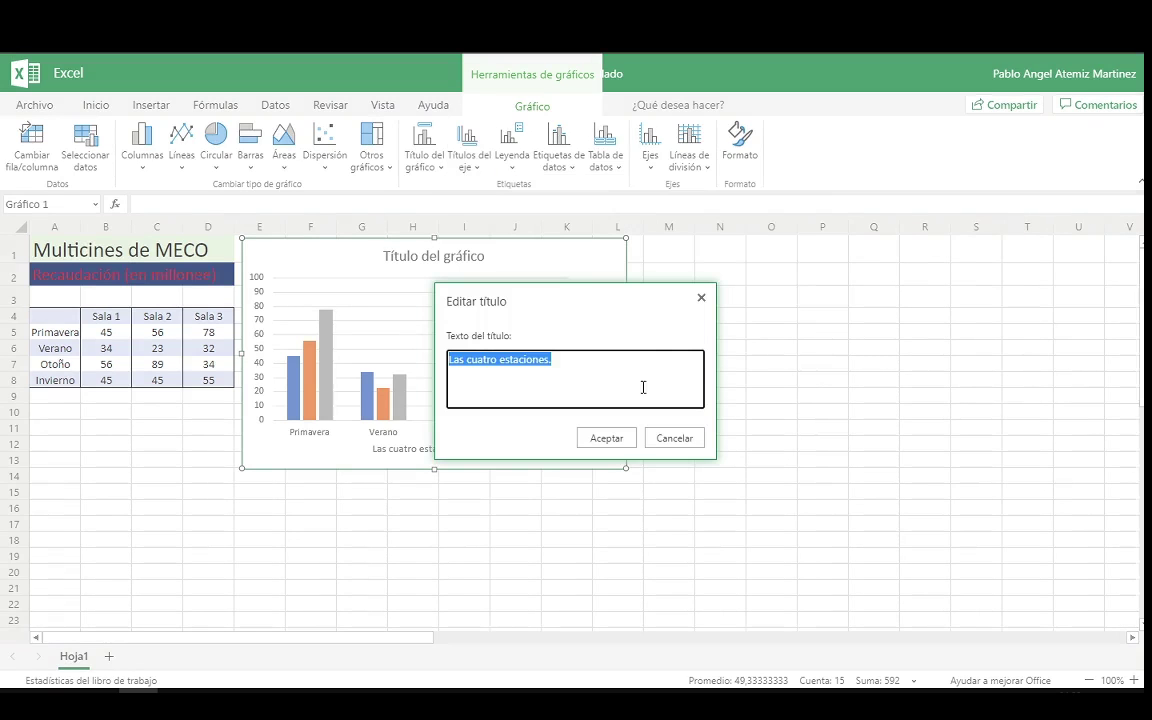
{"action": "left_click", "coordinate": [651, 438]}
{"action": "left_click", "coordinate": [474, 162]}
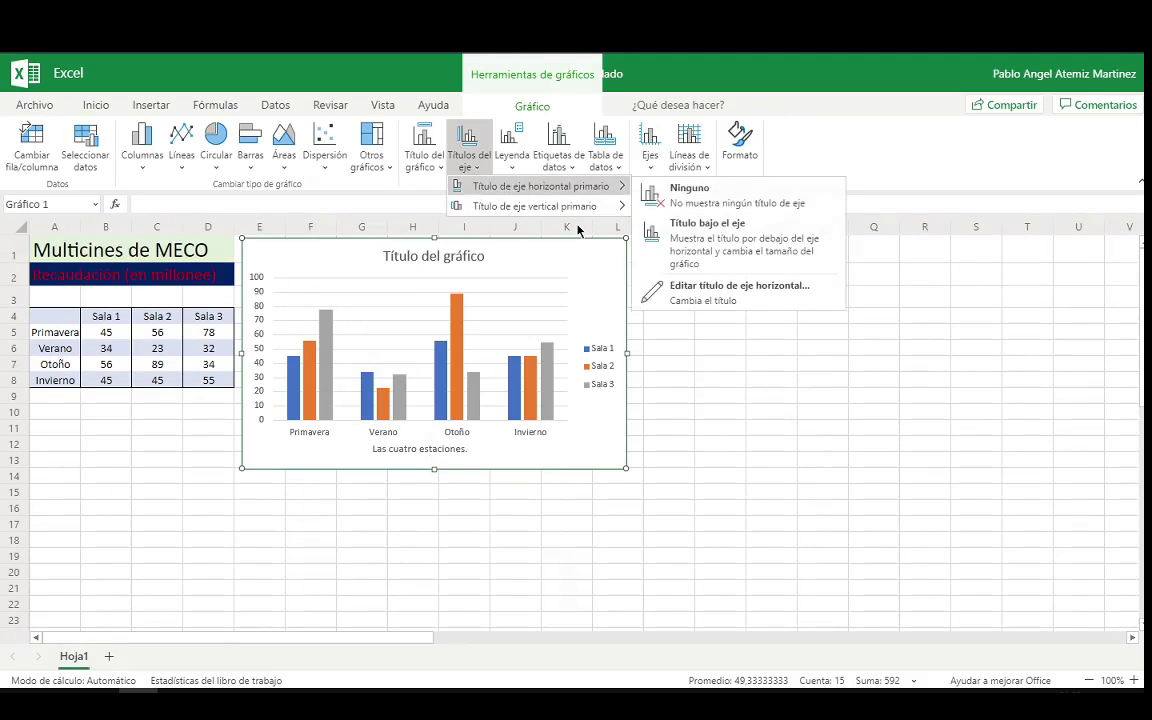
{"action": "mouse_move", "coordinate": [560, 206]}
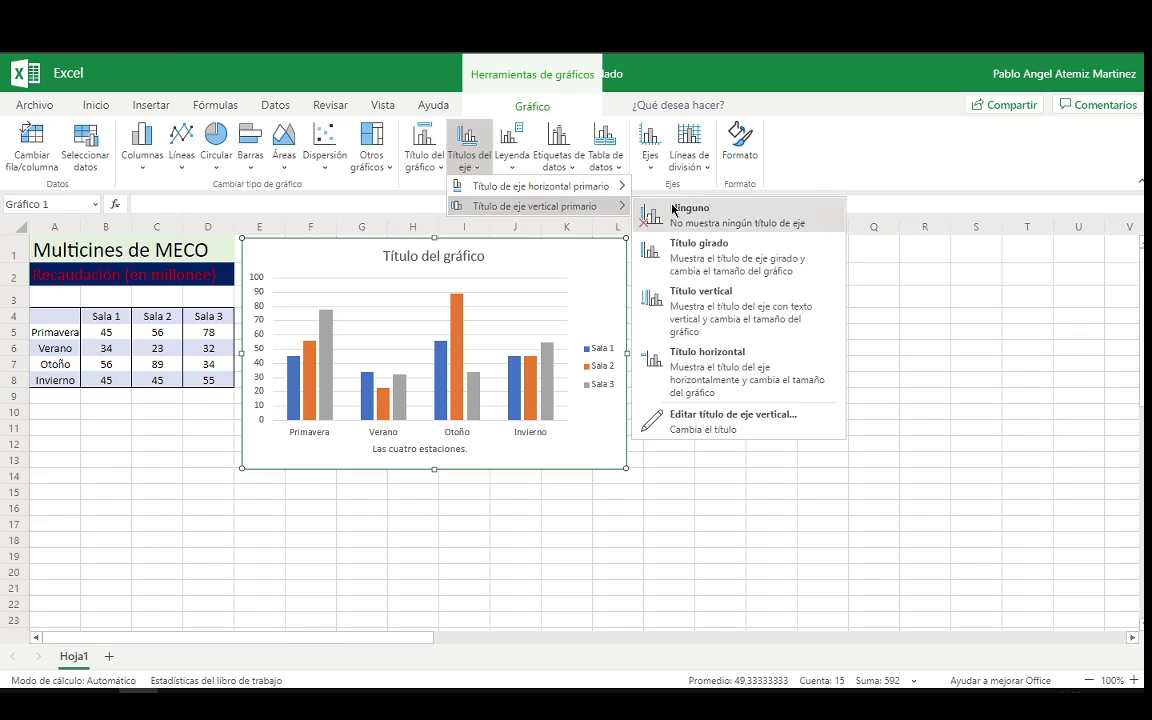
{"action": "left_click", "coordinate": [706, 432]}
{"action": "type", "text": "Personas."}
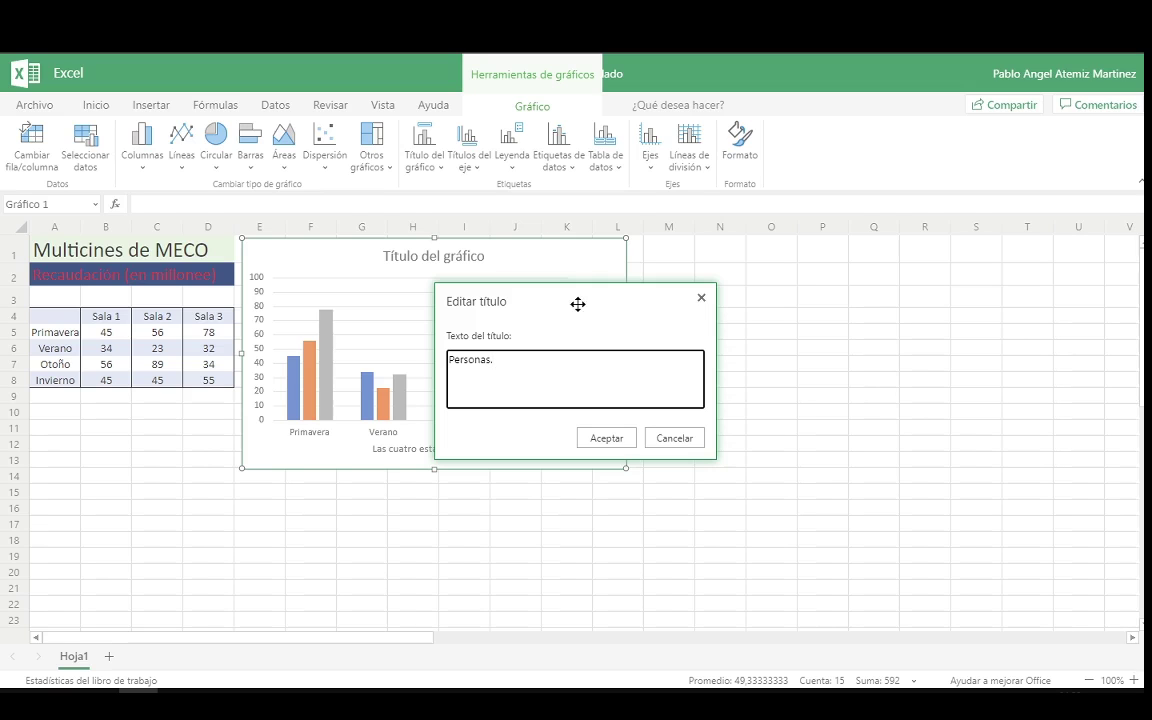
{"action": "left_click", "coordinate": [606, 437]}
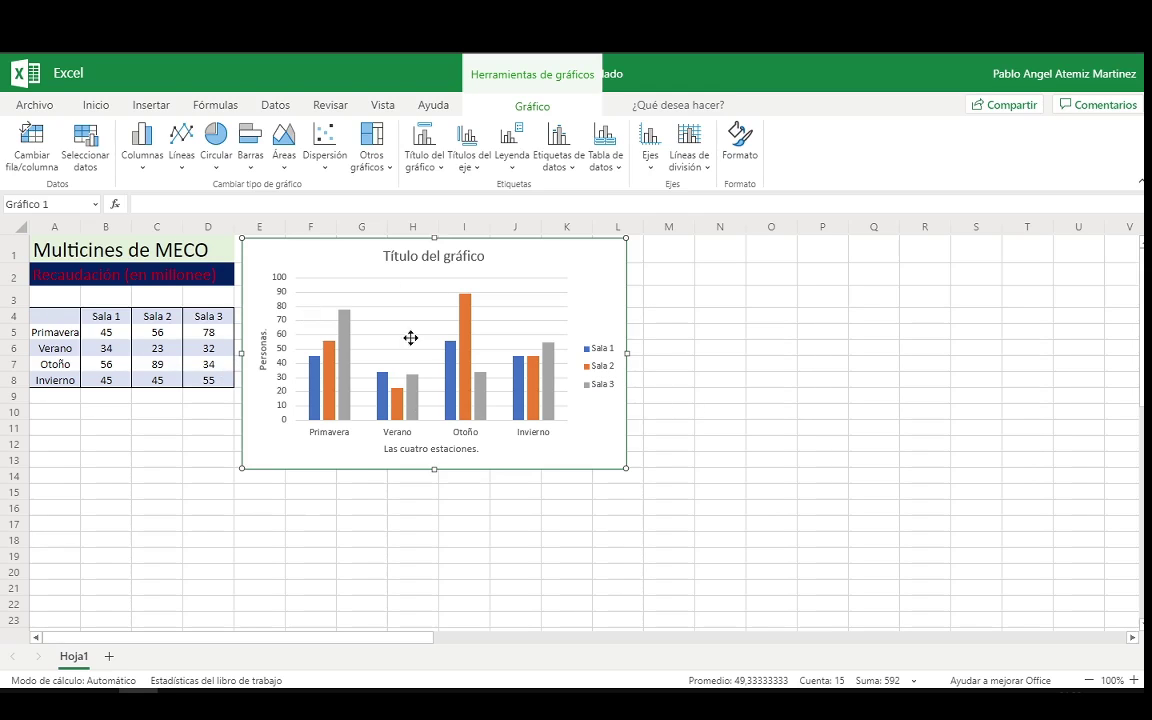
- Change the chart title to 'Meco' and show the chart Formato pane
{"action": "left_click", "coordinate": [424, 155]}
{"action": "left_click", "coordinate": [490, 352]}
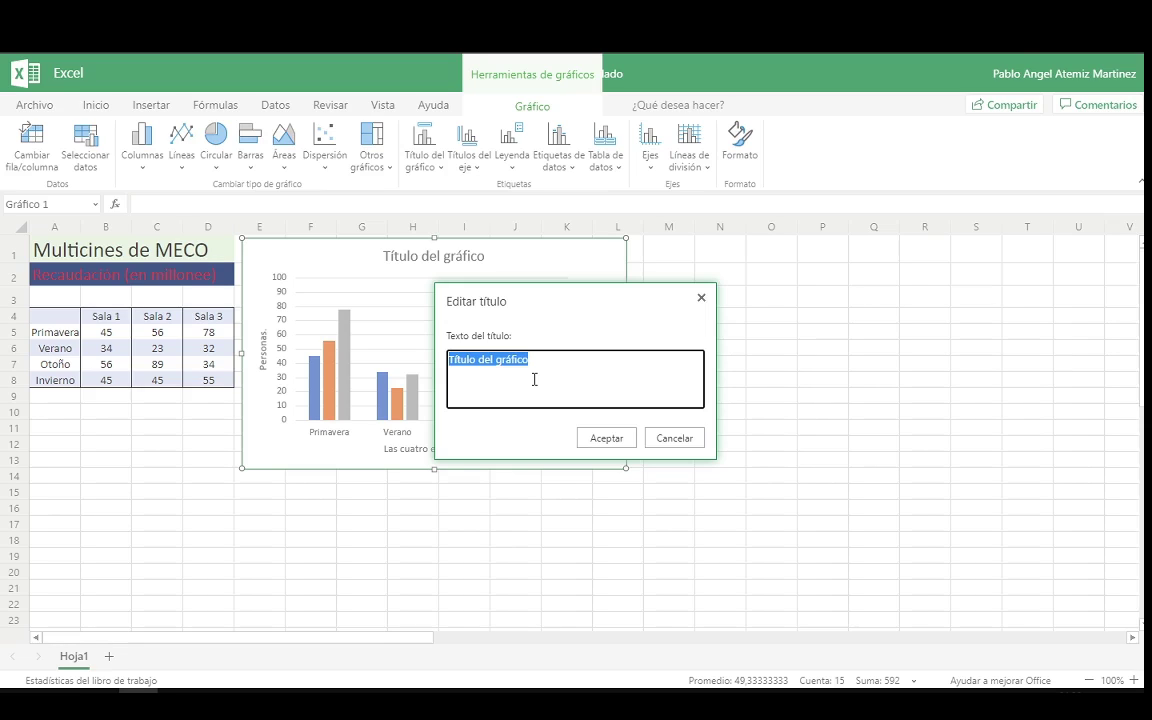
{"action": "type", "text": "Meco"}
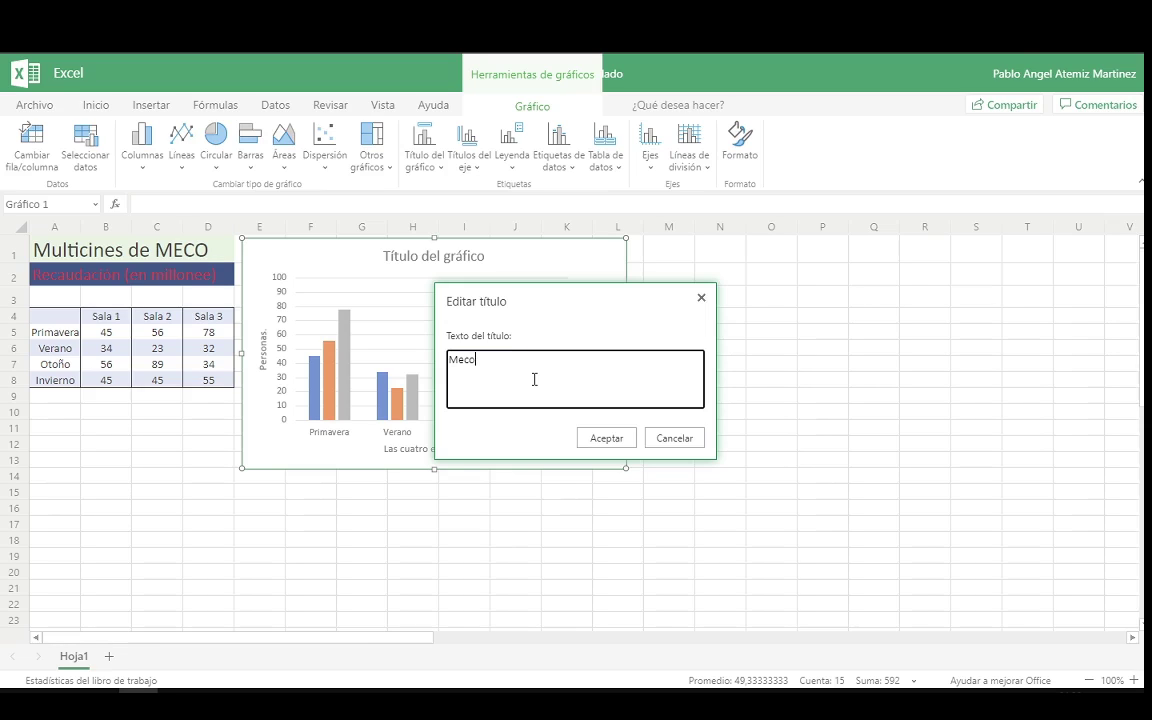
{"action": "left_click", "coordinate": [605, 433]}
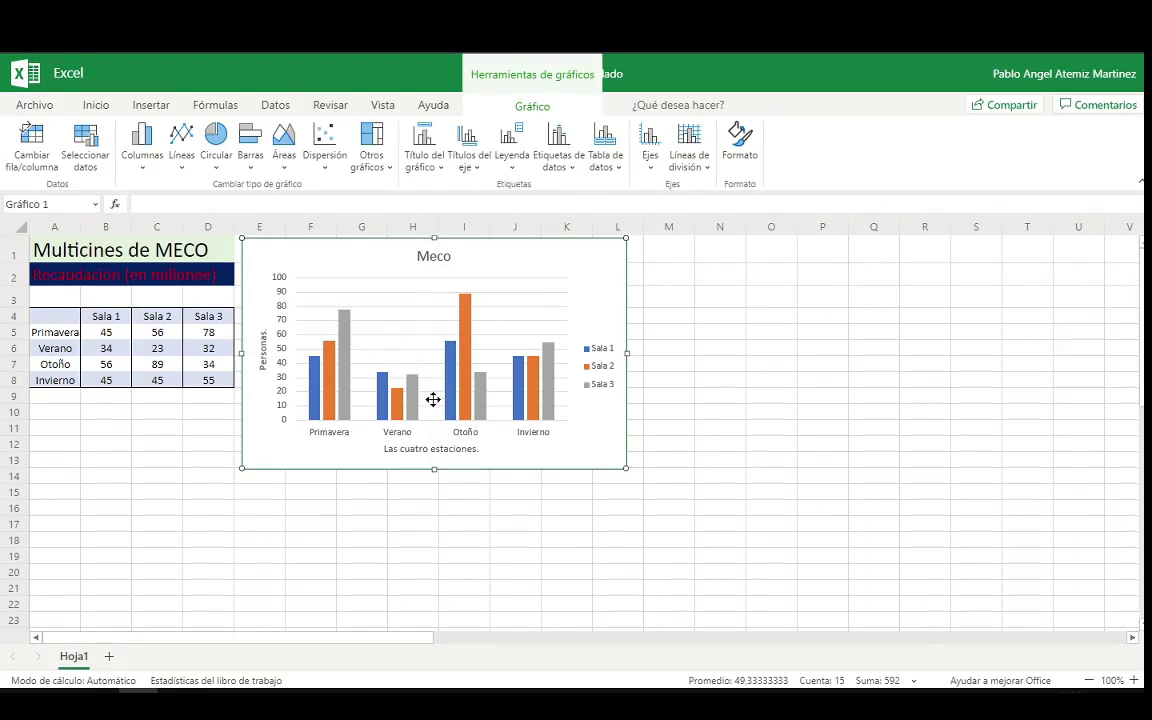
{"action": "left_click", "coordinate": [740, 140]}
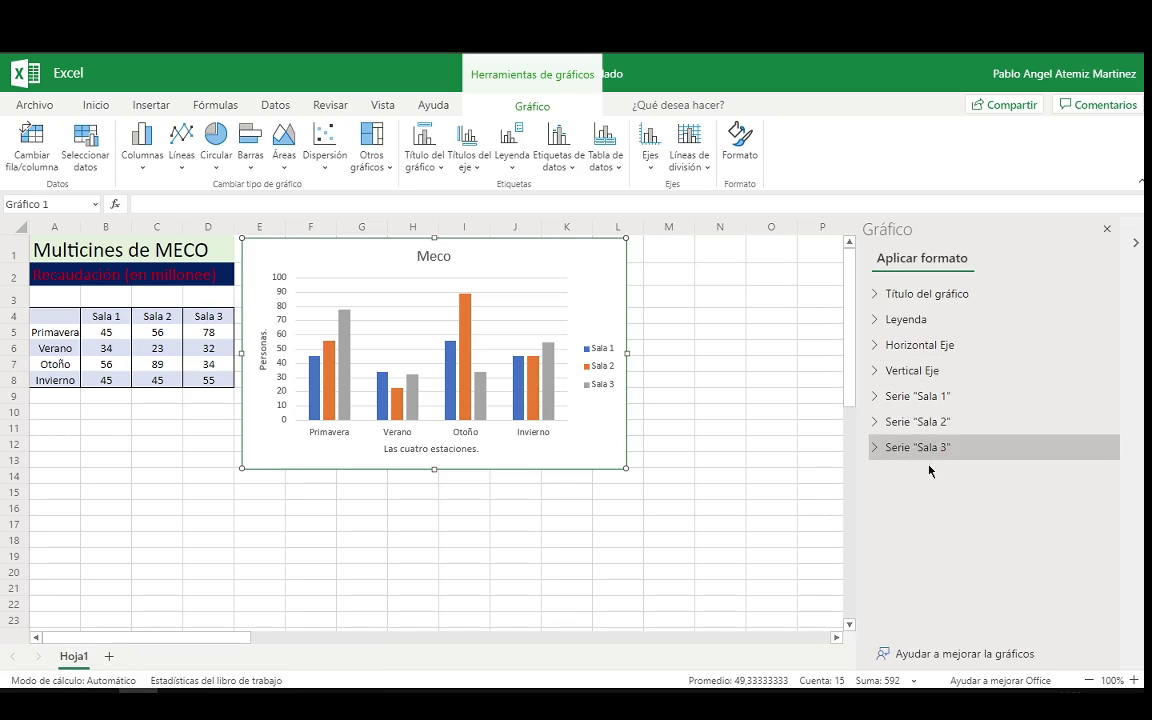
- Fill the series bars: Sala 3 green, Sala 2 gold and Sala 1 yellow
{"action": "left_click", "coordinate": [925, 448]}
{"action": "left_click", "coordinate": [920, 509]}
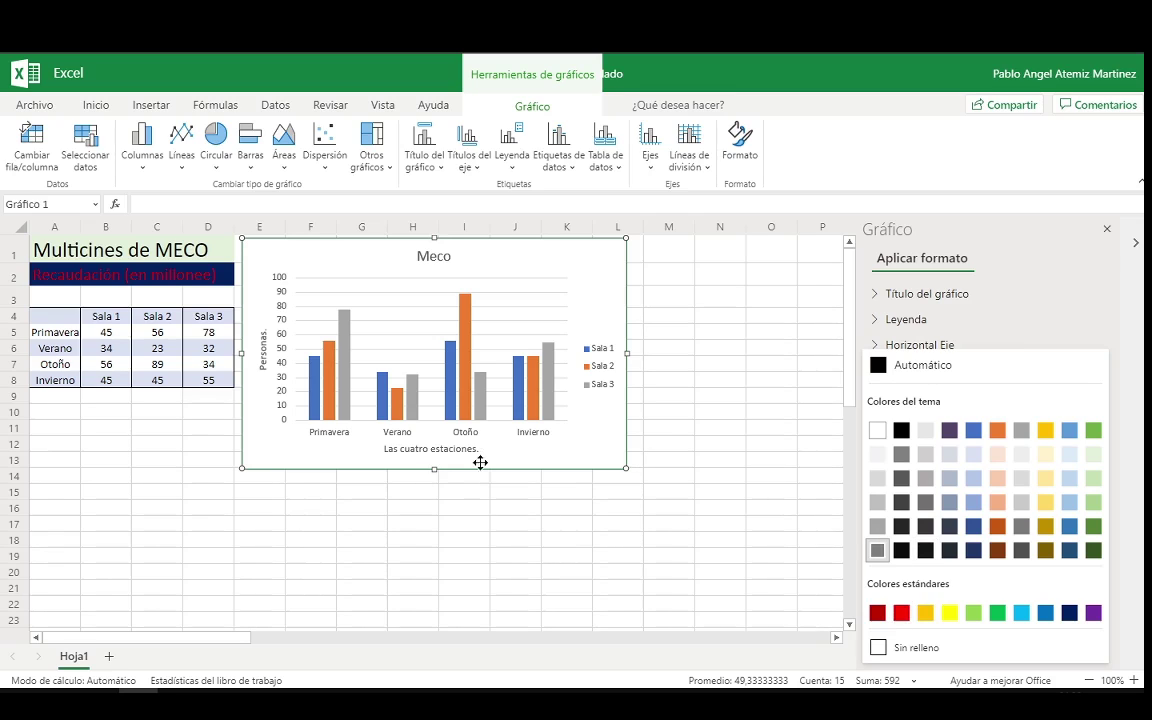
{"action": "left_click", "coordinate": [999, 619]}
{"action": "left_click", "coordinate": [916, 421]}
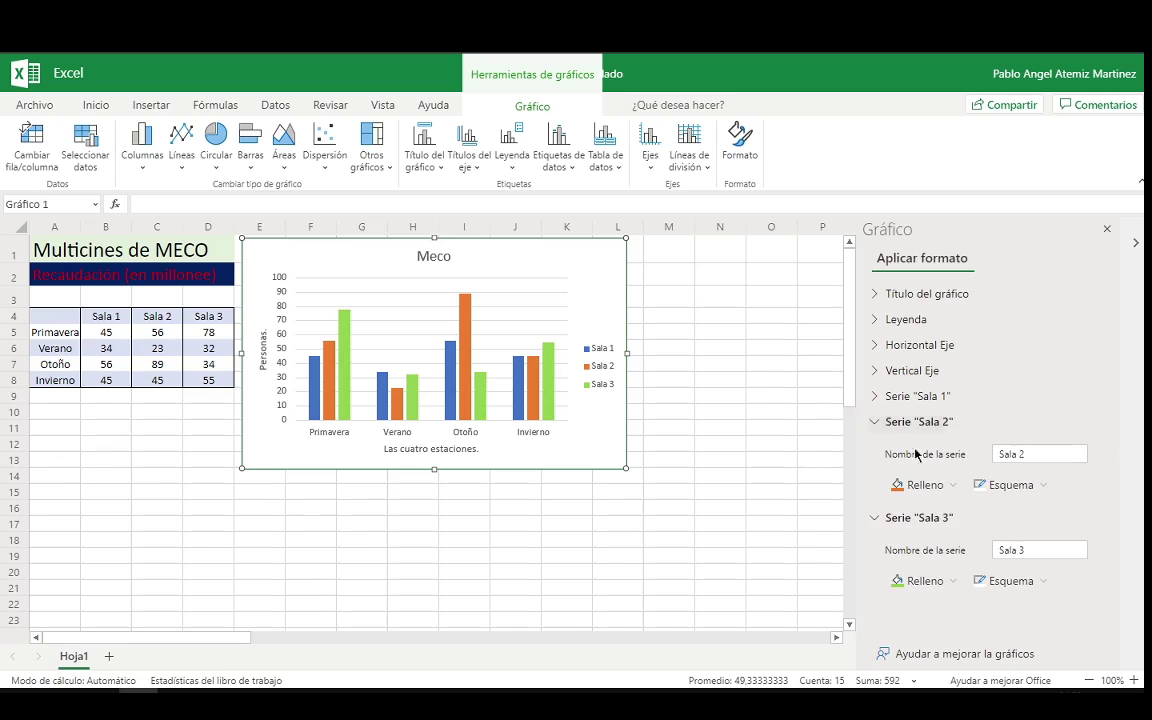
{"action": "left_click", "coordinate": [925, 485]}
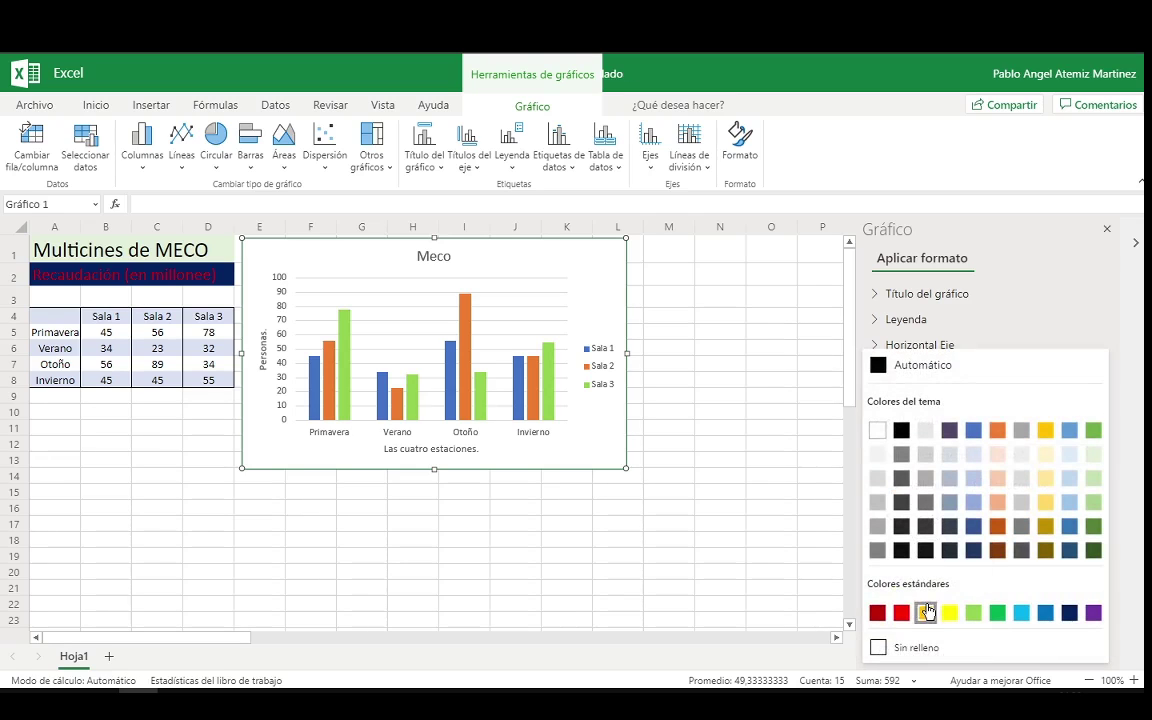
{"action": "left_click", "coordinate": [927, 612]}
{"action": "left_click", "coordinate": [918, 396]}
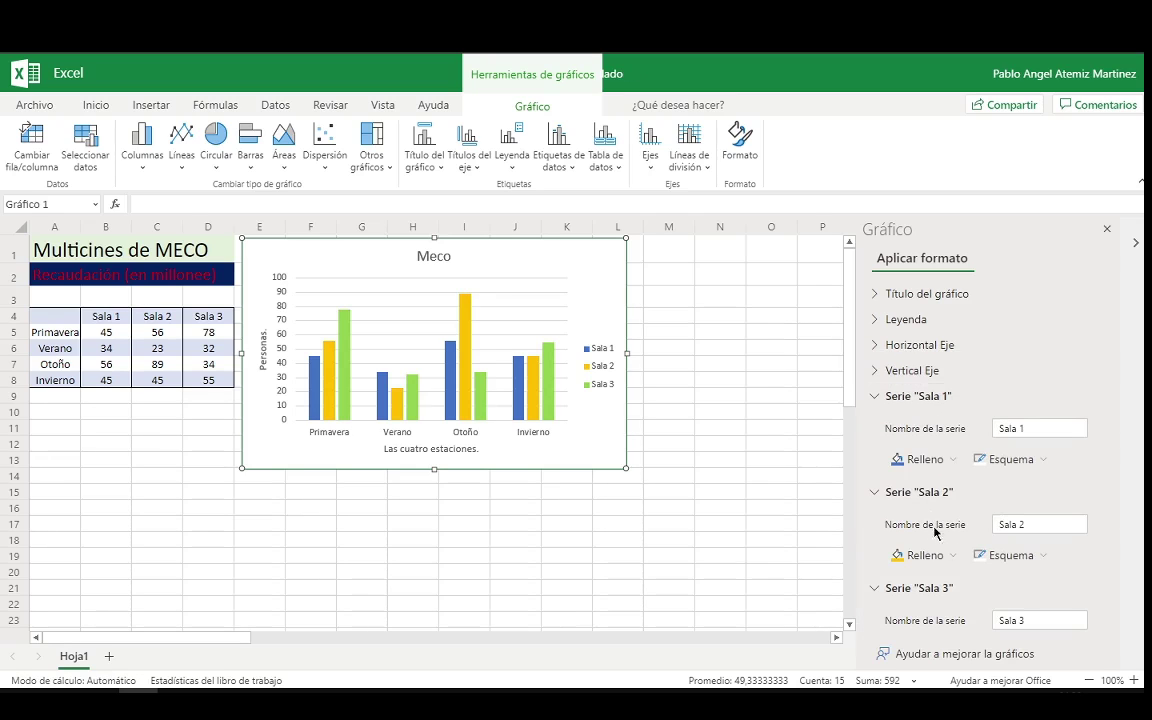
{"action": "left_click", "coordinate": [918, 460]}
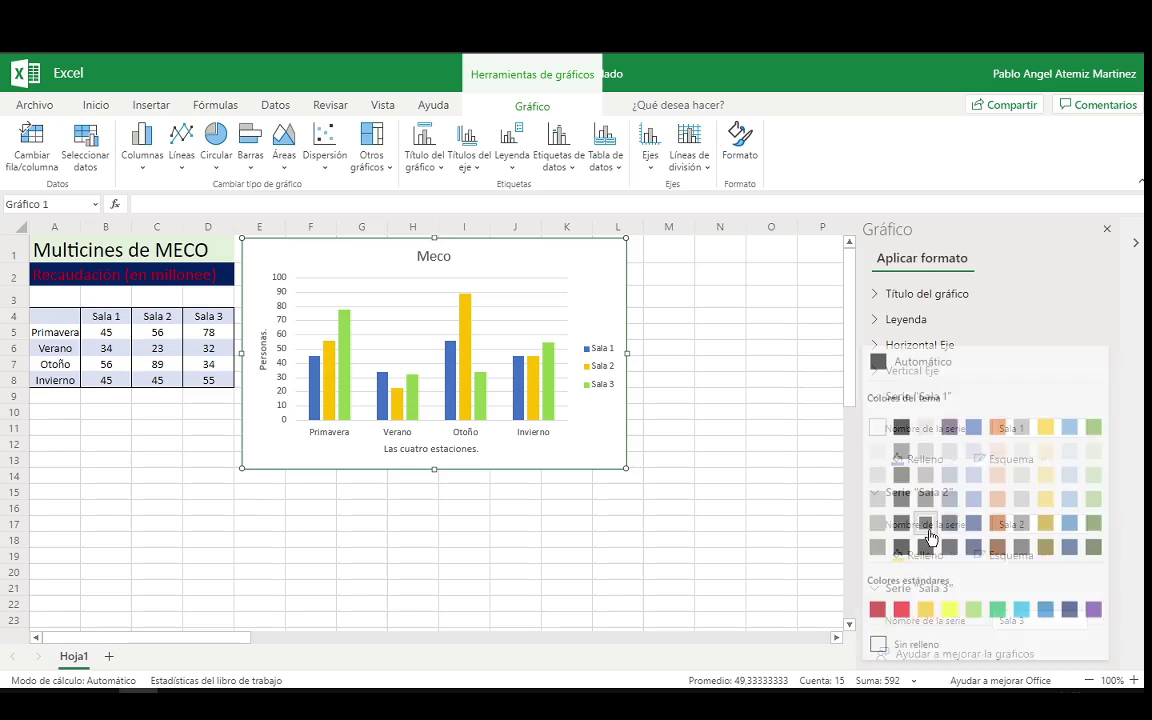
{"action": "left_click", "coordinate": [949, 612]}
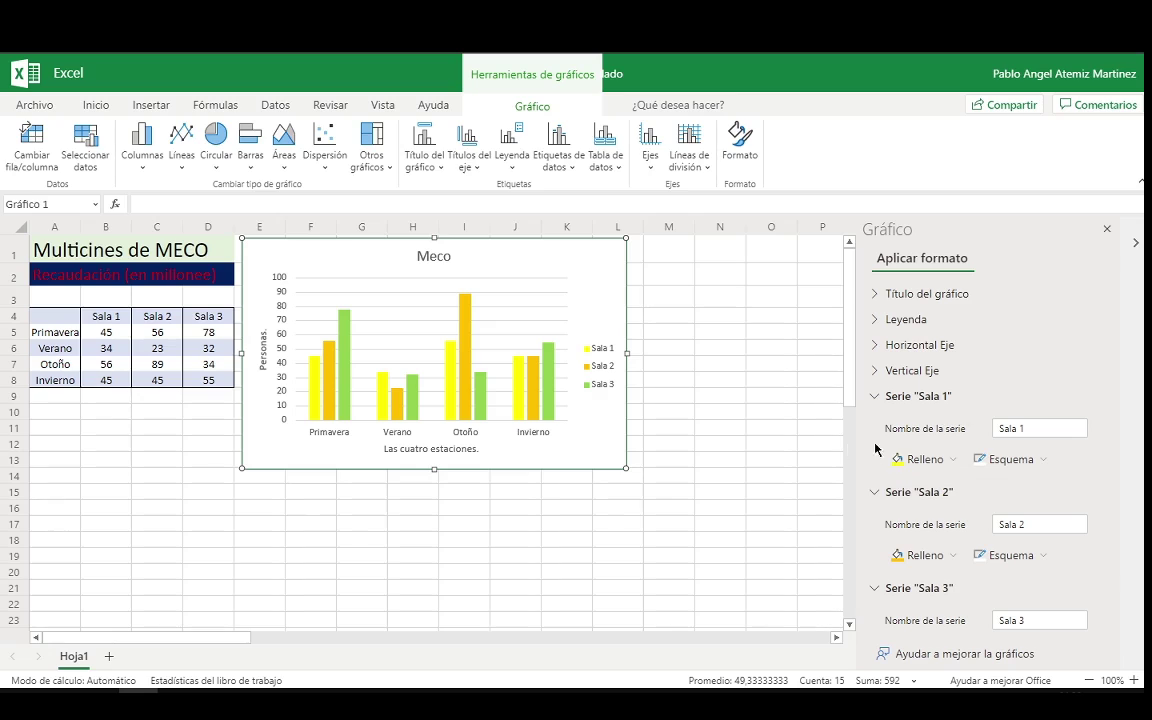
{"action": "left_click", "coordinate": [1045, 431]}
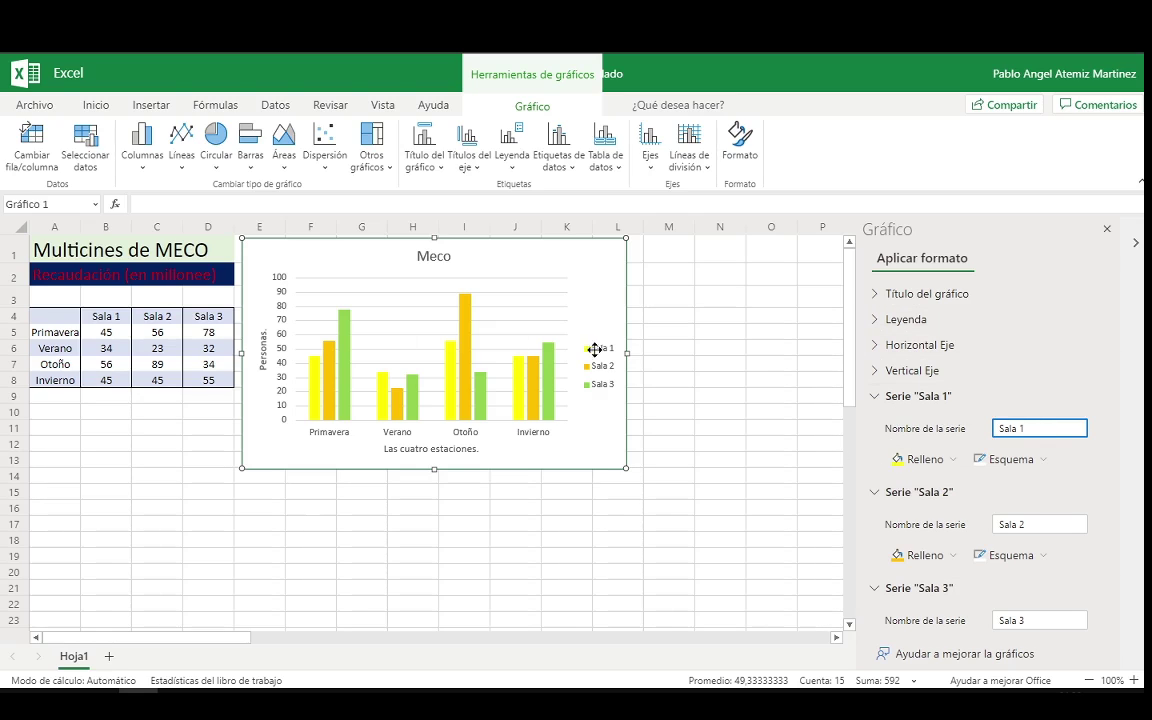
- Overwrite the Sala 1, Sala 2 and Sala 3 series names in the Gráfico pane
{"action": "left_click_drag", "start_coordinate": [1049, 425], "coordinate": [946, 430]}
{"action": "type", "text": "1"}
{"action": "left_click_drag", "start_coordinate": [1057, 522], "coordinate": [970, 512]}
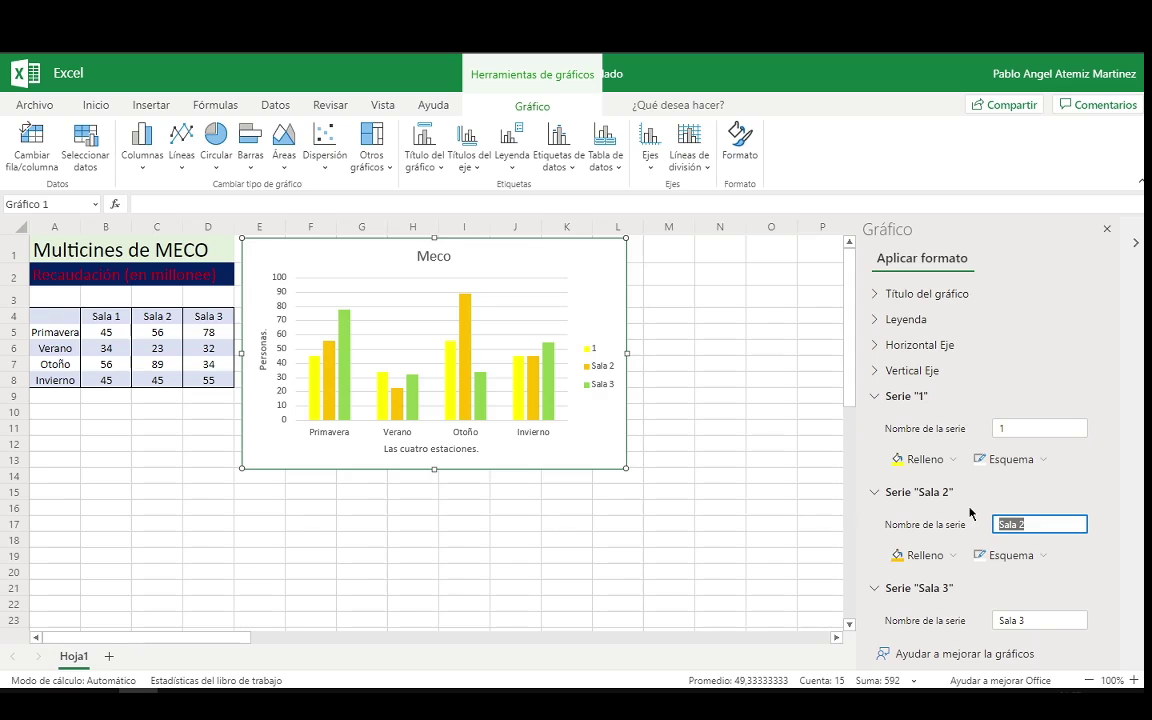
{"action": "type", "text": "2"}
{"action": "left_click_drag", "start_coordinate": [1063, 620], "coordinate": [970, 622]}
{"action": "type", "text": "3"}
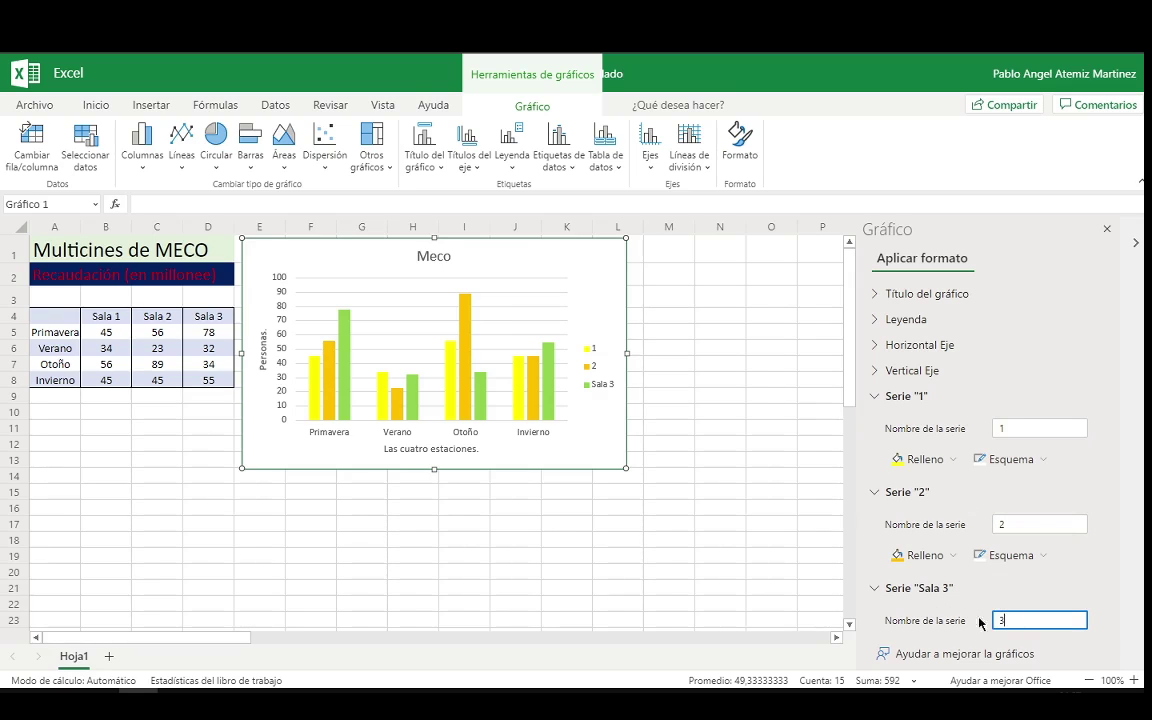
- Complete the series names as Bellas artes, 5 mayo and Jaja, then close the pane
{"action": "left_click", "coordinate": [1036, 430]}
{"action": "type", "text": "Bellas"}
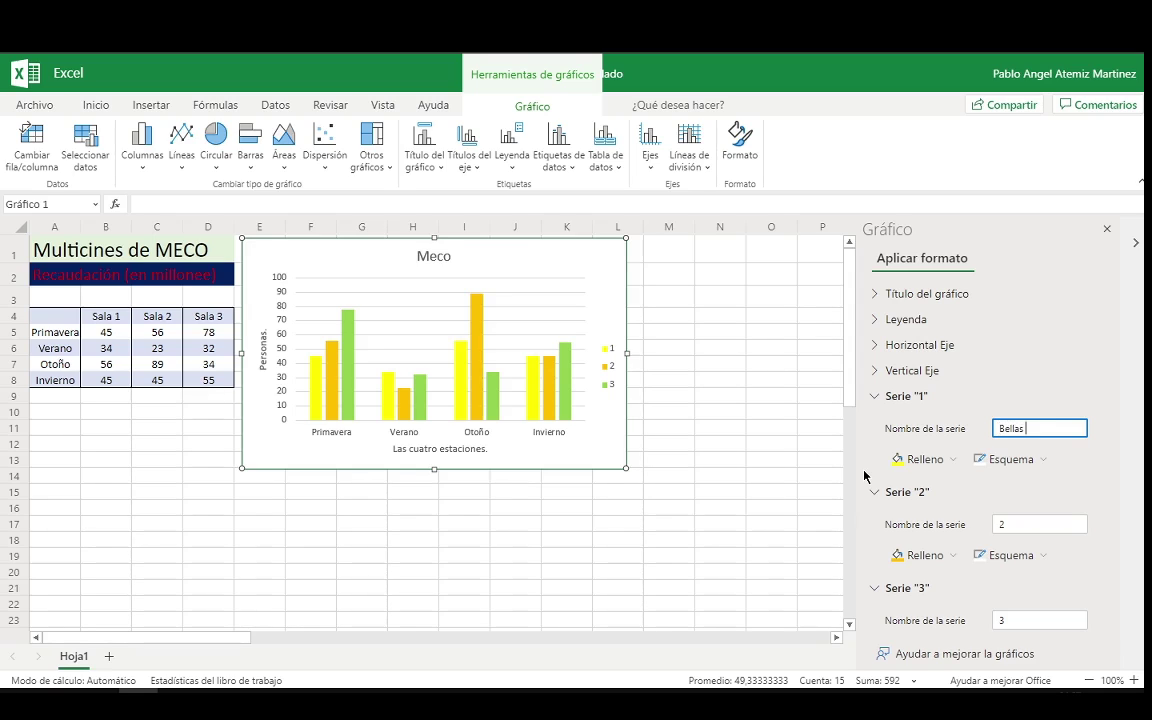
{"action": "type", "text": "arte"}
{"action": "type", "text": "s"}
{"action": "left_click", "coordinate": [1028, 522]}
{"action": "type", "text": "5 ma"}
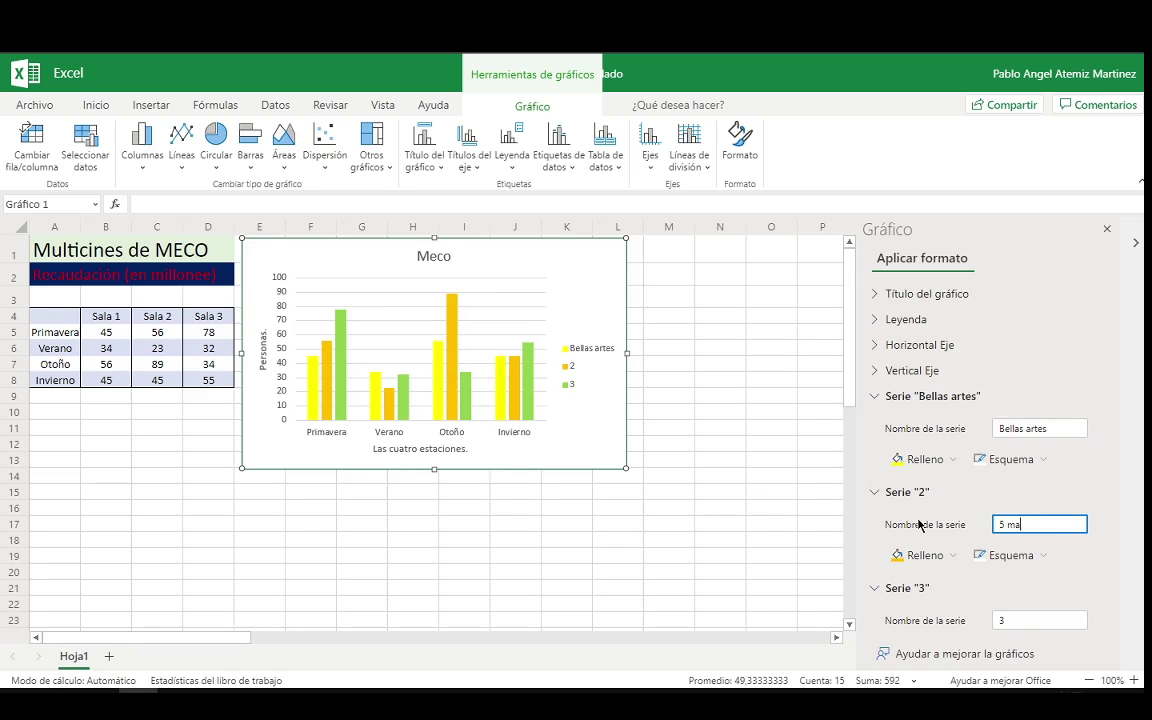
{"action": "type", "text": "yo"}
{"action": "left_click", "coordinate": [1000, 620]}
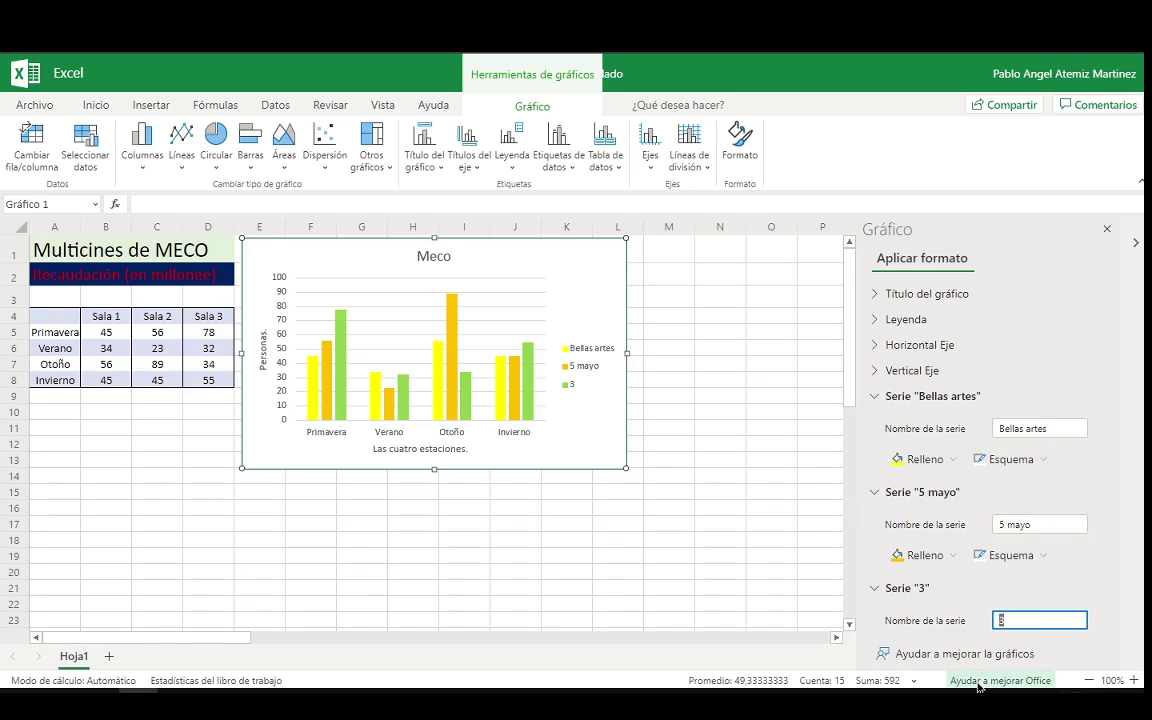
{"action": "type", "text": "1"}
{"action": "key", "text": "Return"}
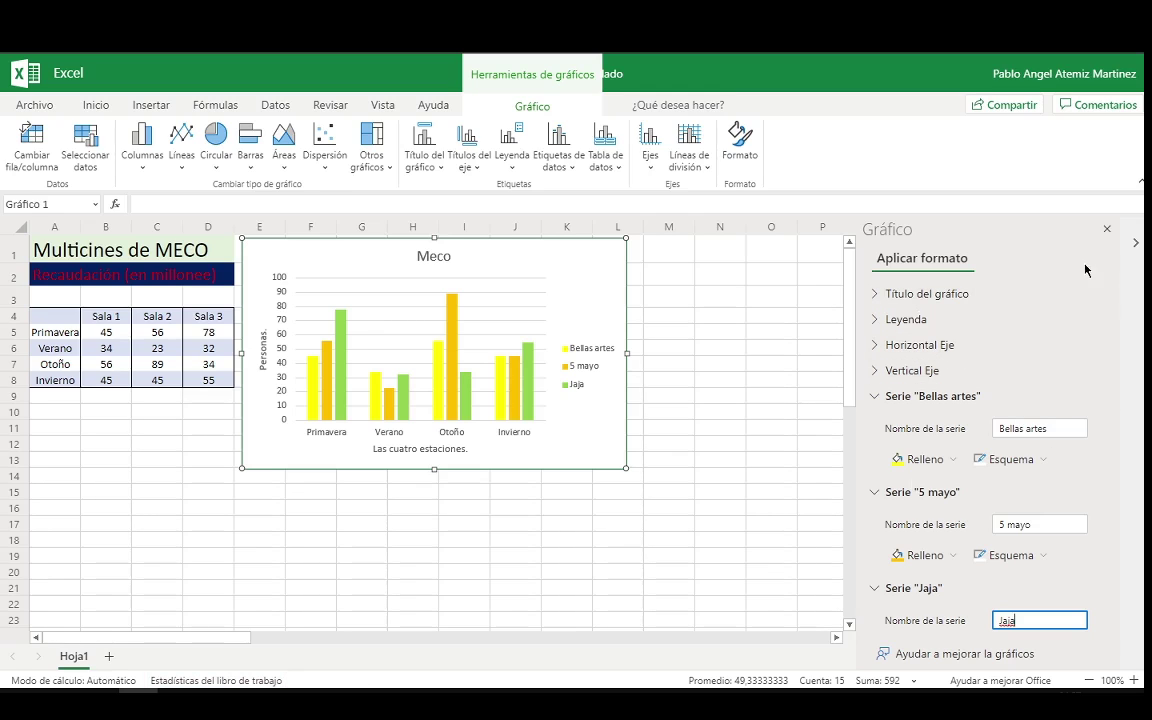
{"action": "left_click", "coordinate": [1106, 234]}
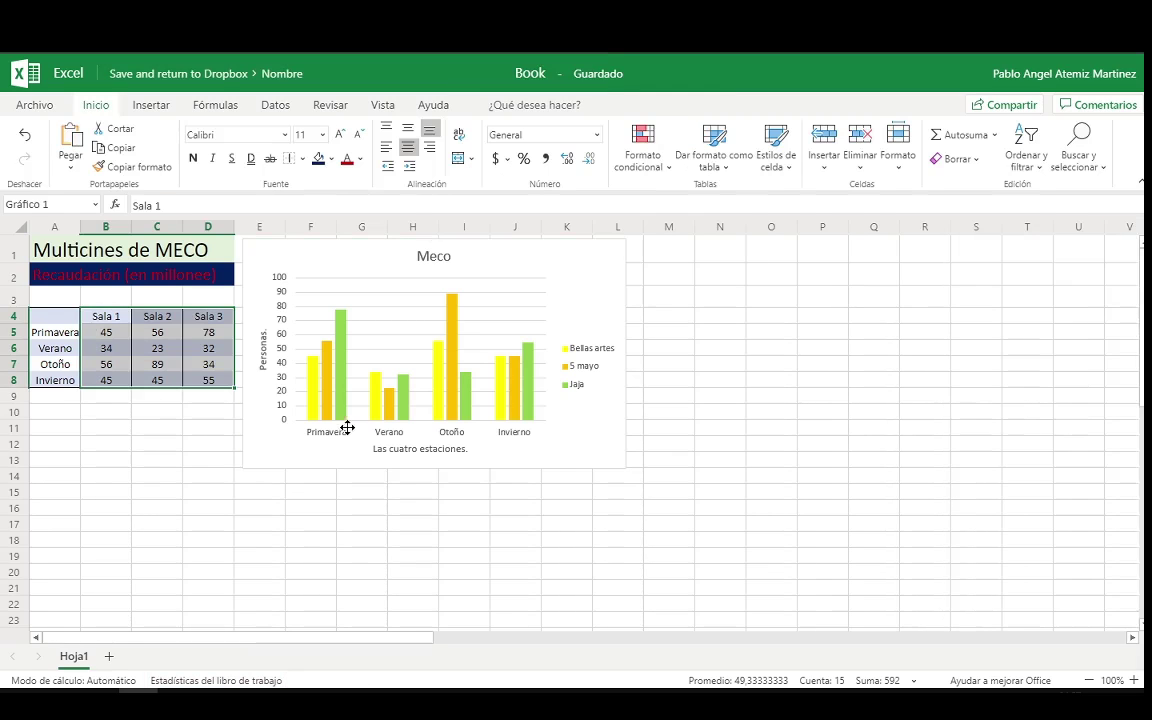
{"action": "left_click", "coordinate": [160, 428]}
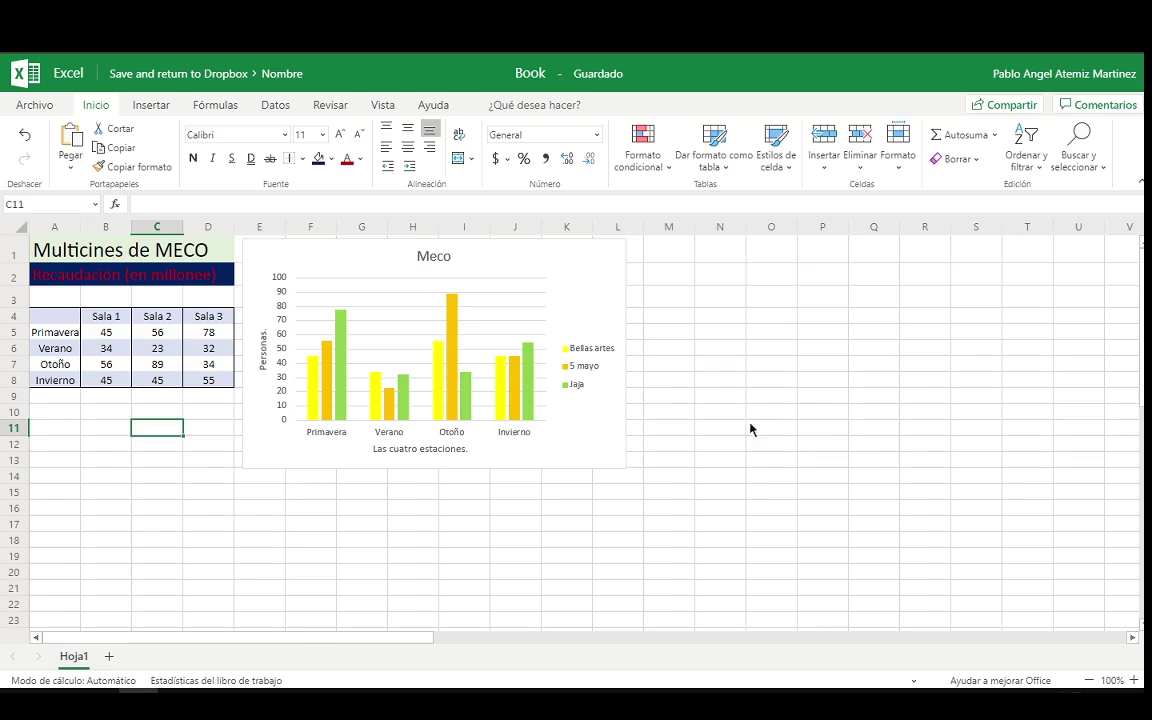
{"action": "left_click", "coordinate": [204, 488]}
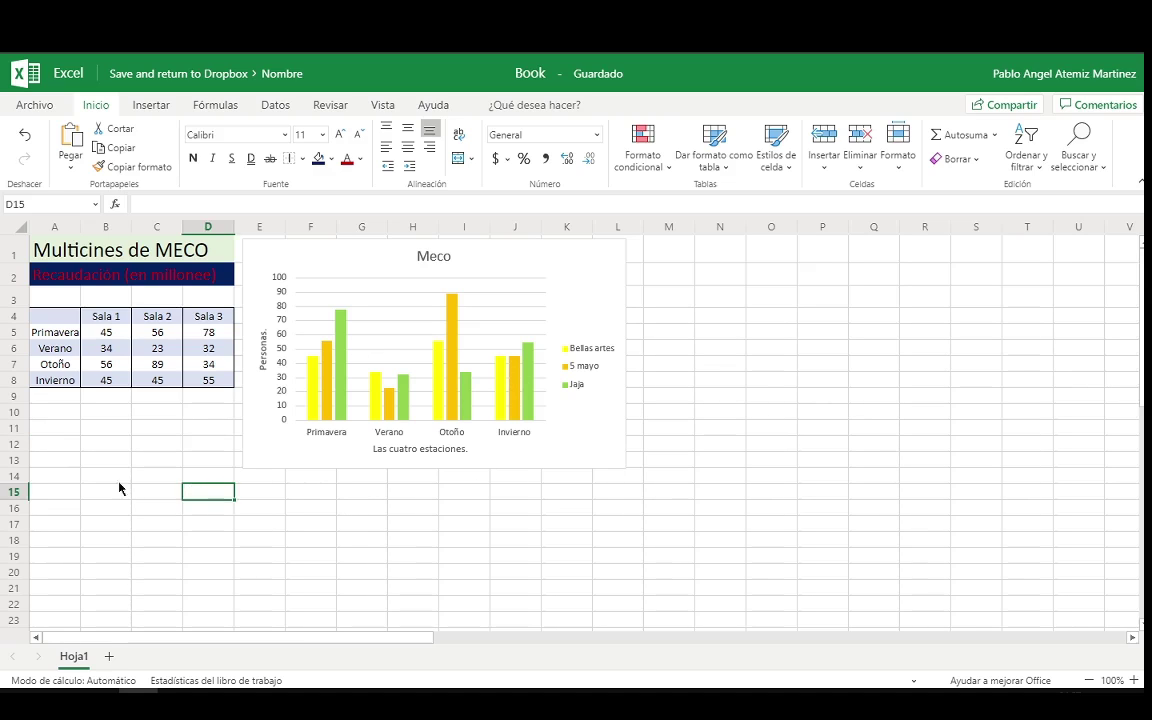
{"action": "left_click", "coordinate": [119, 488]}
{"action": "left_click", "coordinate": [72, 495]}
{"action": "left_click", "coordinate": [103, 432]}
{"action": "left_click", "coordinate": [71, 323]}
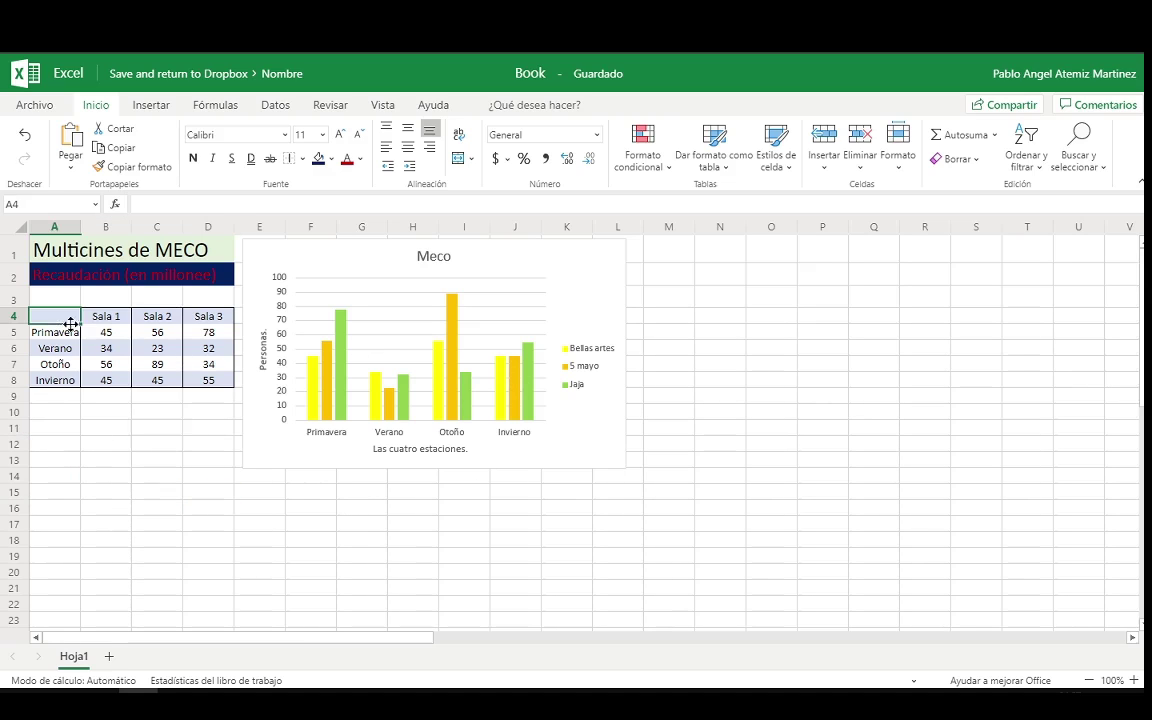
{"action": "left_click_drag", "start_coordinate": [71, 323], "coordinate": [157, 364]}
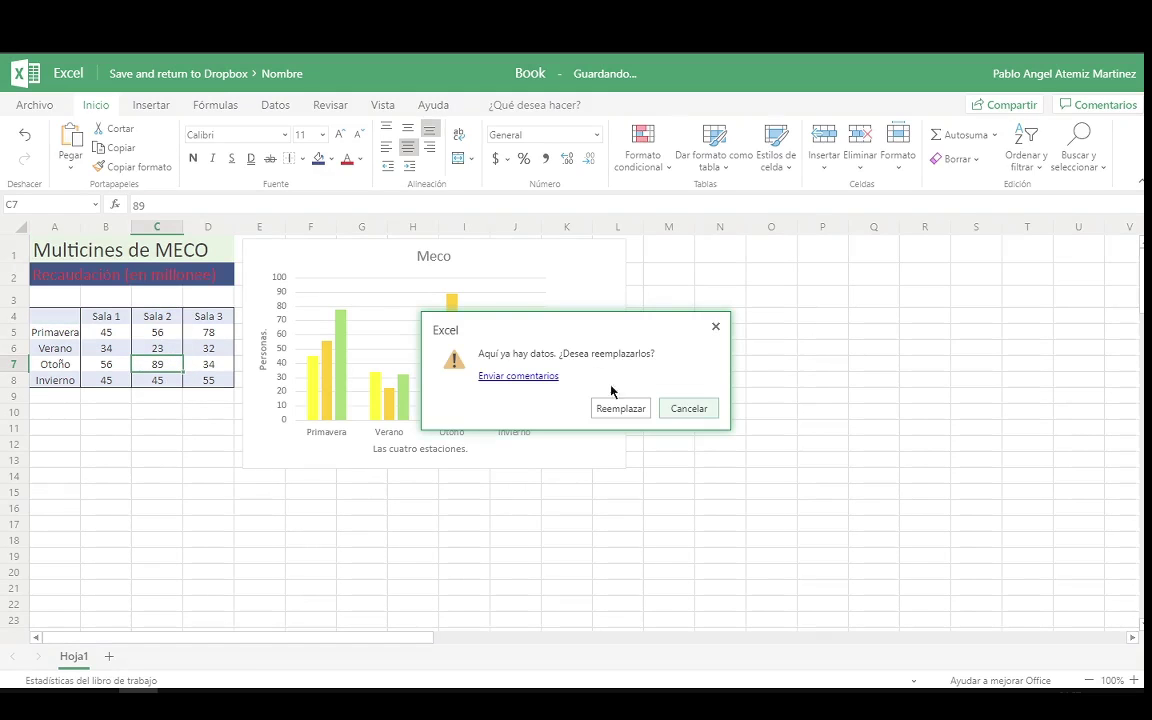
{"action": "left_click", "coordinate": [676, 408]}
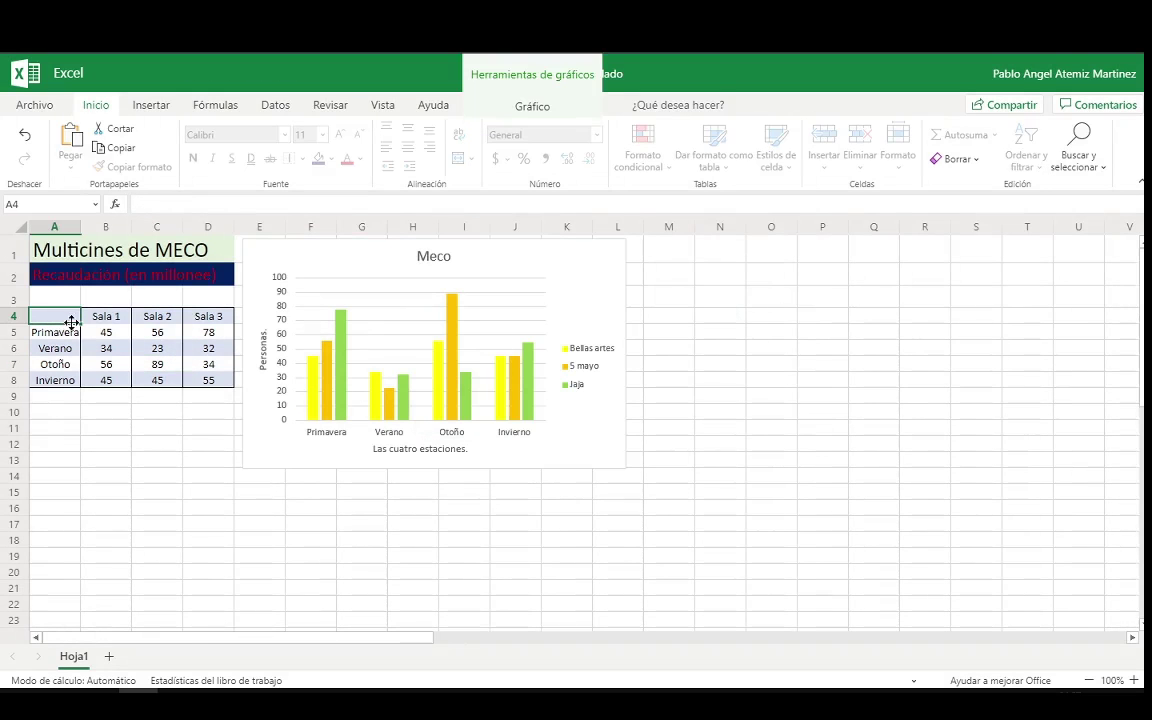
{"action": "left_click_drag", "start_coordinate": [75, 319], "coordinate": [208, 380]}
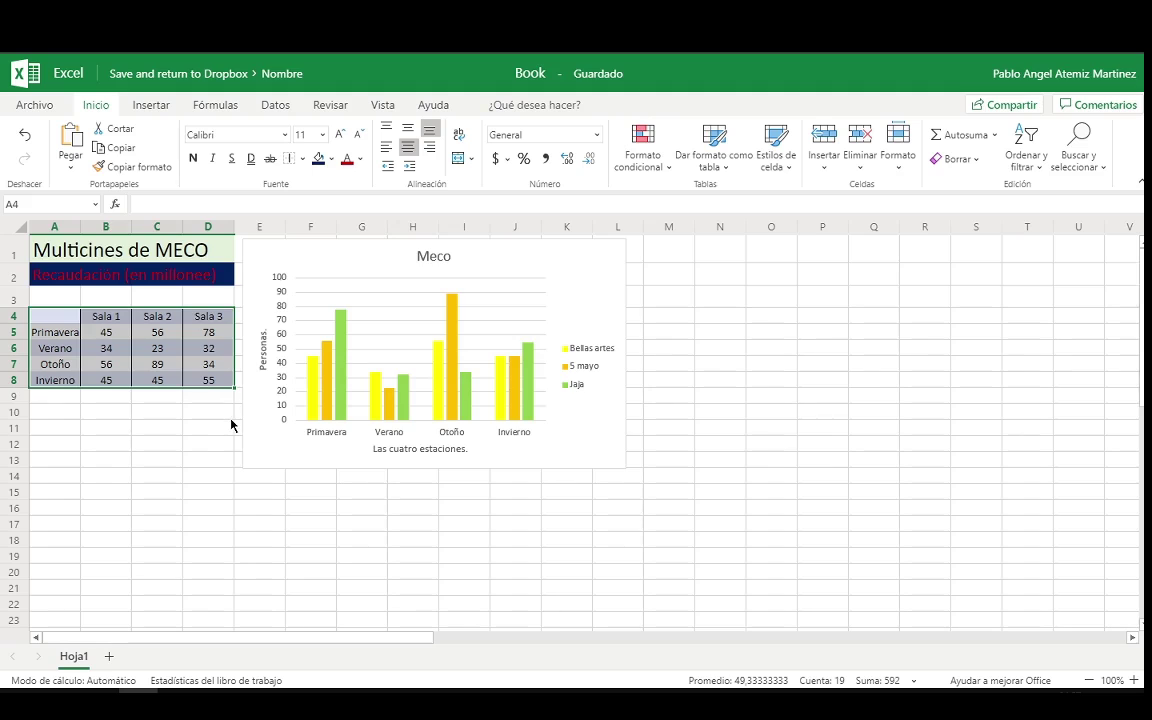
- Copy the seasons table A4:D8 and paste it at A16
{"action": "key", "text": "ctrl+c"}
{"action": "scroll", "coordinate": [193, 432], "scroll_direction": "down", "scroll_amount": 7}
{"action": "scroll", "coordinate": [144, 419], "scroll_direction": "up", "scroll_amount": 3}
{"action": "scroll", "coordinate": [134, 432], "scroll_direction": "up", "scroll_amount": 3}
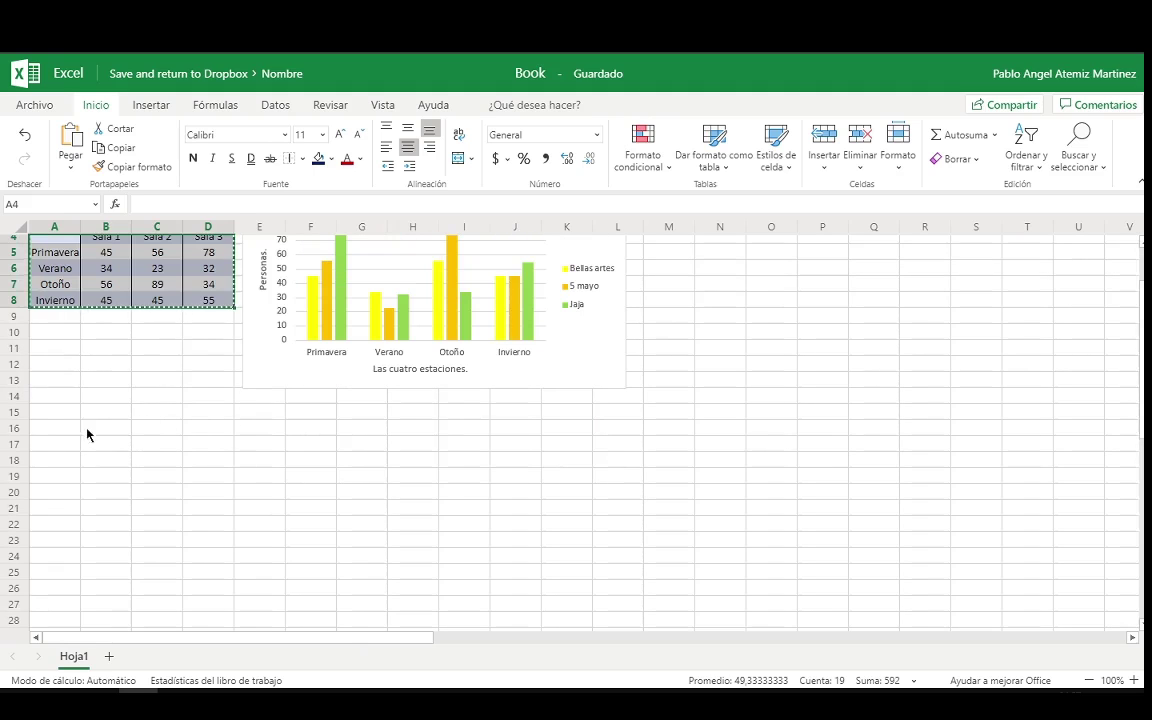
{"action": "left_click", "coordinate": [56, 429]}
{"action": "key", "text": "ctrl+v"}
- Delete the Sala 2 and Sala 3 columns (C16:D20) from the copy
{"action": "left_click", "coordinate": [332, 496]}
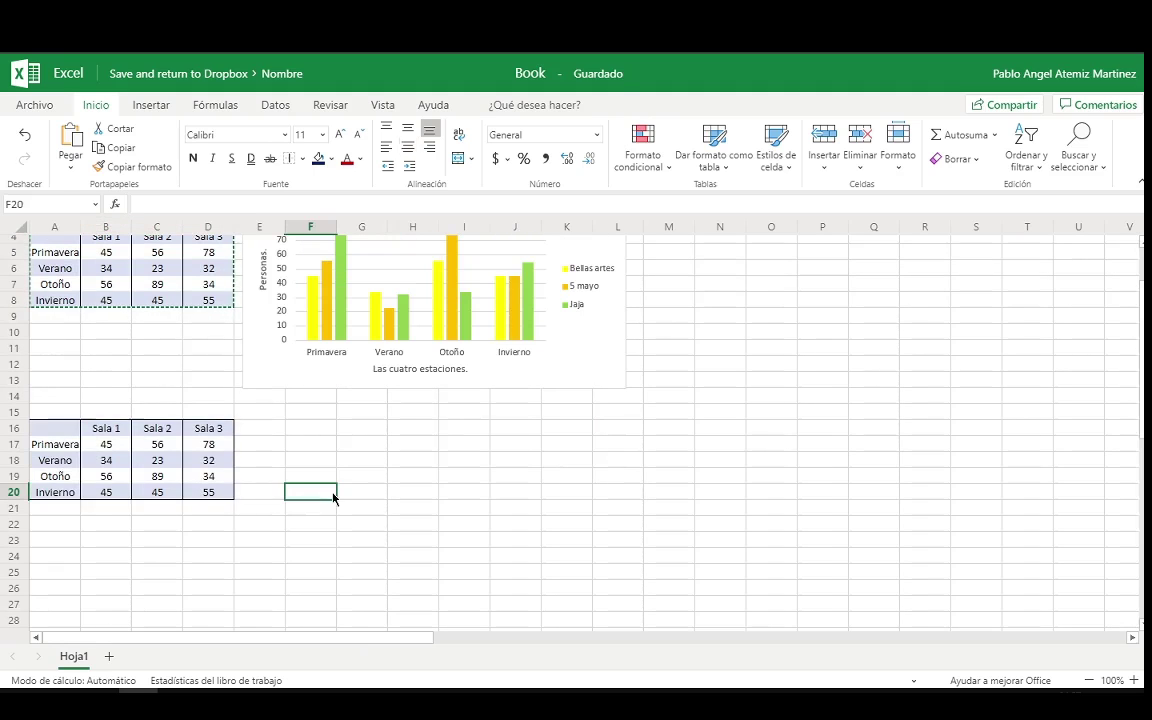
{"action": "left_click", "coordinate": [208, 462]}
{"action": "left_click", "coordinate": [211, 476]}
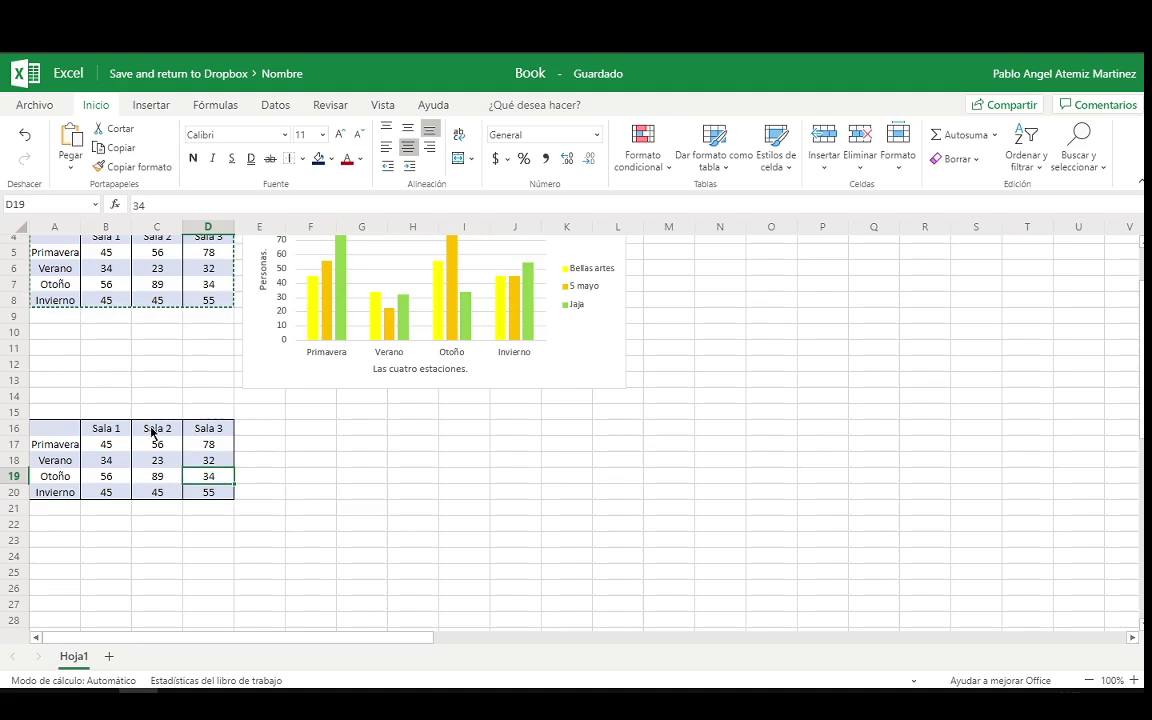
{"action": "left_click_drag", "start_coordinate": [152, 432], "coordinate": [216, 496]}
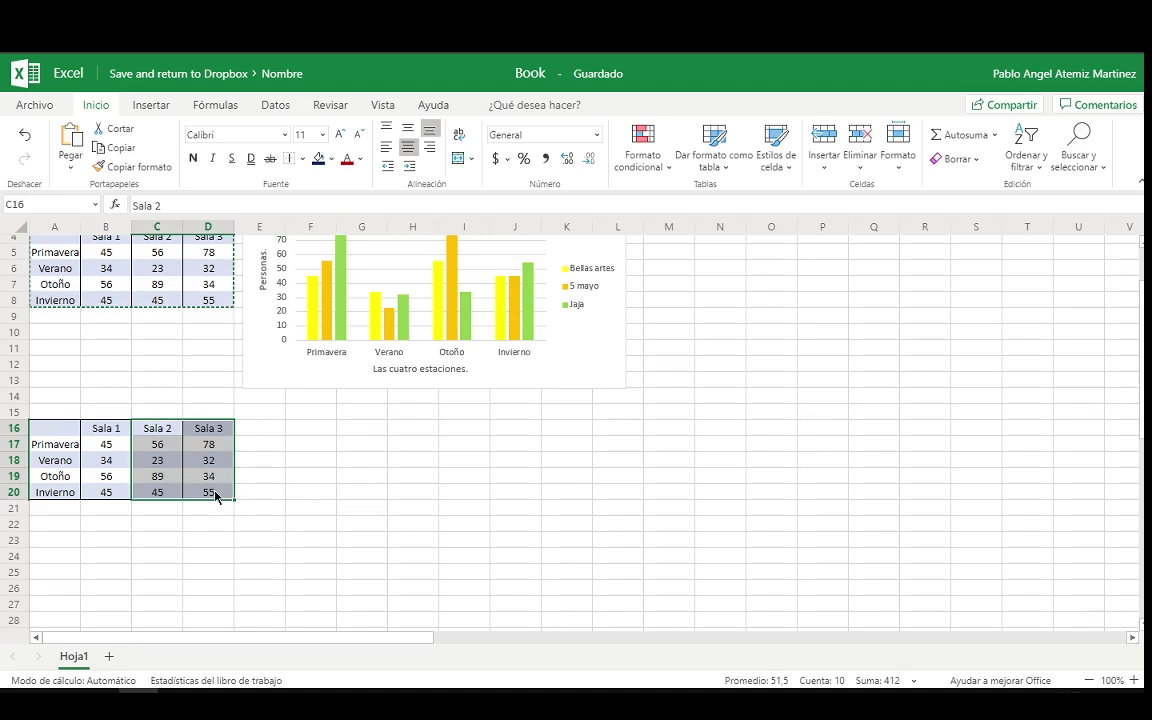
{"action": "key", "text": "Delete"}
- Set C16:D20 to Sin relleno and remove its borders
{"action": "left_click_drag", "start_coordinate": [150, 430], "coordinate": [201, 492]}
{"action": "left_click", "coordinate": [331, 159]}
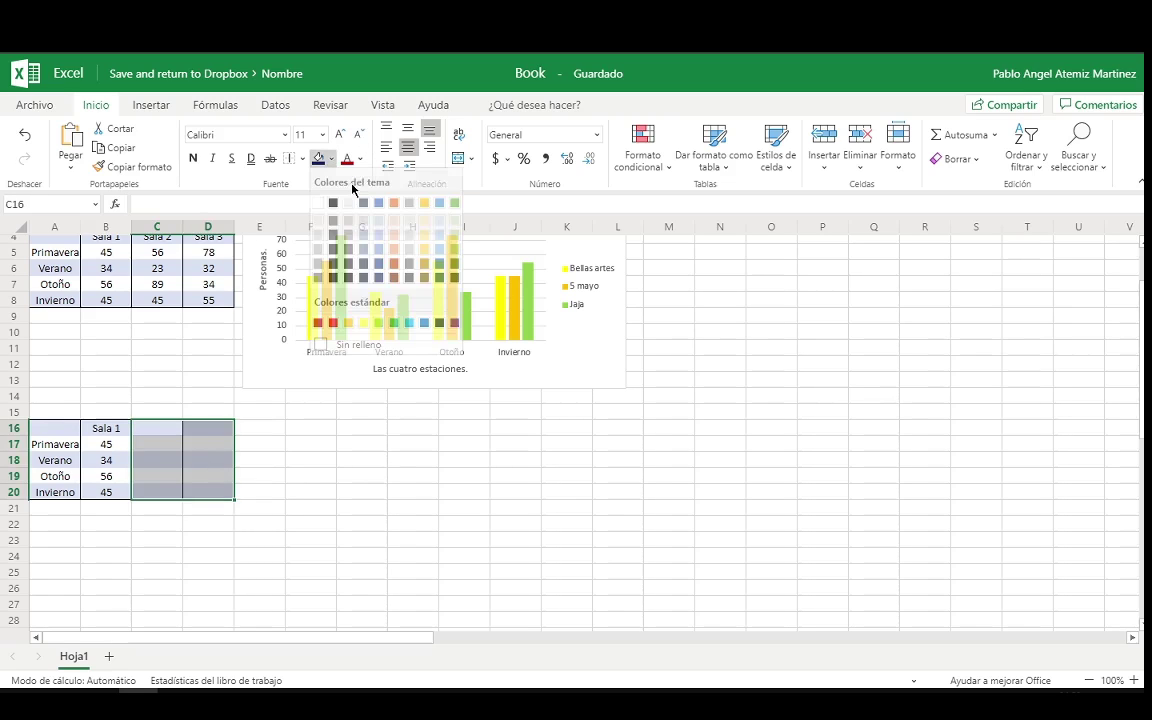
{"action": "left_click", "coordinate": [347, 343]}
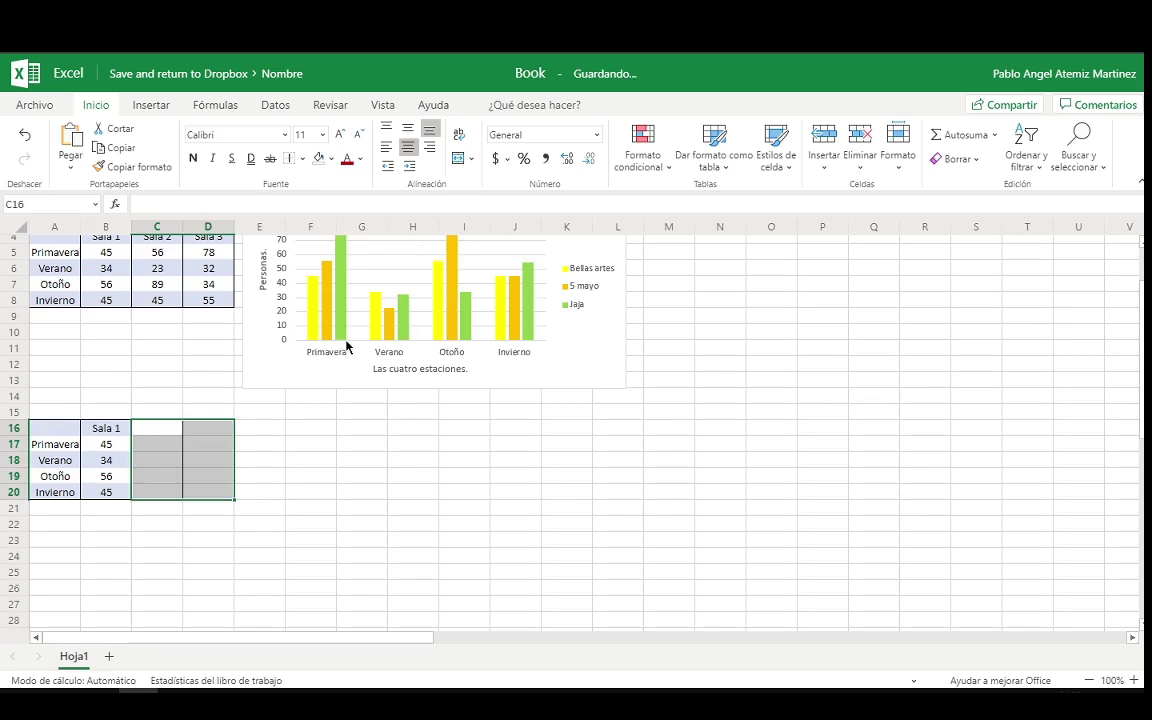
{"action": "left_click", "coordinate": [290, 509]}
{"action": "left_click_drag", "start_coordinate": [205, 428], "coordinate": [165, 490]}
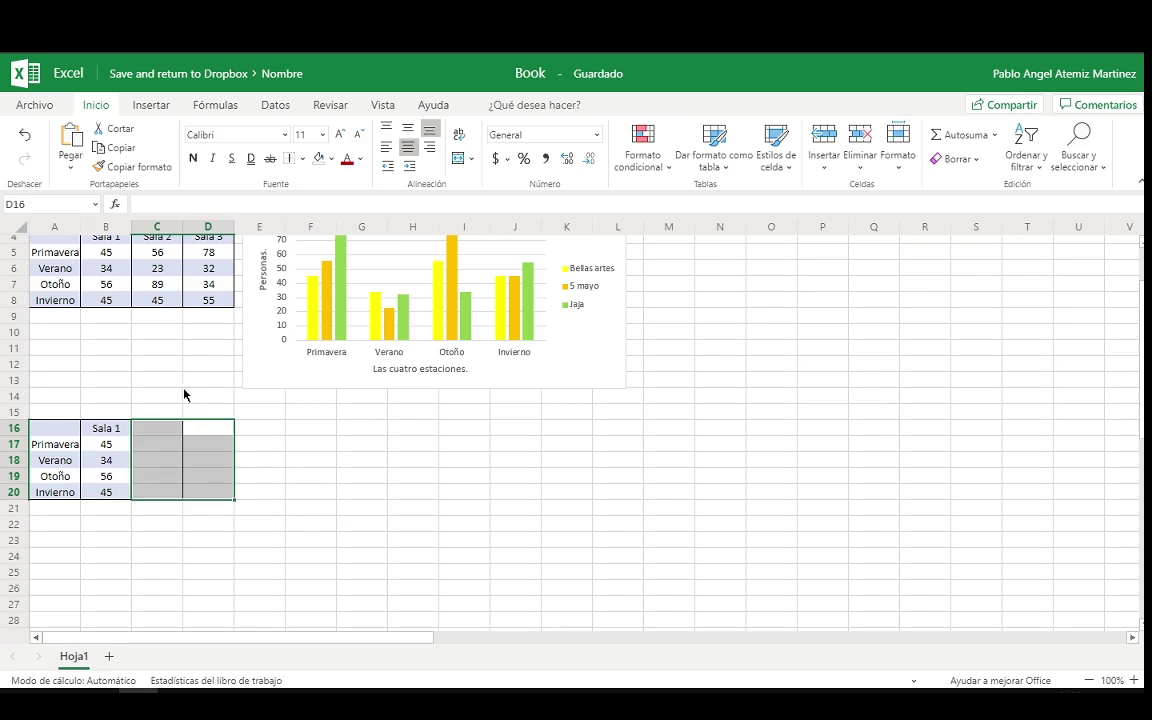
{"action": "left_click", "coordinate": [302, 158]}
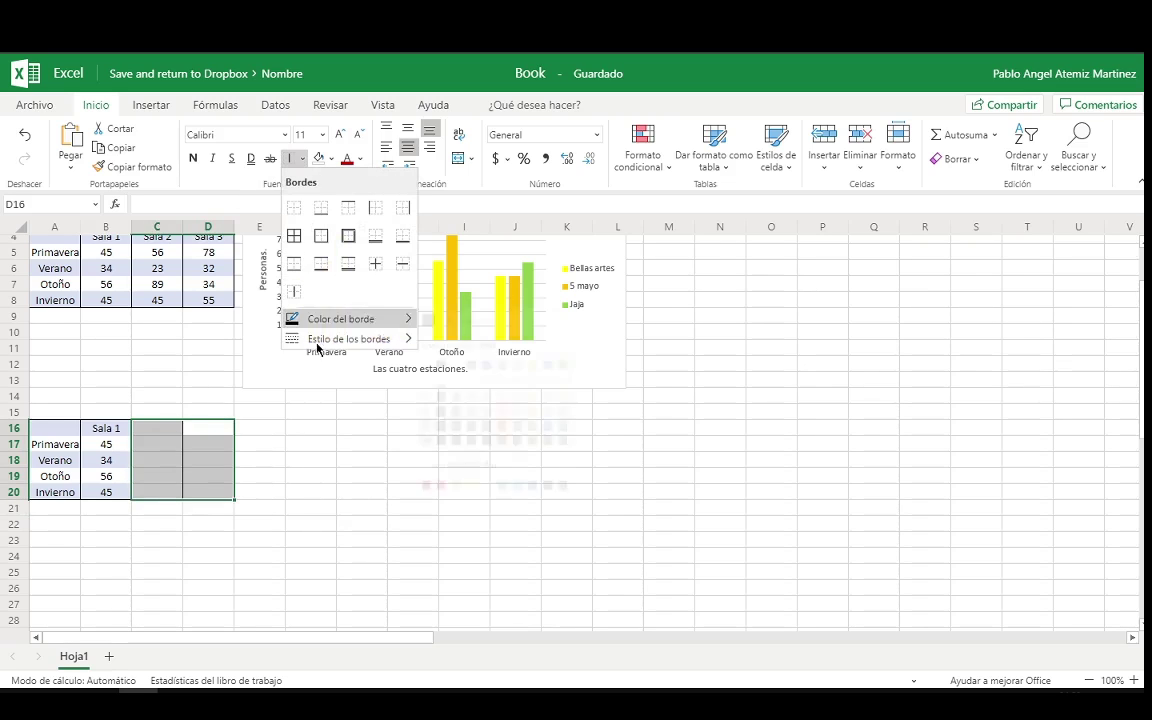
{"action": "left_click", "coordinate": [321, 236]}
{"action": "left_click", "coordinate": [273, 524]}
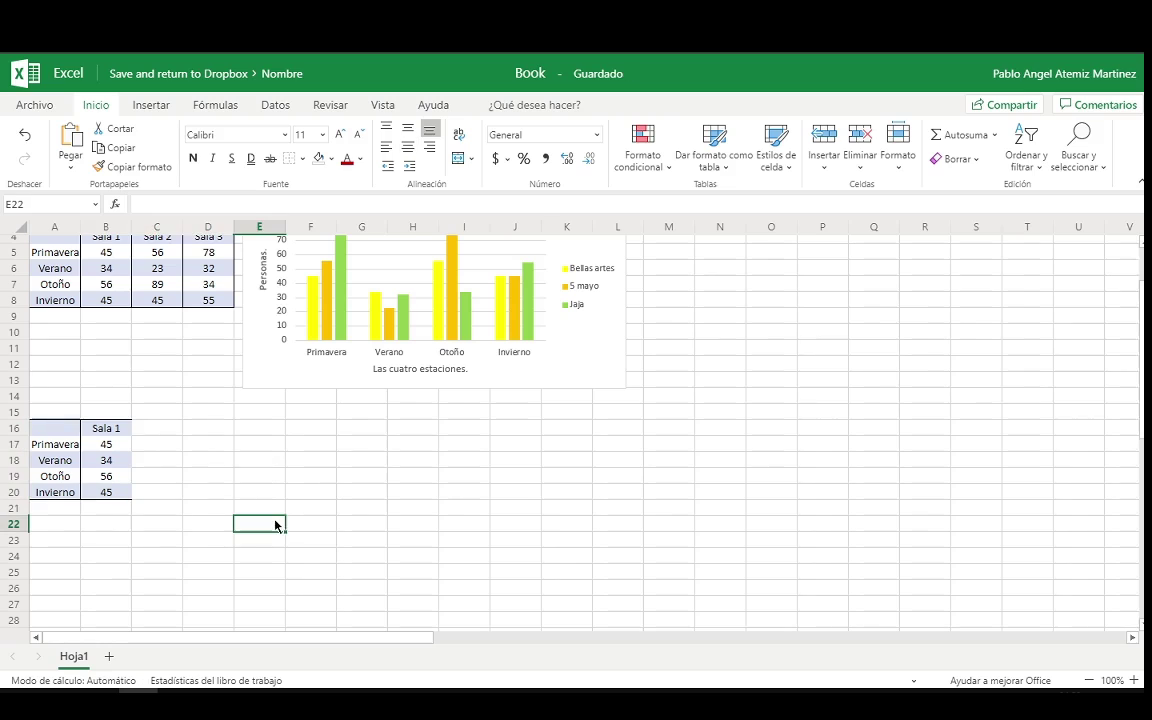
- Add an outside border around the copied table's Sala 1 column, B16:B20
{"action": "mouse_move", "coordinate": [113, 491]}
{"action": "left_mouse_down"}
{"action": "mouse_move", "coordinate": [116, 412]}
{"action": "mouse_move", "coordinate": [121, 492]}
{"action": "left_mouse_up"}
{"action": "left_click", "coordinate": [149, 406]}
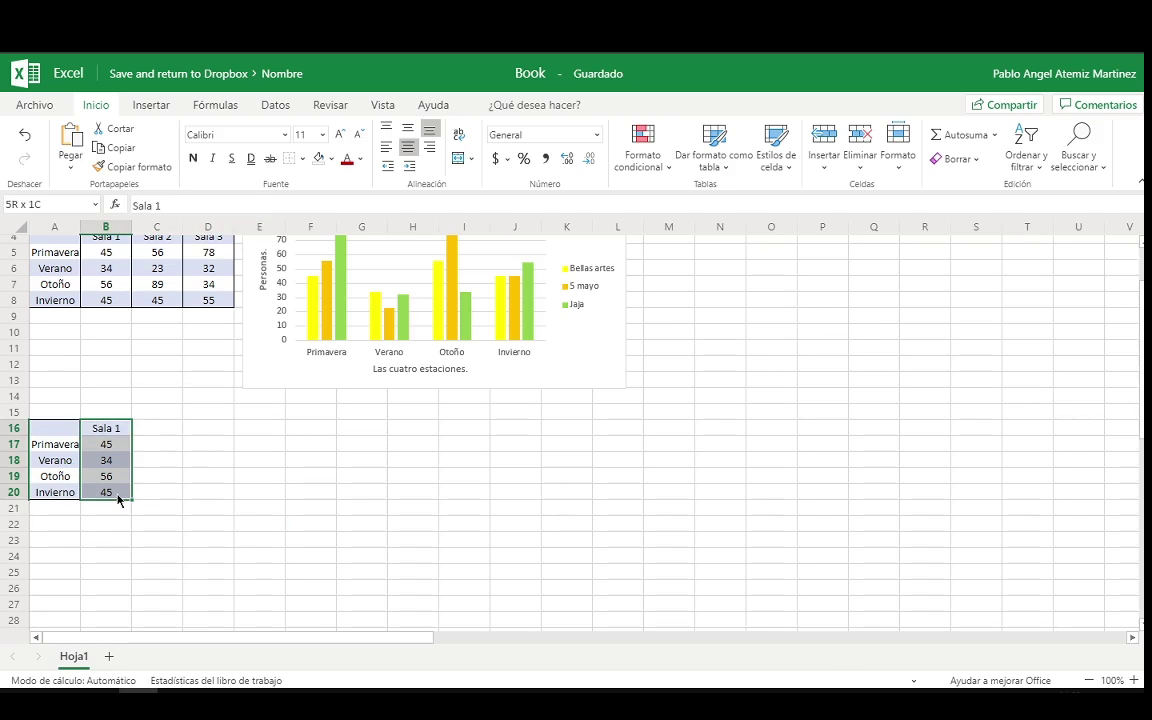
{"action": "left_click", "coordinate": [302, 159]}
{"action": "left_click", "coordinate": [321, 235]}
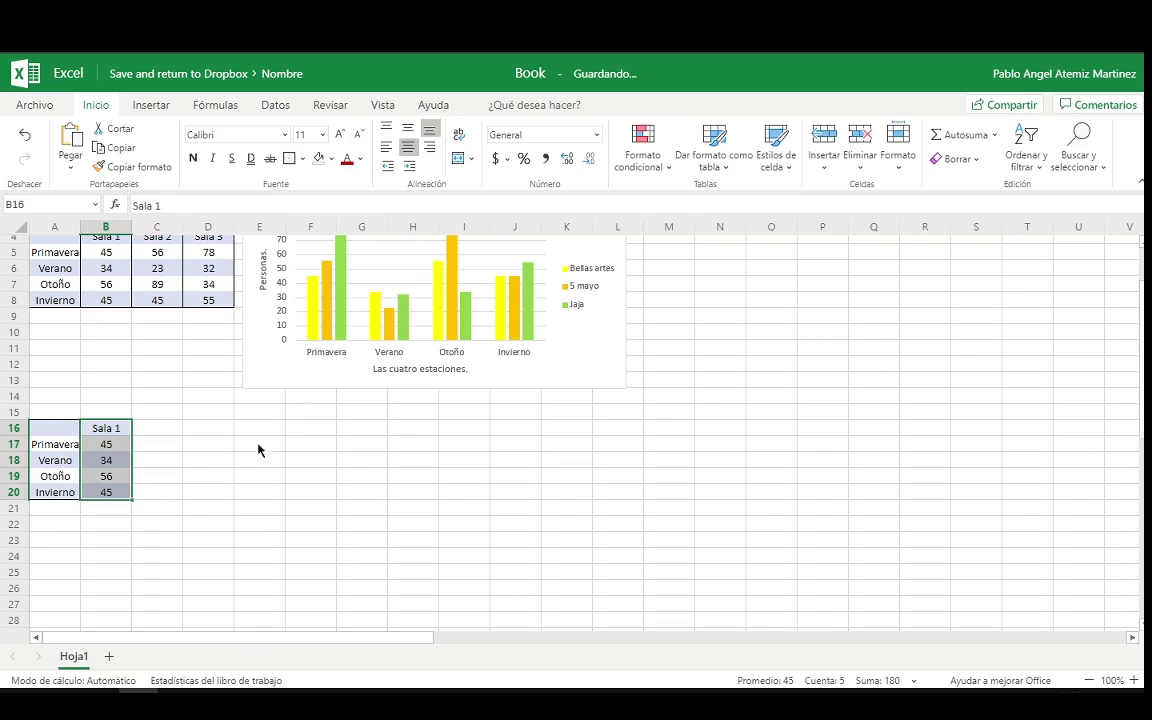
{"action": "left_click", "coordinate": [257, 447]}
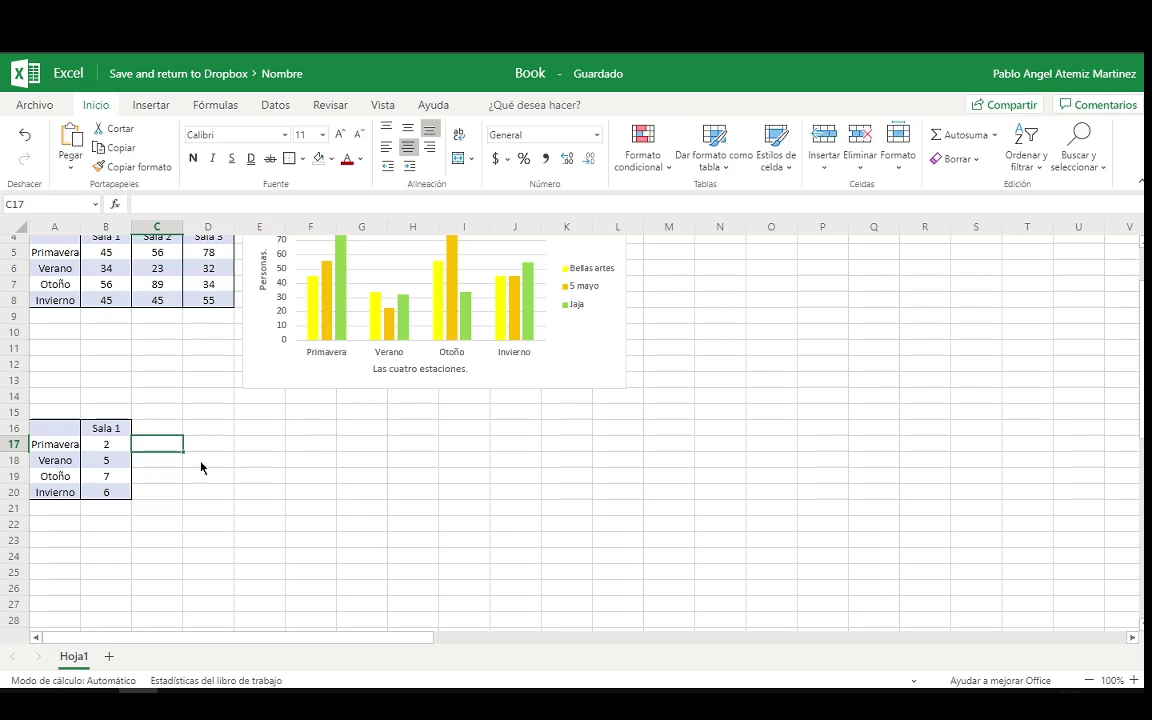
- Replace the Sala 1 header in B16 with Personas
{"action": "key", "text": "Down"}
{"action": "key", "text": "Down"}
{"action": "key", "text": "Down"}
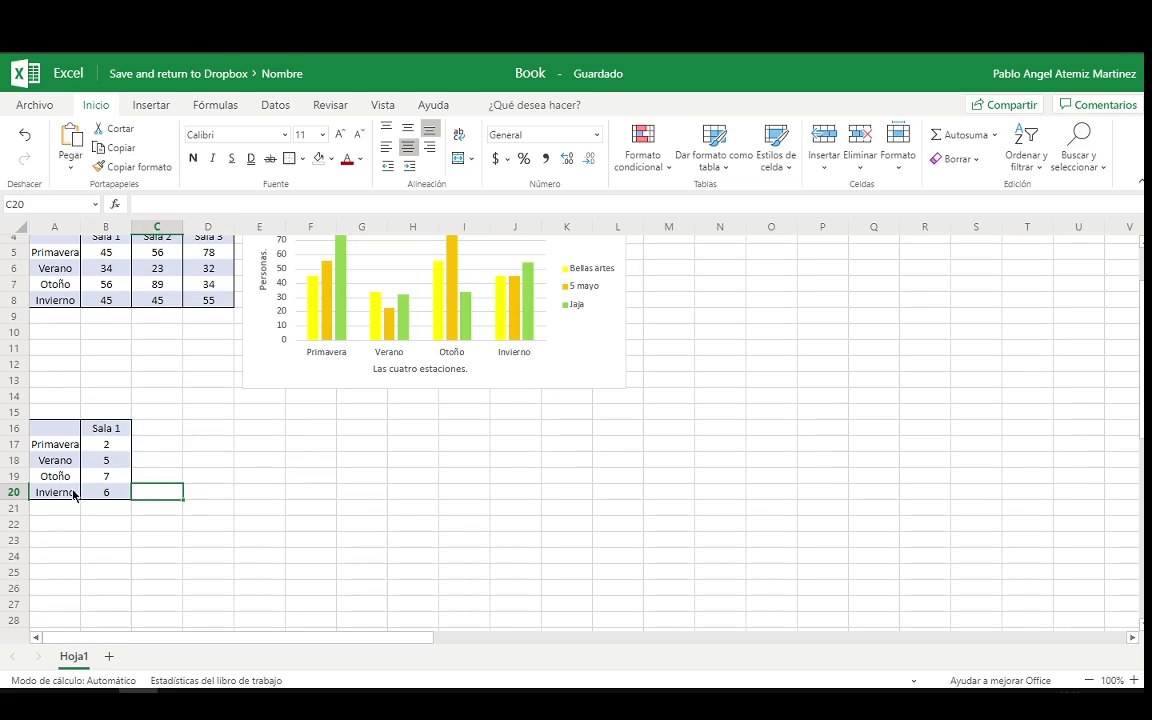
{"action": "left_click", "coordinate": [114, 434]}
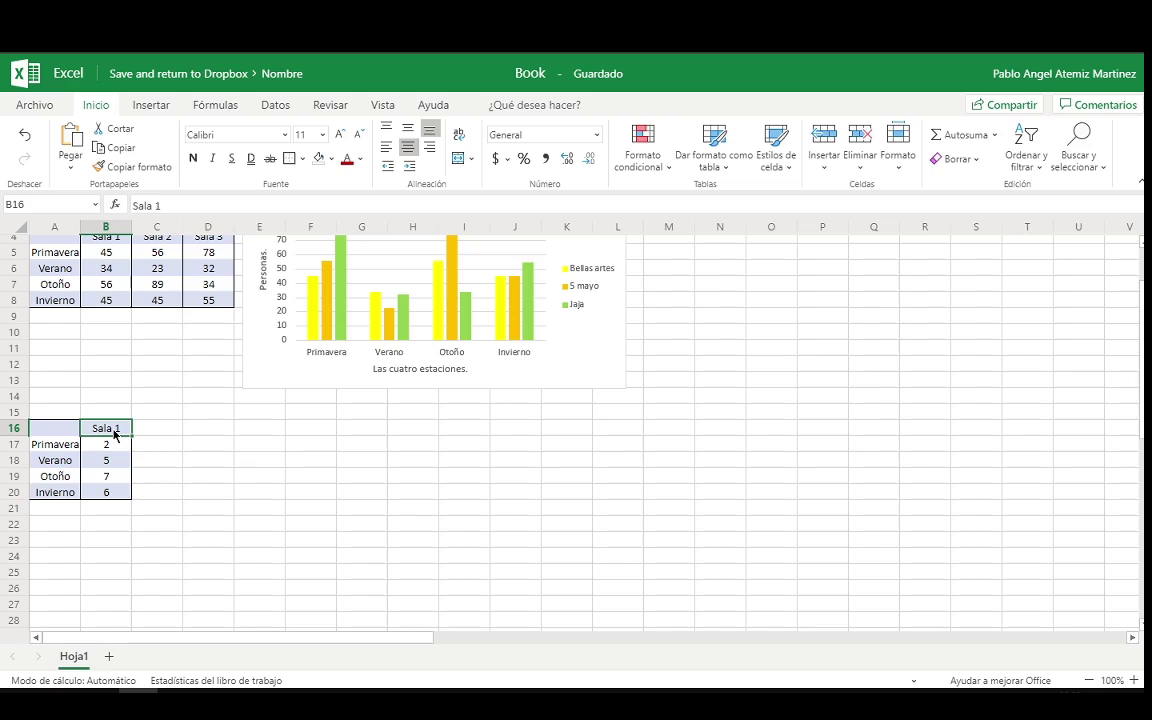
{"action": "type", "text": "Personas"}
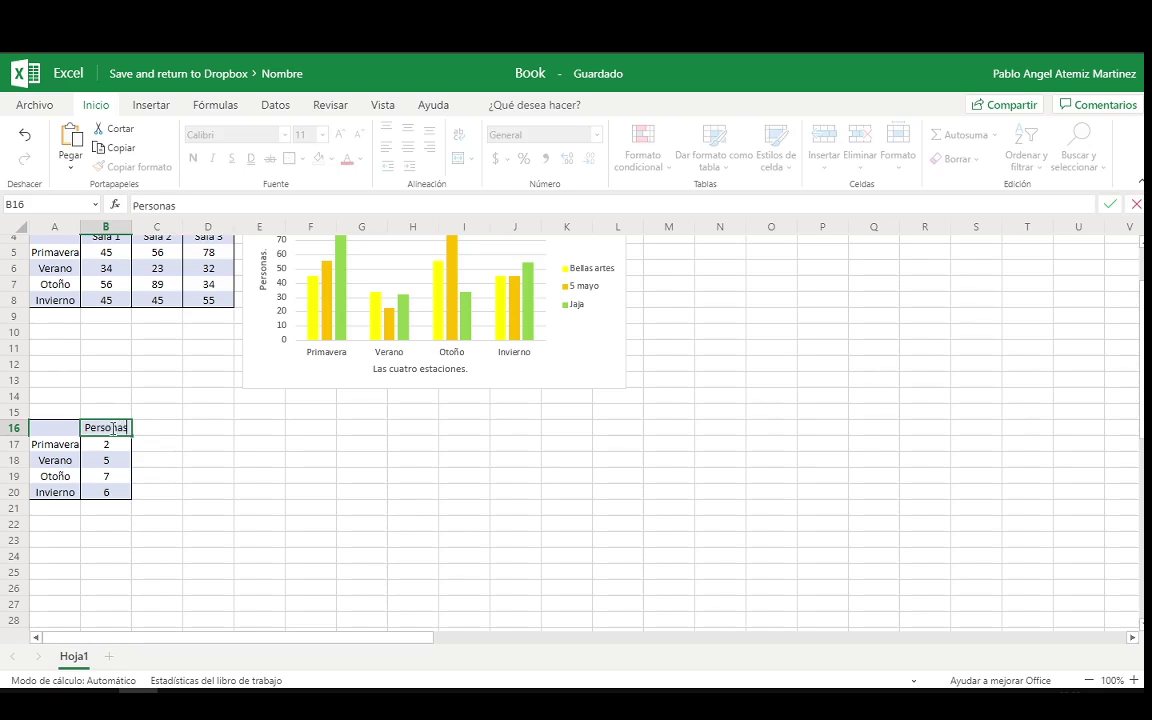
{"action": "key", "text": "Return"}
{"action": "left_click", "coordinate": [178, 445]}
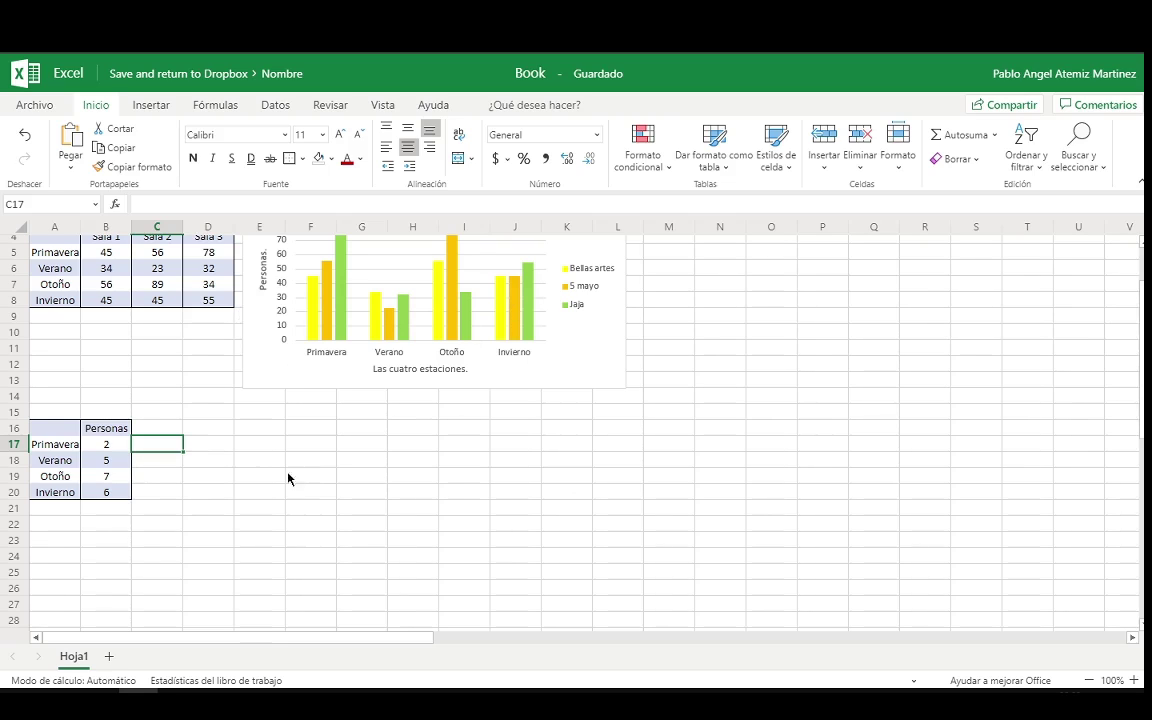
{"action": "mouse_move", "coordinate": [104, 432]}
{"action": "left_mouse_down"}
{"action": "mouse_move", "coordinate": [108, 488]}
{"action": "mouse_move", "coordinate": [72, 446]}
{"action": "mouse_move", "coordinate": [64, 488]}
{"action": "left_mouse_up"}
{"action": "left_click", "coordinate": [157, 476]}
{"action": "left_click", "coordinate": [155, 444]}
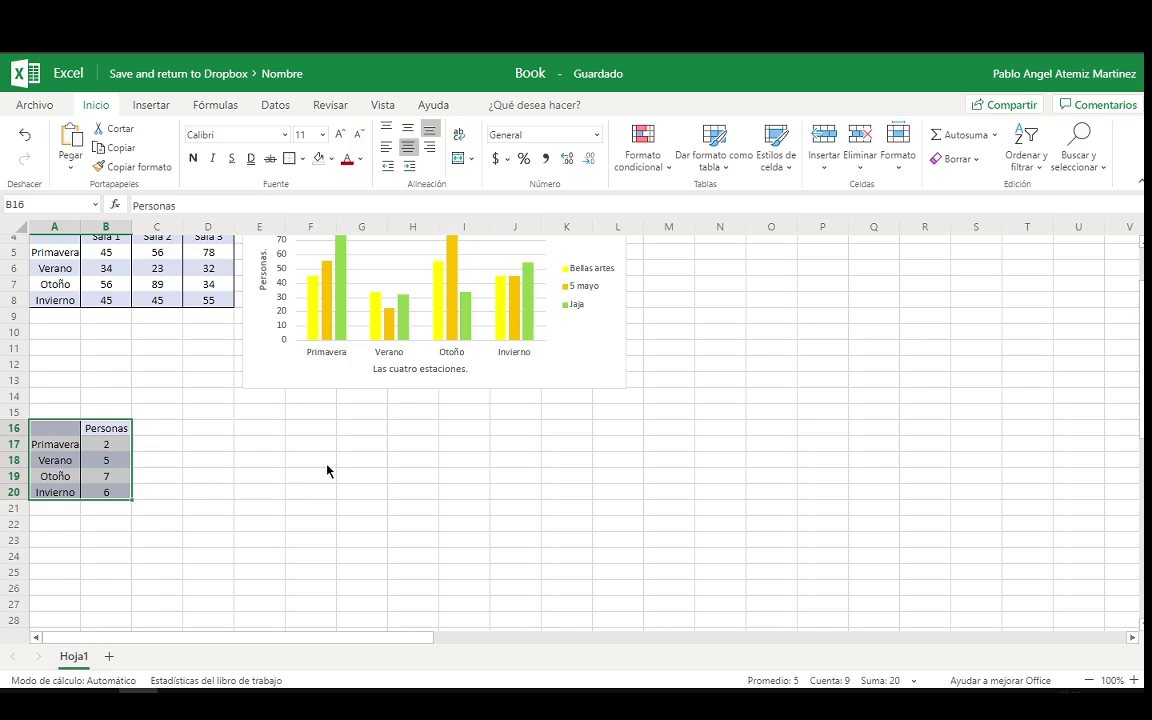
{"action": "left_click", "coordinate": [137, 493]}
{"action": "left_click", "coordinate": [163, 446]}
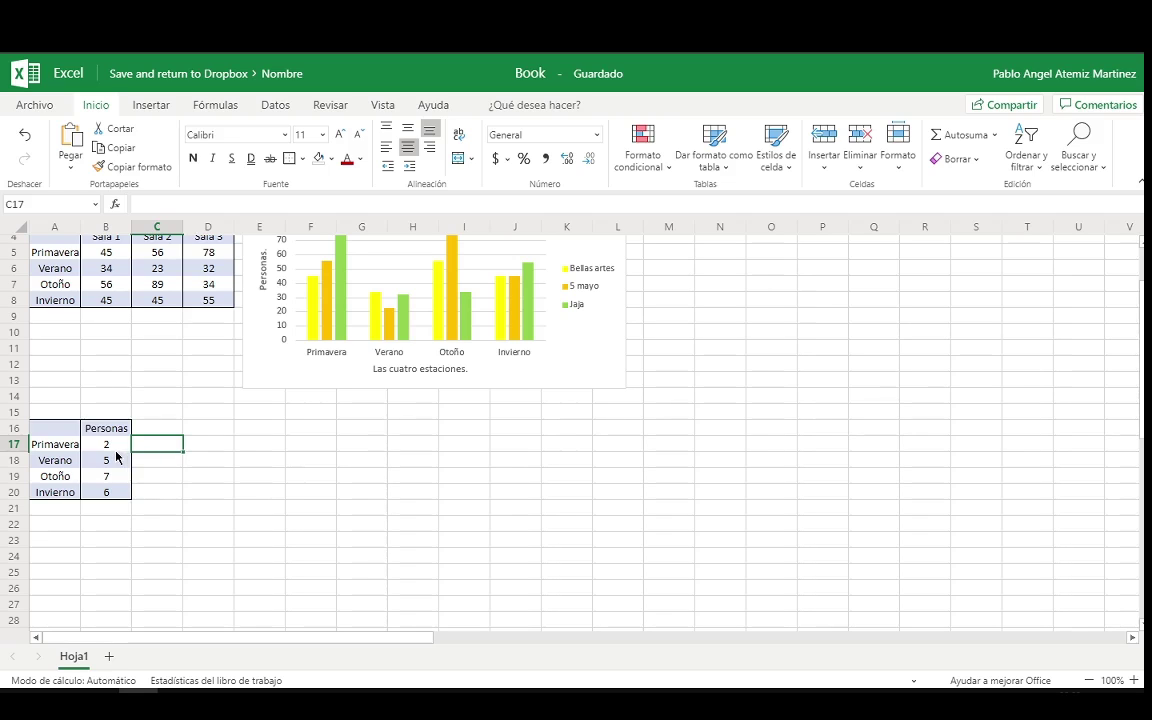
{"action": "left_click_drag", "start_coordinate": [108, 445], "coordinate": [110, 492]}
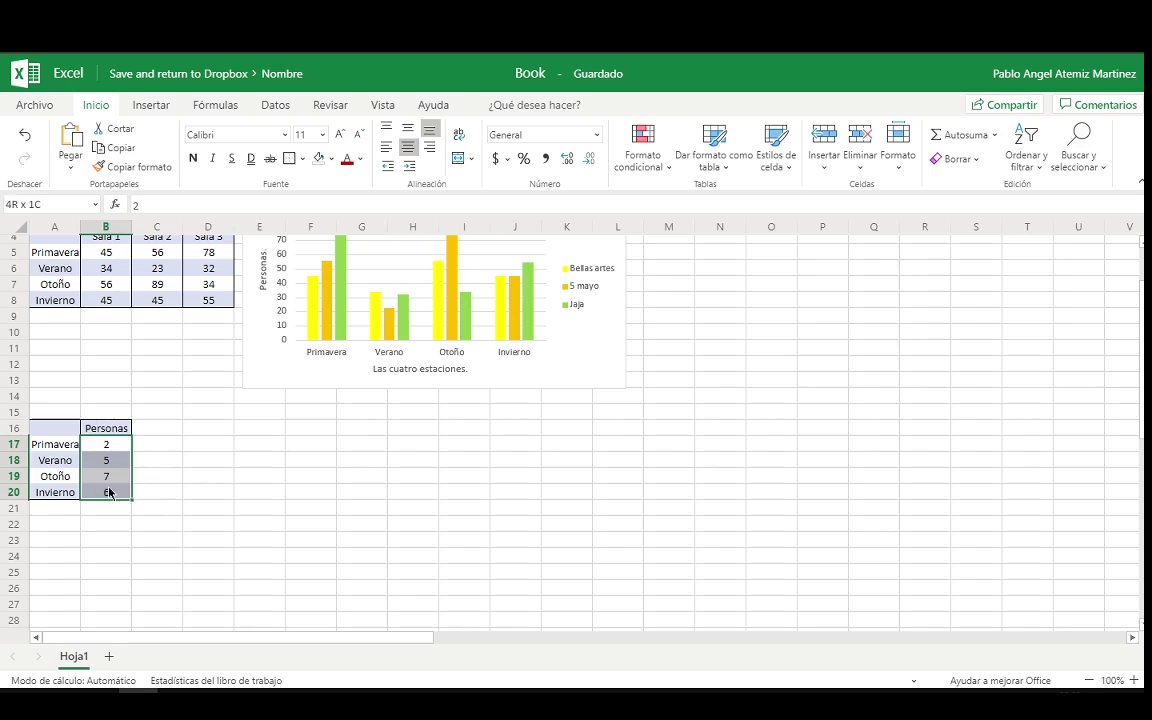
{"action": "left_click", "coordinate": [523, 158]}
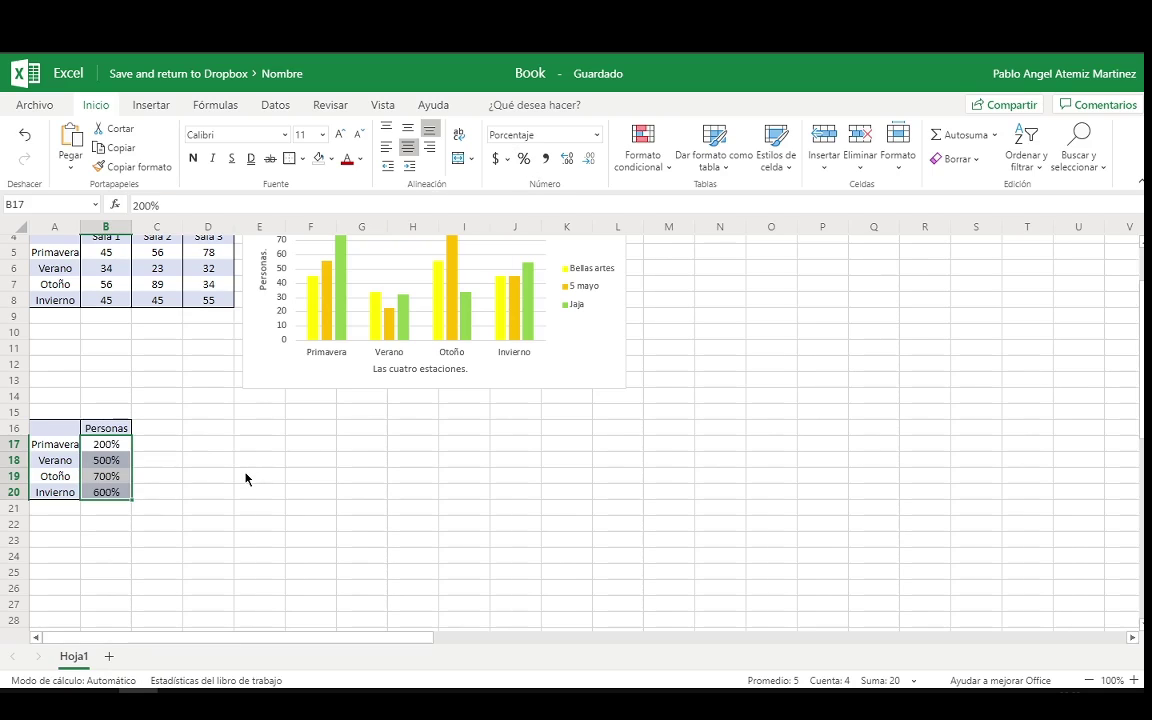
{"action": "left_click", "coordinate": [247, 479]}
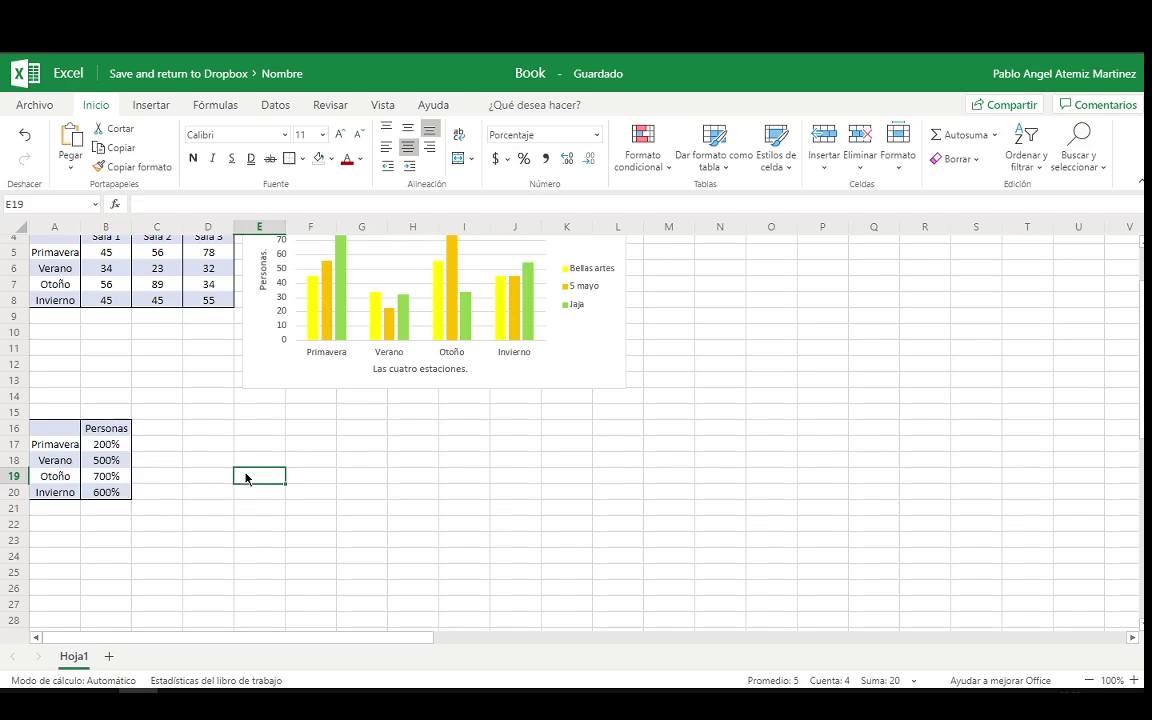
{"action": "left_click", "coordinate": [116, 448]}
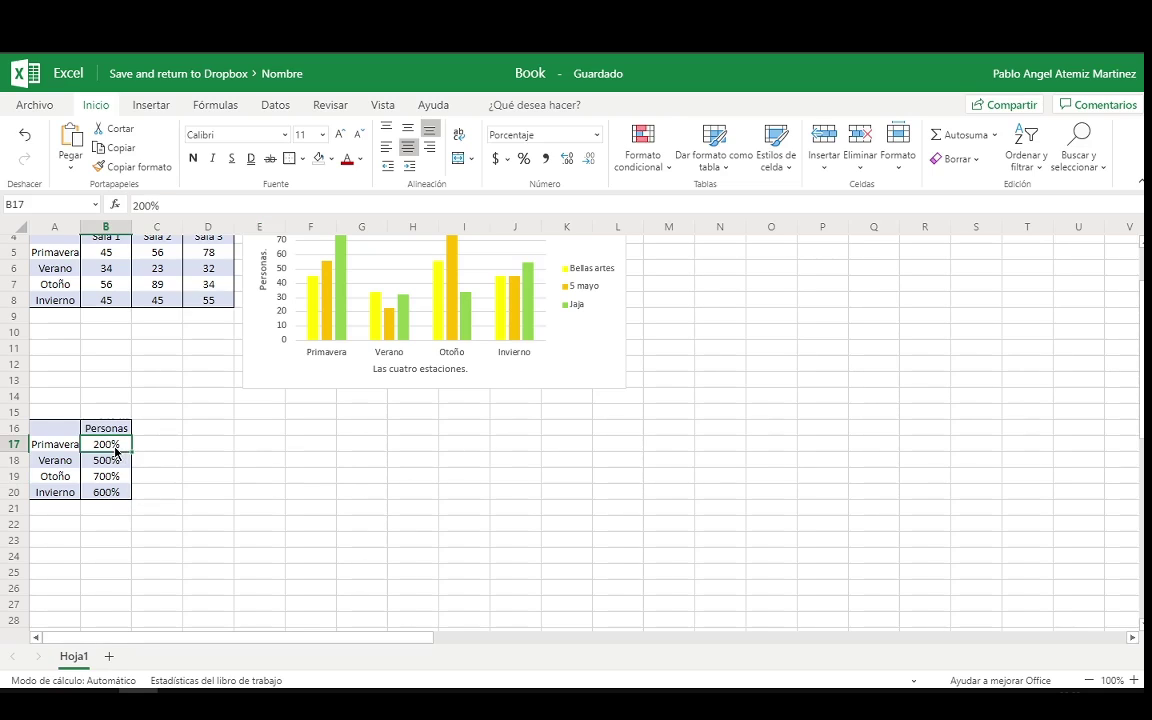
{"action": "left_click", "coordinate": [110, 462]}
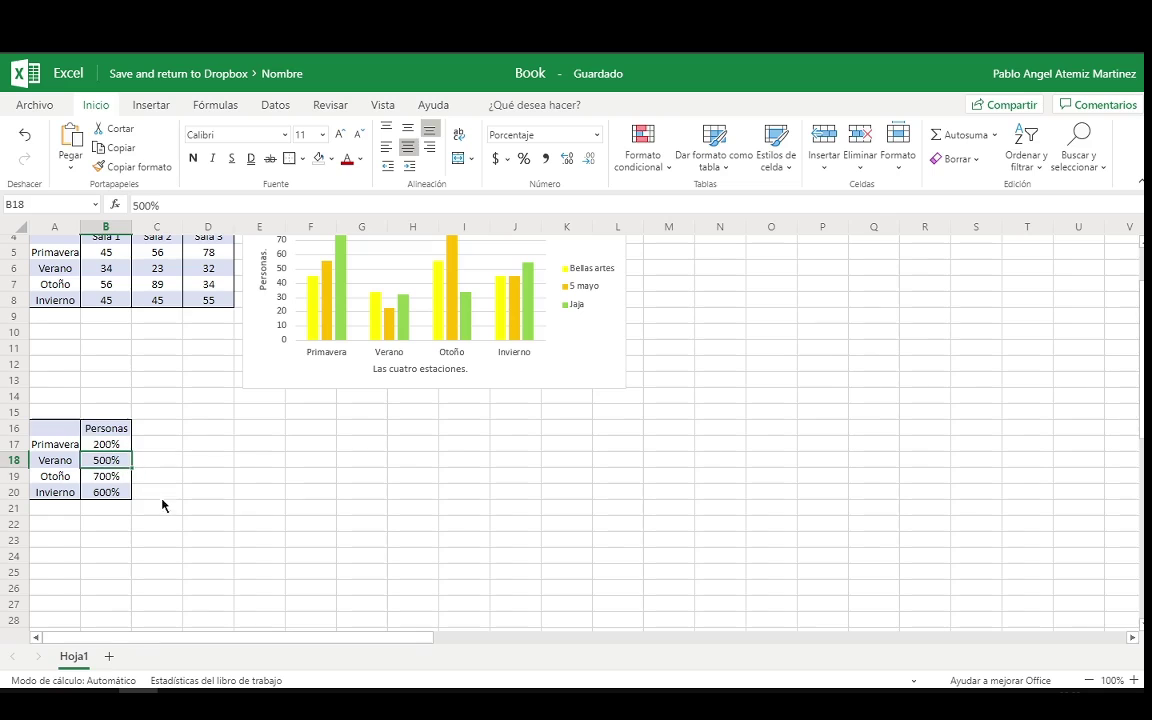
{"action": "key", "text": "ctrl+z"}
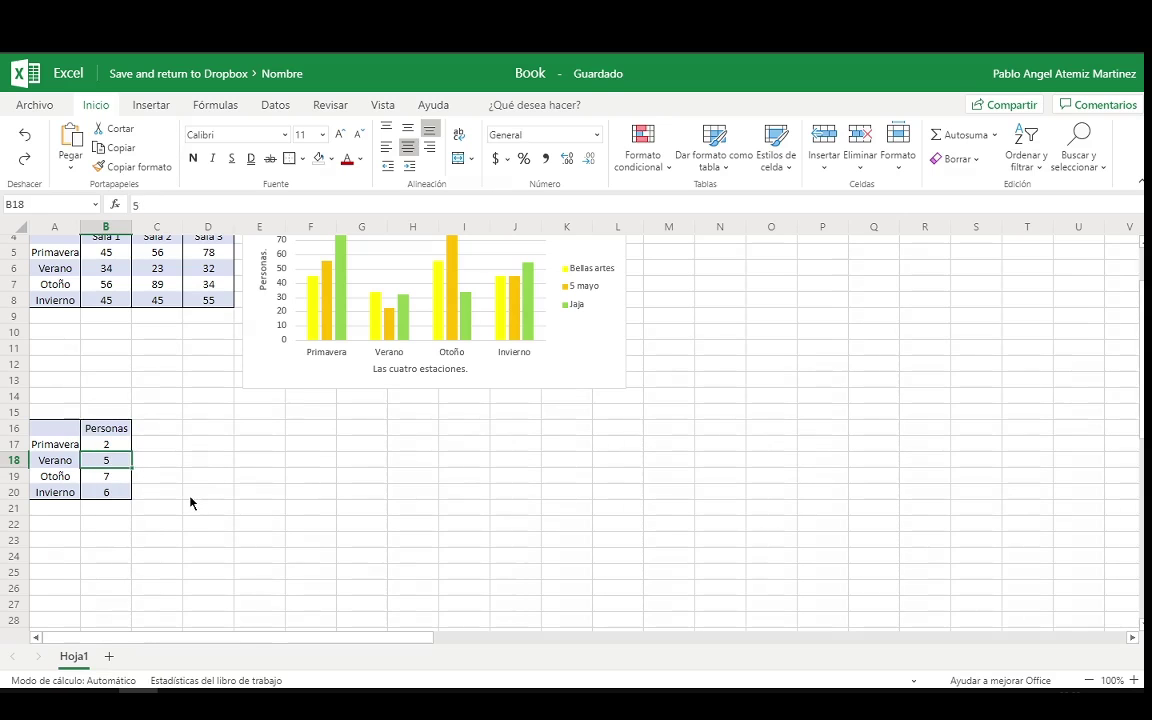
{"action": "left_click", "coordinate": [192, 494]}
{"action": "left_click", "coordinate": [207, 466]}
{"action": "left_click", "coordinate": [105, 507]}
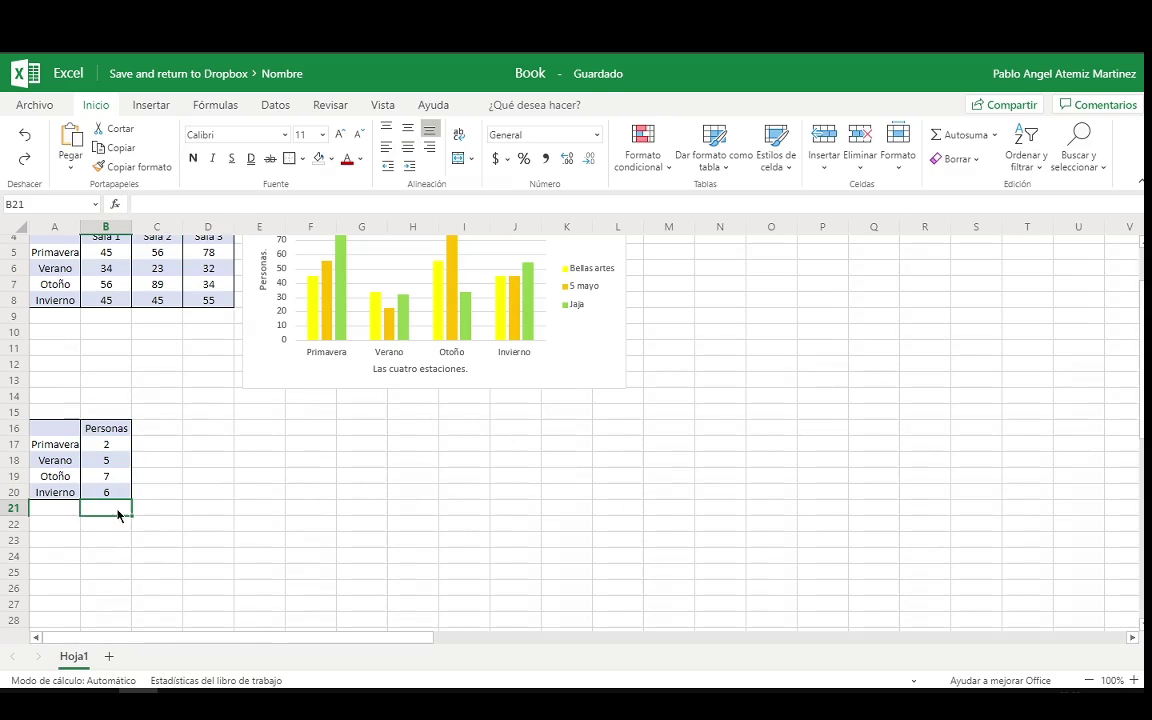
- Select B17:B21 and AutoSum to put =SUMA(B17:B20), giving 20, in B21
{"action": "left_click", "coordinate": [121, 448]}
{"action": "left_click", "coordinate": [137, 495]}
{"action": "left_click", "coordinate": [110, 507]}
{"action": "left_click_drag", "start_coordinate": [124, 450], "coordinate": [118, 508]}
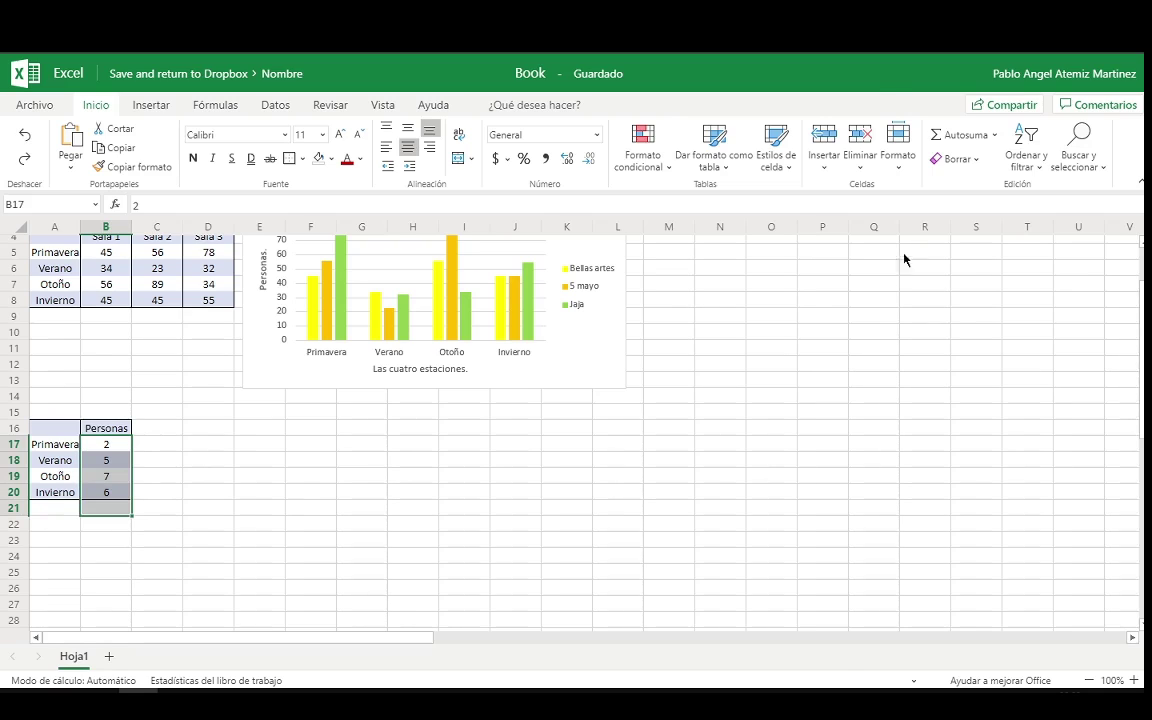
{"action": "left_click", "coordinate": [974, 140]}
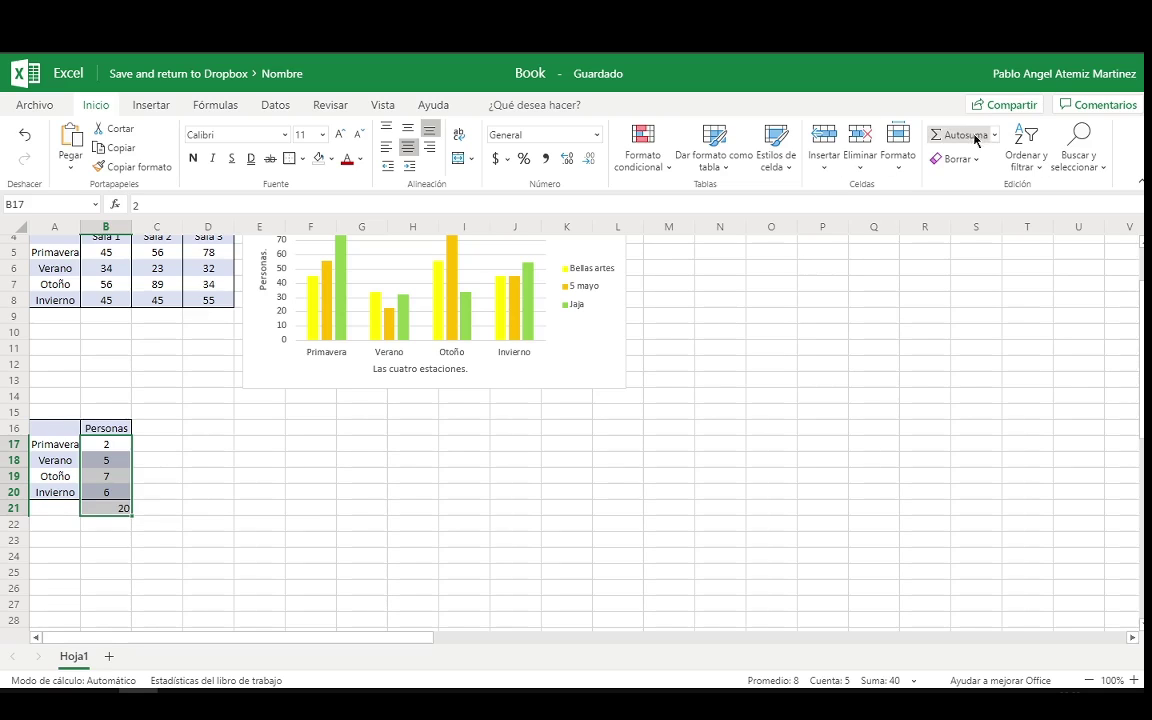
- Check the SUMA formula in B21 against the neighbouring cells
{"action": "left_click", "coordinate": [206, 530]}
{"action": "left_click", "coordinate": [178, 508]}
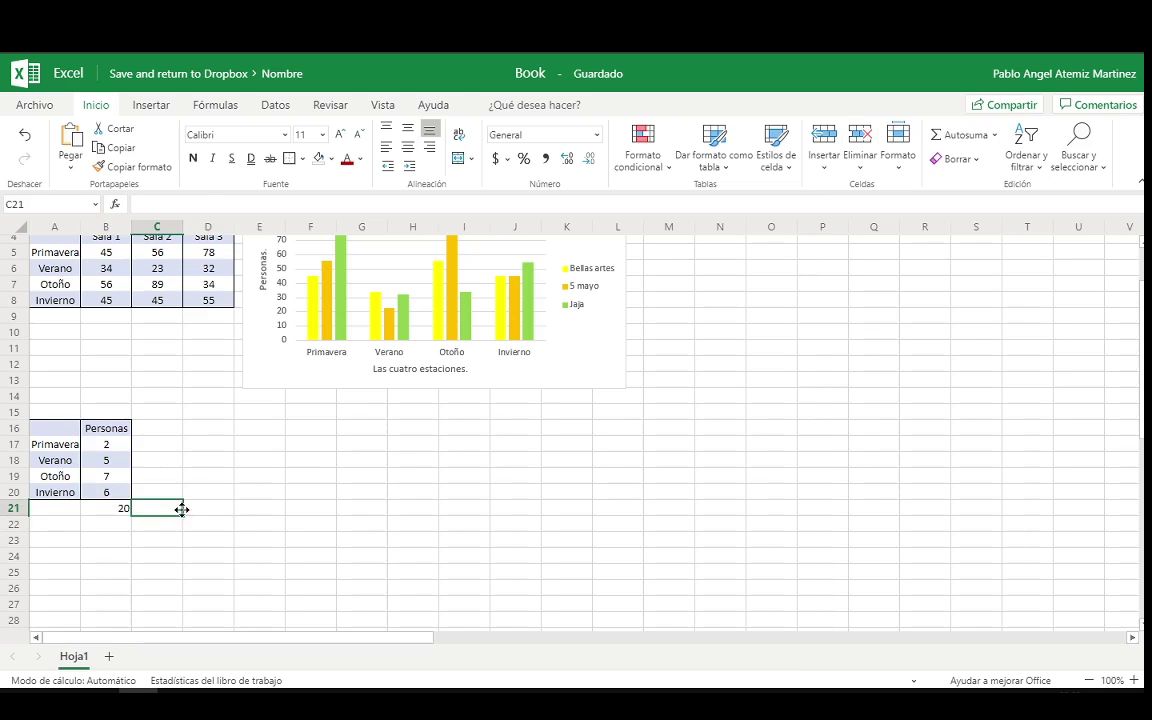
{"action": "left_click", "coordinate": [122, 508]}
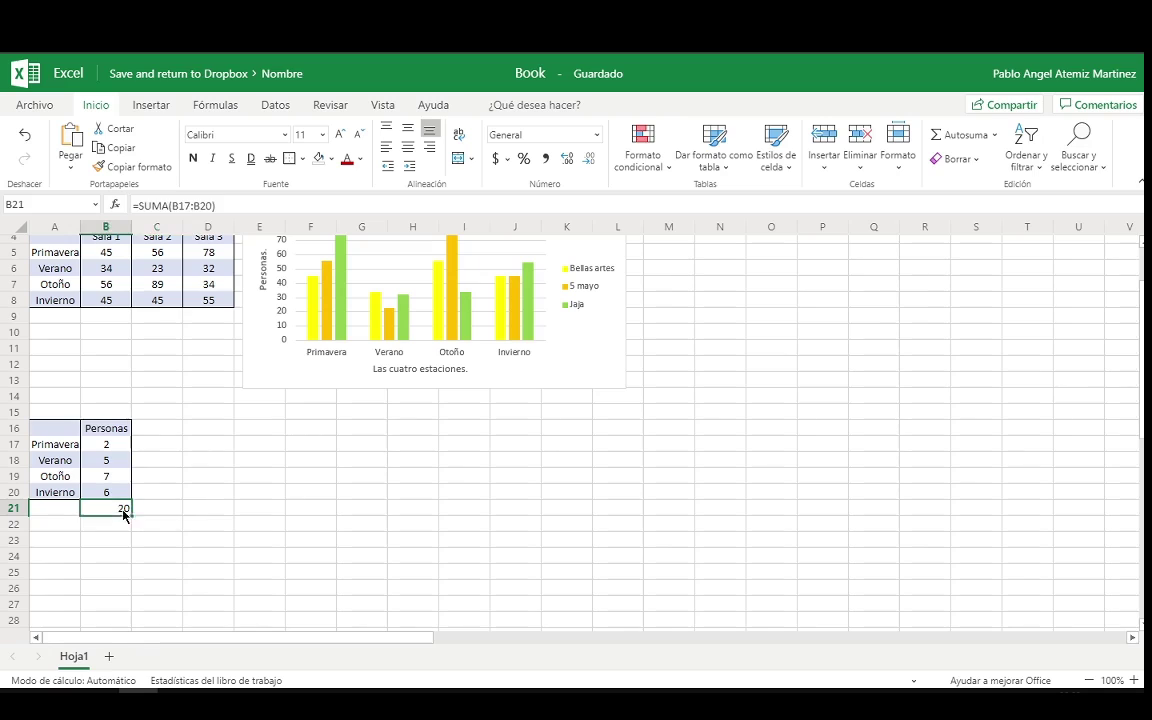
{"action": "left_click", "coordinate": [160, 515]}
{"action": "left_click", "coordinate": [163, 446]}
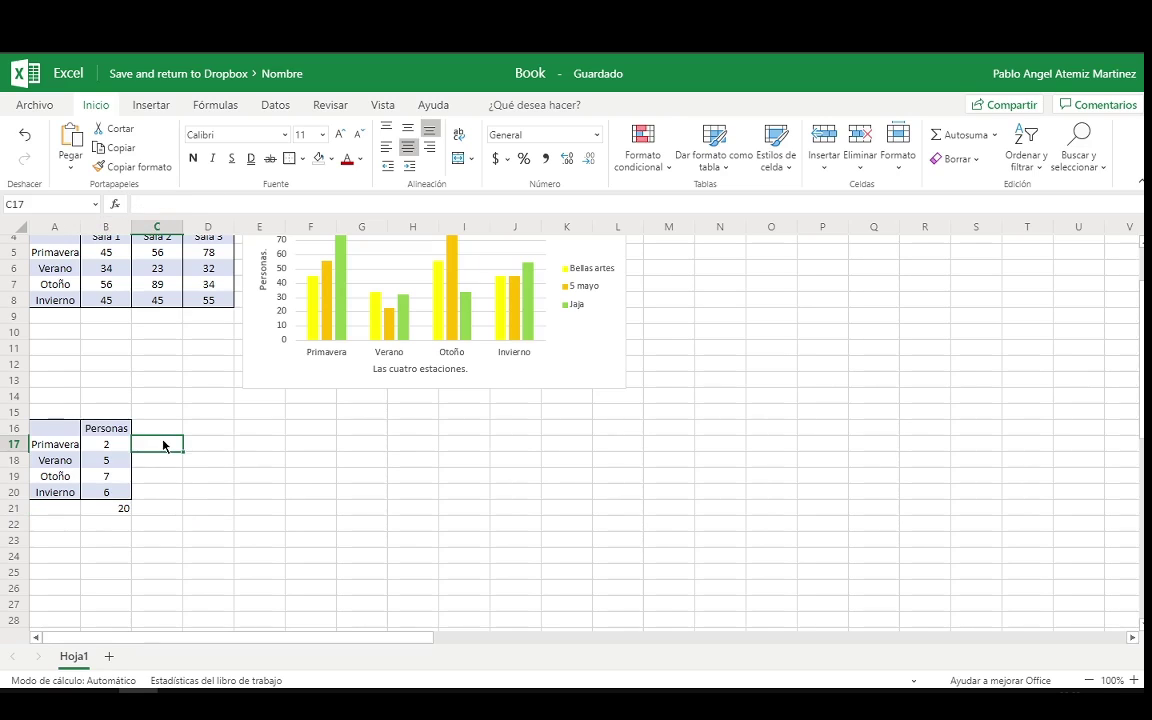
{"action": "left_click", "coordinate": [111, 512]}
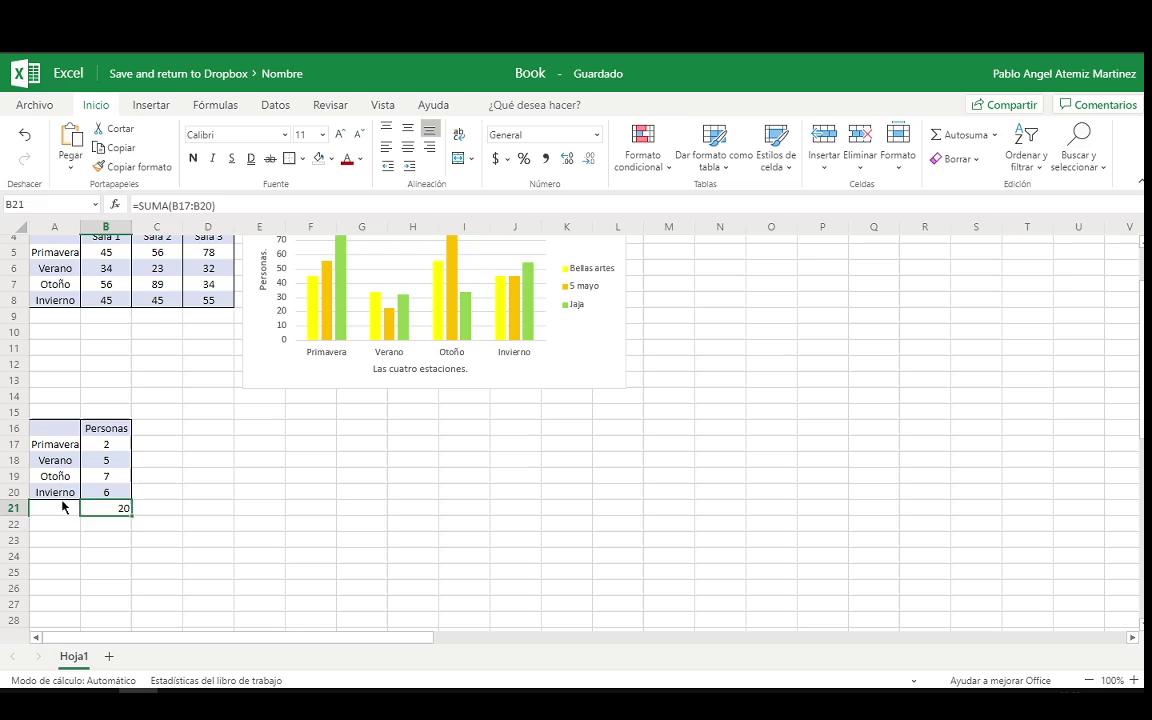
{"action": "left_click", "coordinate": [178, 443]}
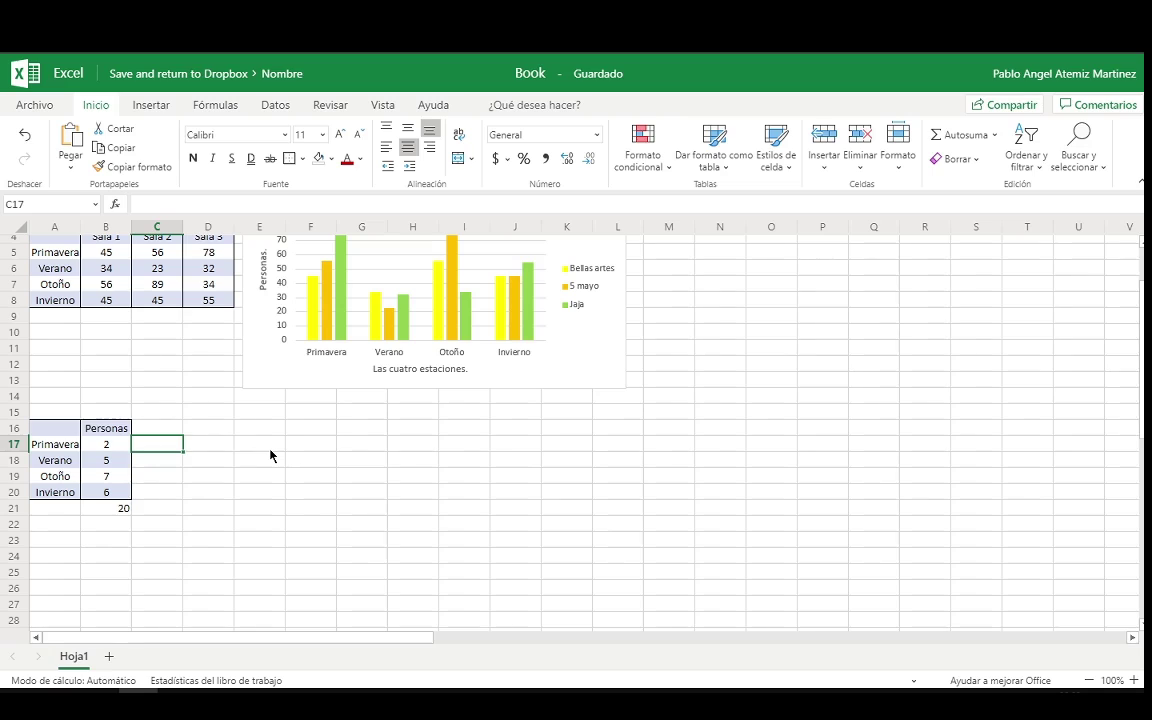
{"action": "left_click", "coordinate": [162, 430]}
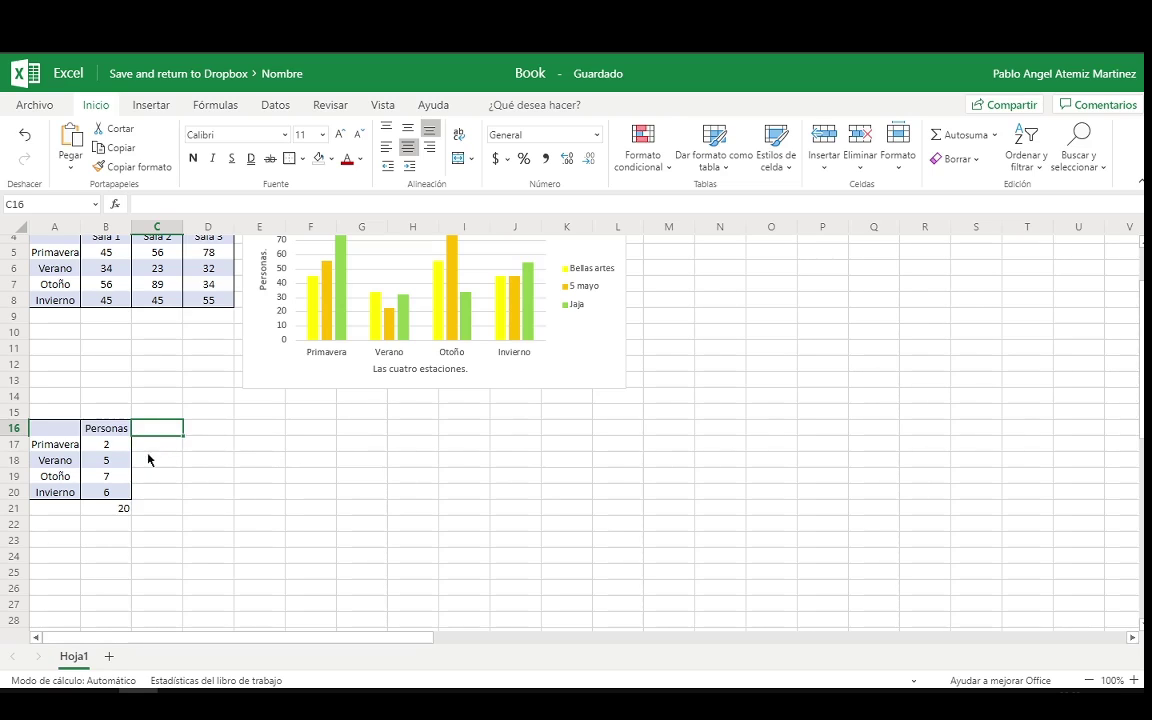
{"action": "left_click", "coordinate": [115, 508]}
- Start a formula in C17 with = and use the arrow keys to point it at B17
{"action": "left_click", "coordinate": [143, 451]}
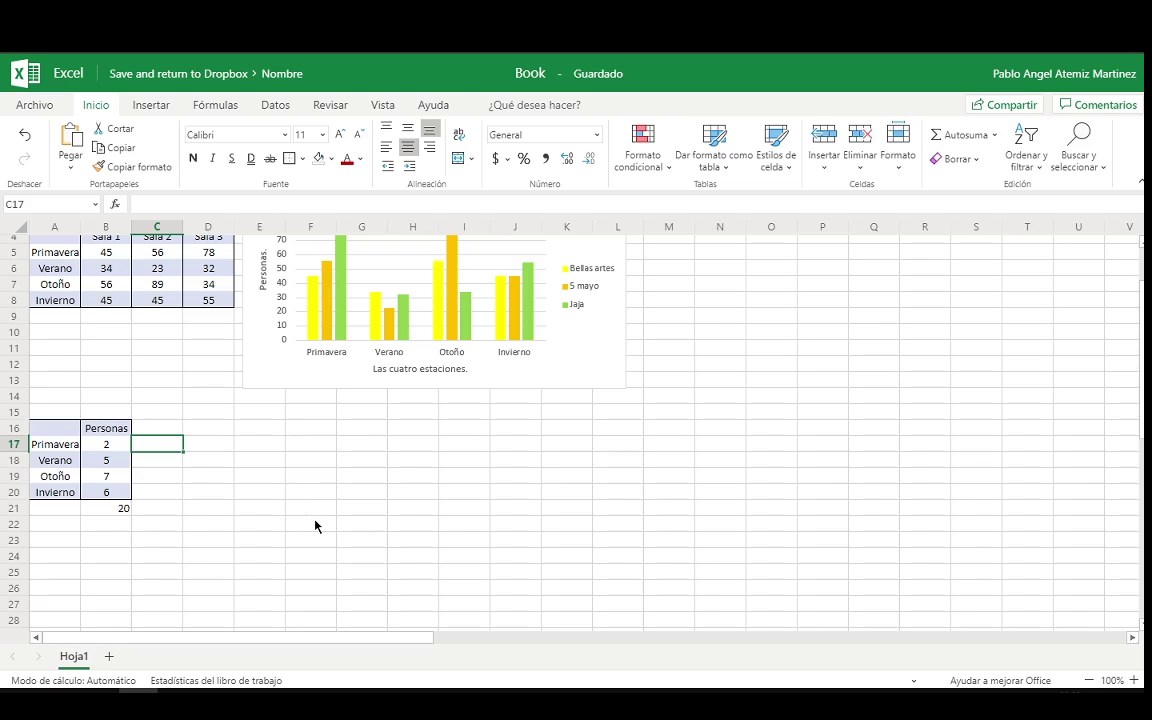
{"action": "type", "text": "="}
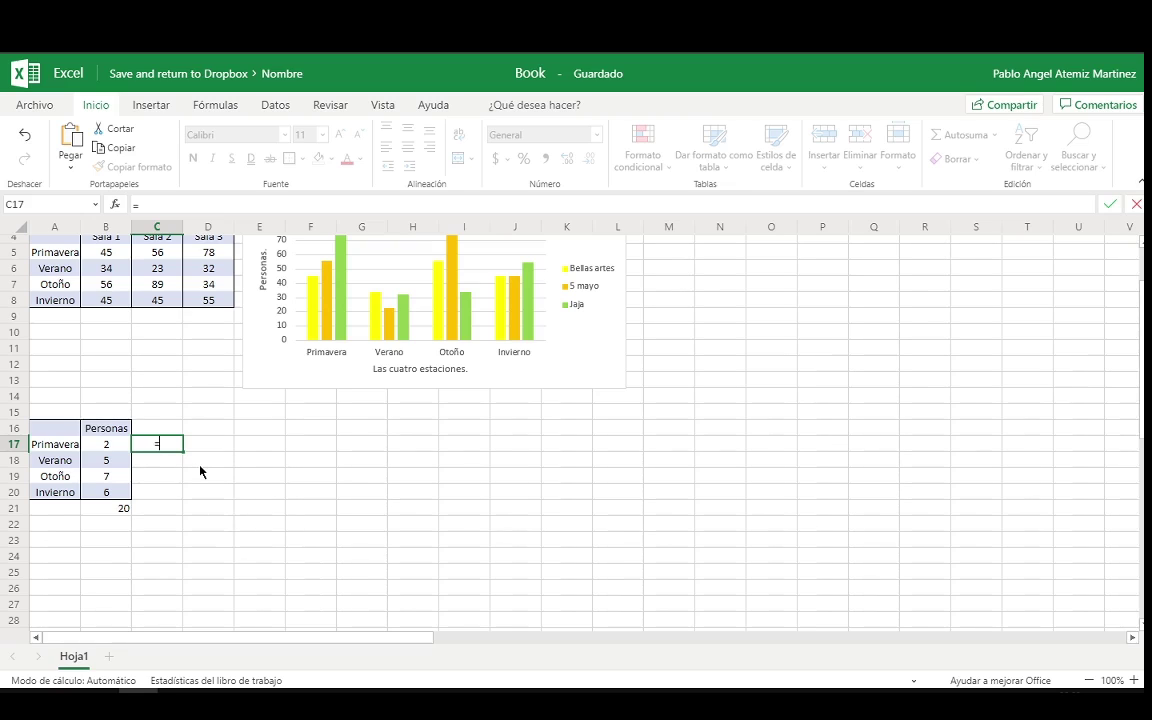
{"action": "key", "text": "Left"}
{"action": "key", "text": "Down"}
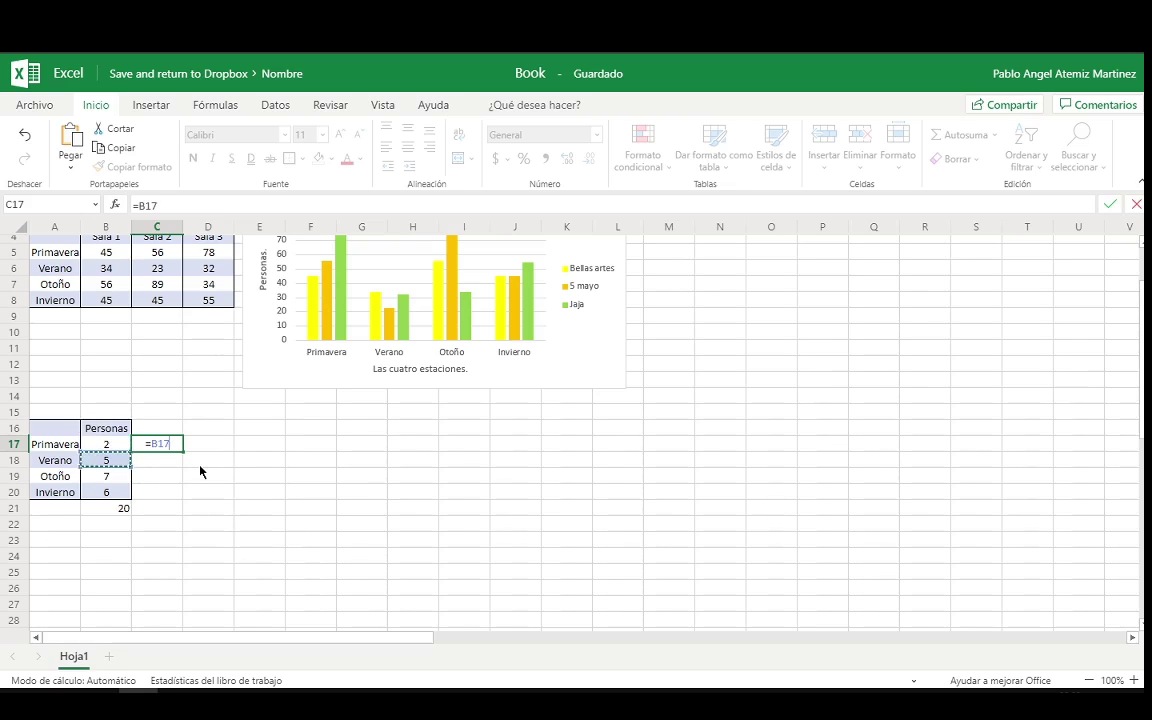
{"action": "key", "text": "Up"}
{"action": "key", "text": "Up"}
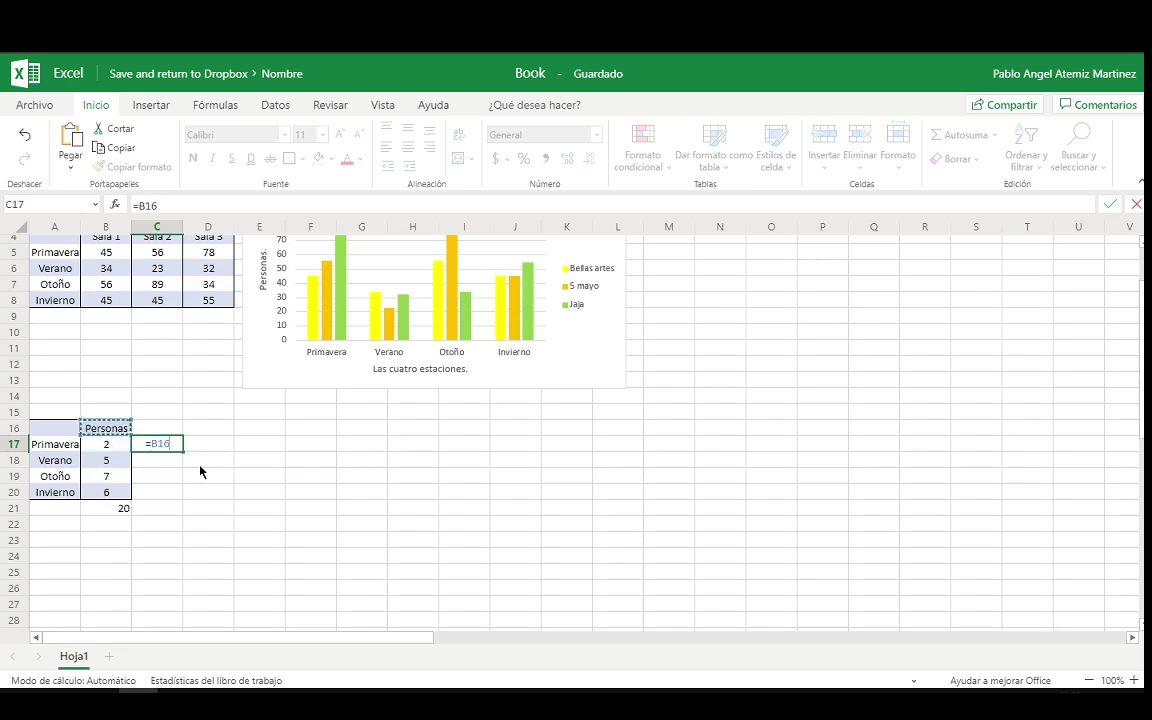
{"action": "key", "text": "Down"}
{"action": "key", "text": "Down"}
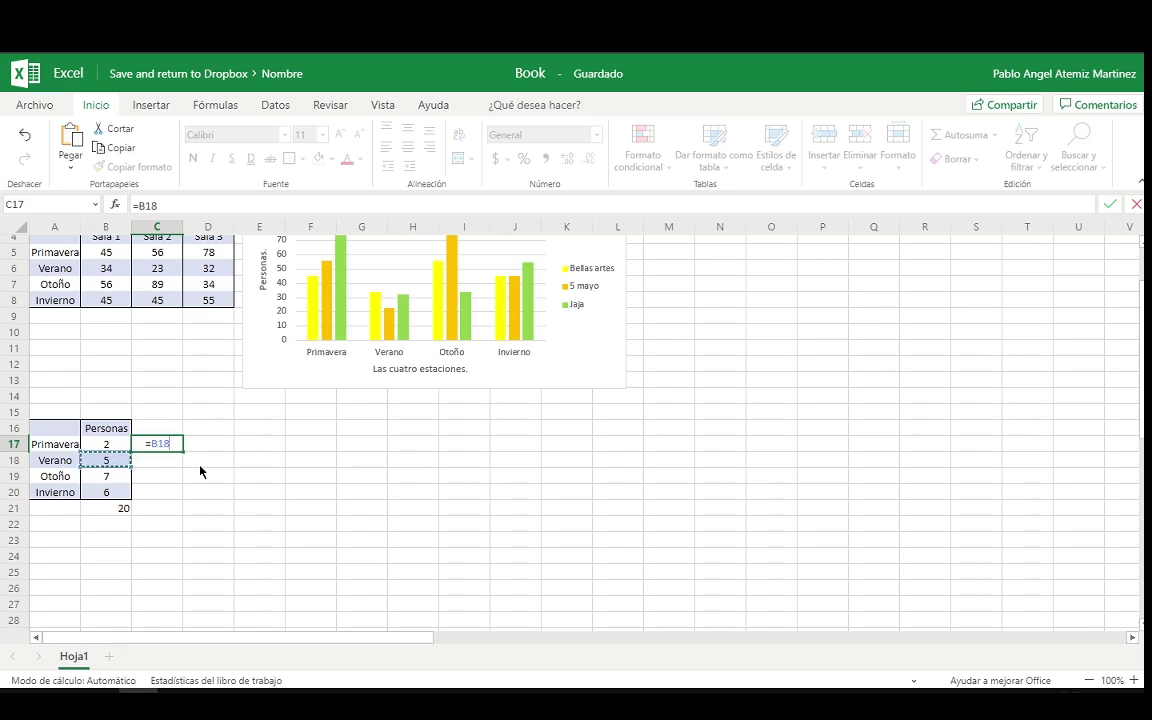
{"action": "key", "text": "Up"}
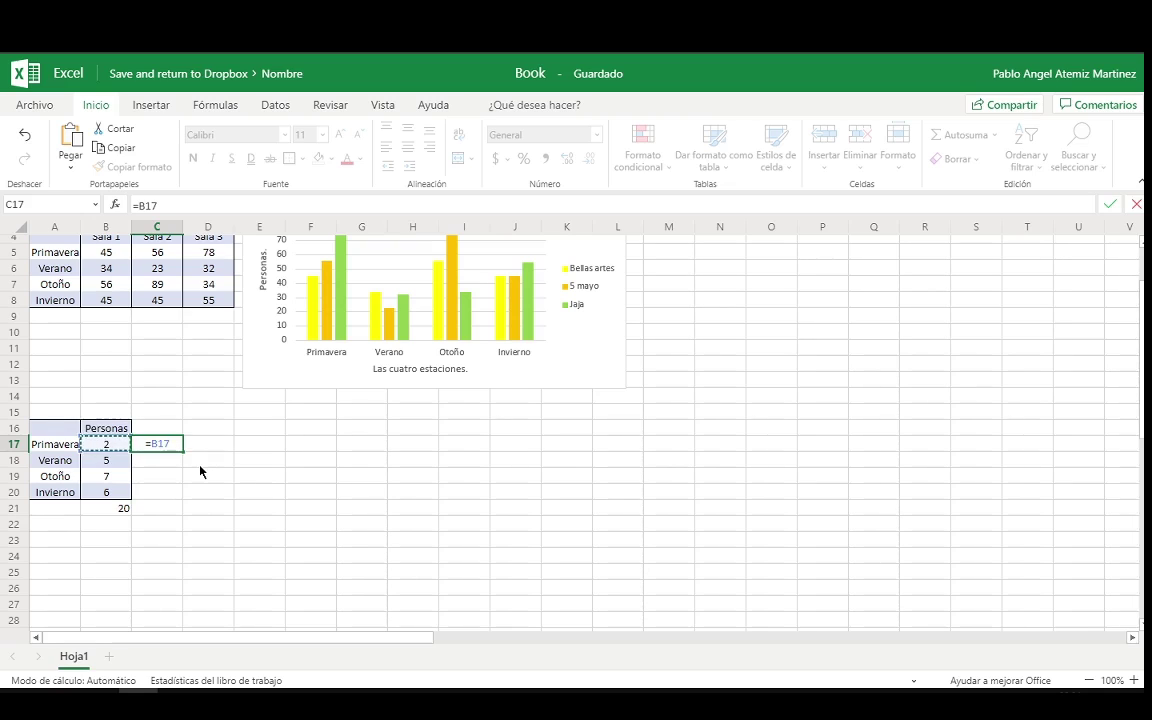
- Enter the formula =B17*100/20/100 in C17 for Primavera's share
{"action": "type", "text": "/10"}
{"action": "type", "text": "0"}
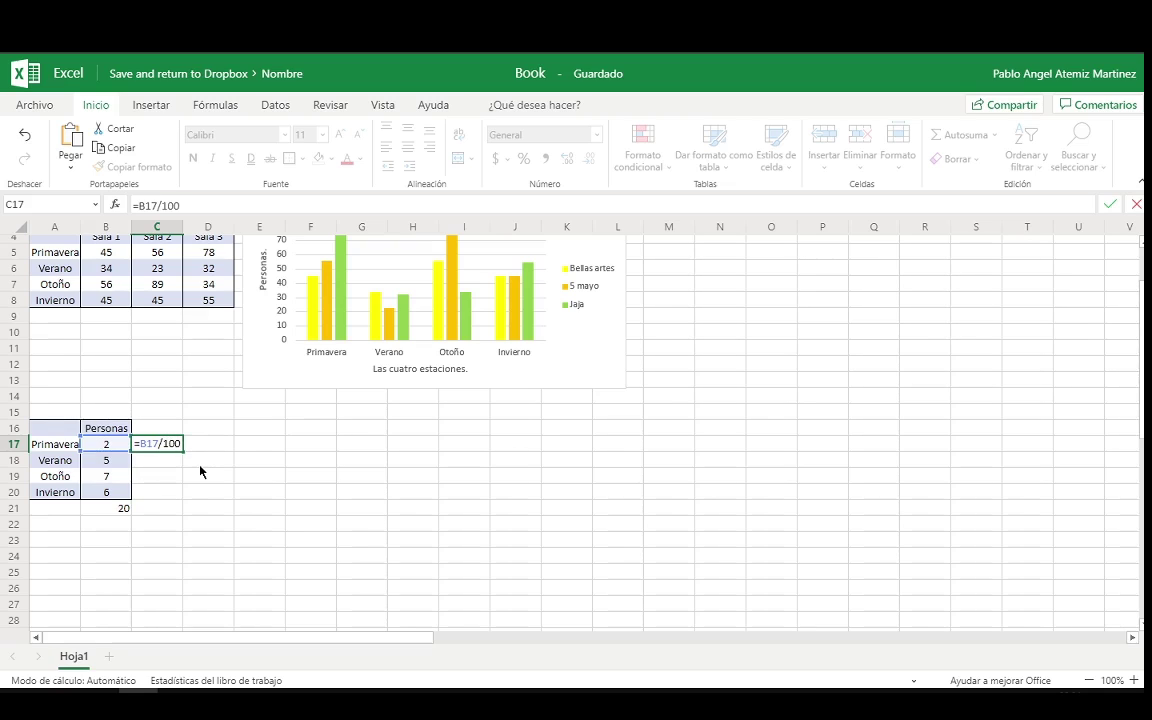
{"action": "key", "text": "BackSpace"}
{"action": "key", "text": "BackSpace"}
{"action": "key", "text": "BackSpace"}
{"action": "key", "text": "BackSpace"}
{"action": "type", "text": "*100"}
{"action": "type", "text": "/20"}
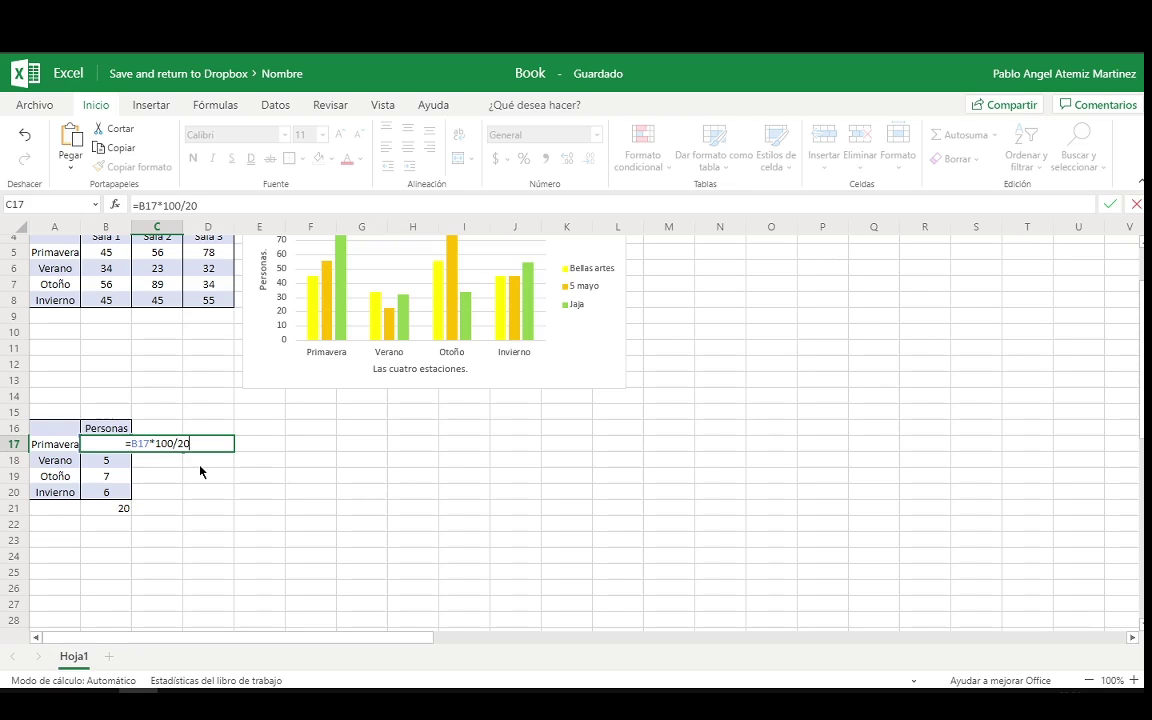
{"action": "type", "text": "/1"}
{"action": "type", "text": "00"}
{"action": "key", "text": "Return"}
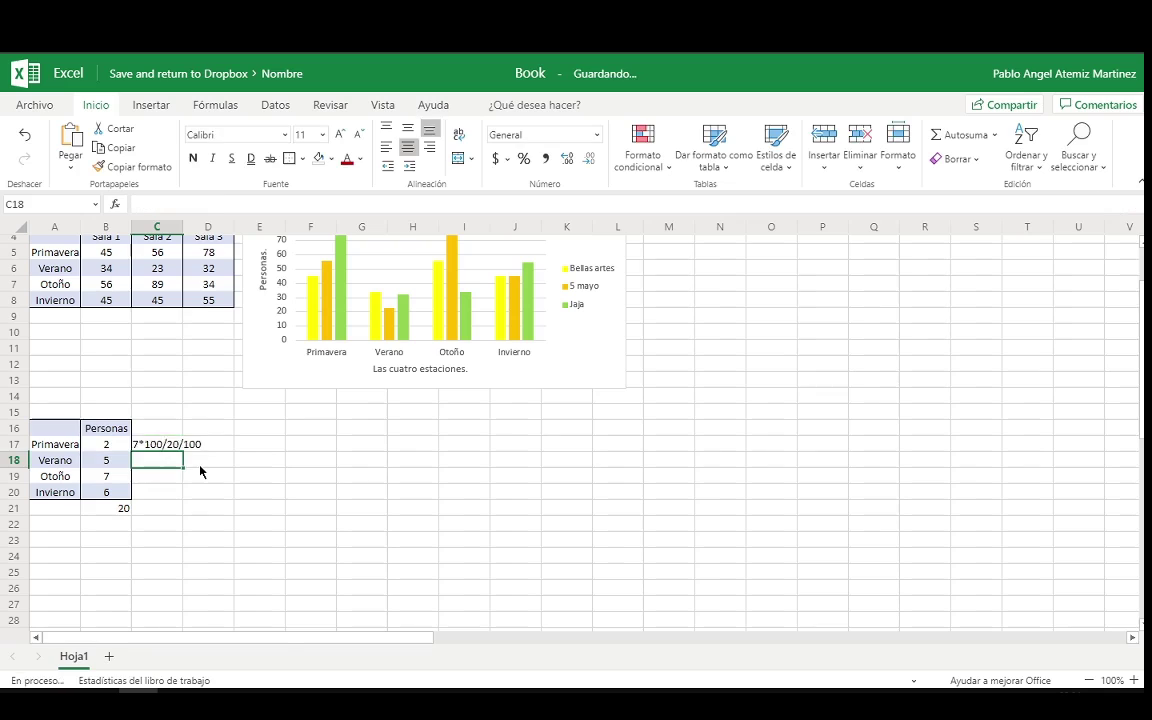
- Revise the C17 divisor and restore the final /100 so C17 shows 0,1
{"action": "key", "text": "Up"}
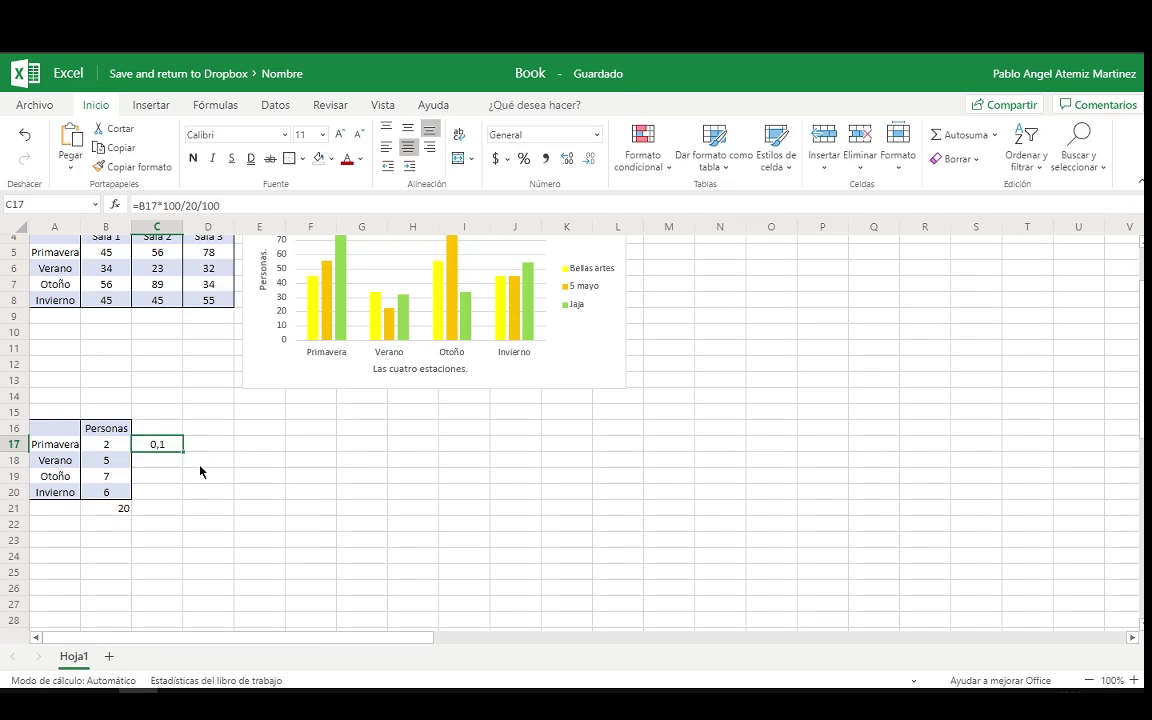
{"action": "double_click", "coordinate": [181, 444]}
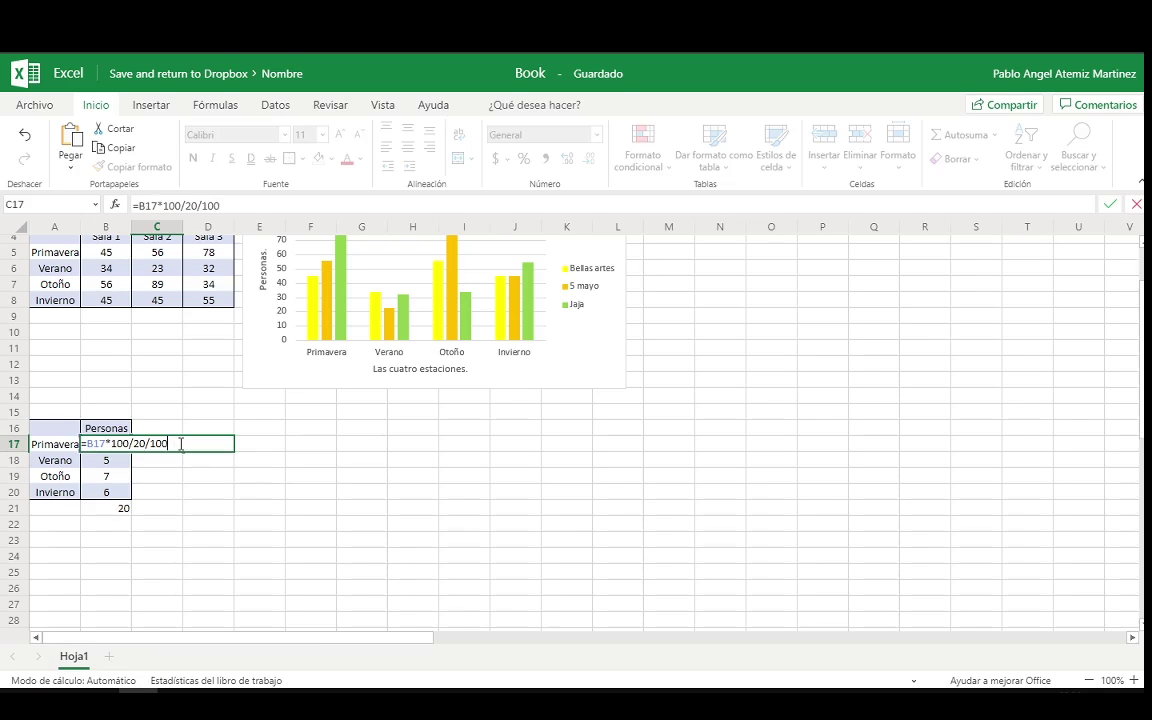
{"action": "key", "text": "BackSpace"}
{"action": "key", "text": "Return"}
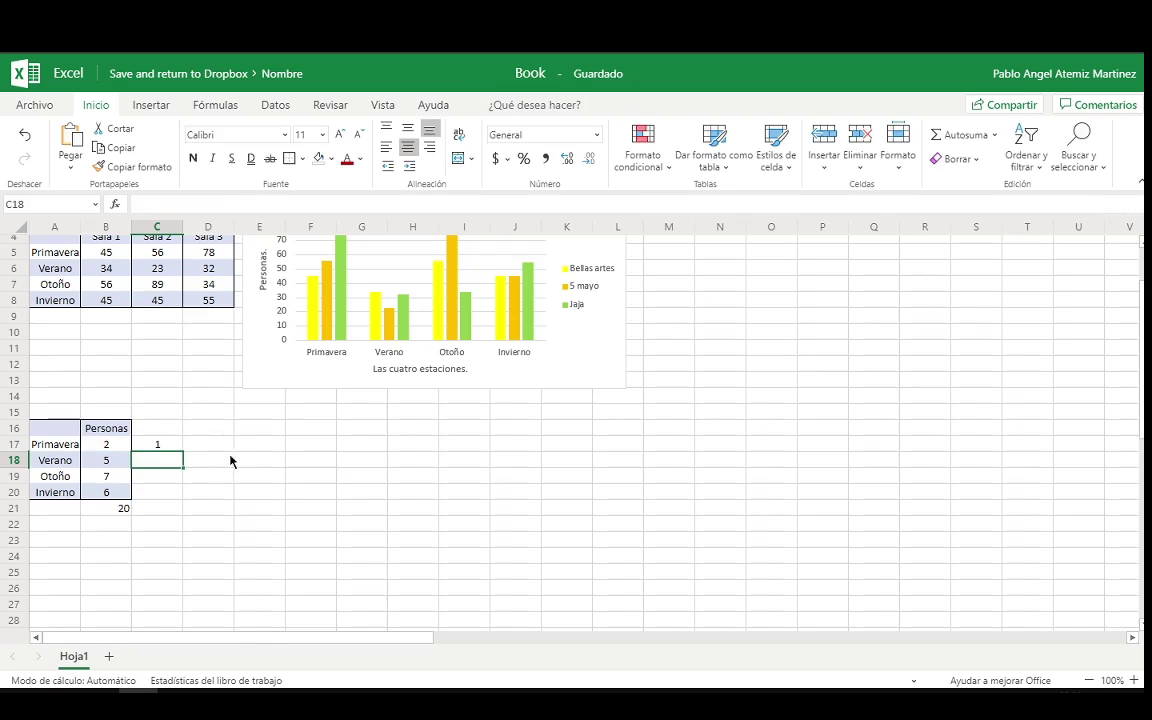
{"action": "double_click", "coordinate": [173, 441]}
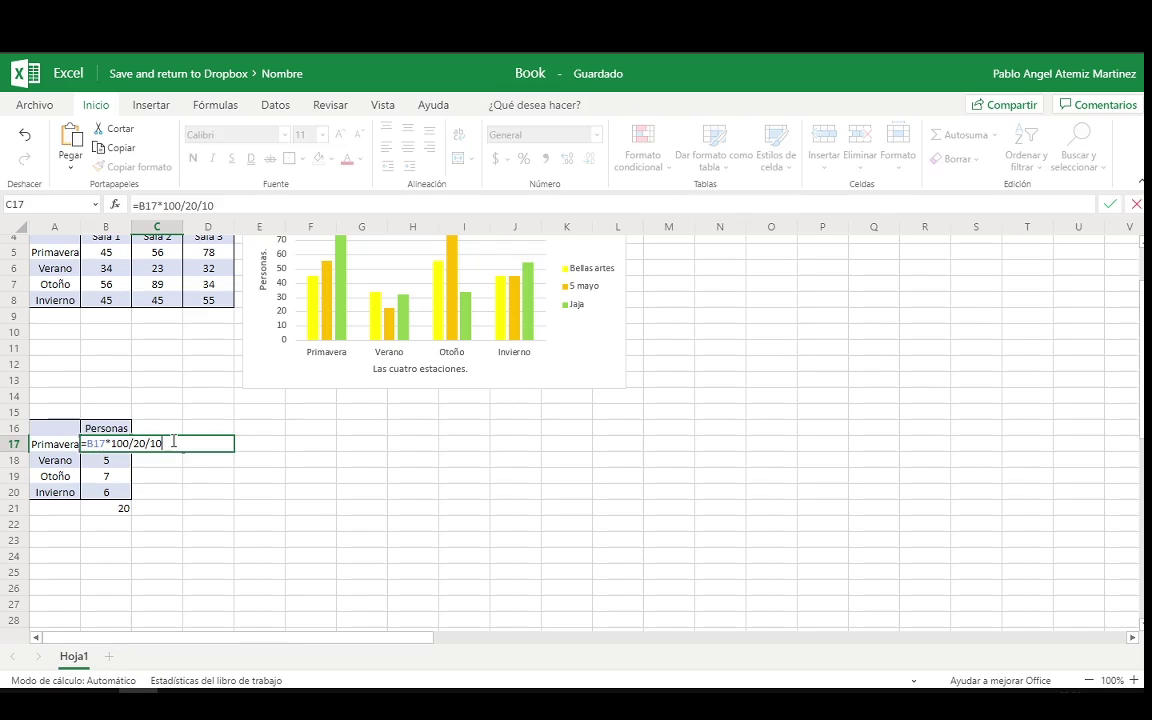
{"action": "key", "text": "BackSpace"}
{"action": "key", "text": "BackSpace"}
{"action": "key", "text": "BackSpace"}
{"action": "key", "text": "Return"}
{"action": "double_click", "coordinate": [174, 444]}
{"action": "type", "text": "100"}
{"action": "key", "text": "Return"}
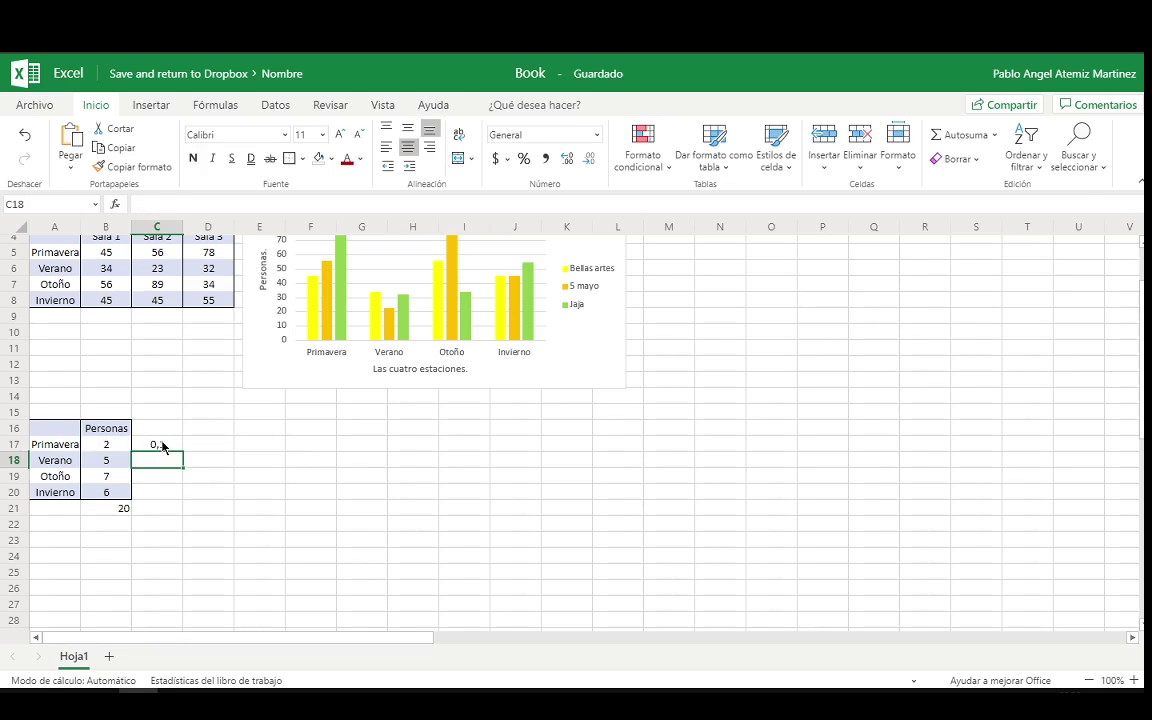
- Copy the C17 share formula into C18, C19 and C20 for Verano, Otoño and Invierno
{"action": "left_click", "coordinate": [168, 450]}
{"action": "key", "text": "ctrl+c"}
{"action": "left_click", "coordinate": [165, 460]}
{"action": "key", "text": "ctrl+v"}
{"action": "key", "text": "Return"}
{"action": "key", "text": "ctrl+v"}
{"action": "key", "text": "Return"}
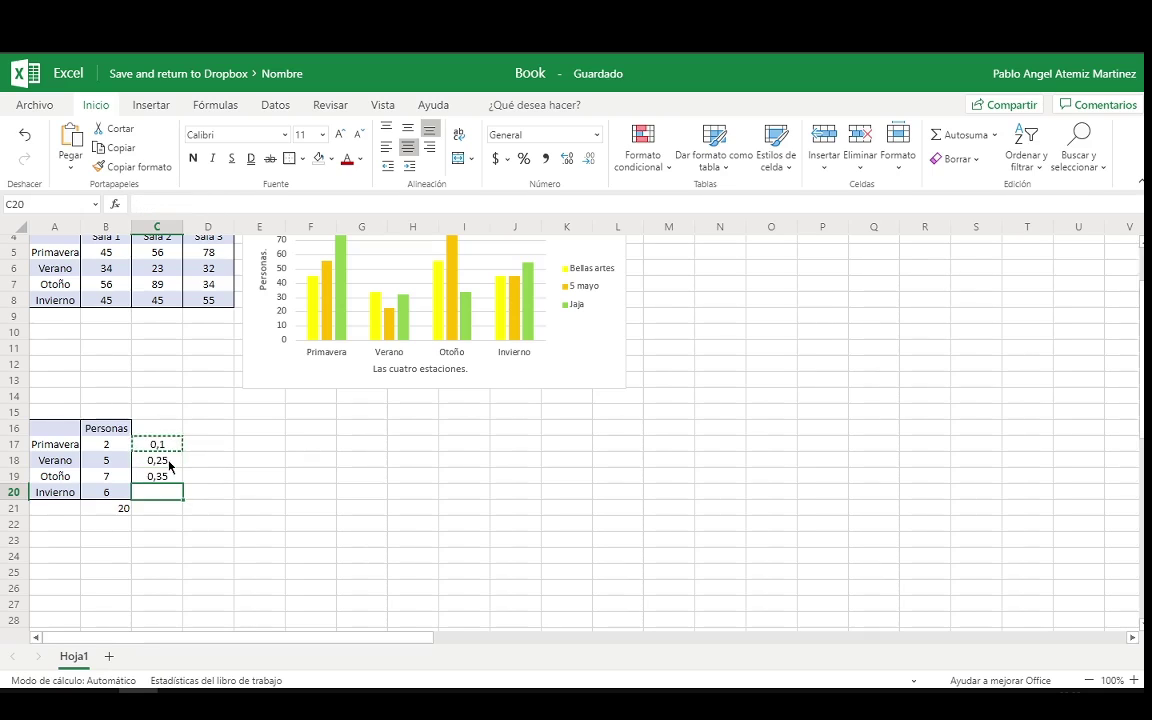
{"action": "key", "text": "ctrl+v"}
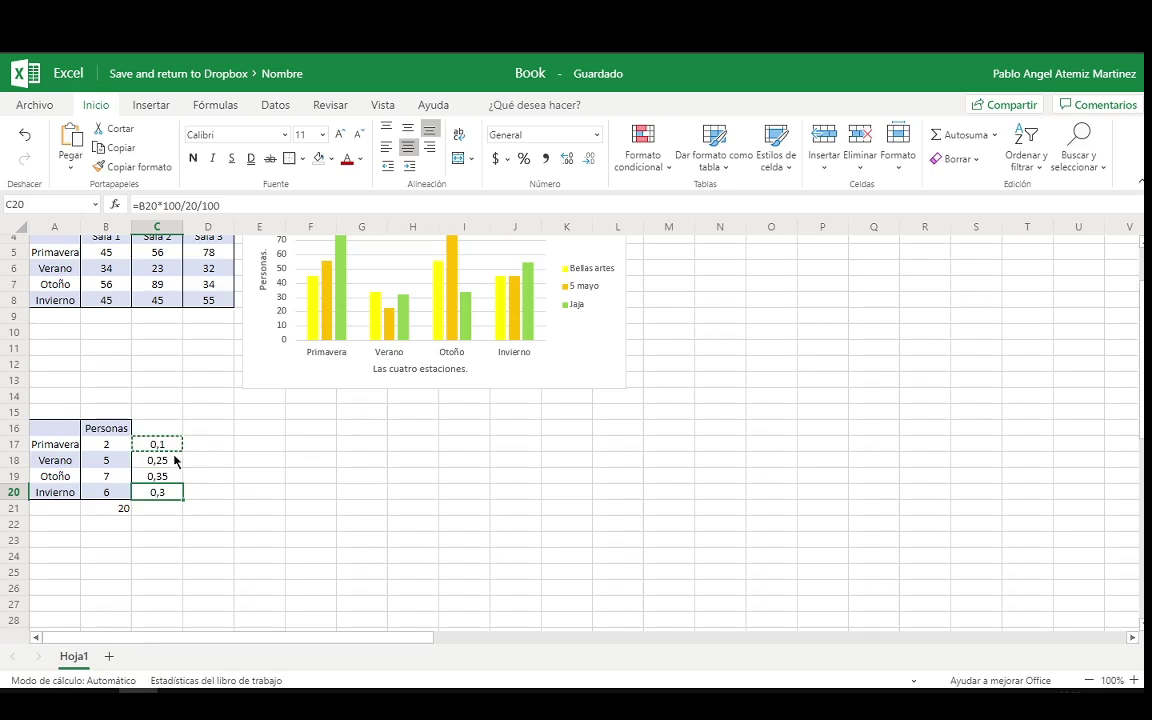
- Format C17:C20 as percentages, showing 10%, 25%, 35% and 30%
{"action": "left_click", "coordinate": [168, 449]}
{"action": "left_click_drag", "start_coordinate": [168, 449], "coordinate": [156, 489]}
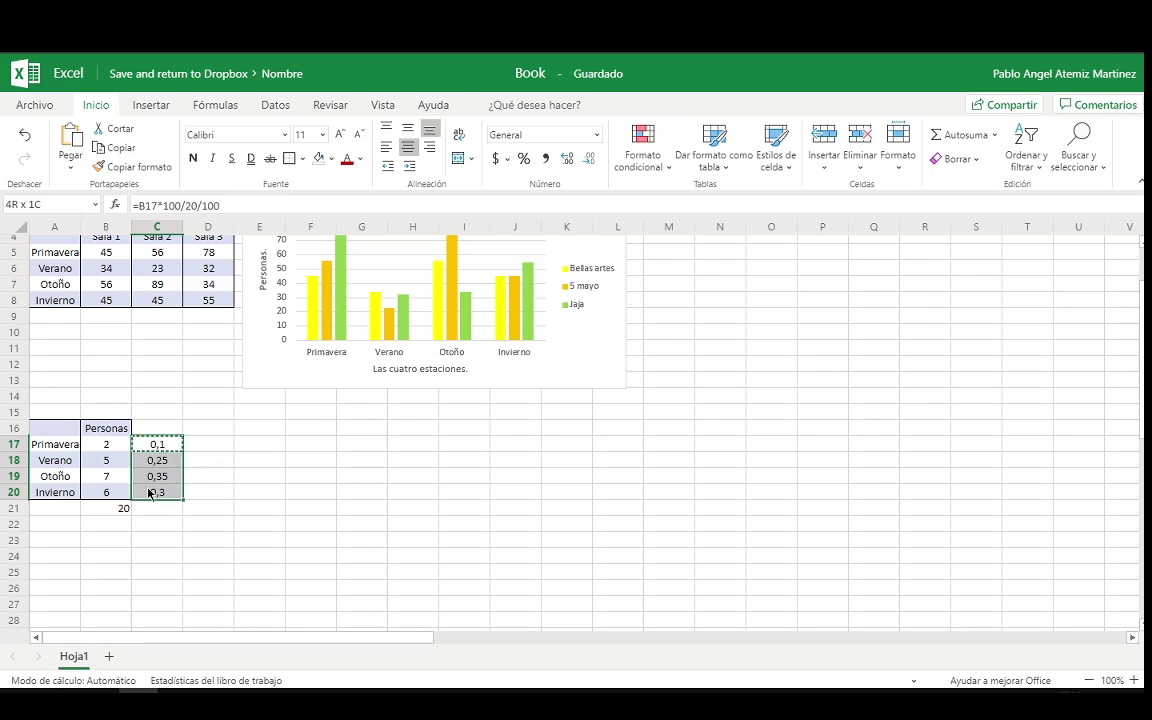
{"action": "left_click", "coordinate": [526, 160]}
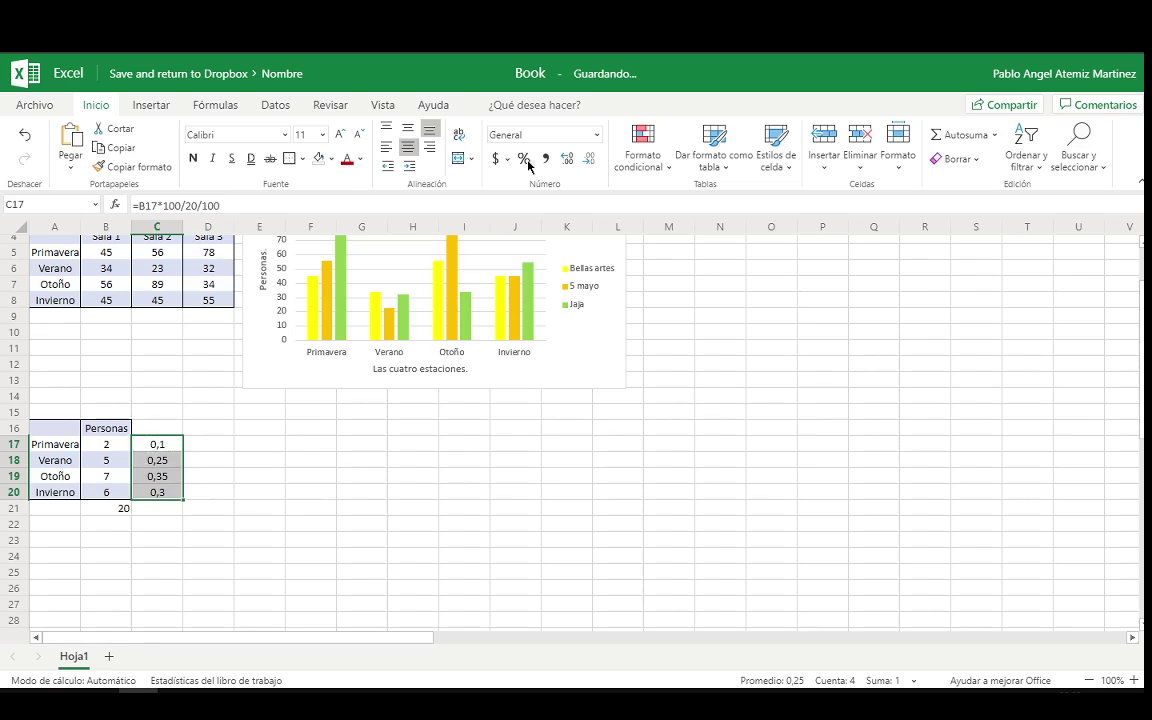
{"action": "left_click", "coordinate": [255, 460]}
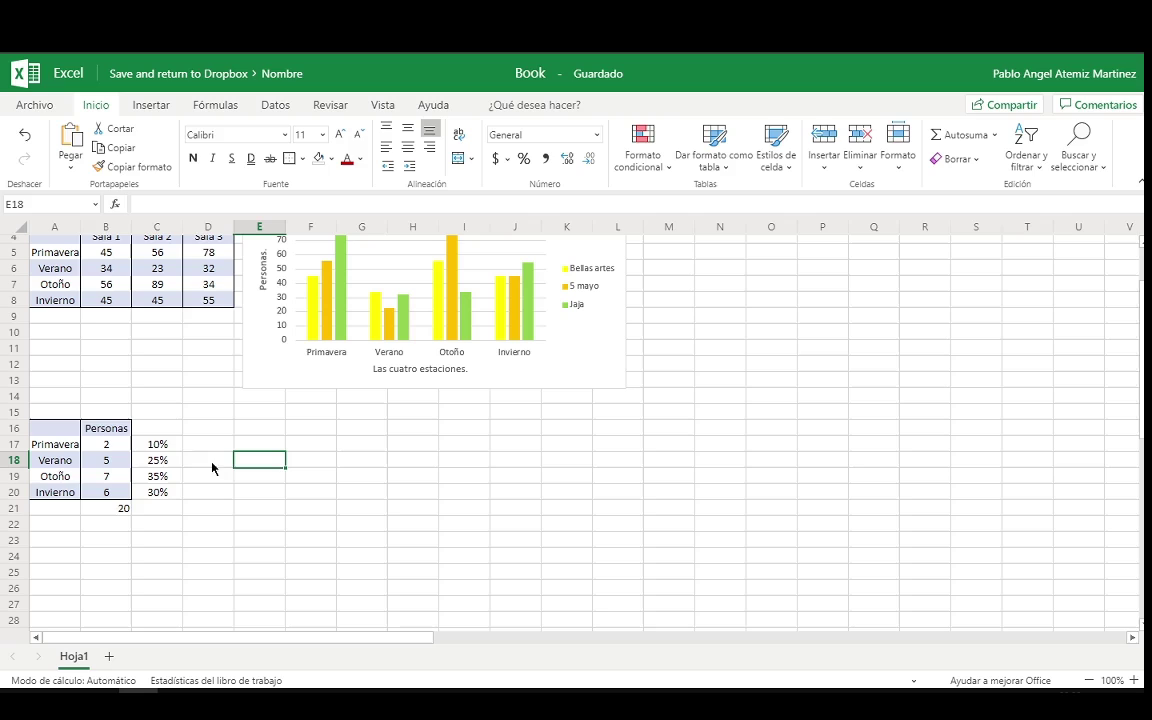
{"action": "left_click", "coordinate": [167, 495]}
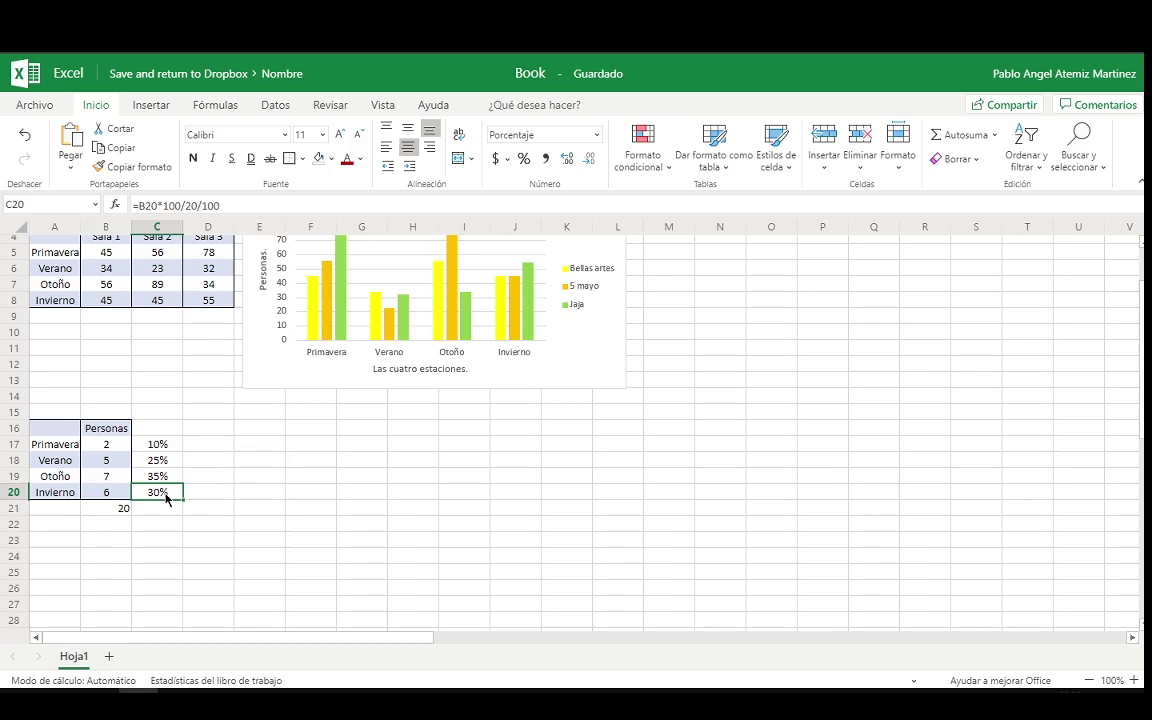
- AutoSum the percentages into C21 for a 100% total
{"action": "left_click_drag", "start_coordinate": [159, 510], "coordinate": [168, 443]}
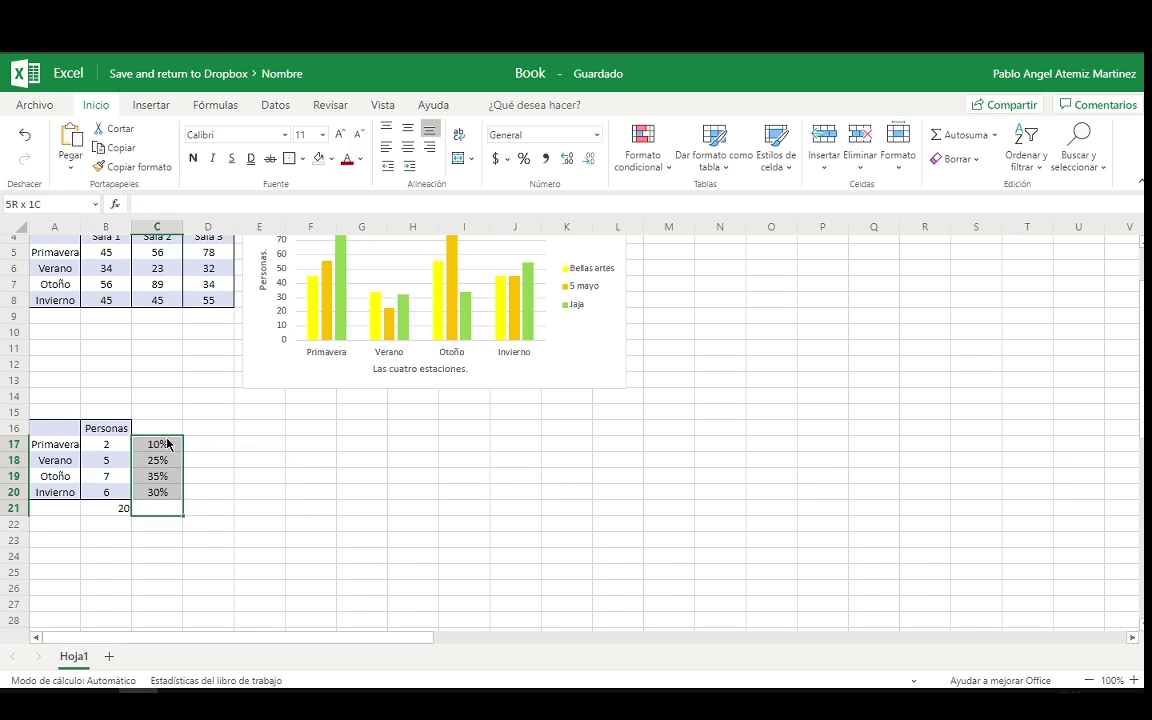
{"action": "left_click", "coordinate": [966, 141]}
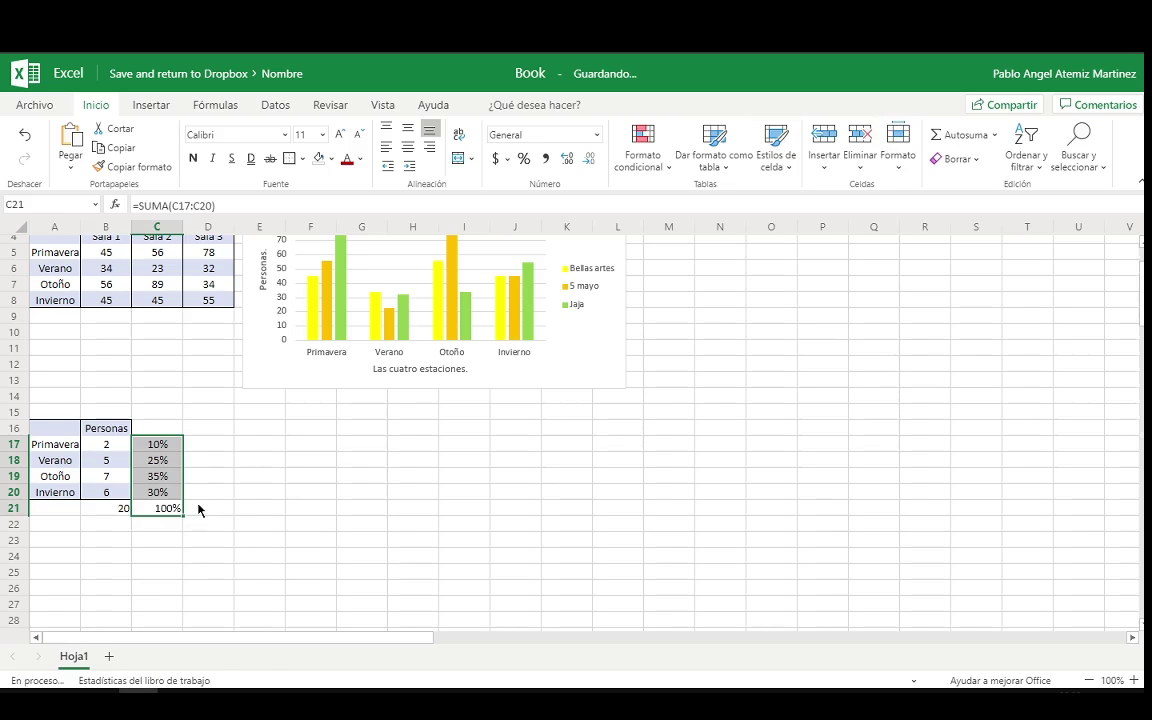
{"action": "left_click", "coordinate": [190, 494]}
{"action": "left_click", "coordinate": [127, 509]}
{"action": "left_click", "coordinate": [159, 506]}
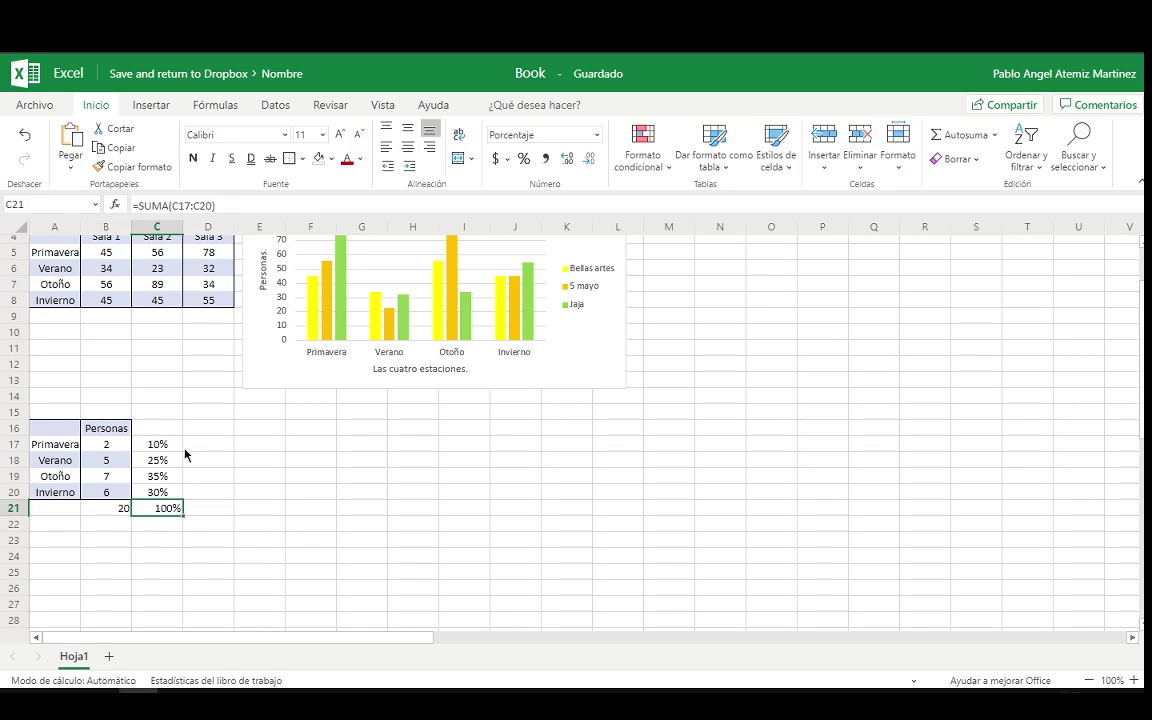
{"action": "left_click", "coordinate": [172, 429]}
- Enter the heading 'Porcentaje' in C16, correcting the typos
{"action": "type", "text": "P"}
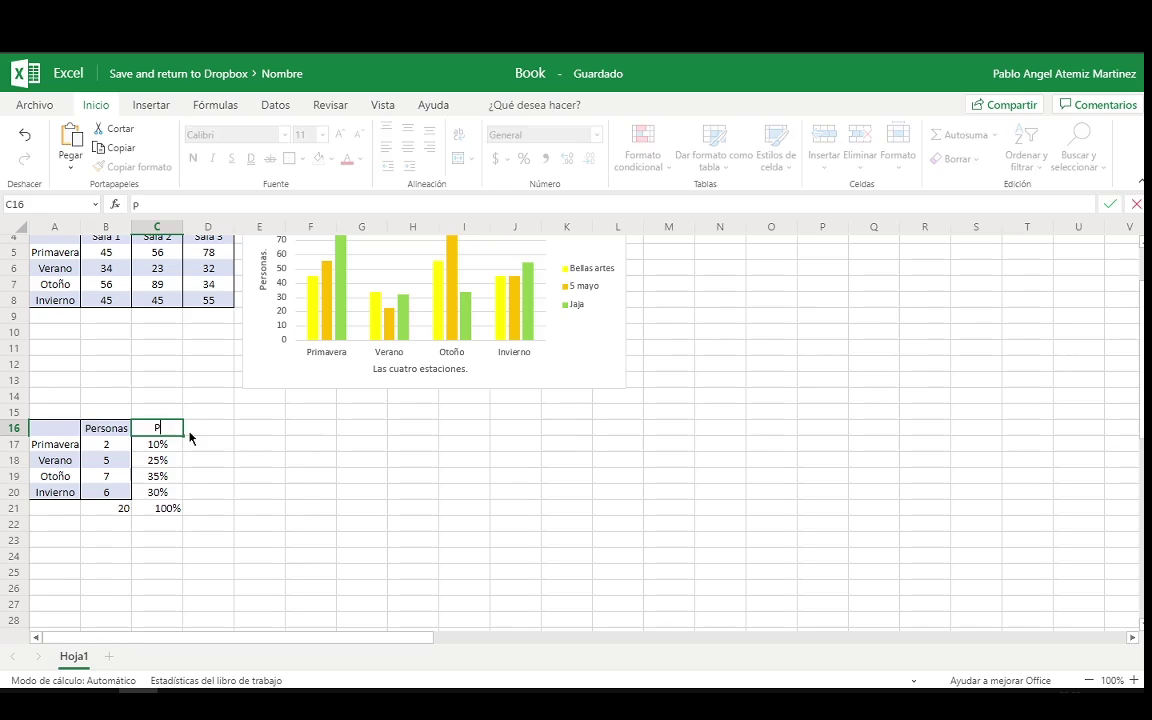
{"action": "type", "text": "orcensta e"}
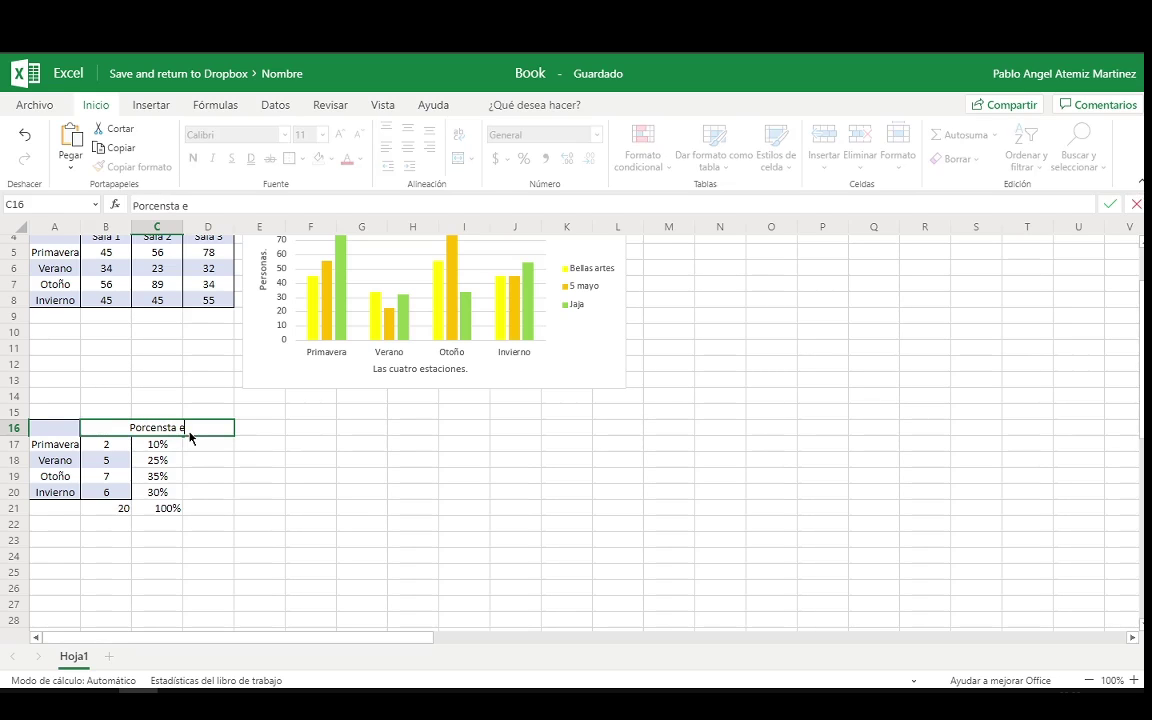
{"action": "key", "text": "BackSpace"}
{"action": "key", "text": "BackSpace"}
{"action": "type", "text": "j"}
{"action": "key", "text": "BackSpace"}
{"action": "left_click", "coordinate": [180, 444]}
{"action": "left_click", "coordinate": [163, 432]}
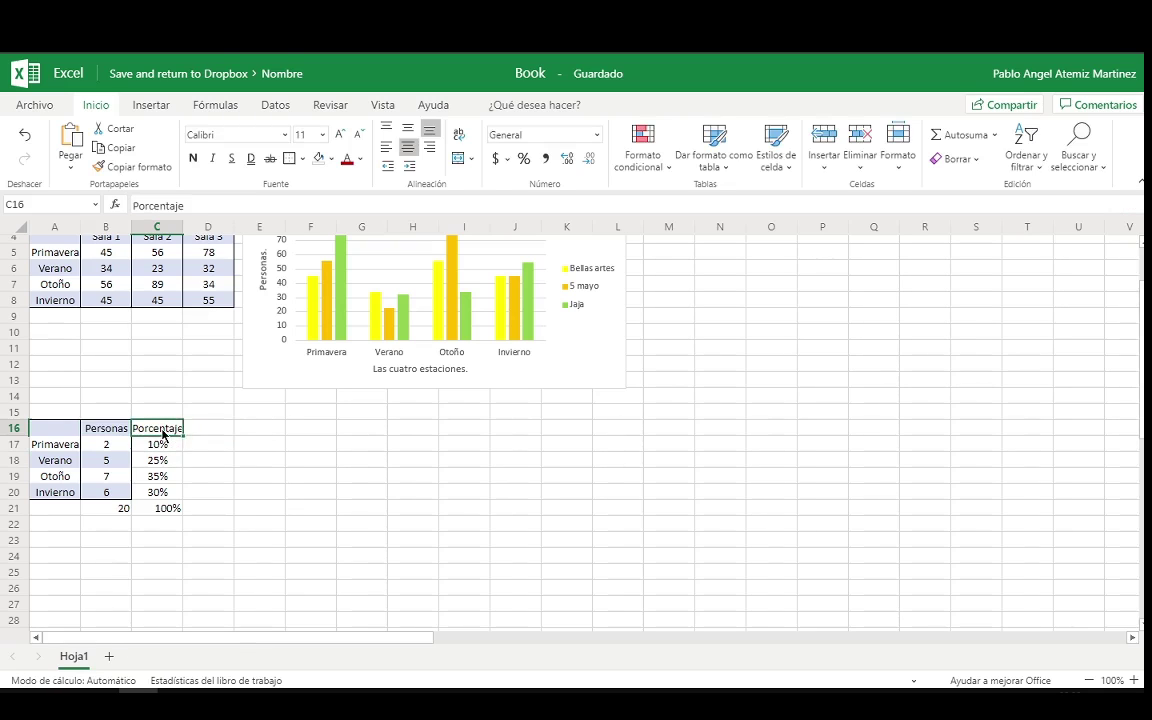
{"action": "double_click", "coordinate": [163, 432]}
{"action": "left_click", "coordinate": [362, 444]}
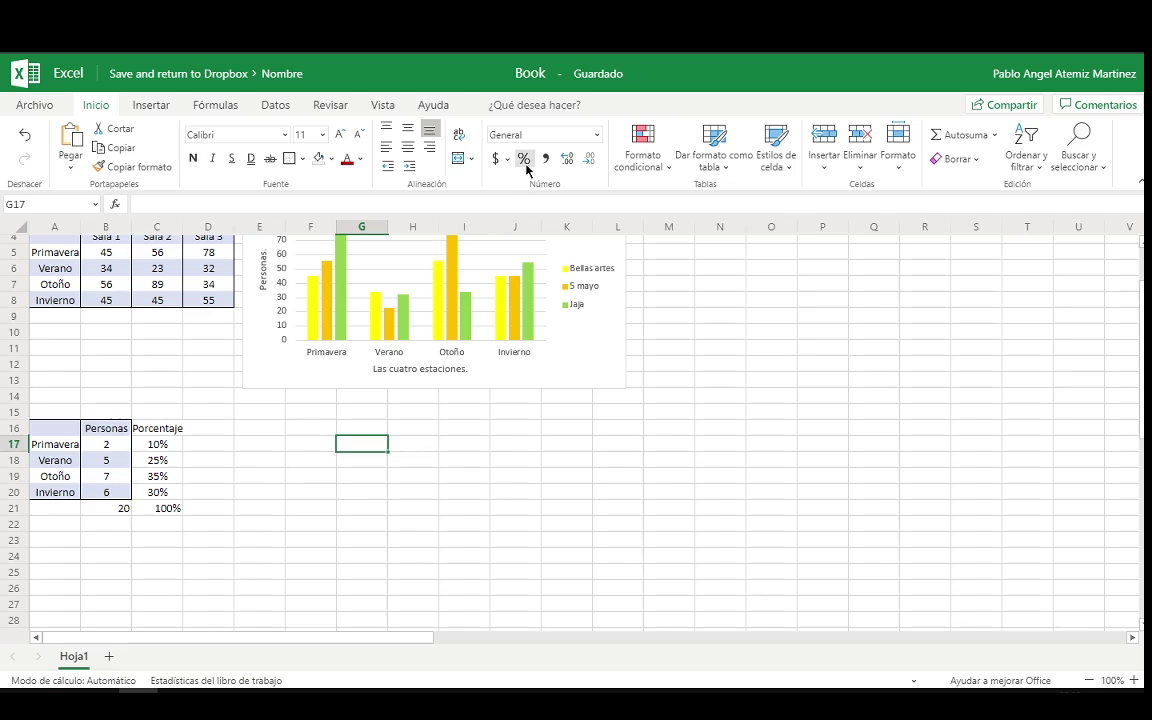
{"action": "key", "text": "Right"}
{"action": "key", "text": "Right"}
{"action": "key", "text": "Right"}
{"action": "key", "text": "Up"}
{"action": "key", "text": "Up"}
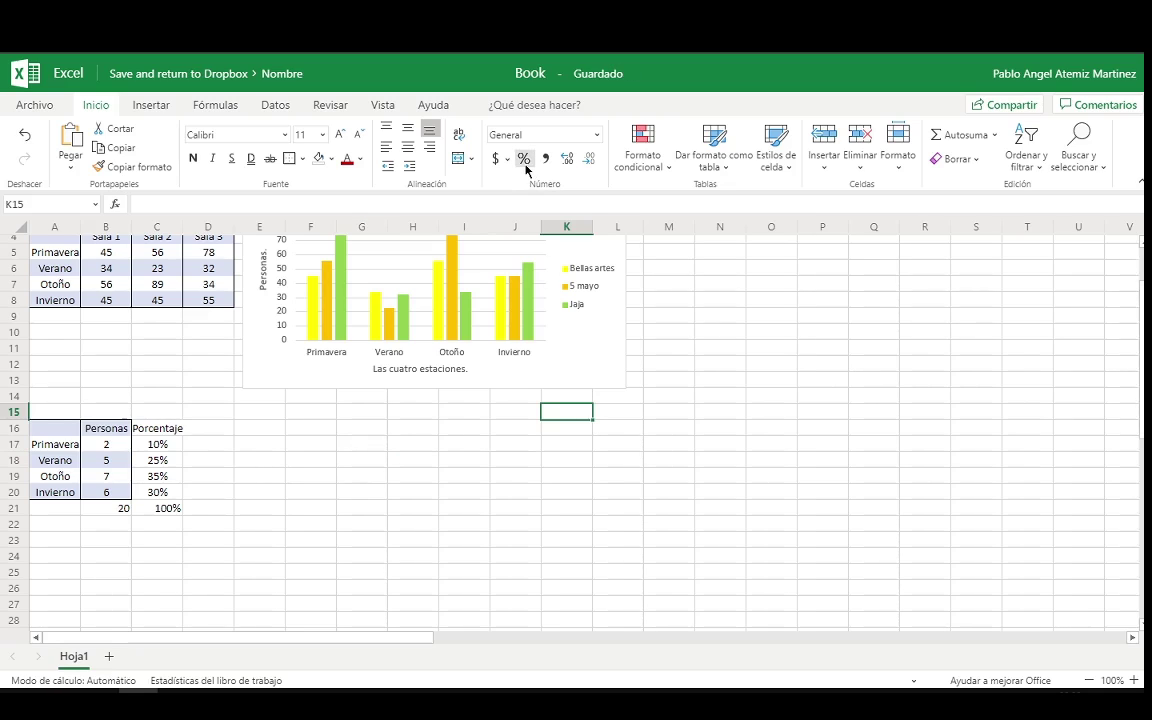
- Start a sum in K15, then cancel it and close the quick totals list
{"action": "left_click", "coordinate": [975, 136]}
{"action": "left_click", "coordinate": [855, 330]}
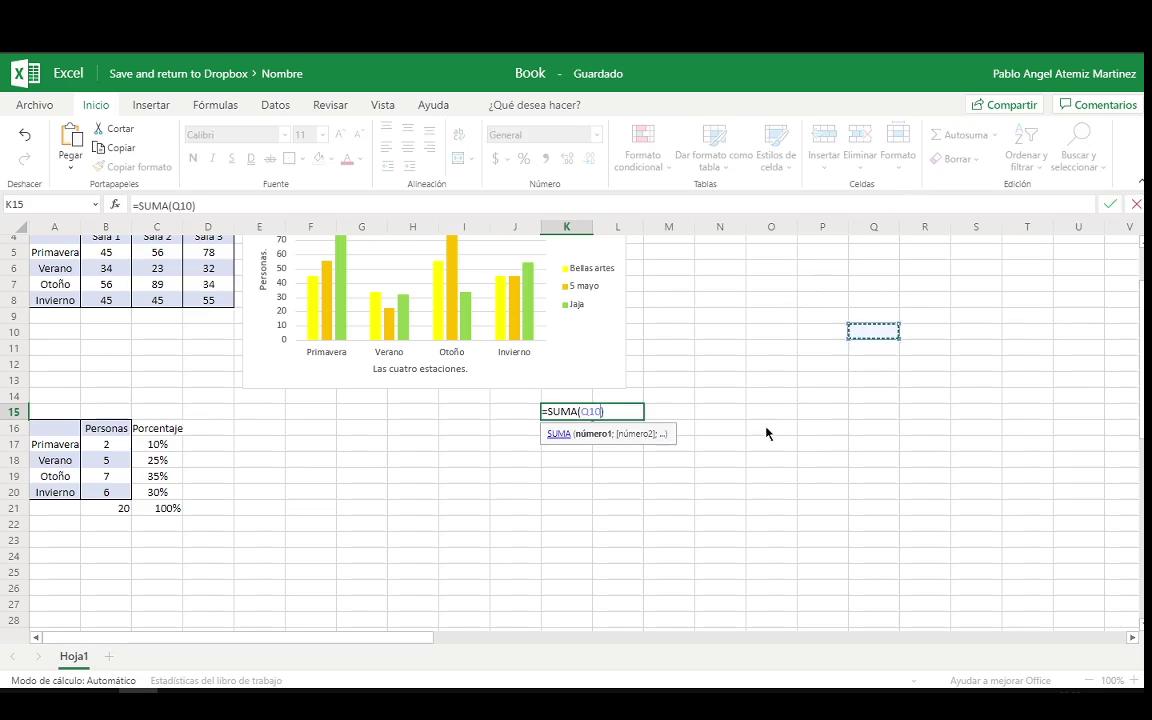
{"action": "key", "text": "Escape"}
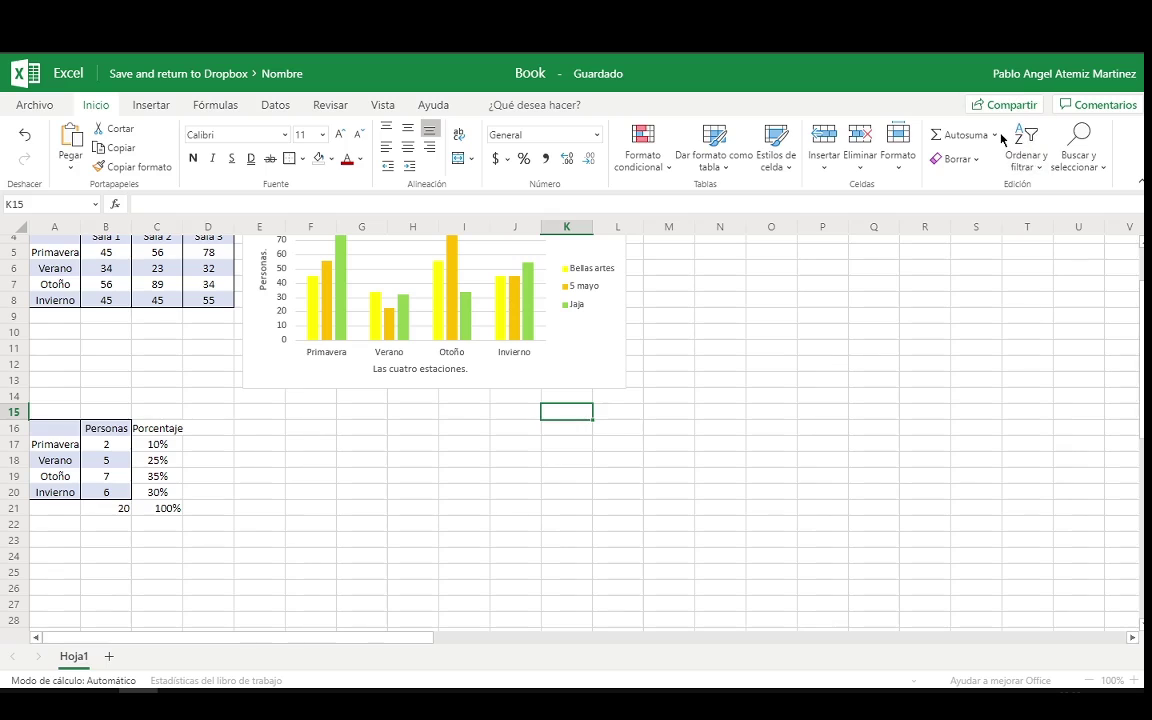
{"action": "left_click", "coordinate": [996, 136]}
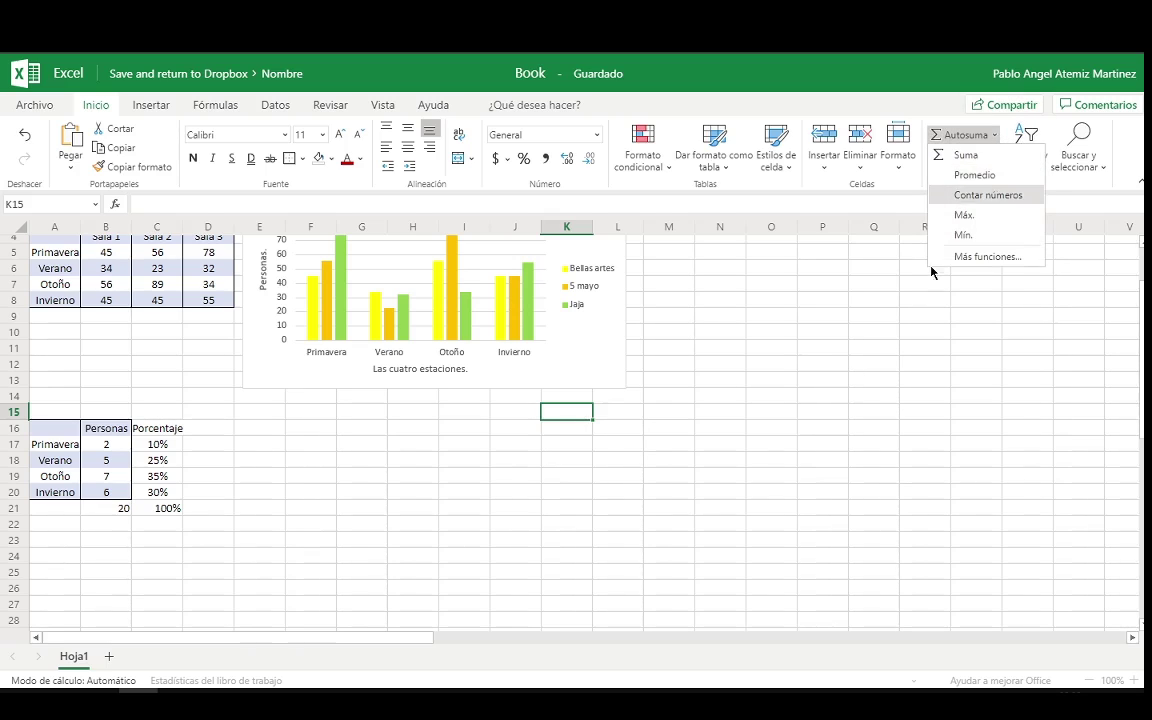
{"action": "key", "text": "Escape"}
{"action": "left_click", "coordinate": [249, 476]}
- Widen column C to fit 'Porcentaje' and review the season percentage table
{"action": "left_click", "coordinate": [157, 428]}
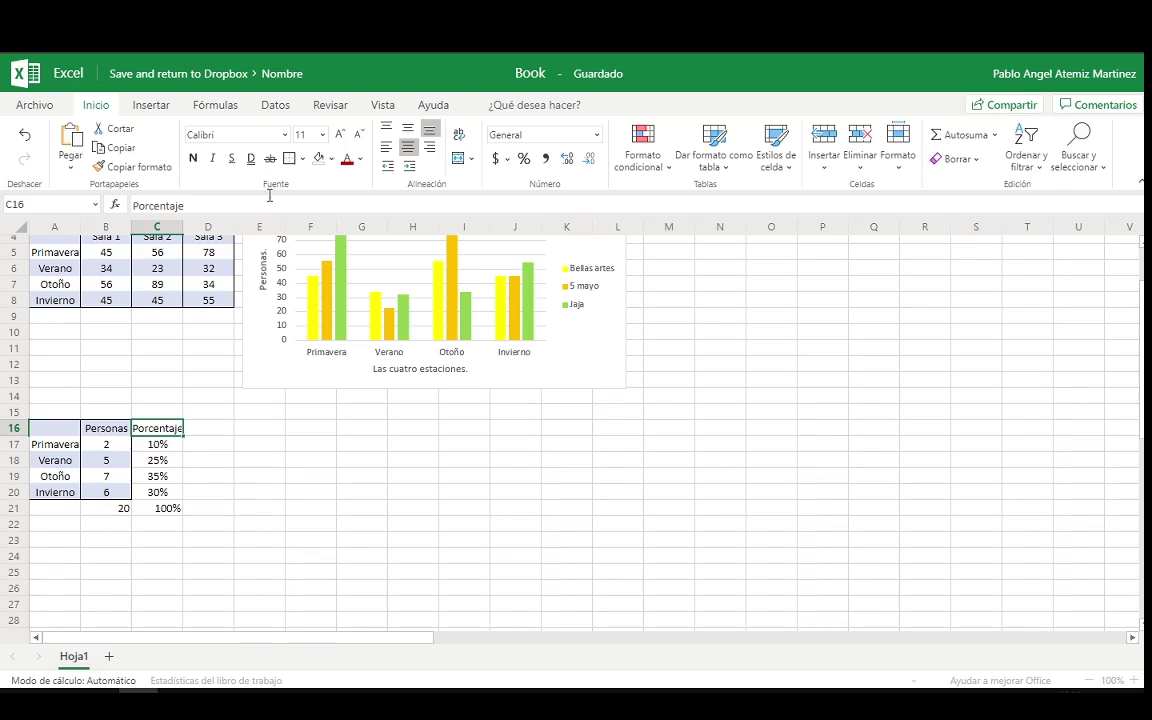
{"action": "left_click", "coordinate": [197, 432]}
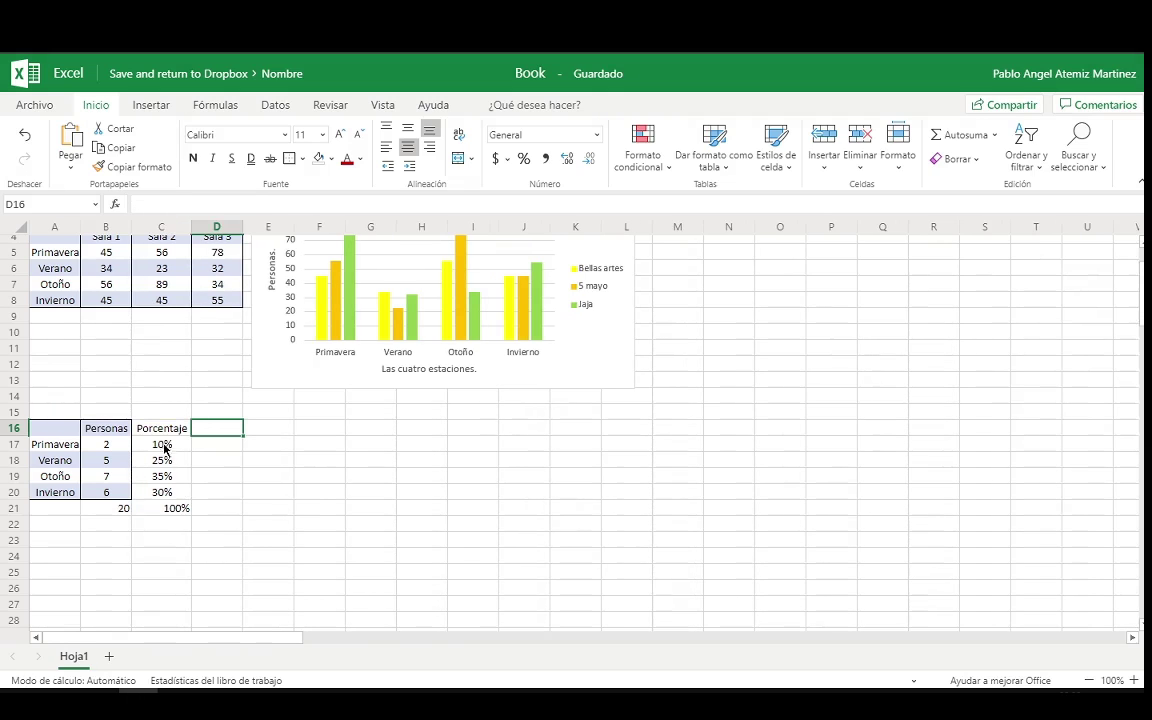
{"action": "left_click", "coordinate": [159, 432]}
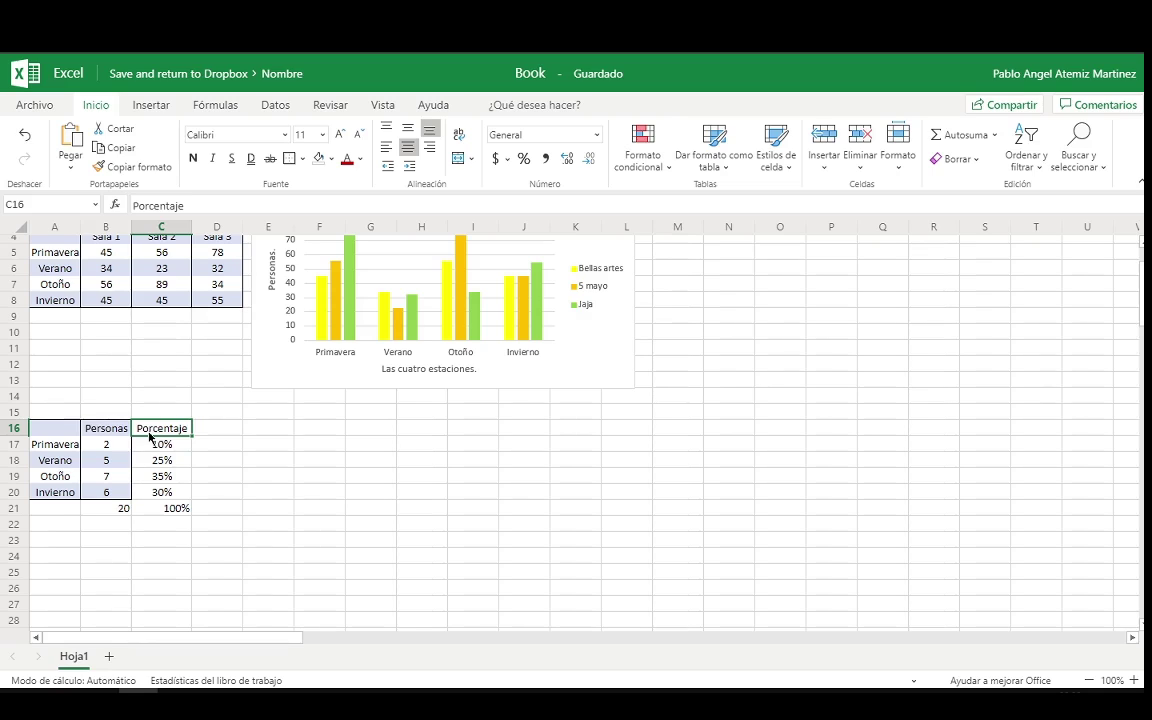
{"action": "left_click_drag", "start_coordinate": [151, 433], "coordinate": [57, 507]}
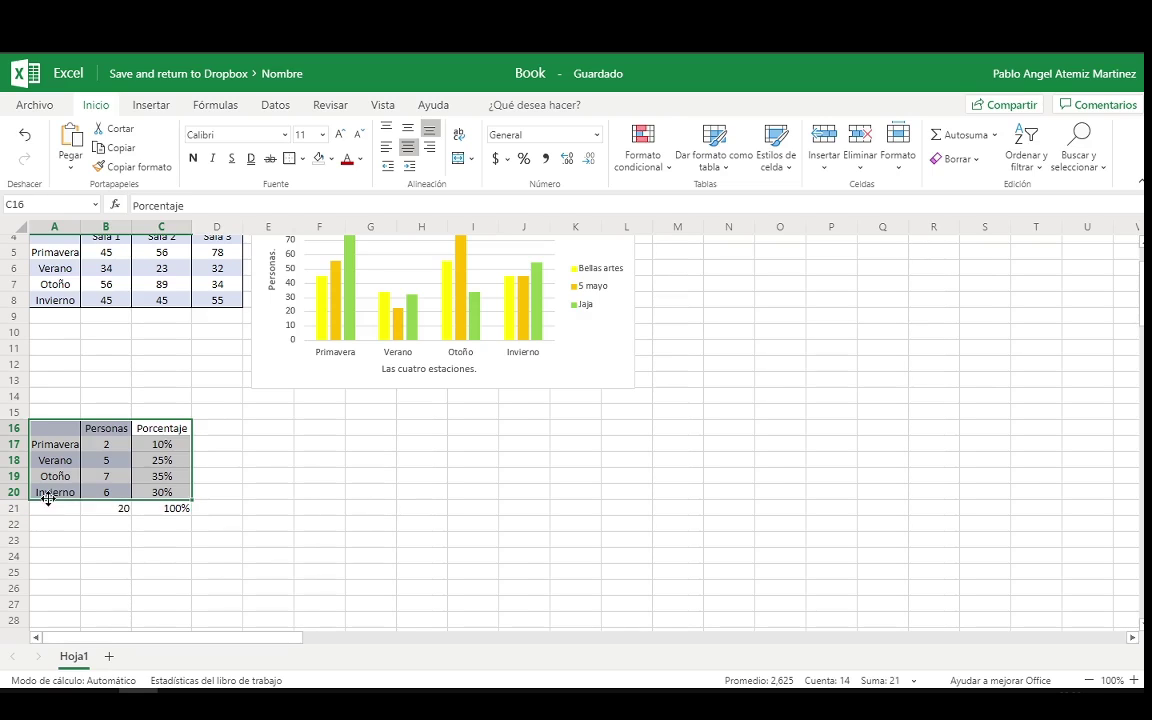
{"action": "left_click", "coordinate": [118, 479]}
{"action": "left_click", "coordinate": [145, 461]}
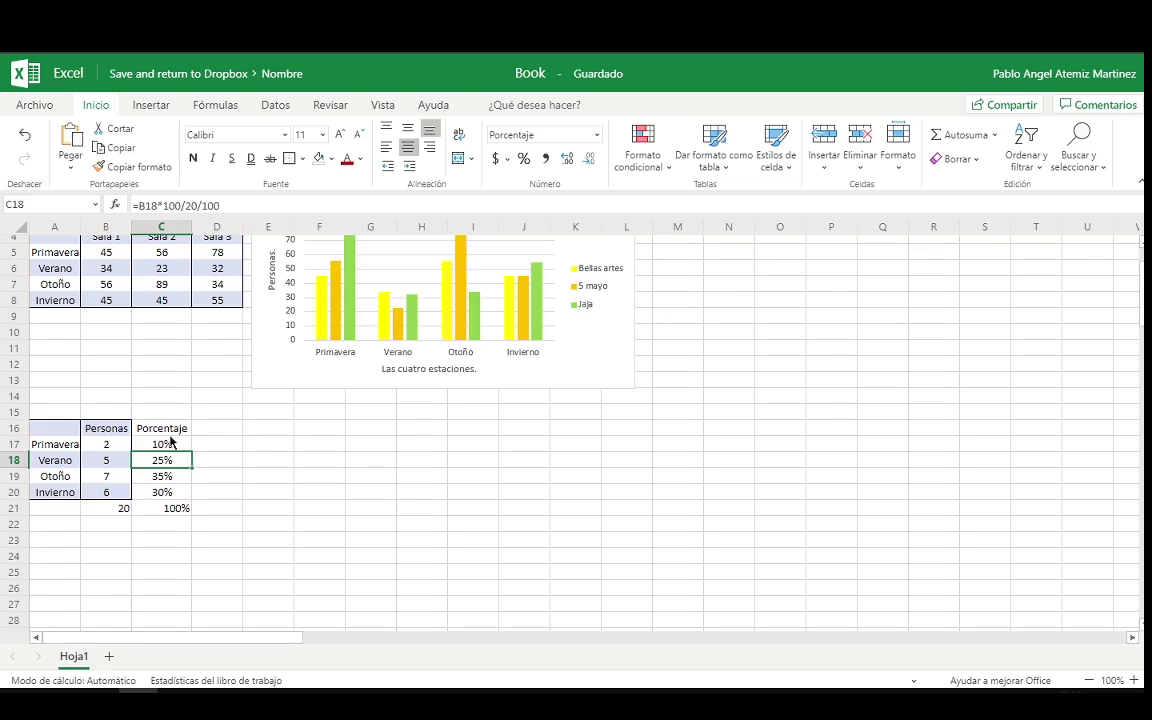
{"action": "left_click", "coordinate": [146, 430]}
{"action": "left_click_drag", "start_coordinate": [158, 452], "coordinate": [62, 511]}
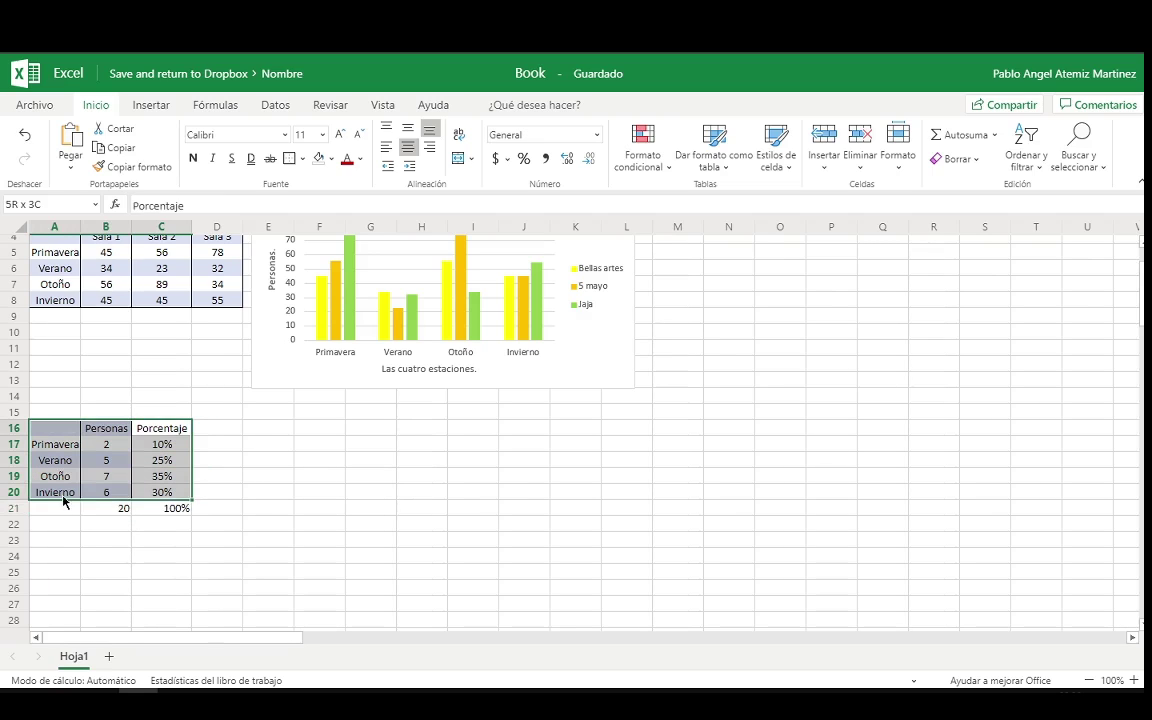
- Select the Porcentaje column C16:C20 together with the season names A16:A20
{"action": "left_click", "coordinate": [180, 445]}
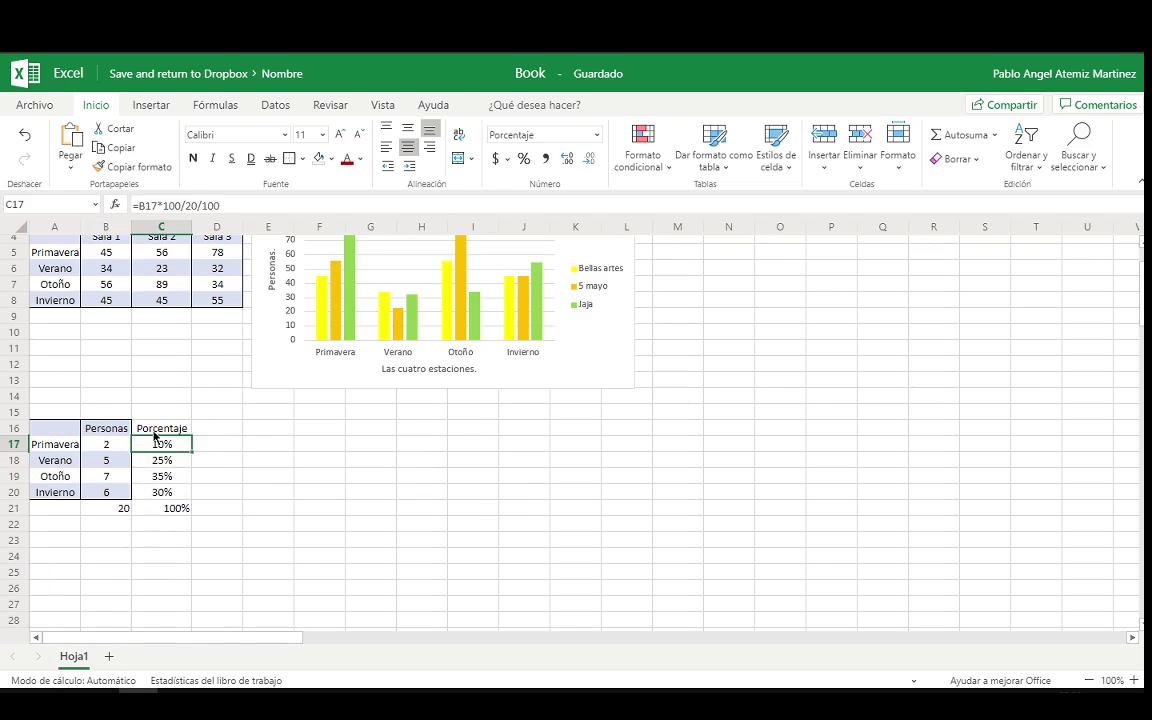
{"action": "left_click_drag", "start_coordinate": [160, 428], "coordinate": [150, 493]}
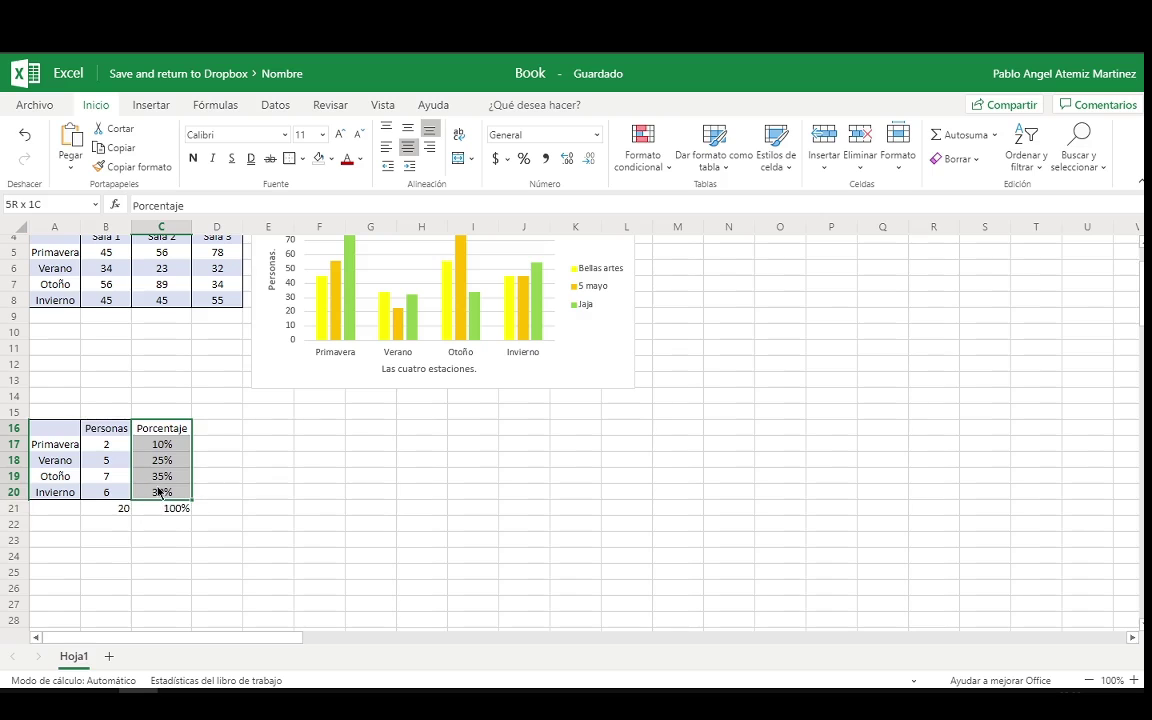
{"action": "left_click", "coordinate": [54, 432], "text": "ctrl"}
{"action": "left_click_drag", "start_coordinate": [54, 437], "coordinate": [55, 490]}
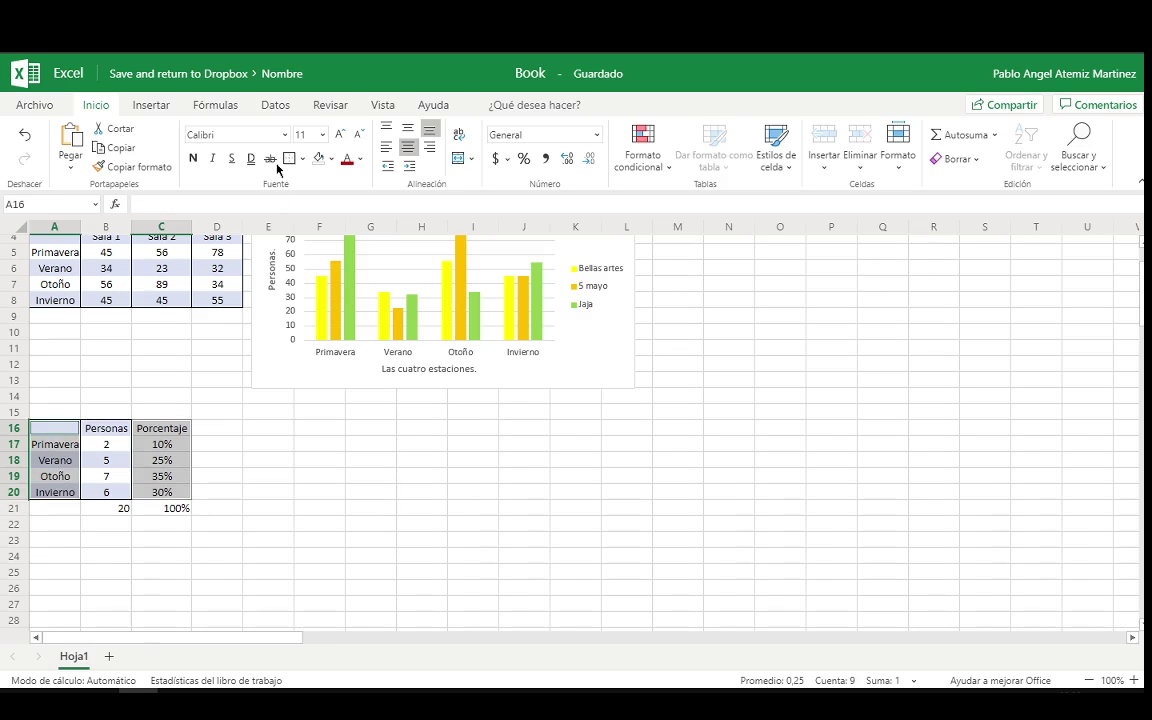
{"action": "left_click", "coordinate": [273, 106]}
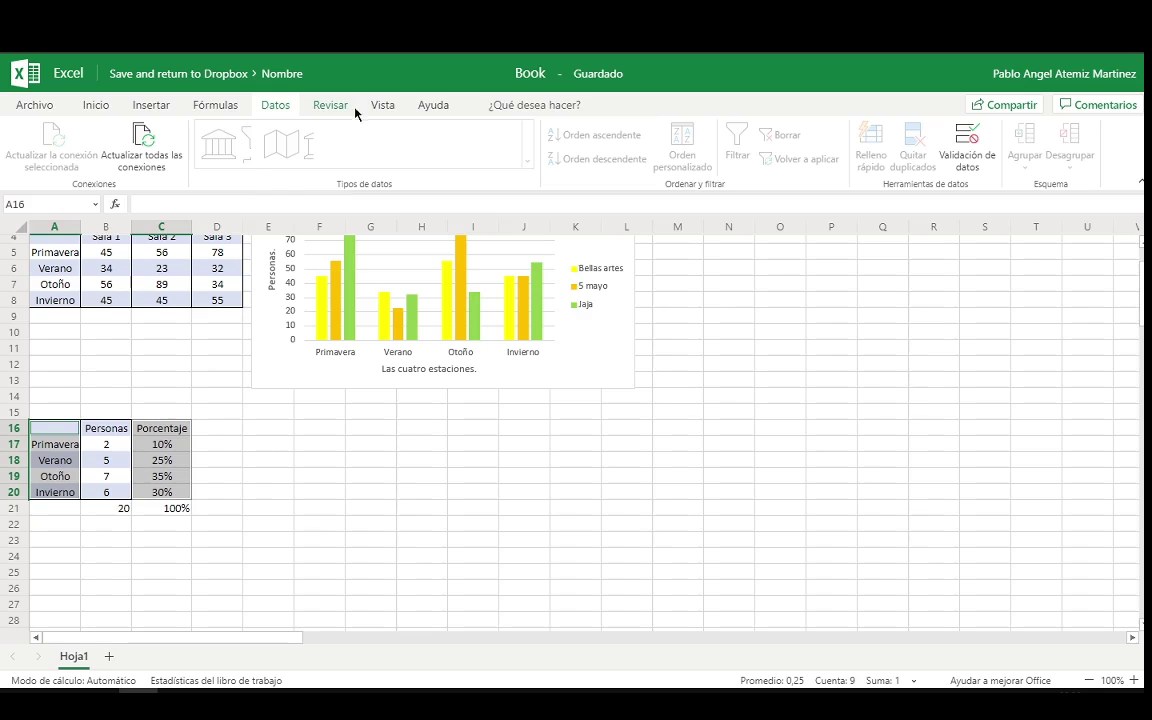
- Try pasting below the Porcentaje heading and cancel the replace-data prompt
{"action": "left_click", "coordinate": [162, 104]}
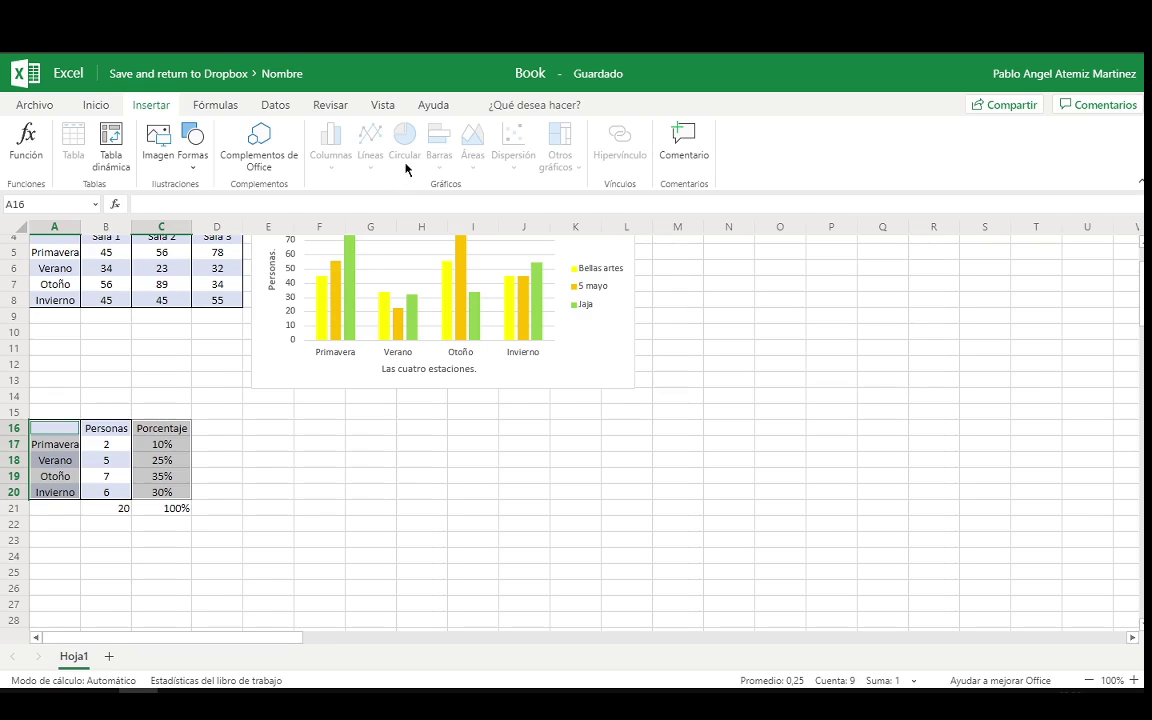
{"action": "left_click", "coordinate": [148, 430]}
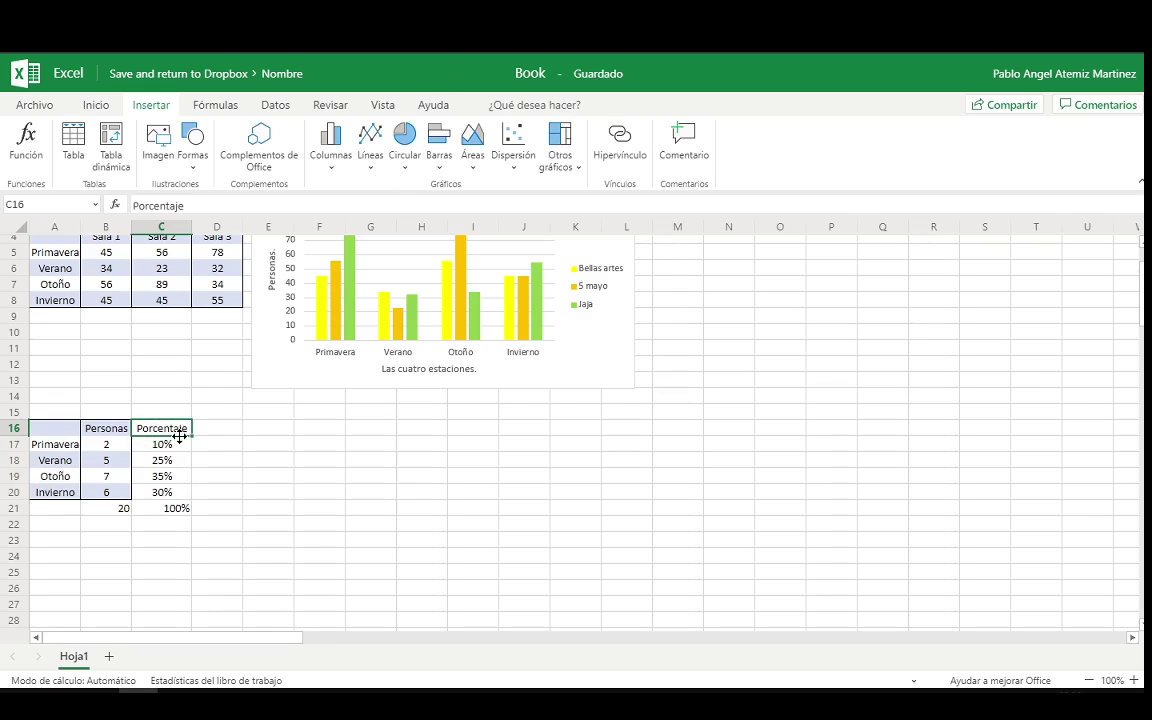
{"action": "key", "text": "Down"}
{"action": "key", "text": "Down"}
{"action": "key", "text": "Down"}
{"action": "key", "text": "ctrl+v"}
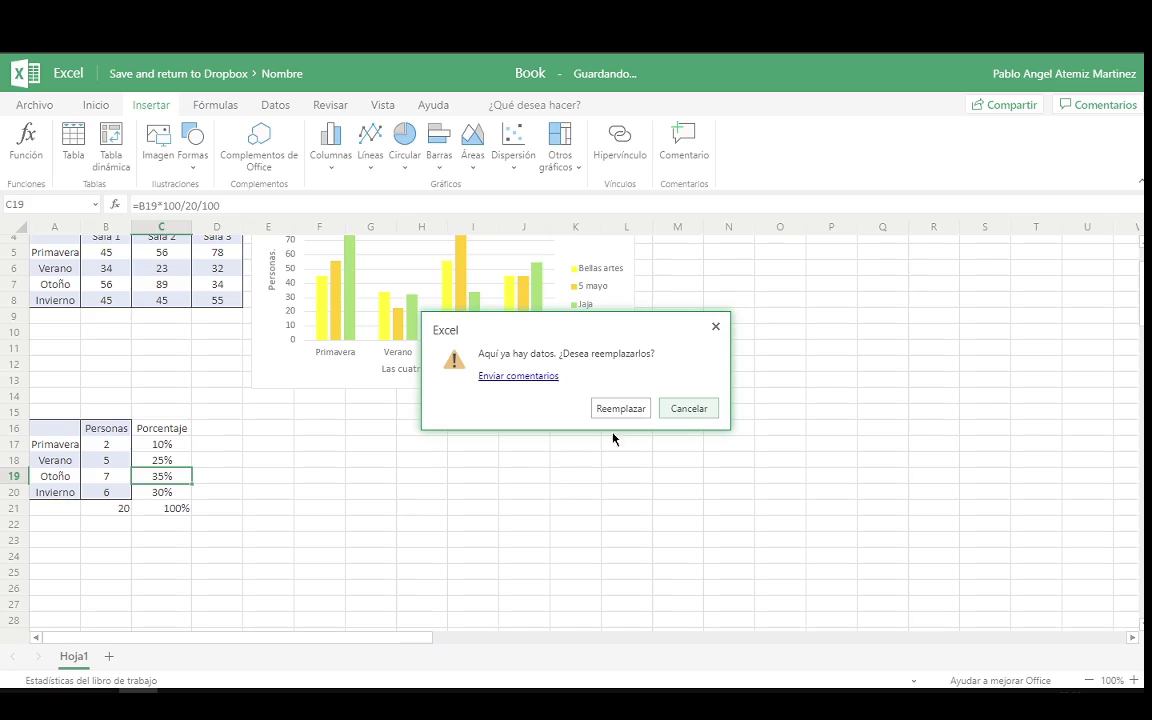
{"action": "left_click", "coordinate": [703, 409]}
- Move the percentages to D16:D20 and the season names to C16:C20
{"action": "left_click_drag", "start_coordinate": [162, 430], "coordinate": [168, 498]}
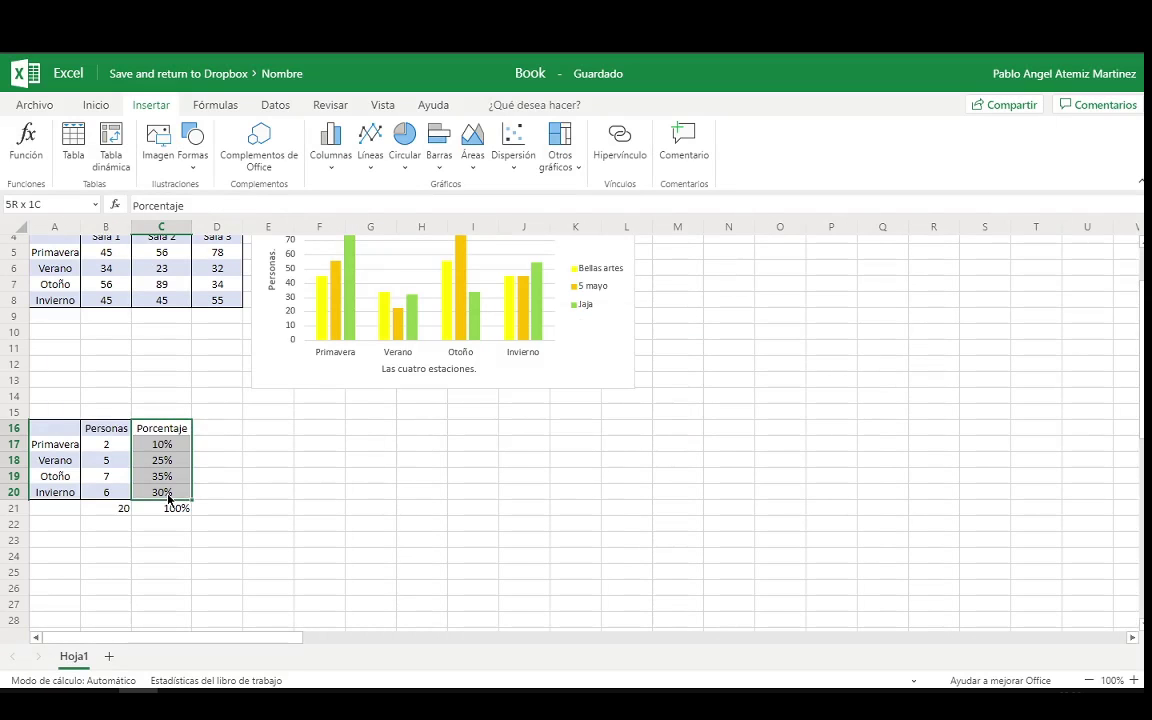
{"action": "key", "text": "ctrl+x"}
{"action": "left_click", "coordinate": [221, 432]}
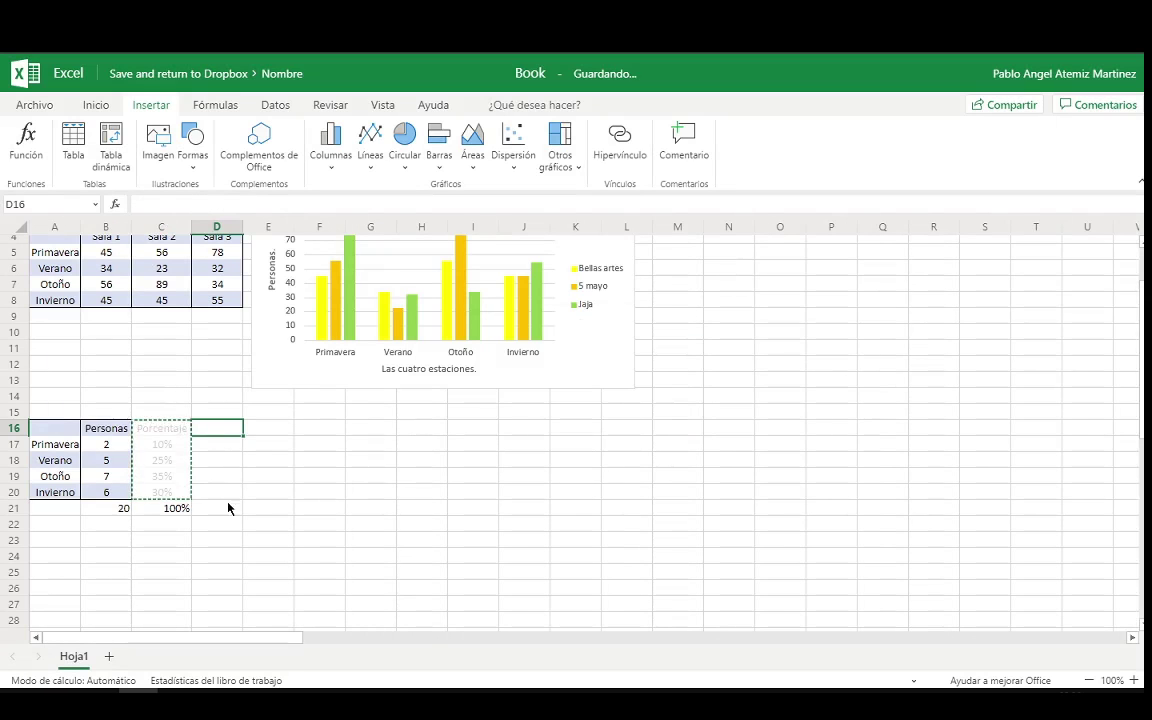
{"action": "key", "text": "ctrl+v"}
{"action": "left_click_drag", "start_coordinate": [57, 430], "coordinate": [66, 496]}
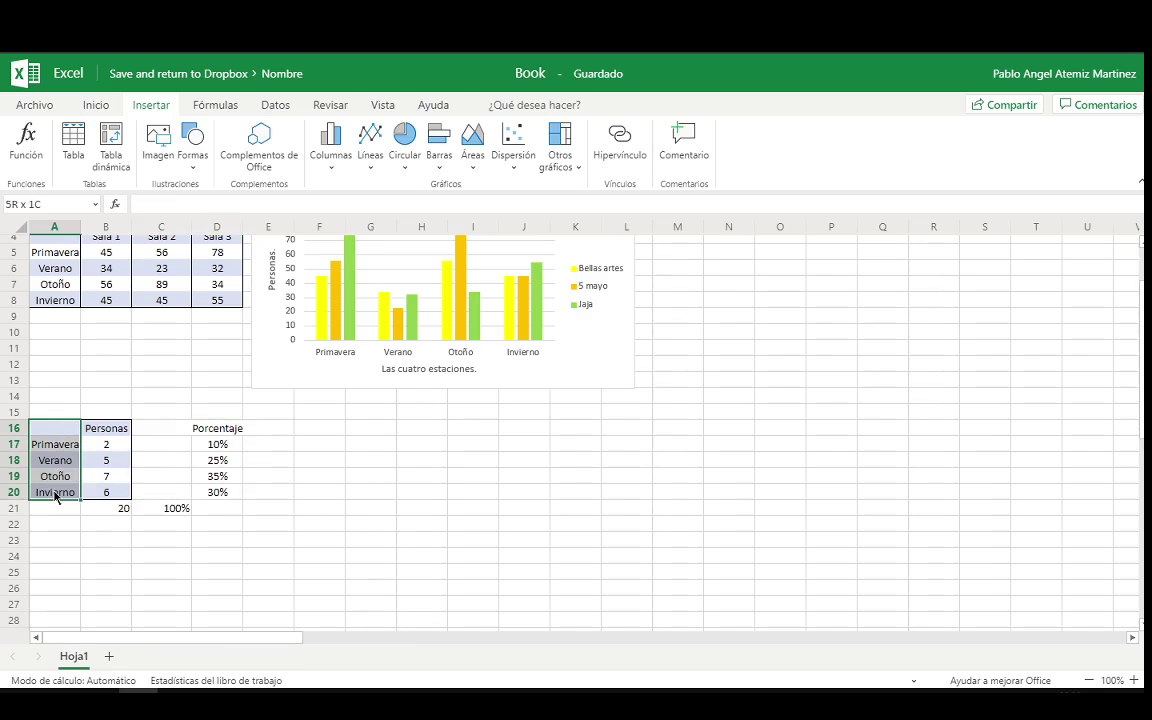
{"action": "key", "text": "ctrl+x"}
{"action": "left_click", "coordinate": [180, 433]}
{"action": "key", "text": "ctrl+v"}
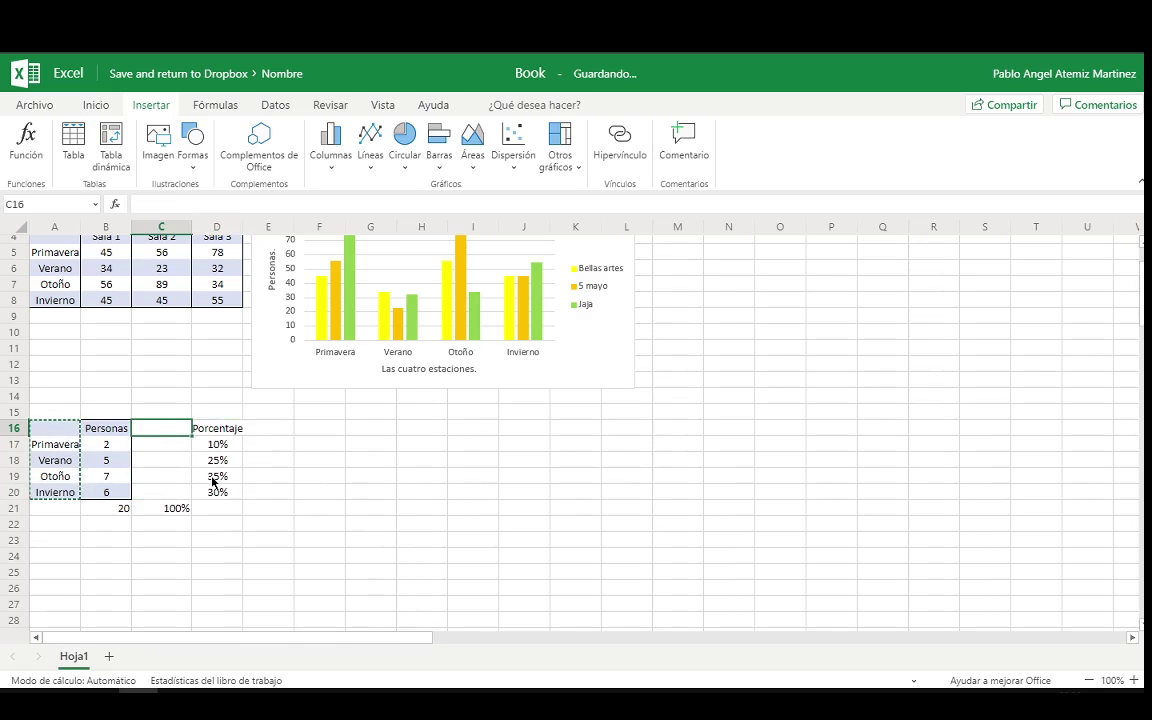
- Insert a 2D pie chart from C16:D20
{"action": "left_click_drag", "start_coordinate": [176, 434], "coordinate": [213, 495]}
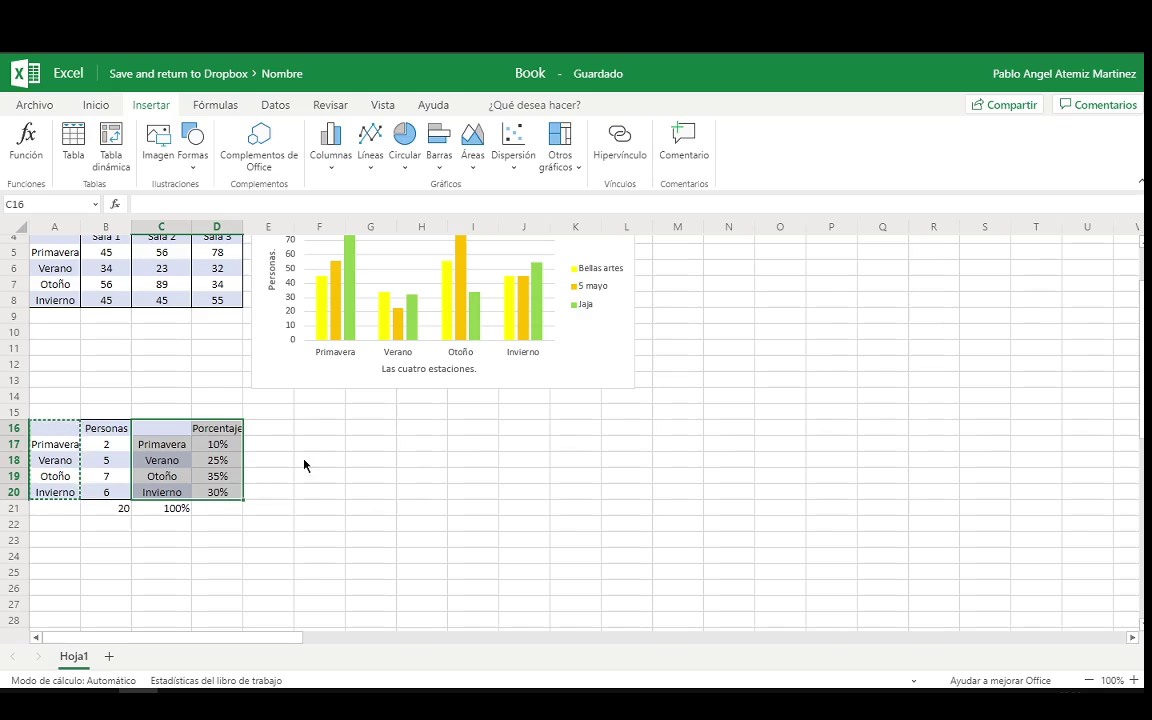
{"action": "left_click", "coordinate": [404, 140]}
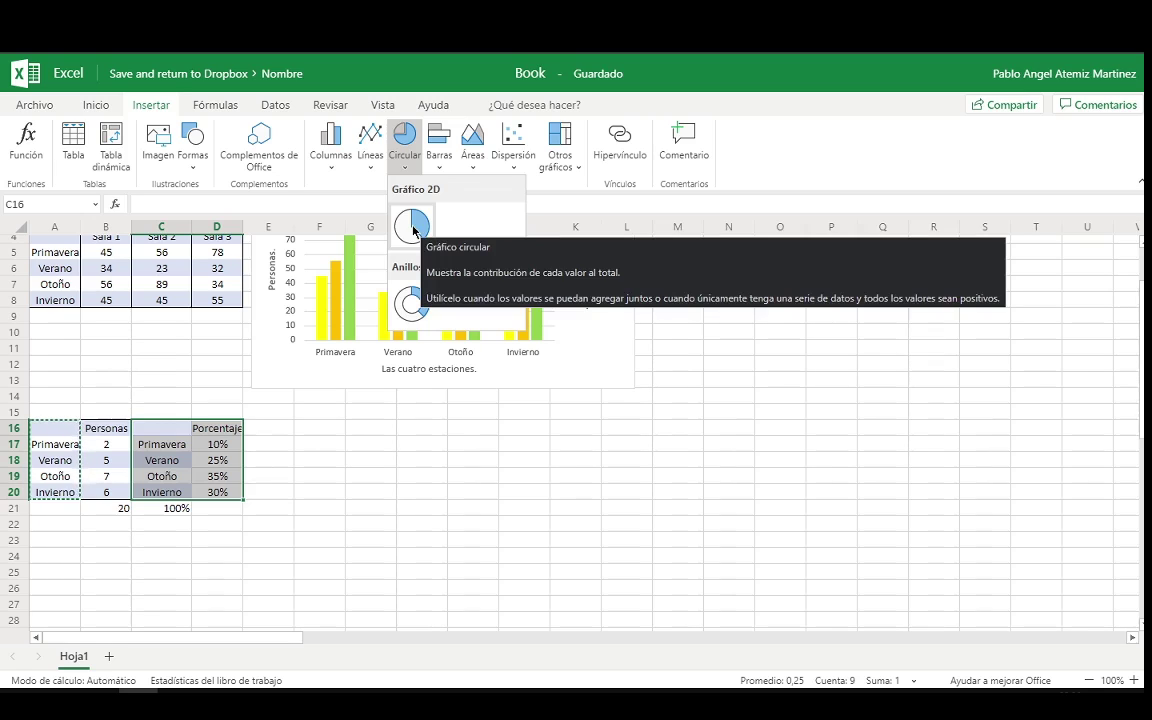
{"action": "left_click", "coordinate": [413, 230]}
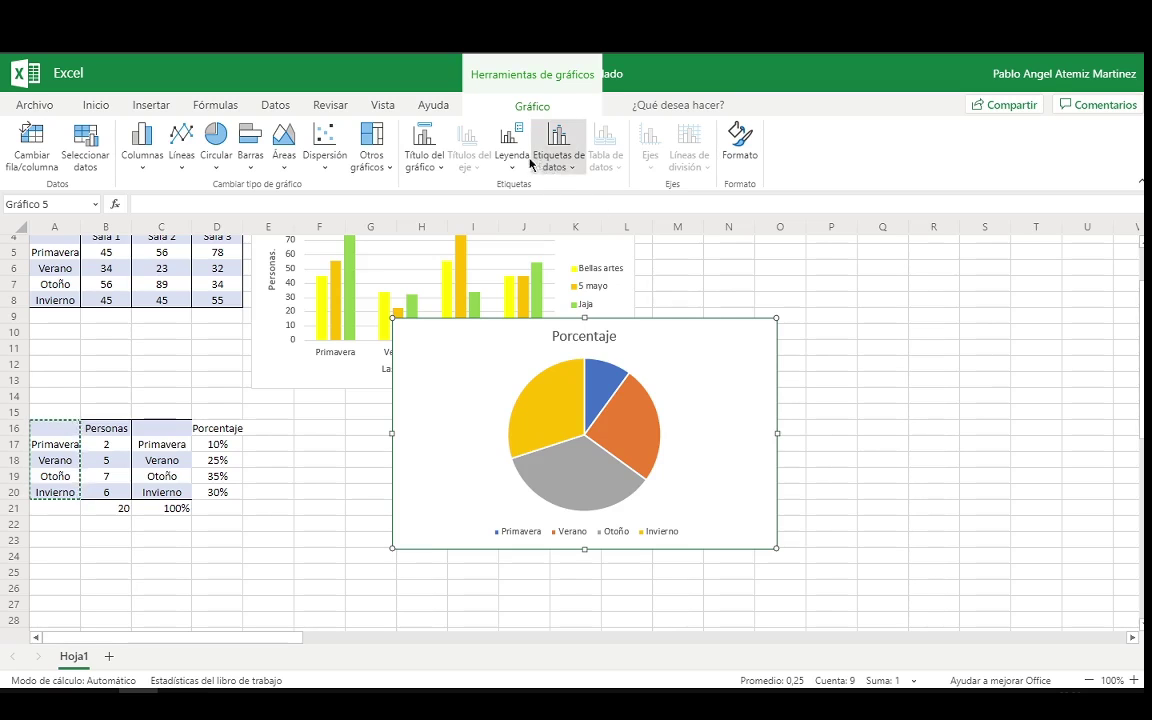
- Put the data labels at the outside end of the slices and the legend on the right
{"action": "left_click", "coordinate": [555, 160]}
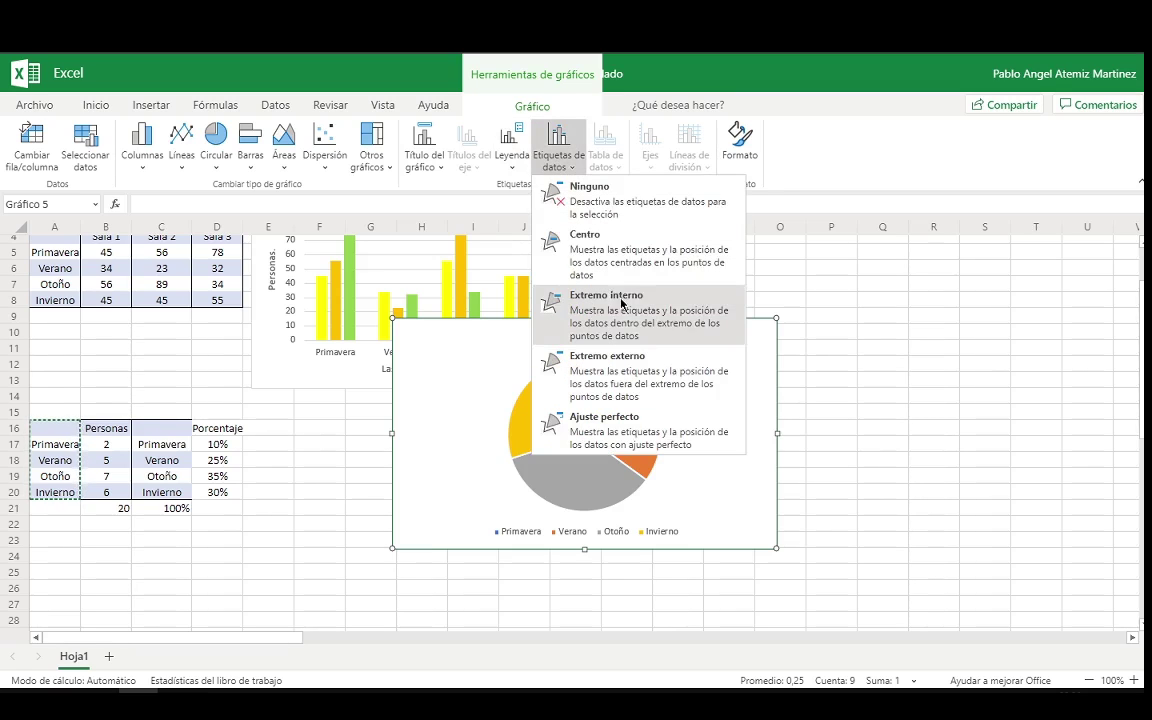
{"action": "left_click", "coordinate": [619, 388]}
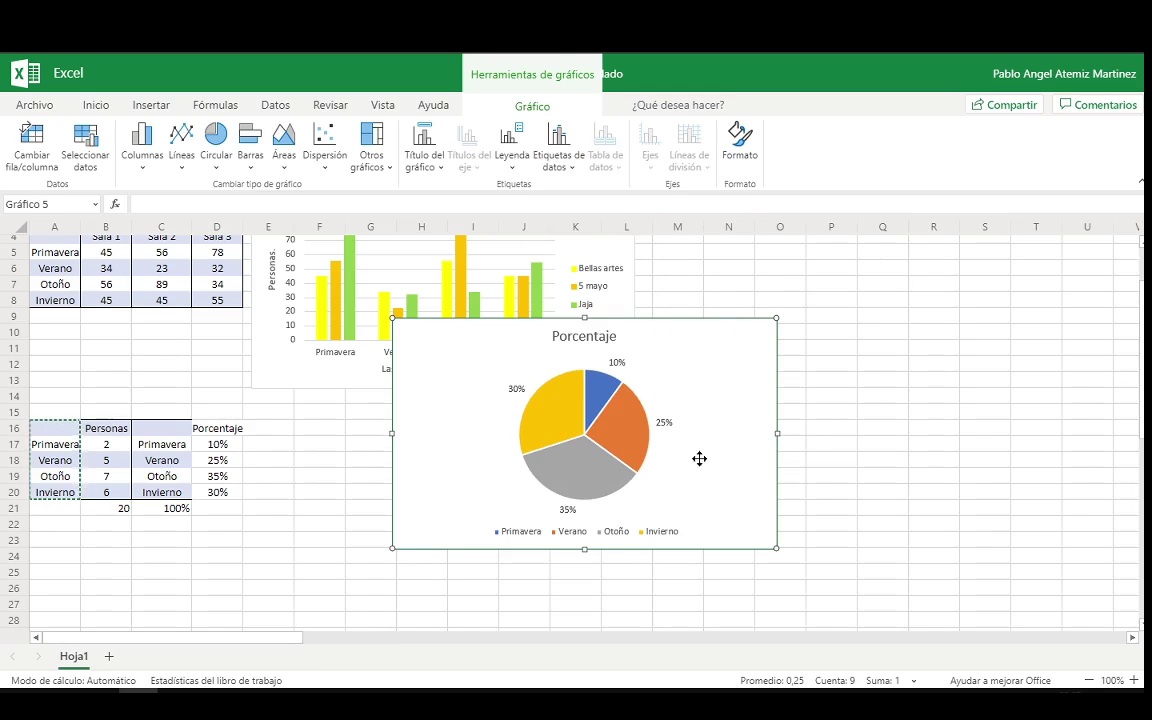
{"action": "left_click", "coordinate": [510, 140]}
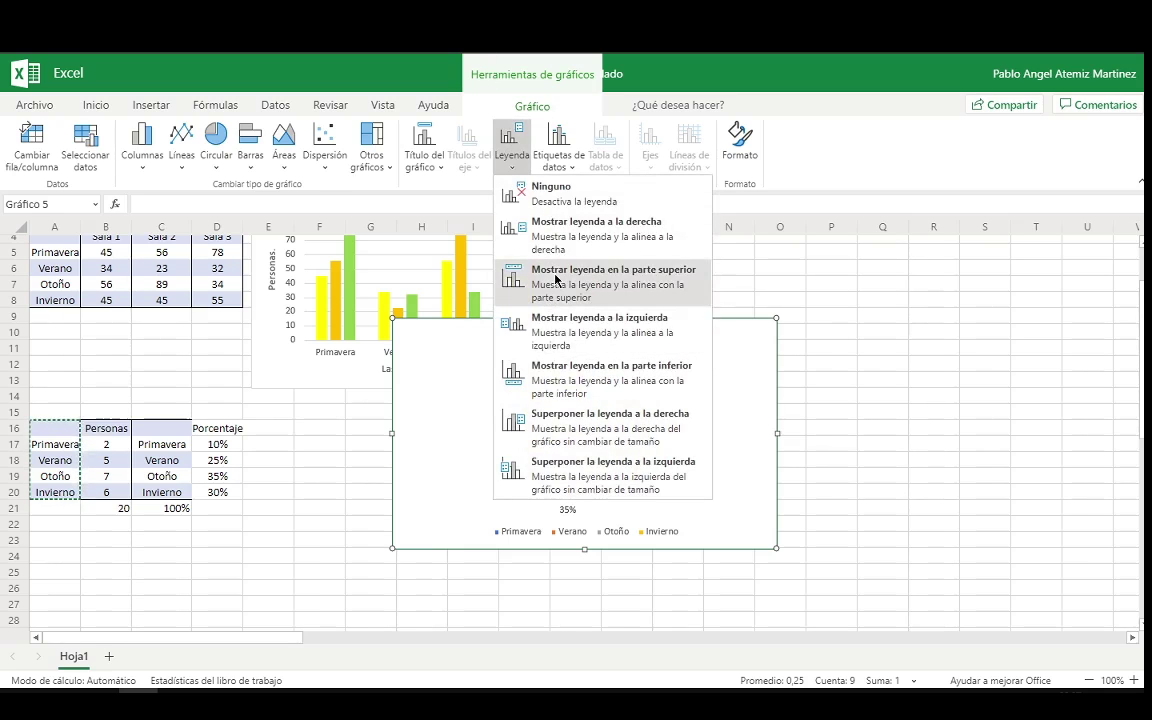
{"action": "left_click", "coordinate": [560, 232]}
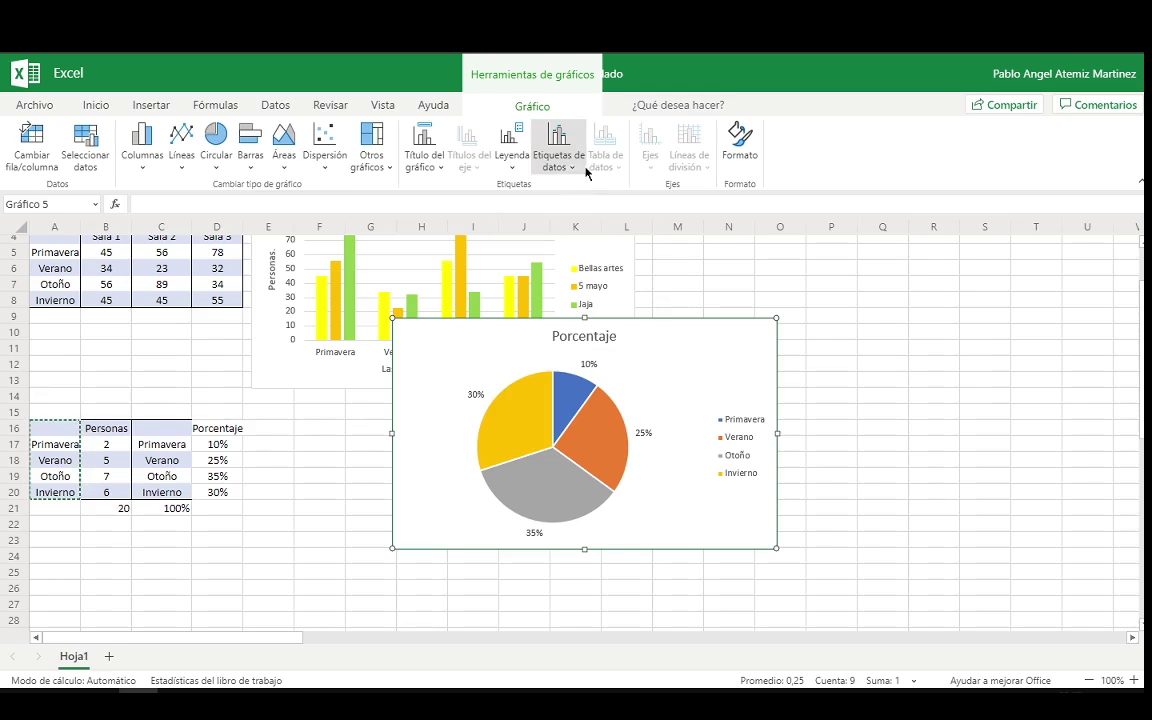
- Remove the chart title, then bring the title back to edit its text
{"action": "left_click", "coordinate": [425, 160]}
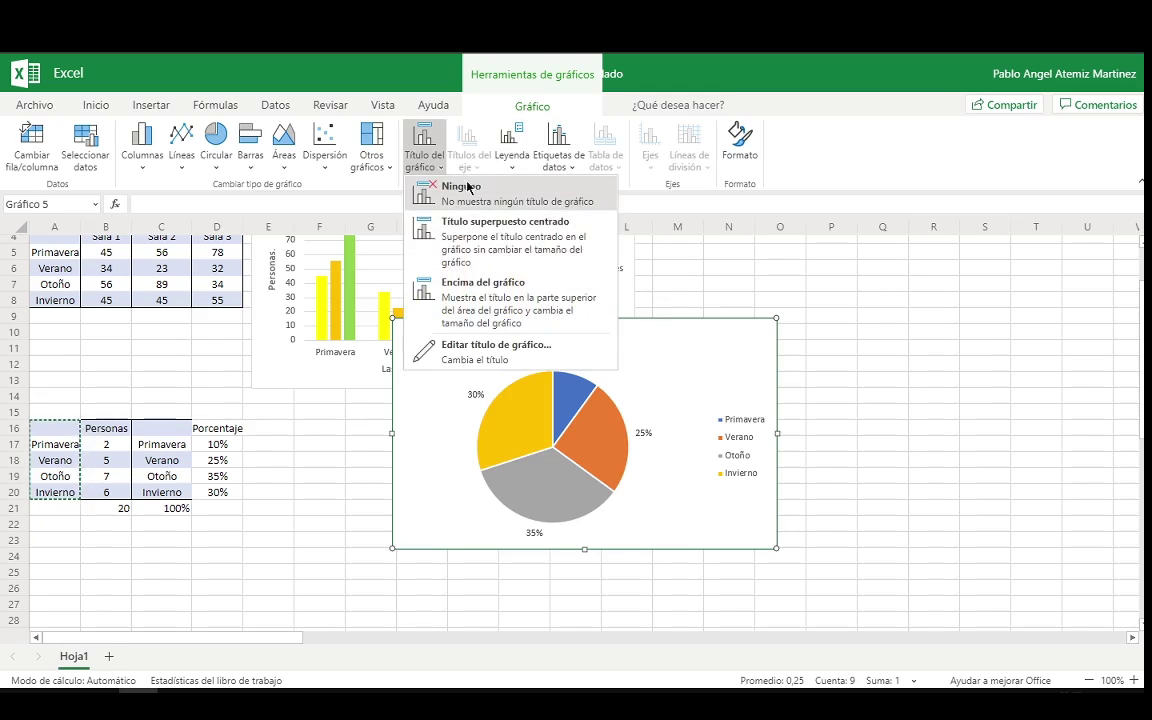
{"action": "left_click", "coordinate": [463, 192]}
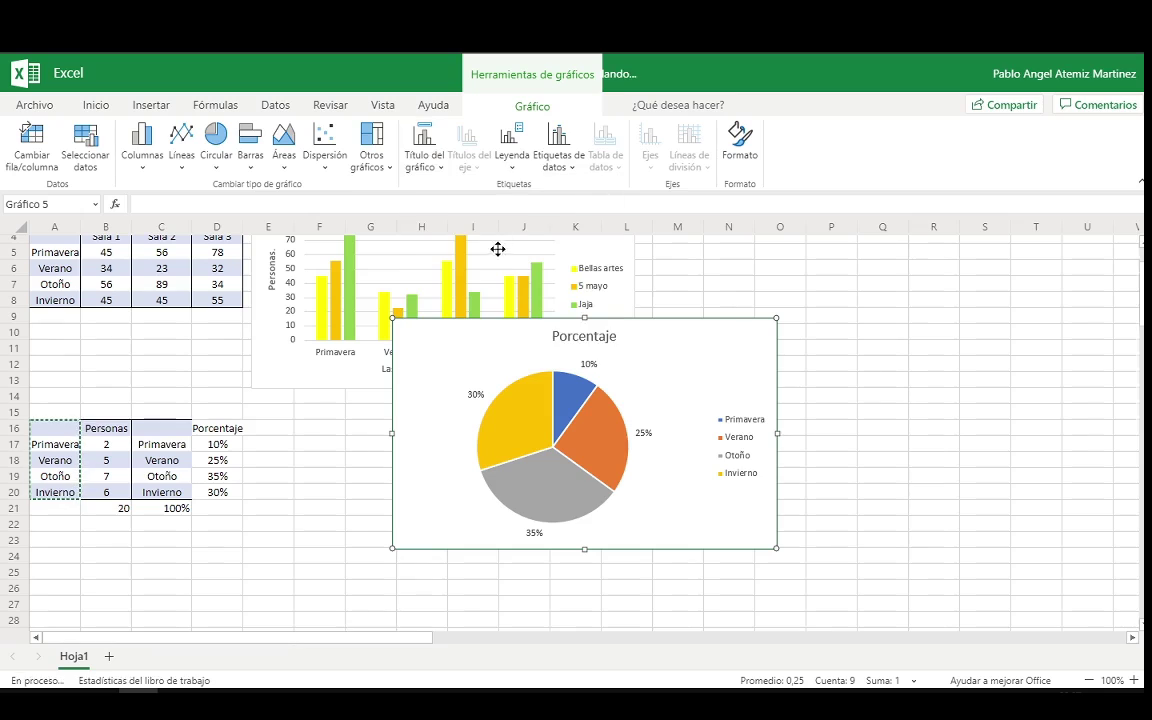
{"action": "left_click", "coordinate": [390, 163]}
{"action": "left_click", "coordinate": [415, 152]}
{"action": "left_click", "coordinate": [418, 147]}
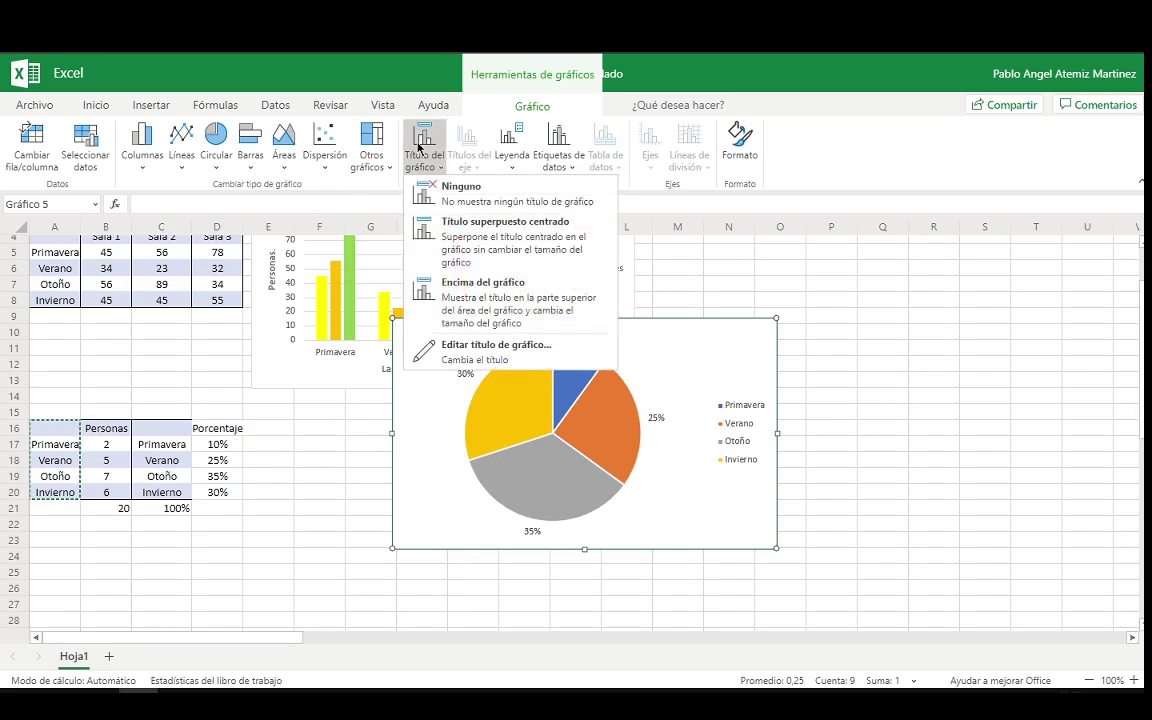
{"action": "left_click", "coordinate": [361, 150]}
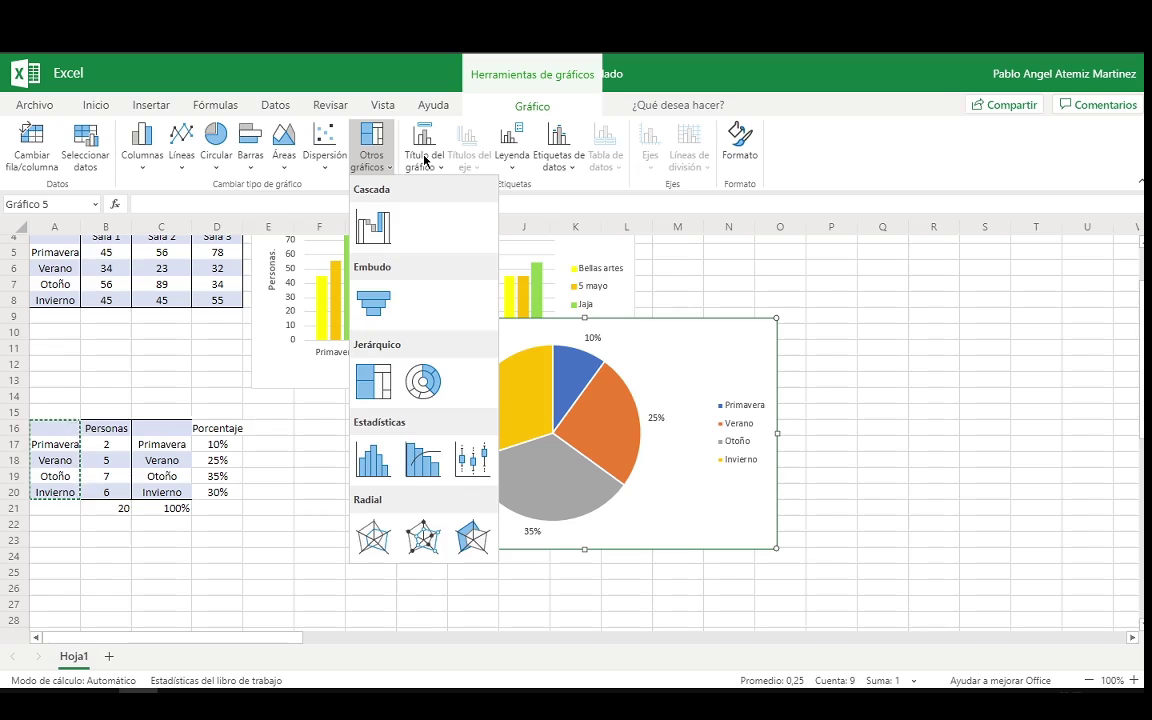
{"action": "left_click", "coordinate": [427, 165]}
{"action": "left_click", "coordinate": [439, 167]}
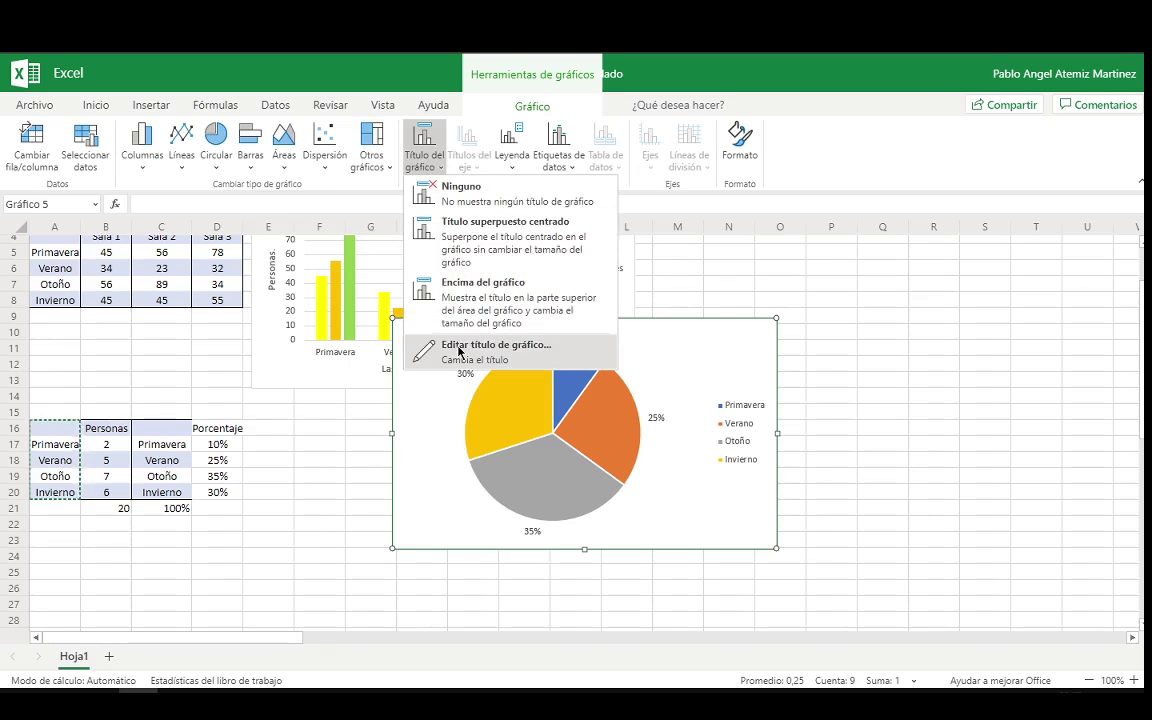
{"action": "left_click", "coordinate": [458, 345]}
{"action": "type", "text": "Jaja"}
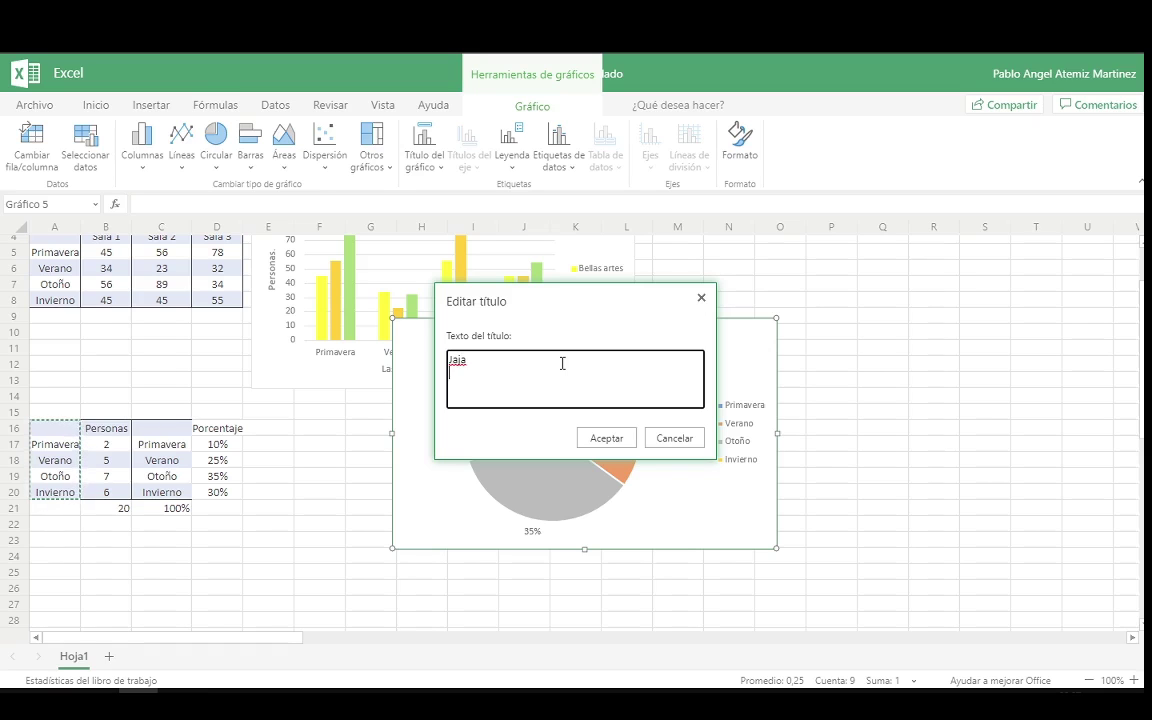
- Confirm the 'Jaja' title above the chart and set it to Arial Black, size 16
{"action": "left_click", "coordinate": [612, 441]}
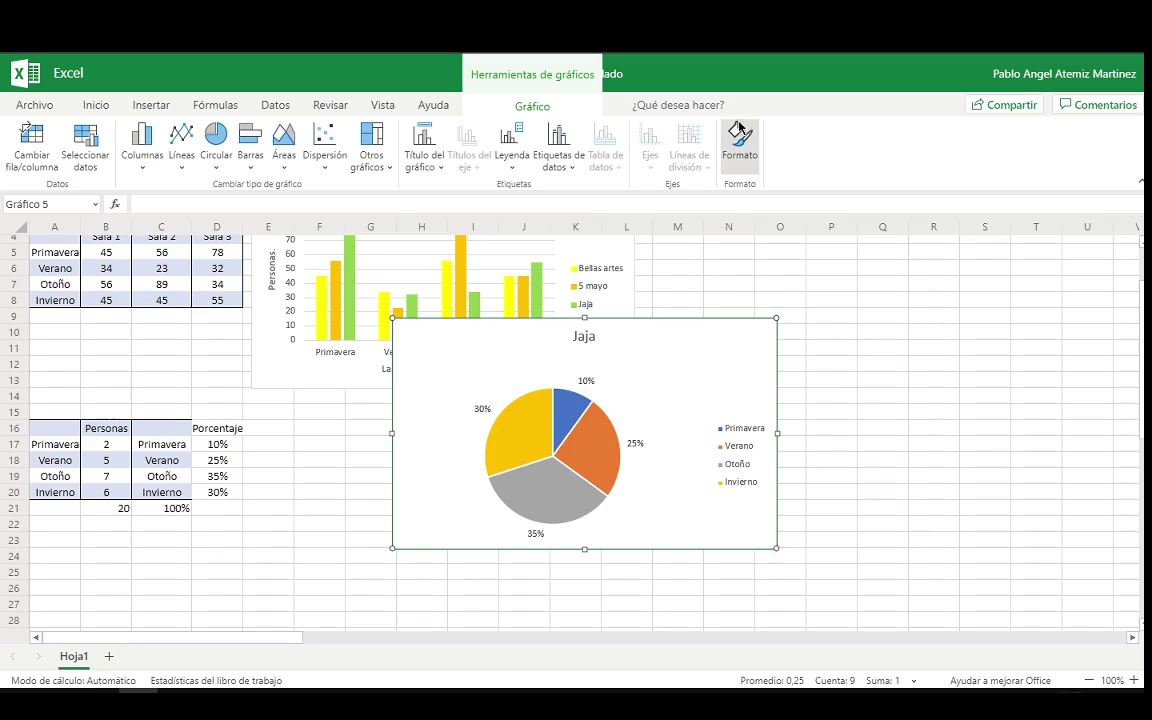
{"action": "left_click", "coordinate": [740, 145]}
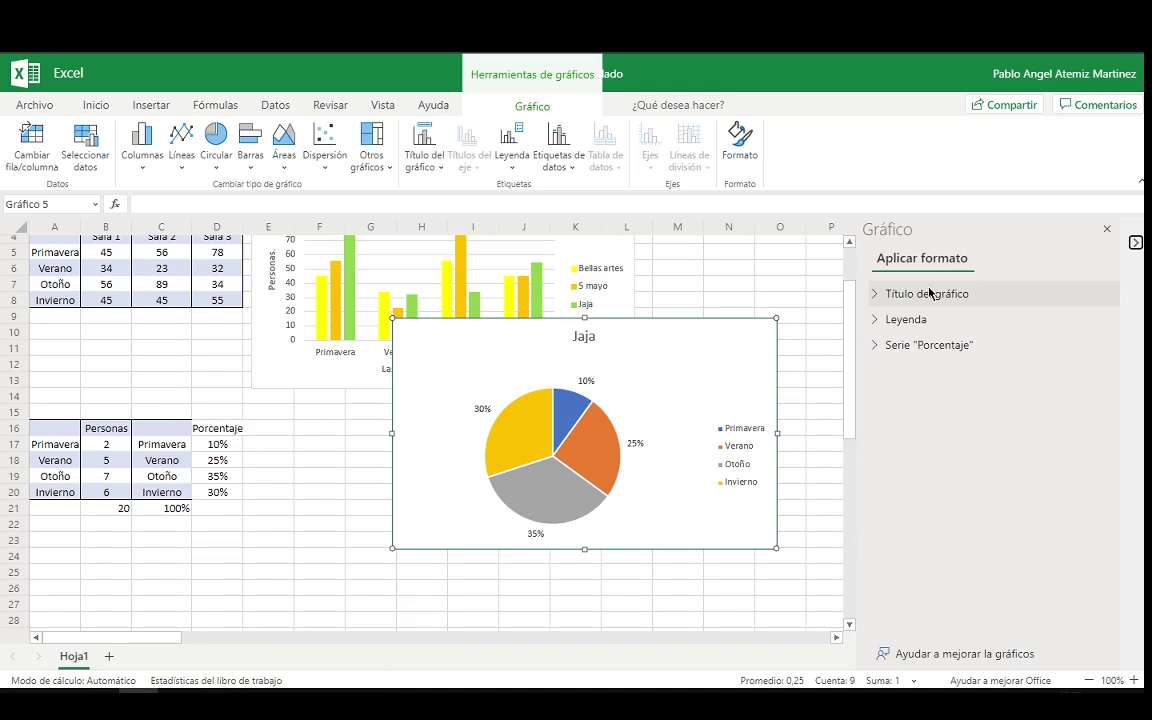
{"action": "left_click", "coordinate": [930, 293]}
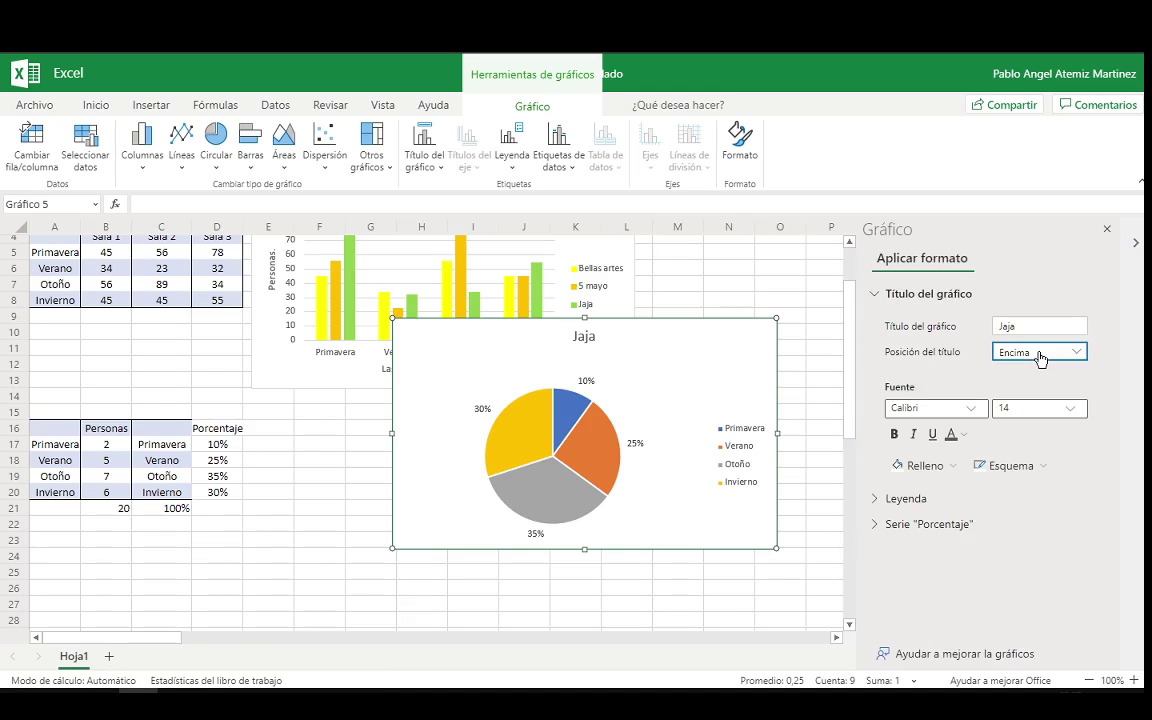
{"action": "left_click", "coordinate": [1041, 352]}
{"action": "left_click", "coordinate": [966, 351]}
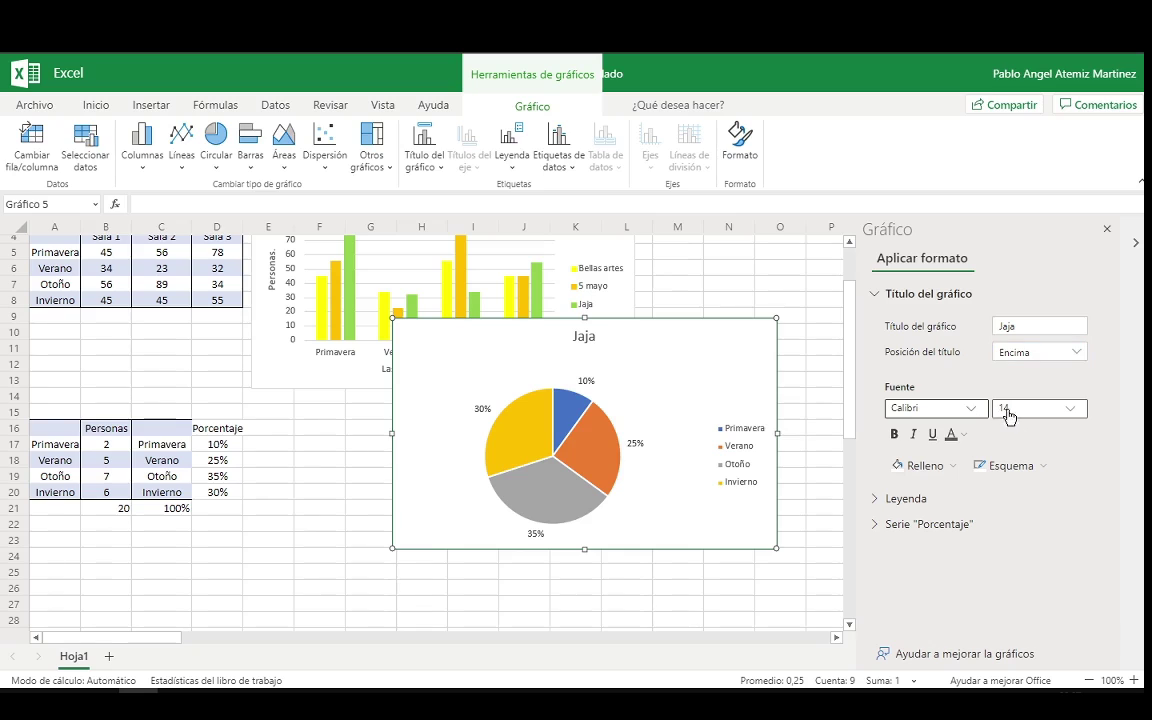
{"action": "left_click", "coordinate": [975, 408]}
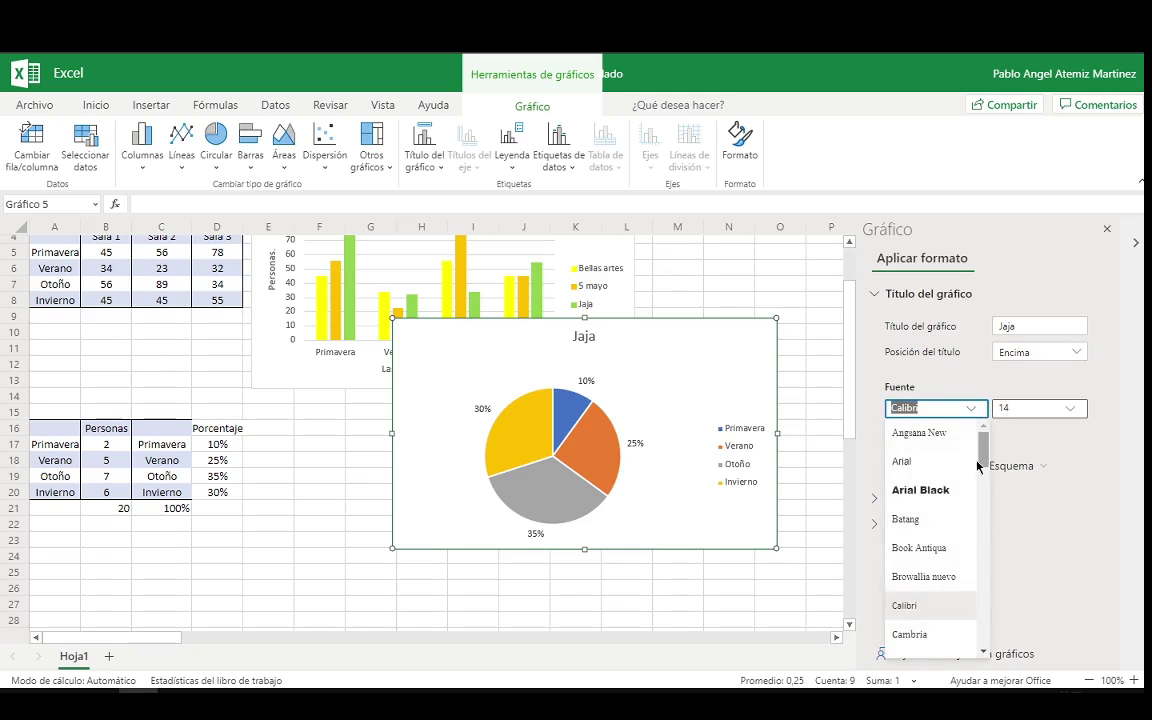
{"action": "left_click", "coordinate": [935, 490]}
{"action": "left_click", "coordinate": [1024, 408]}
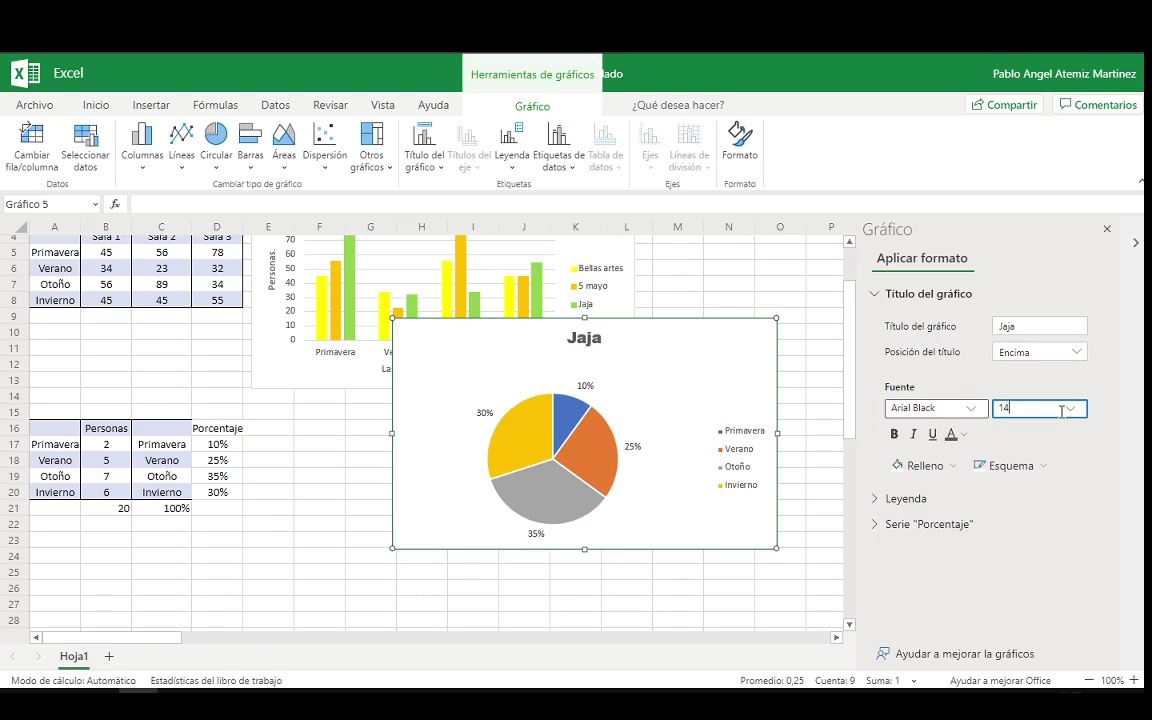
{"action": "left_click", "coordinate": [1070, 408]}
{"action": "left_click", "coordinate": [1041, 600]}
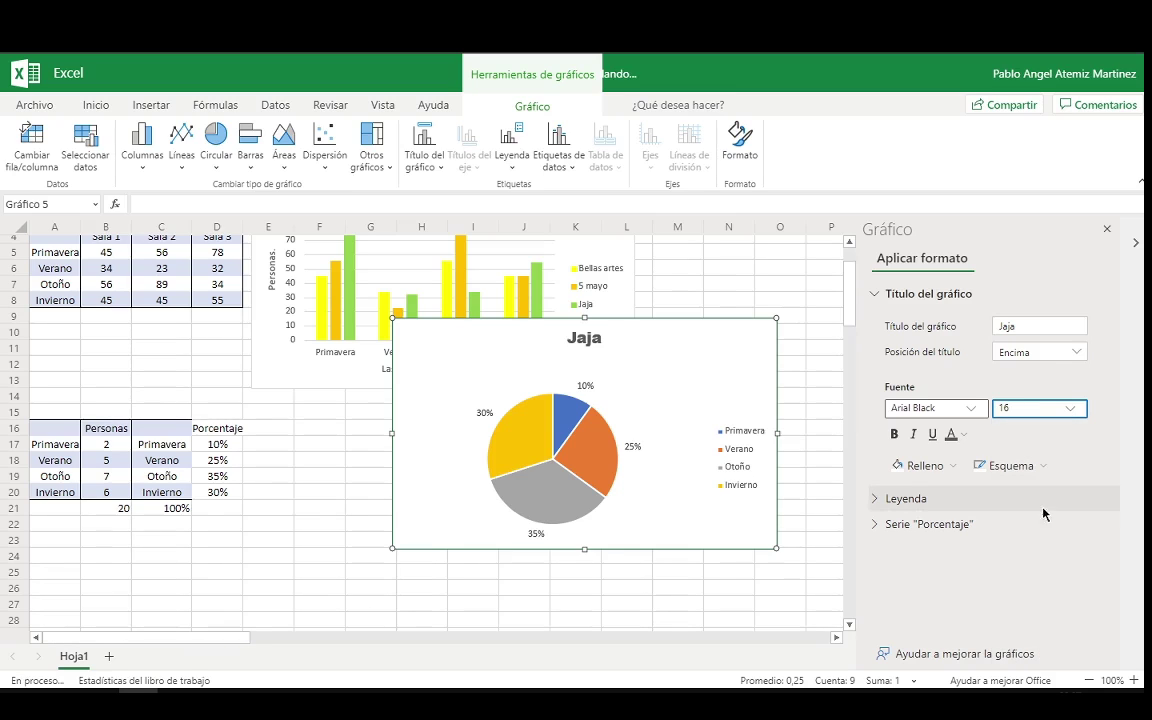
{"action": "left_click", "coordinate": [787, 493]}
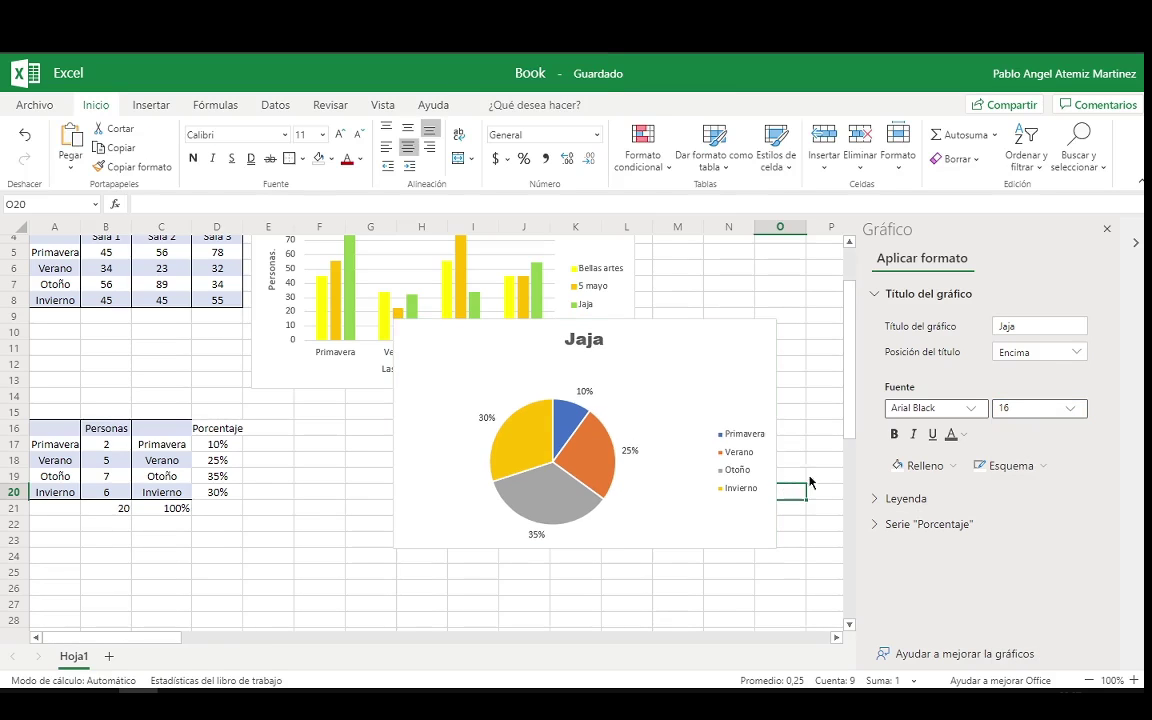
{"action": "left_click", "coordinate": [757, 432]}
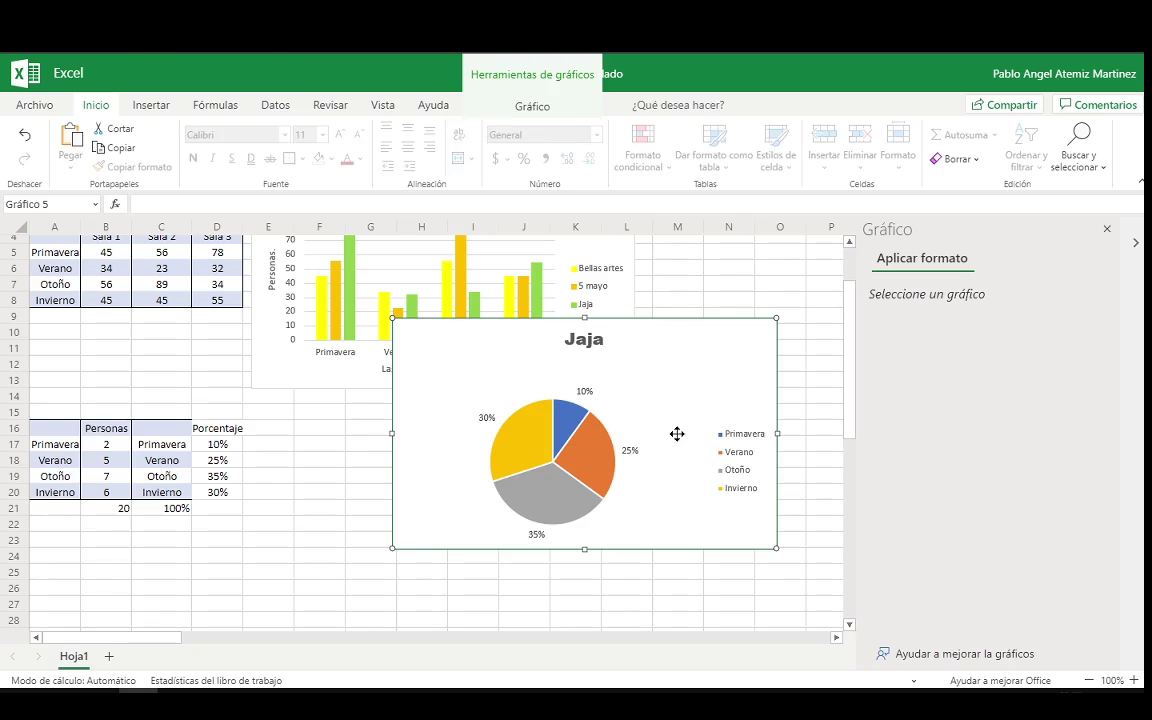
- Drag the Jaja pie chart below the Meco bar chart and close the Gráfico pane
{"action": "left_click_drag", "start_coordinate": [676, 432], "coordinate": [535, 506]}
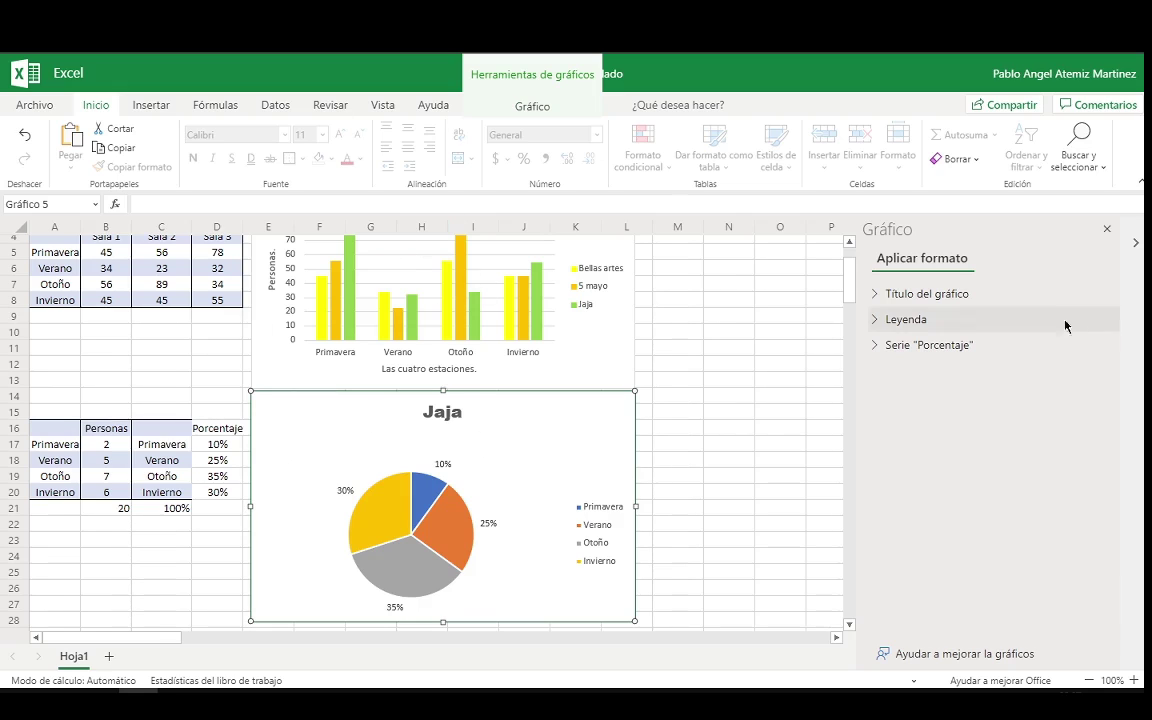
{"action": "left_click", "coordinate": [1106, 229]}
{"action": "scroll", "coordinate": [1057, 380], "scroll_direction": "down", "scroll_amount": 2}
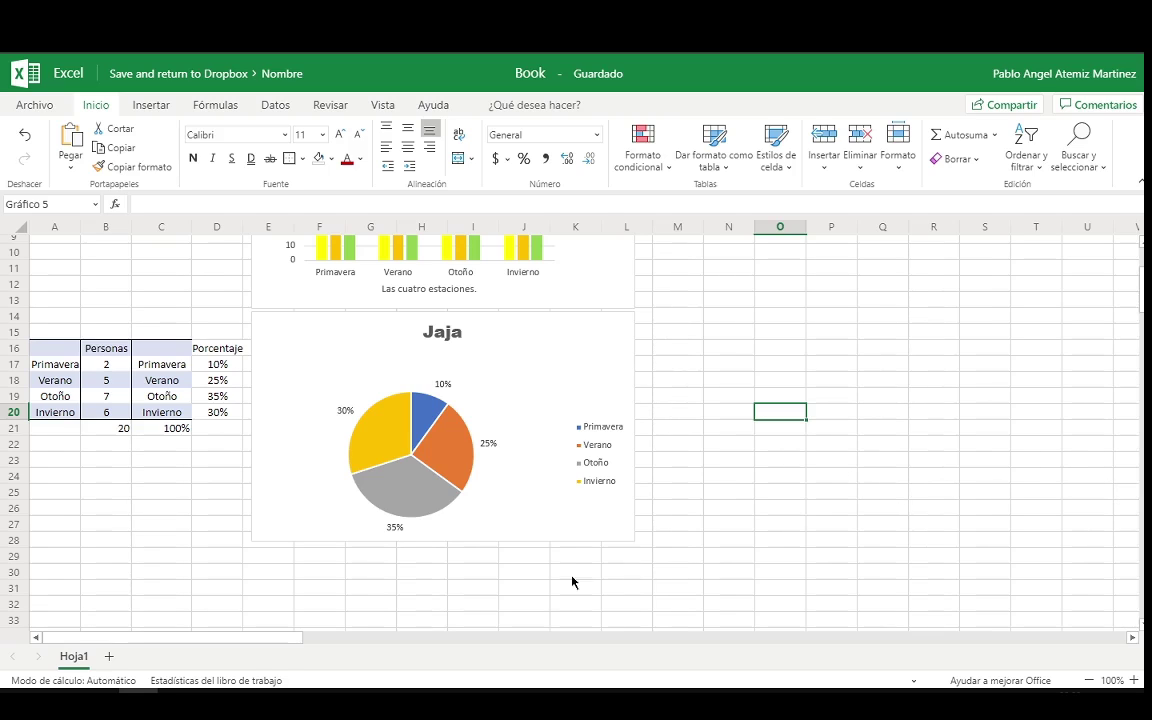
{"action": "mouse_move", "coordinate": [216, 700]}
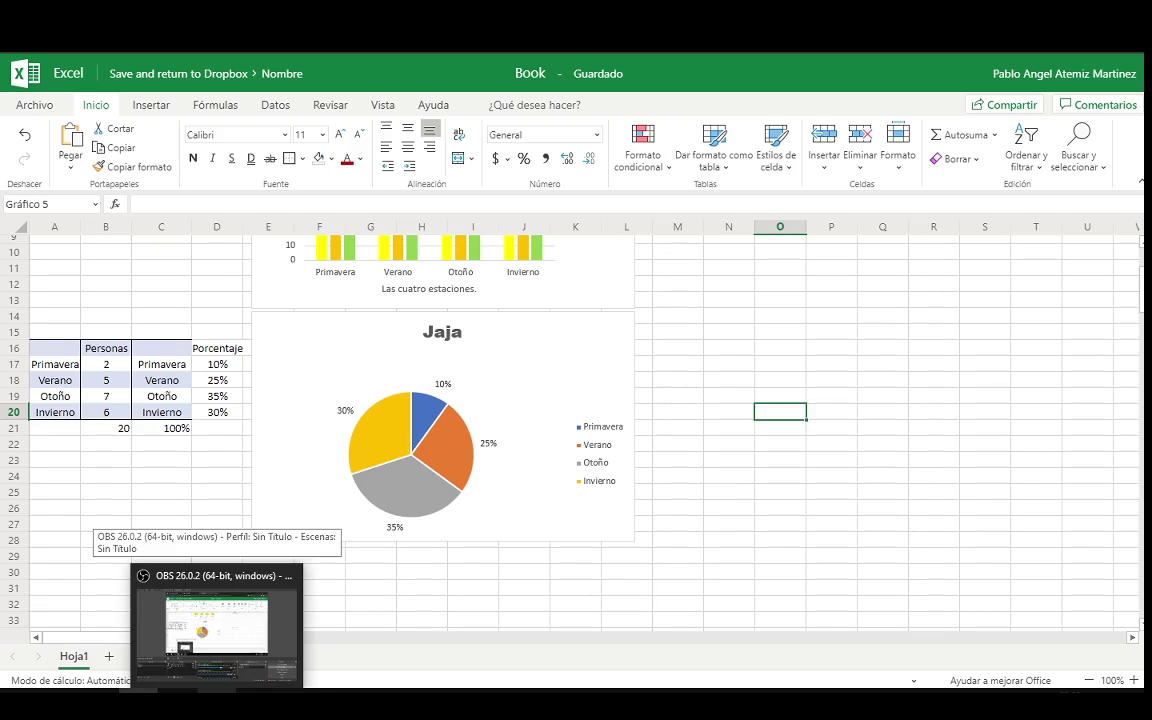
{"action": "left_click", "coordinate": [218, 655]}
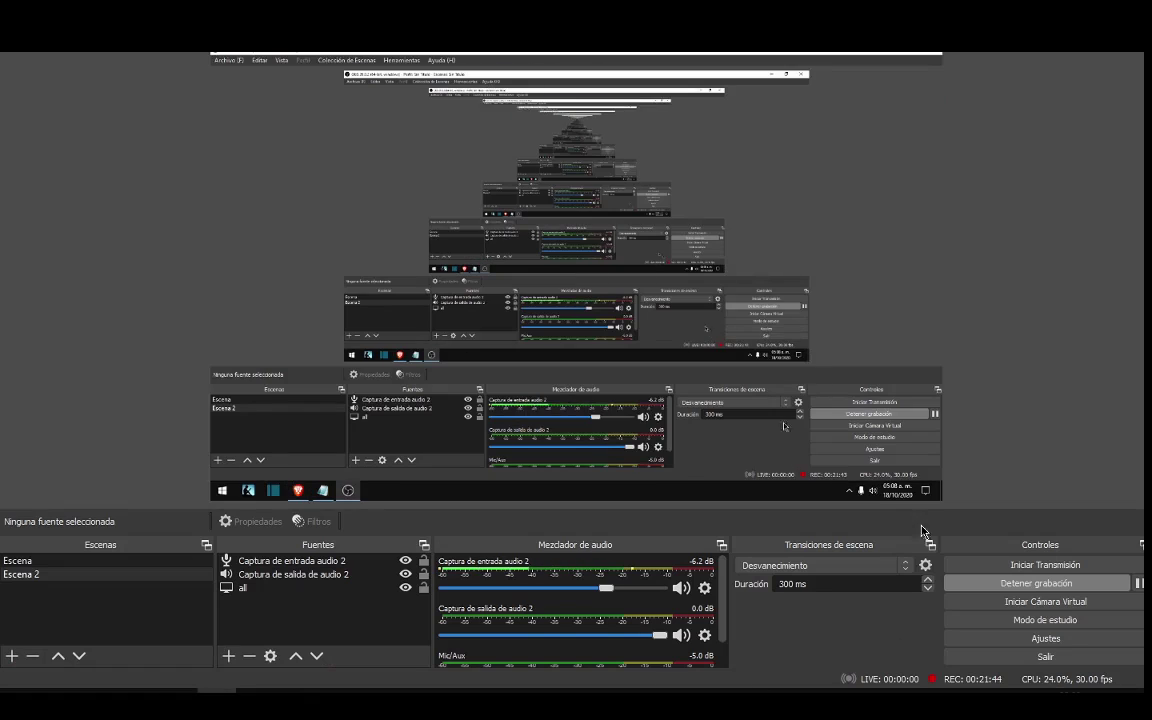
{"action": "key", "text": "alt+Tab"}
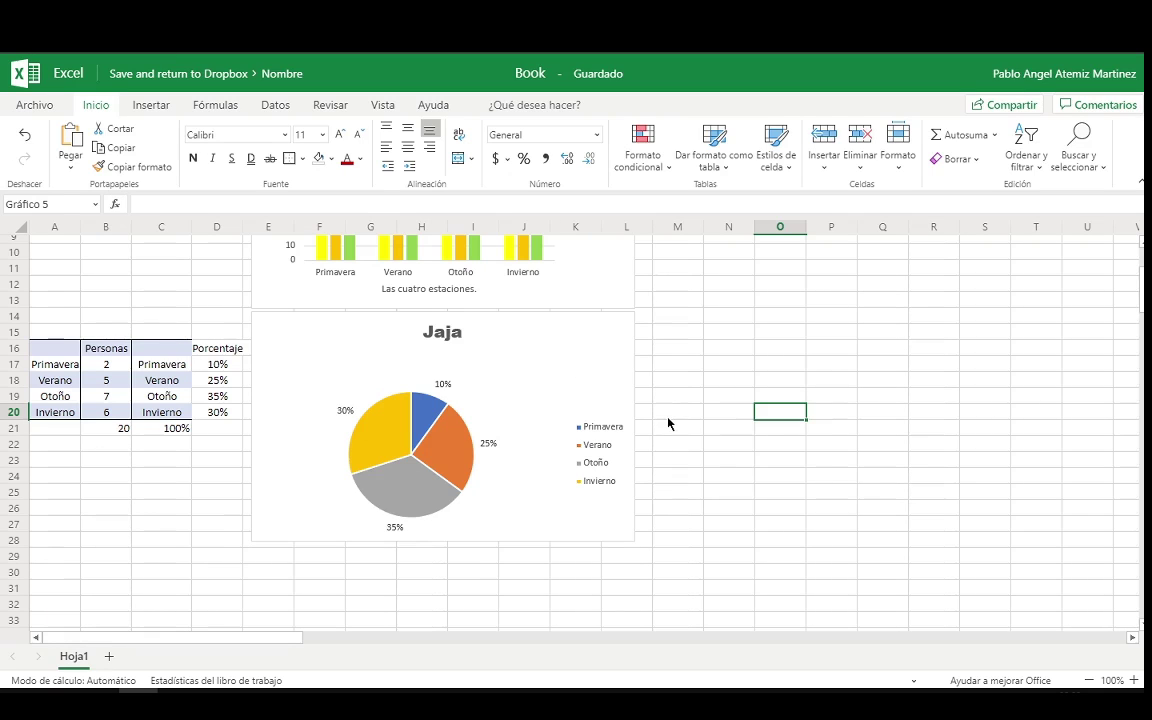
- Scroll through the sheet reviewing the bar and pie charts, selecting empty cells M1, O5, M3
{"action": "scroll", "coordinate": [668, 423], "scroll_direction": "up", "scroll_amount": 3}
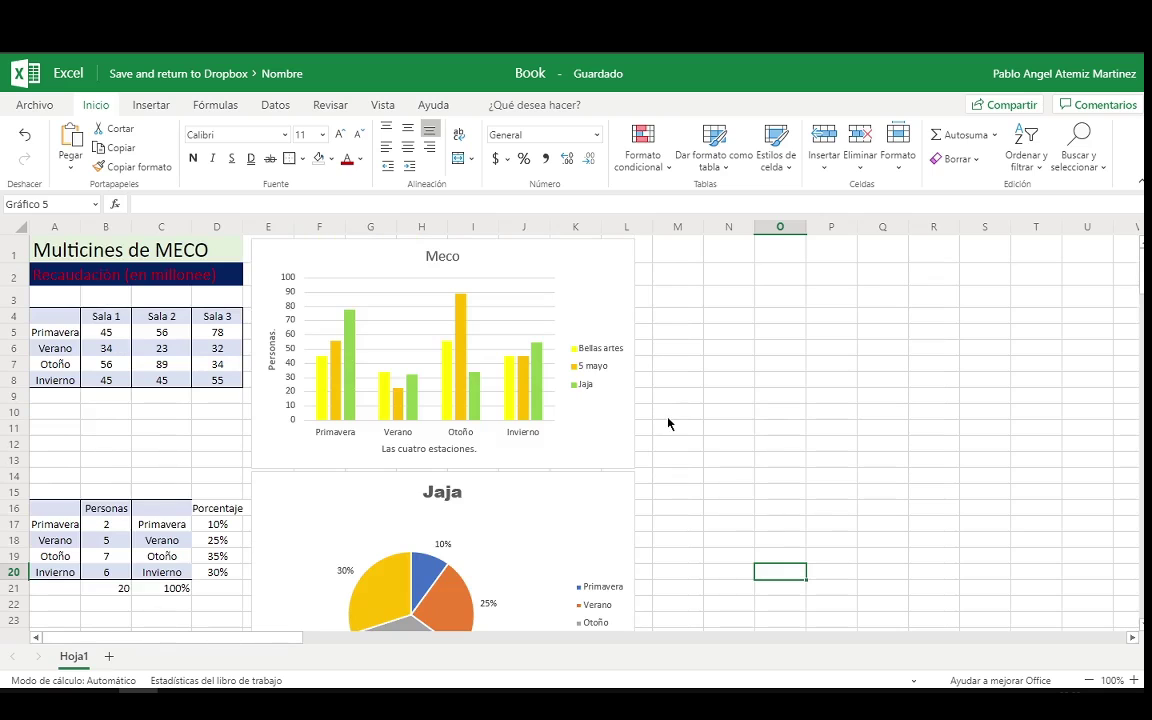
{"action": "scroll", "coordinate": [737, 434], "scroll_direction": "down", "scroll_amount": 3}
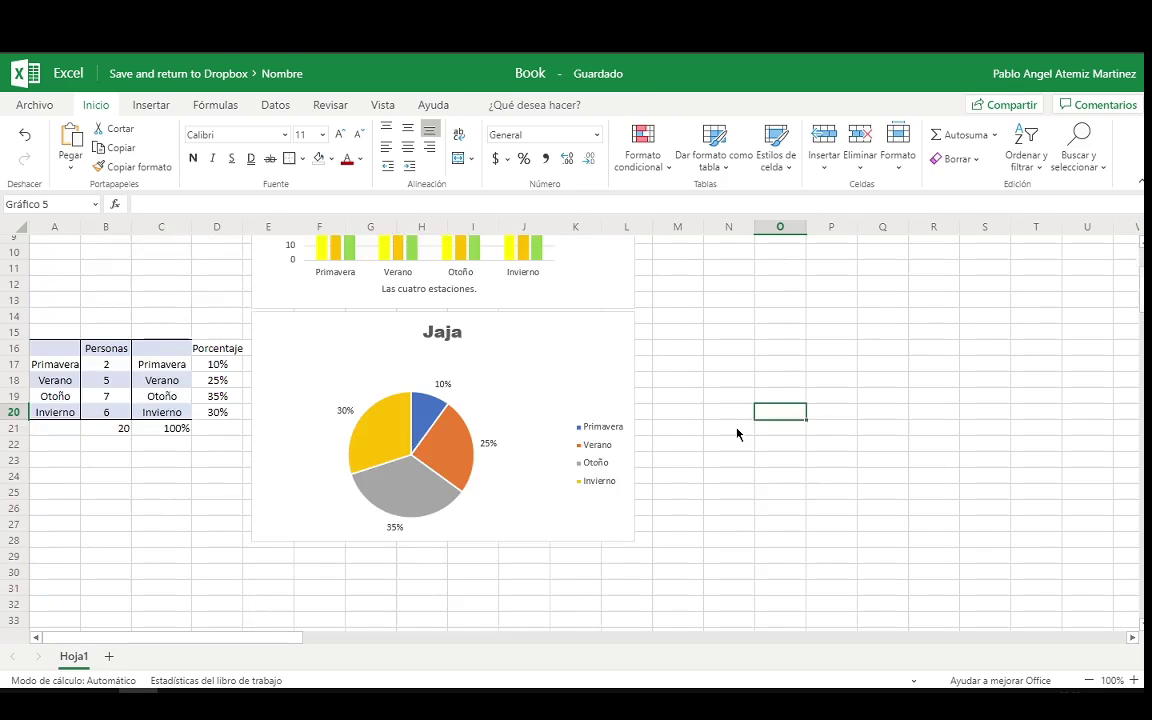
{"action": "scroll", "coordinate": [737, 434], "scroll_direction": "up", "scroll_amount": 3}
{"action": "left_click", "coordinate": [667, 254]}
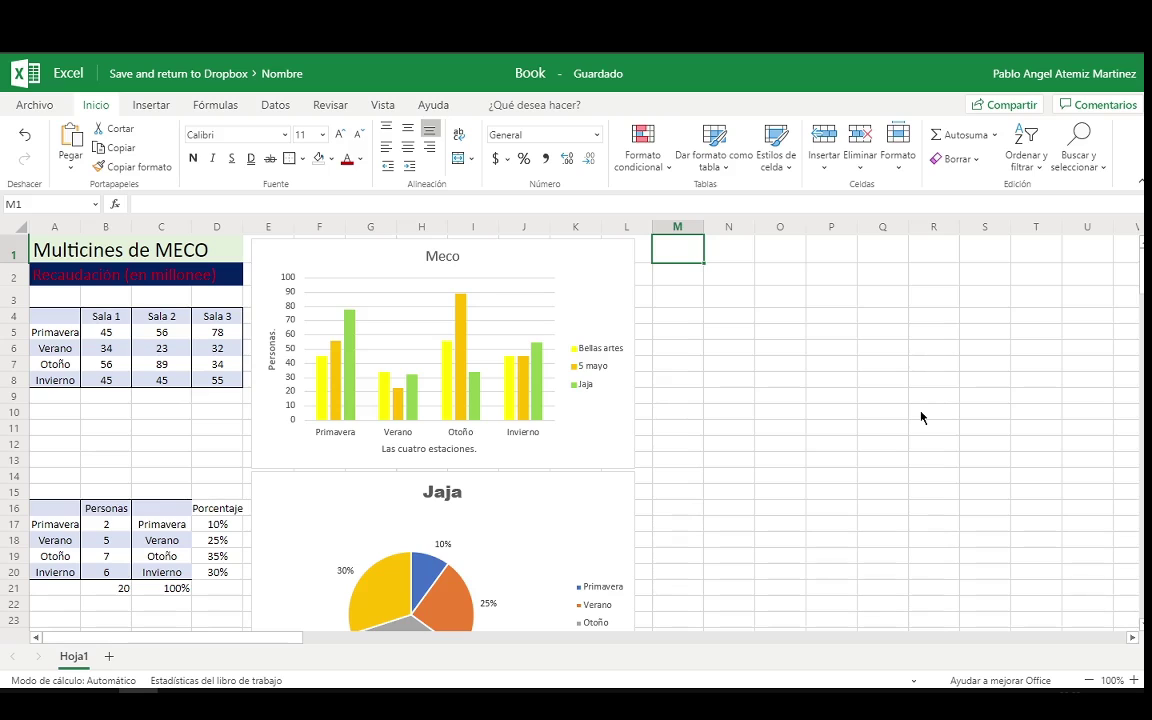
{"action": "left_click", "coordinate": [761, 337]}
{"action": "left_click", "coordinate": [700, 303]}
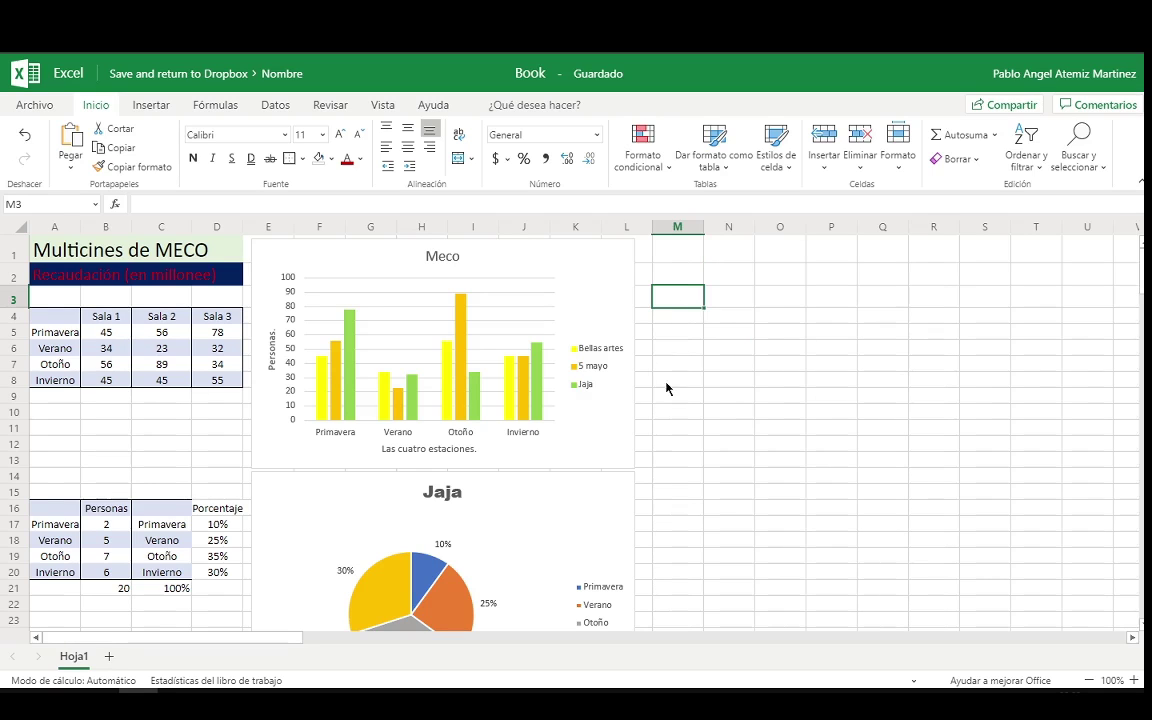
{"action": "scroll", "coordinate": [435, 452], "scroll_direction": "down", "scroll_amount": 2}
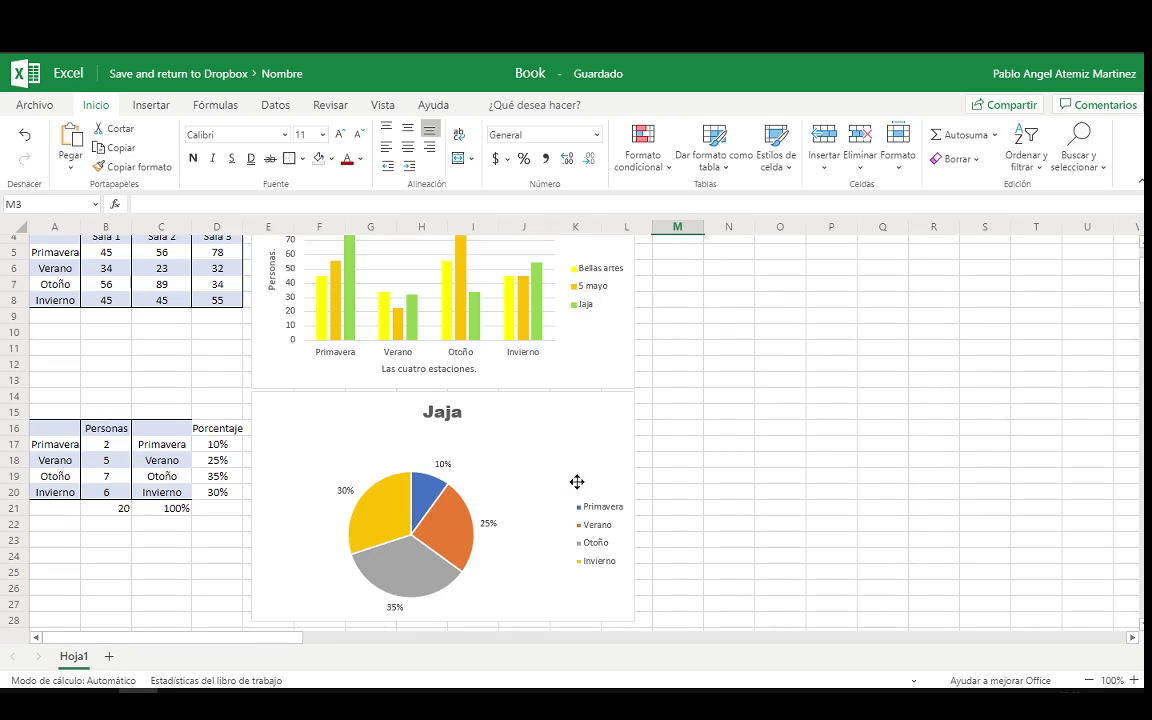
{"action": "scroll", "coordinate": [390, 353], "scroll_direction": "up", "scroll_amount": 2}
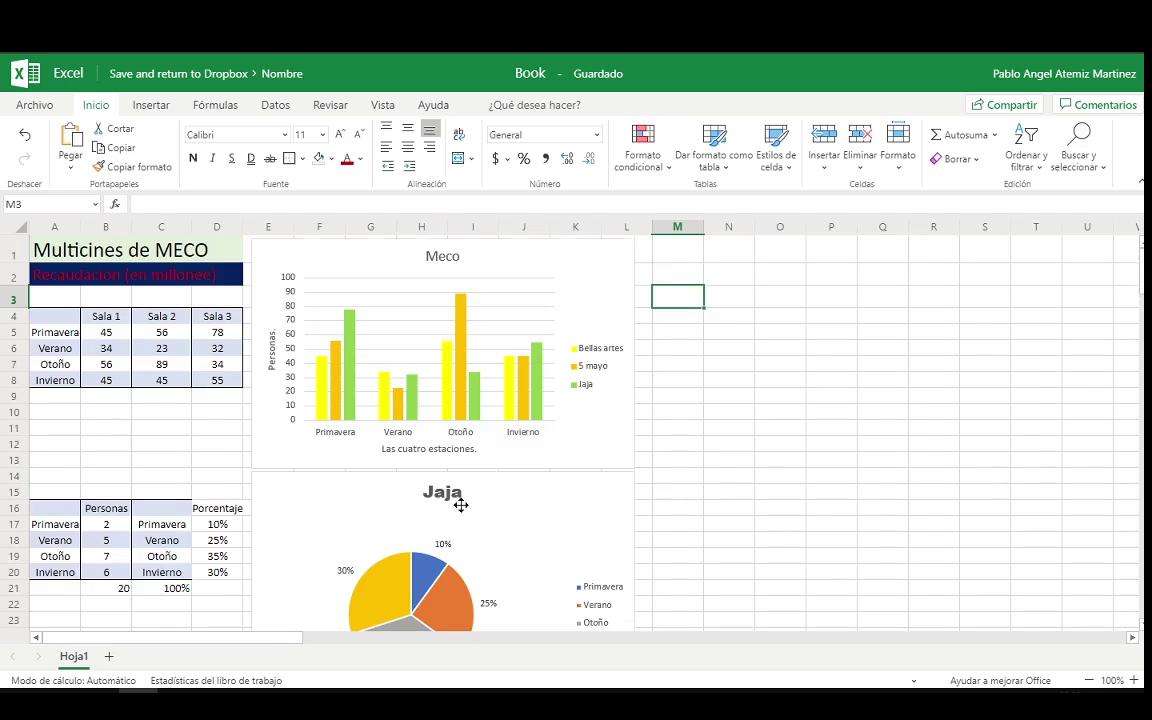
{"action": "scroll", "coordinate": [460, 505], "scroll_direction": "down", "scroll_amount": 3}
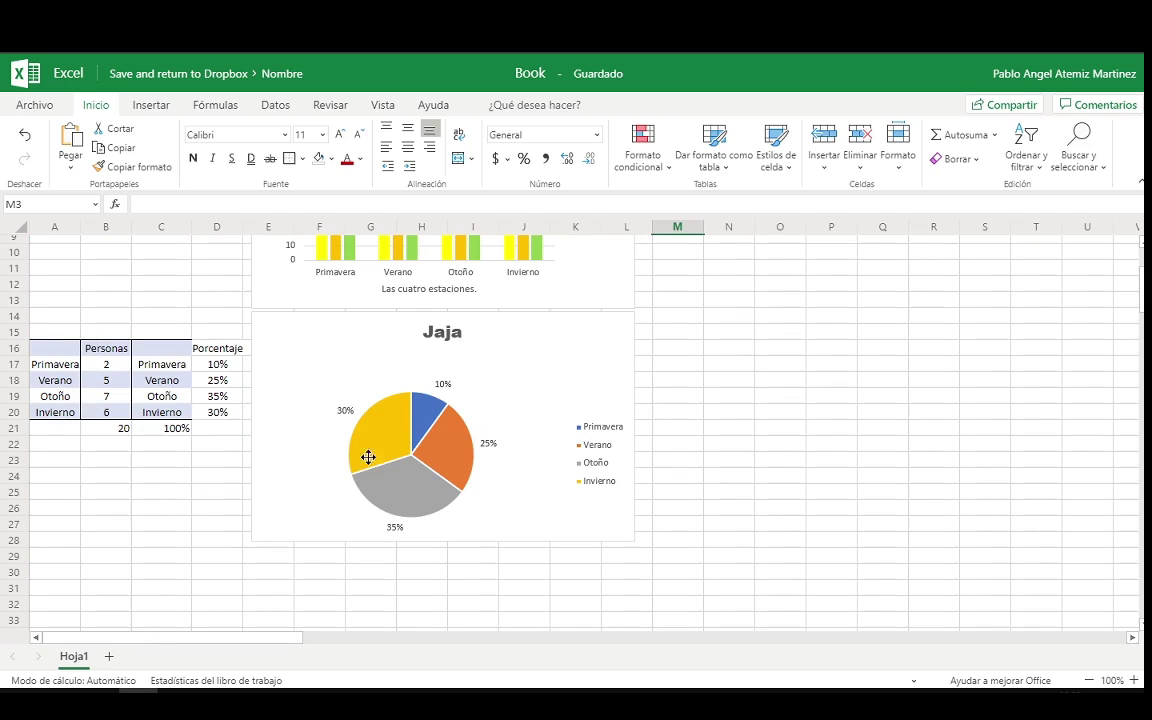
{"action": "scroll", "coordinate": [407, 427], "scroll_direction": "up", "scroll_amount": 3}
{"action": "scroll", "coordinate": [385, 460], "scroll_direction": "down", "scroll_amount": 1}
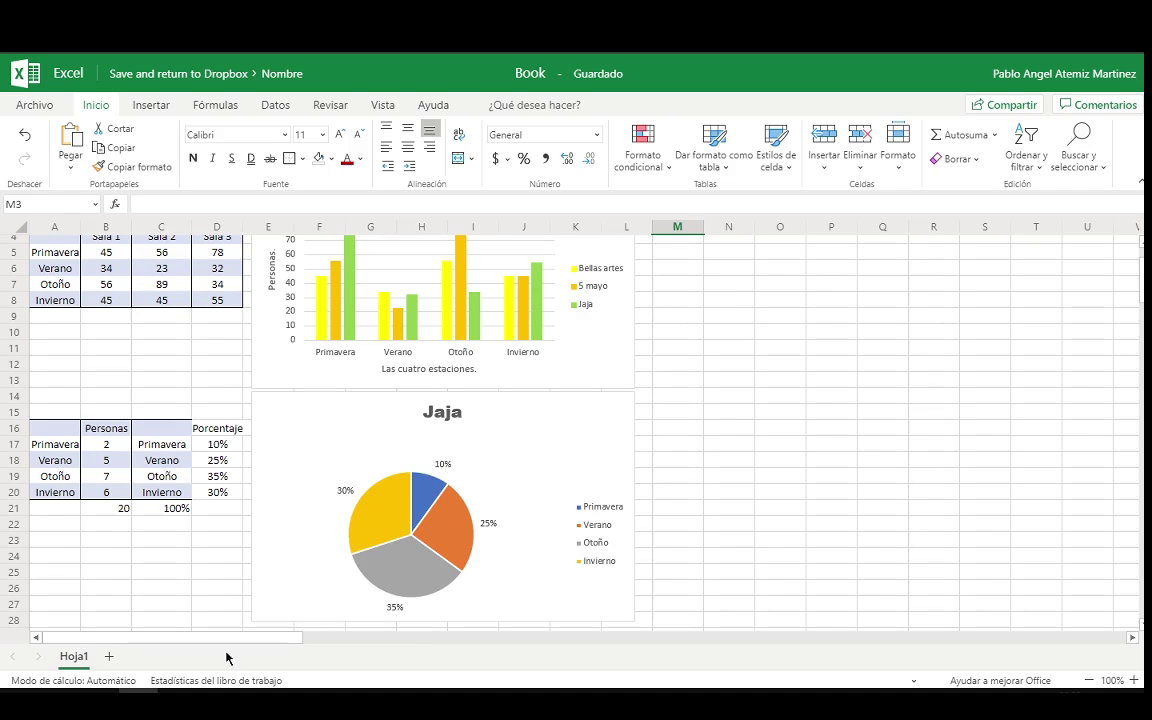
- Select empty cells L13 and M5, then bring the OBS Studio window to the front
{"action": "mouse_move", "coordinate": [217, 705]}
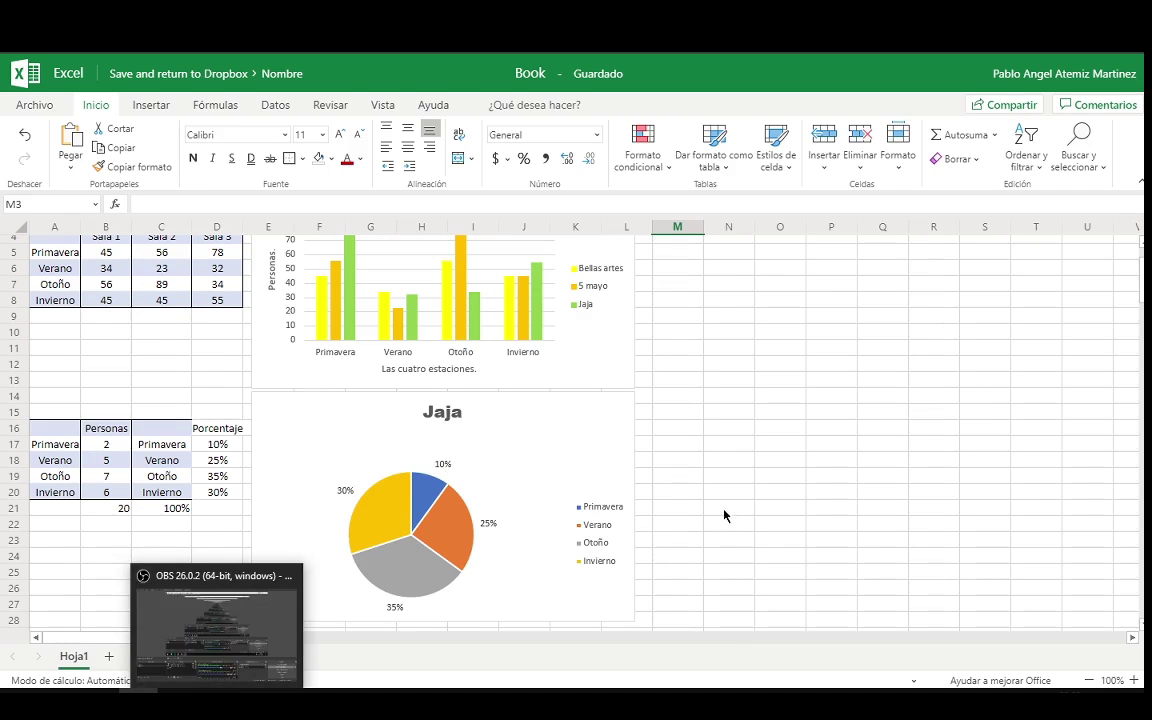
{"action": "scroll", "coordinate": [648, 463], "scroll_direction": "up", "scroll_amount": 1}
{"action": "left_click", "coordinate": [648, 462]}
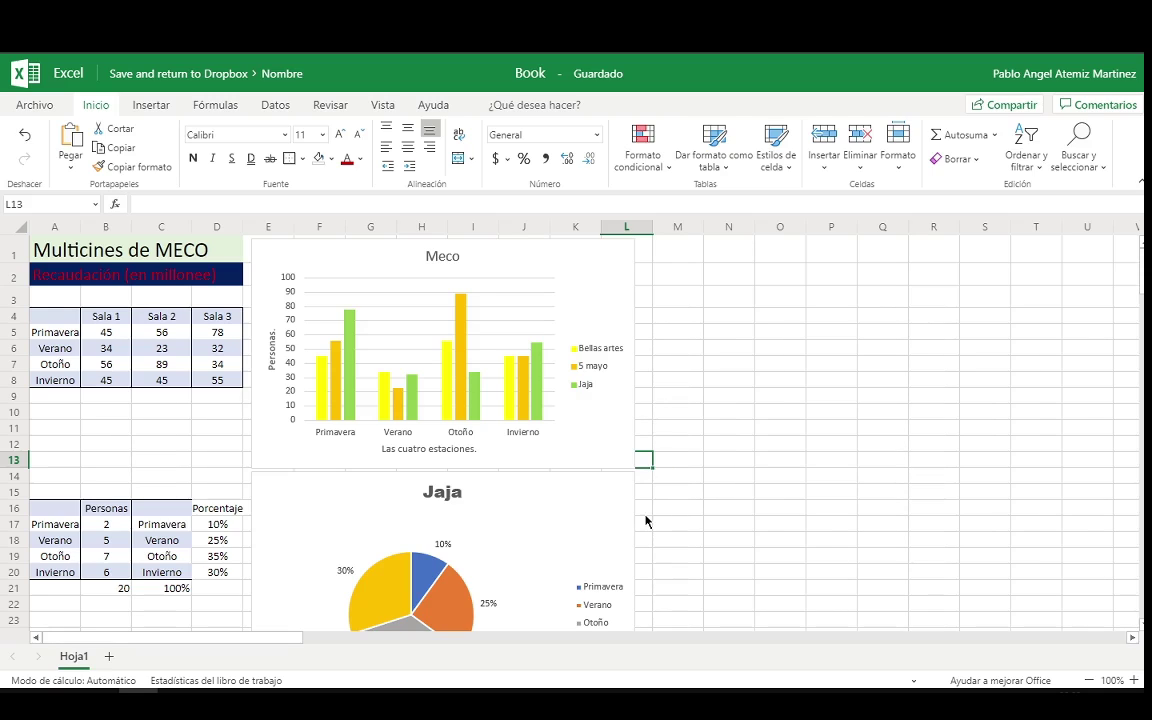
{"action": "left_click", "coordinate": [701, 333]}
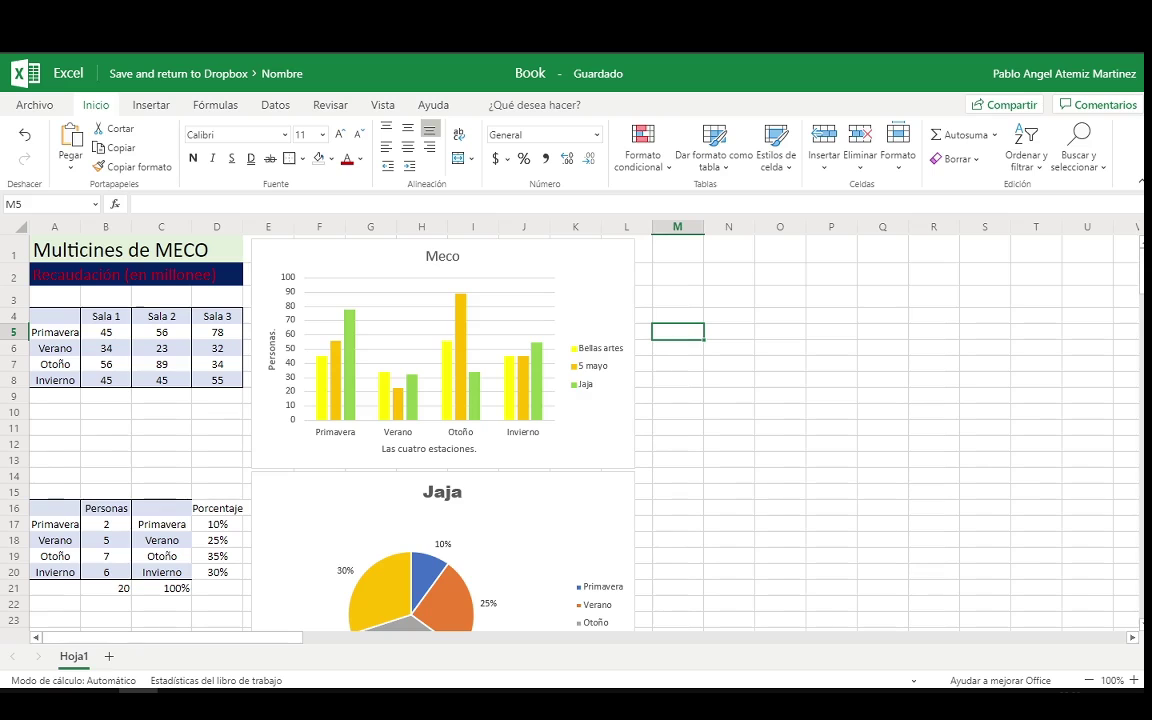
{"action": "mouse_move", "coordinate": [216, 705]}
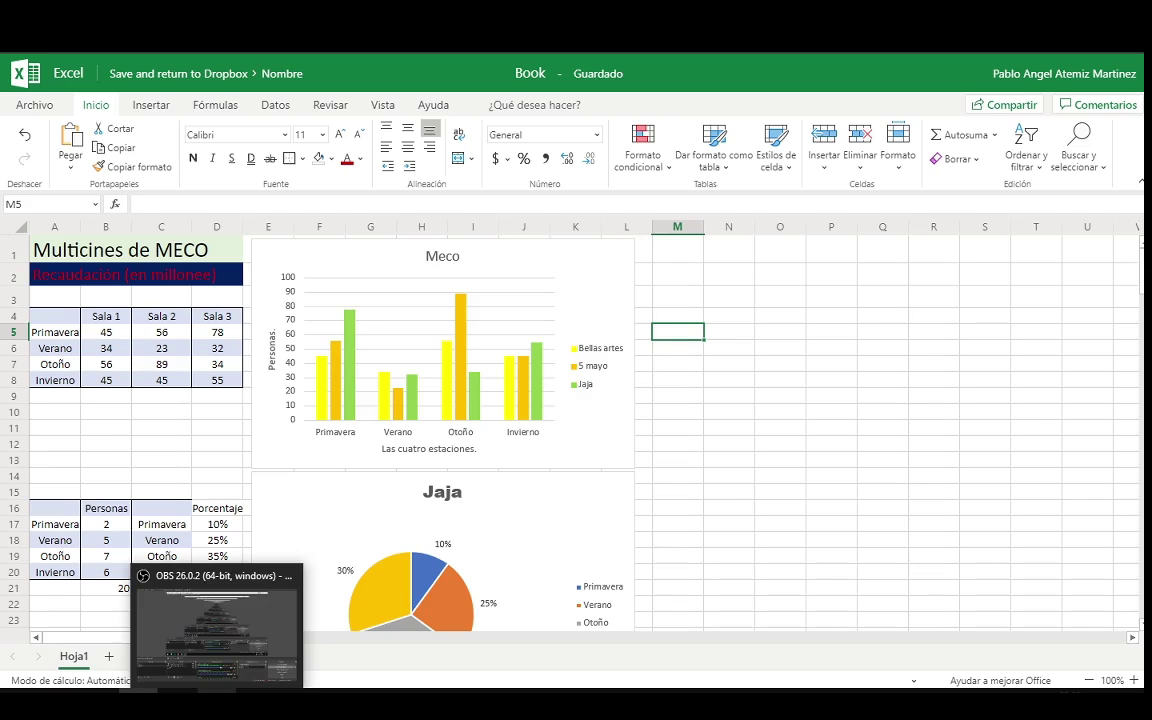
{"action": "left_click", "coordinate": [218, 648]}
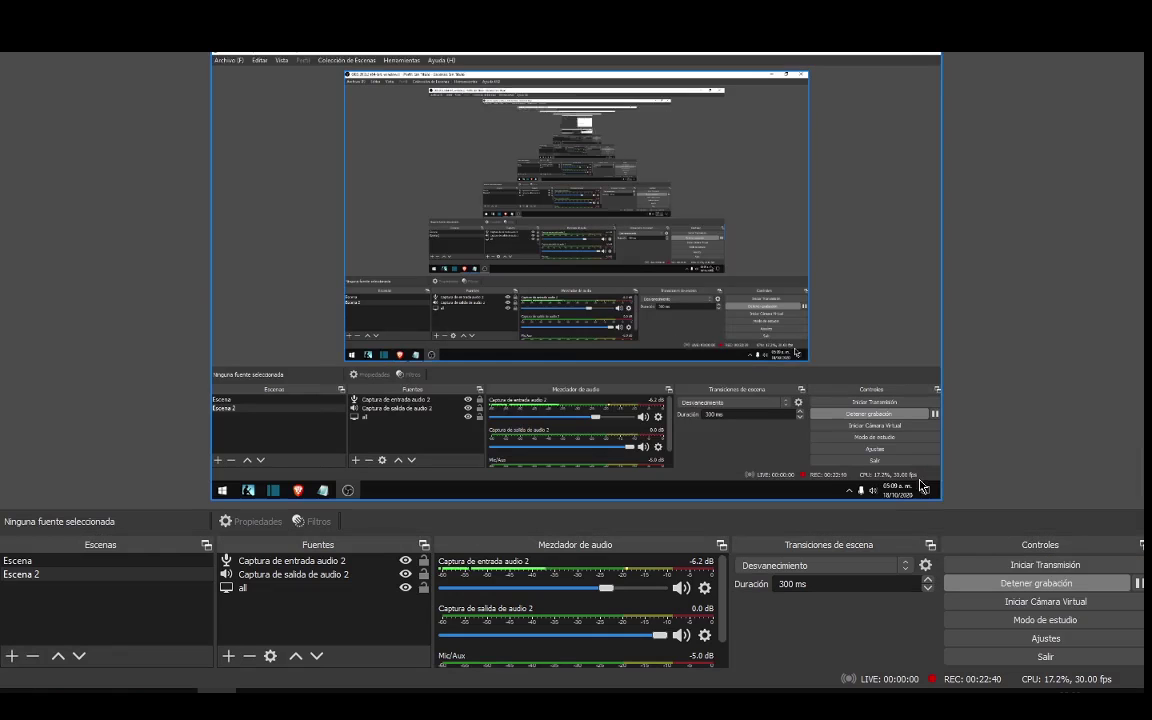